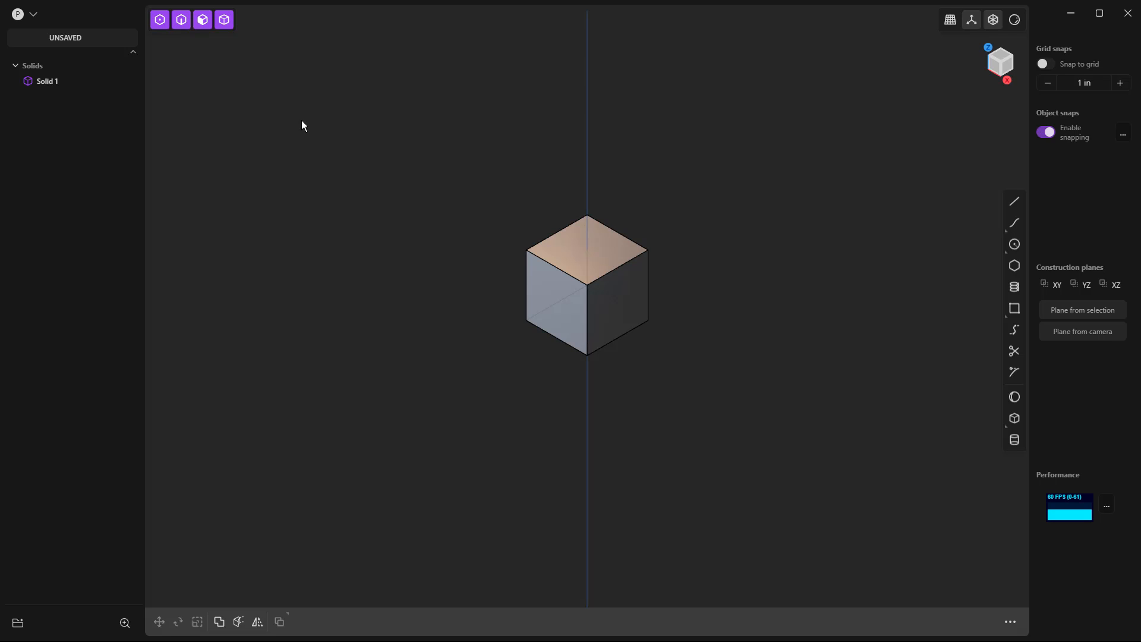
Review the units, grid size and accented-line settings in the Grid & Units preferences, and close the preferences.
{"action": "left_click", "coordinate": [35, 13]}
{"action": "left_click", "coordinate": [66, 134]}
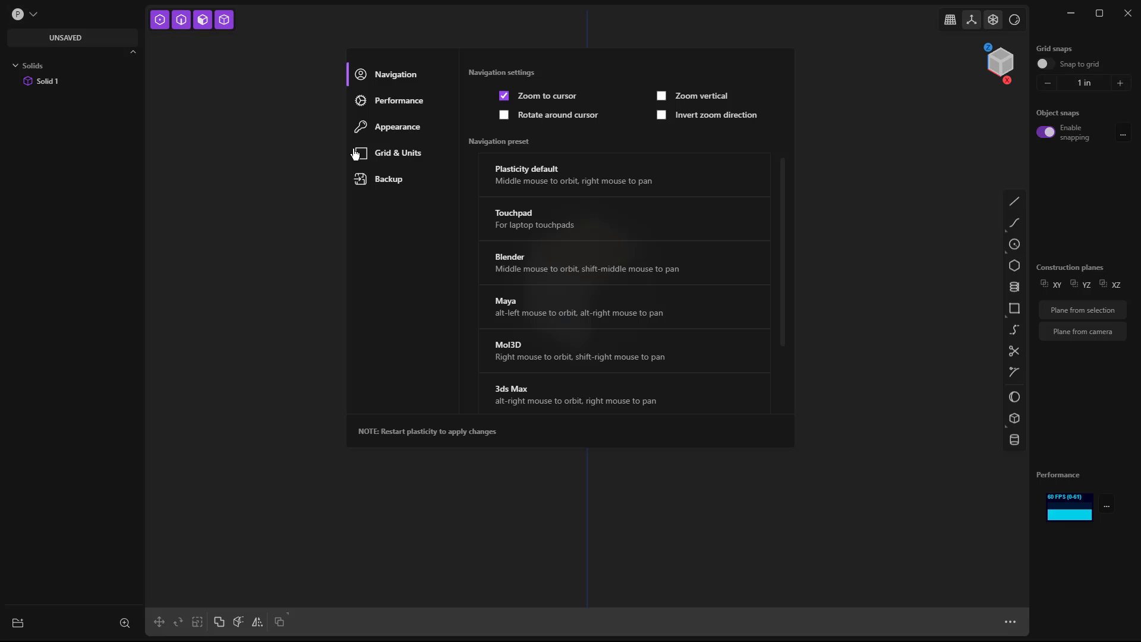
{"action": "left_click", "coordinate": [398, 154]}
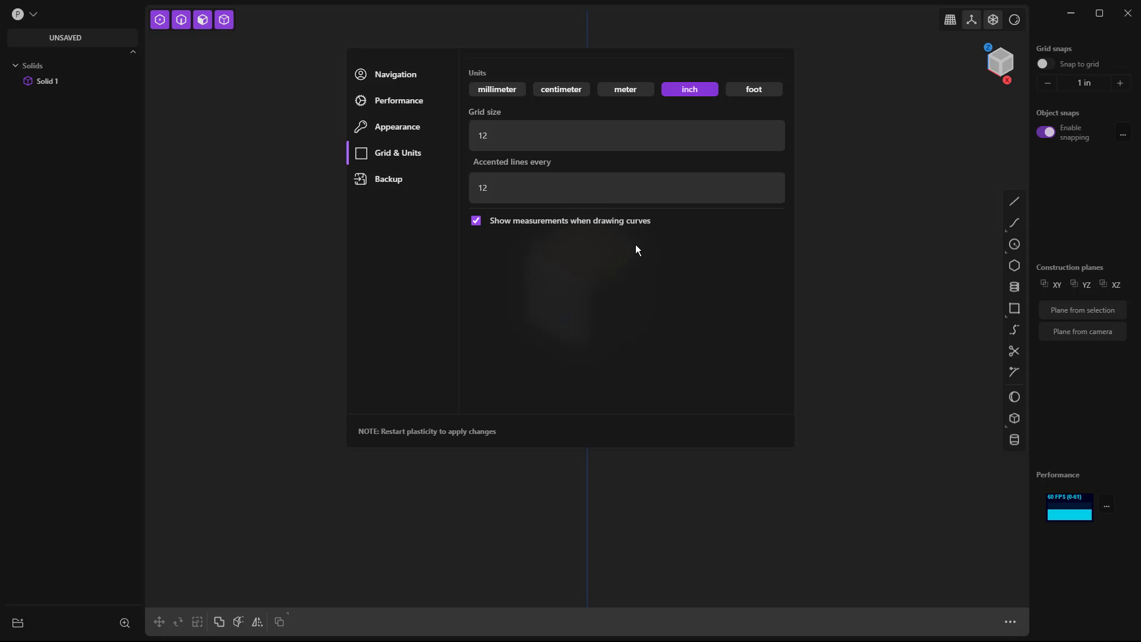
{"action": "left_click", "coordinate": [828, 193]}
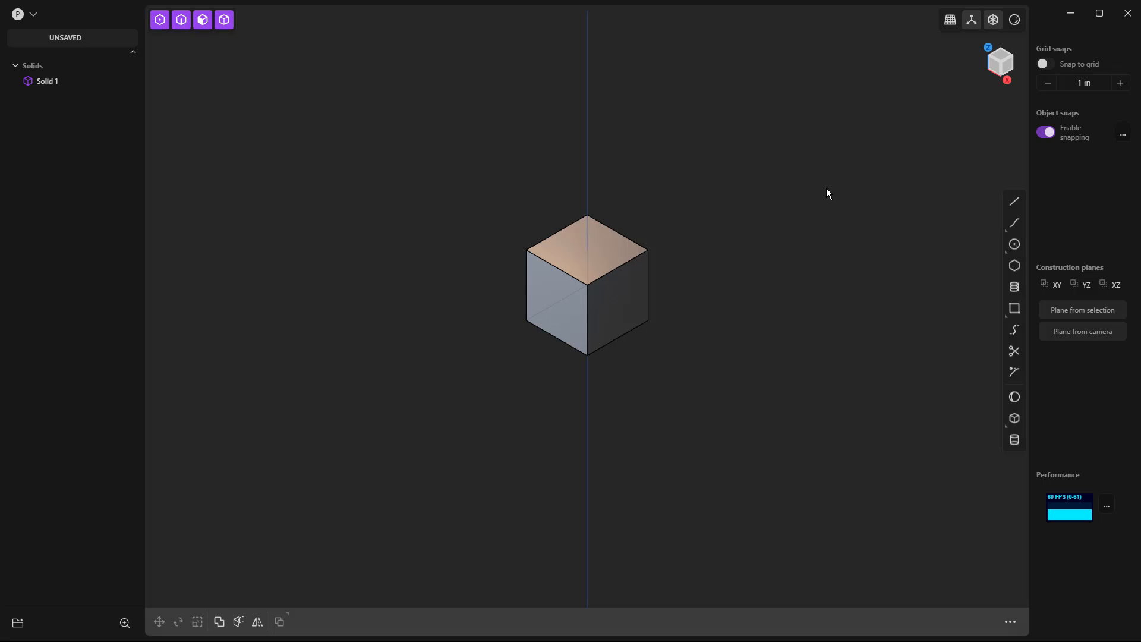
Delete the default cube from the scene.
{"action": "left_click", "coordinate": [626, 277]}
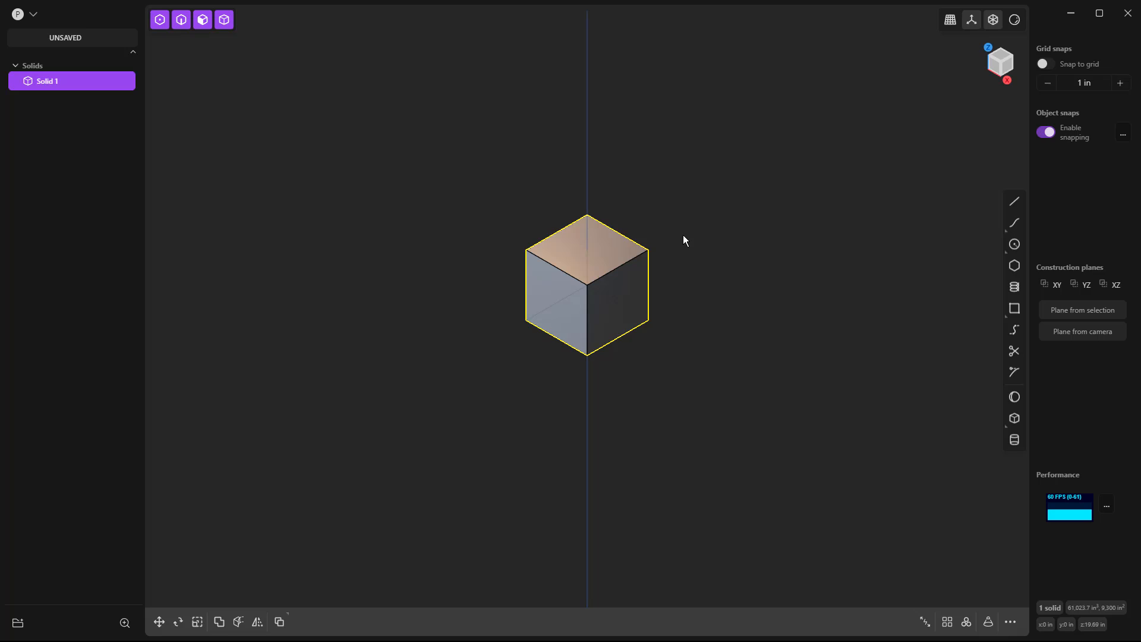
{"action": "key", "text": "Delete"}
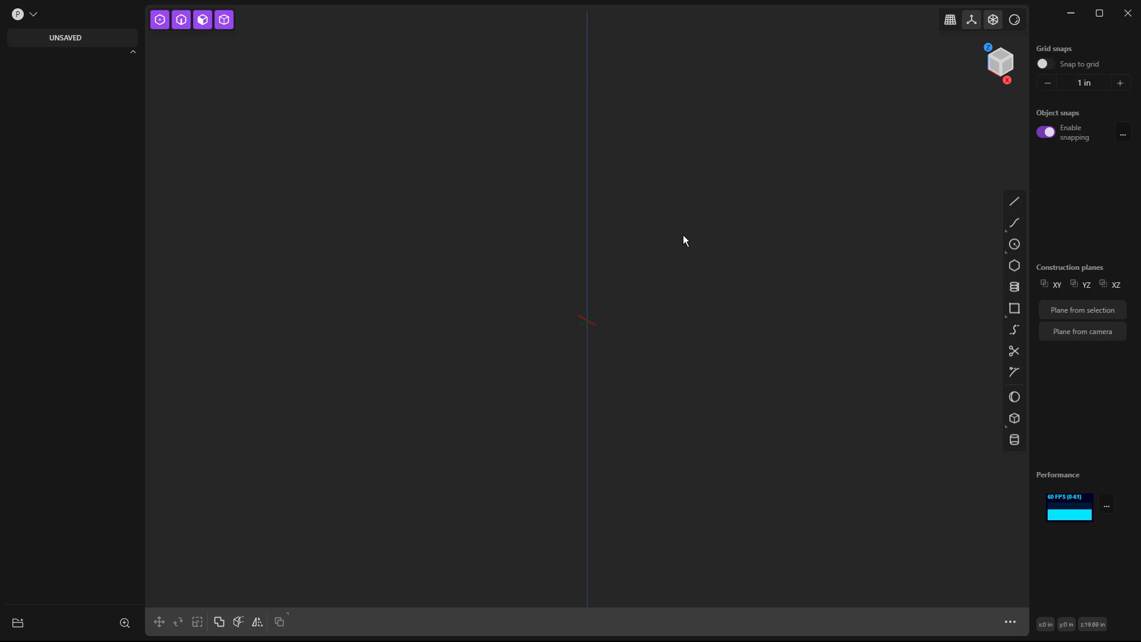
Look at the empty scene in the right and top orthographic views and return to a free perspective view.
{"action": "key", "text": "KP_1"}
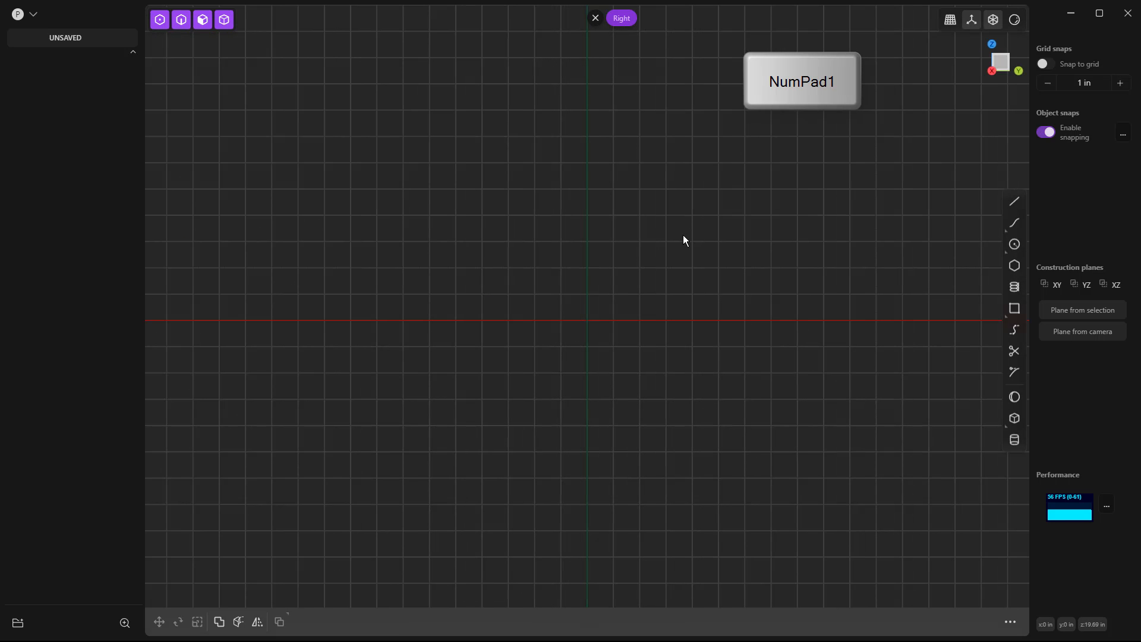
{"action": "key", "text": "KP_3"}
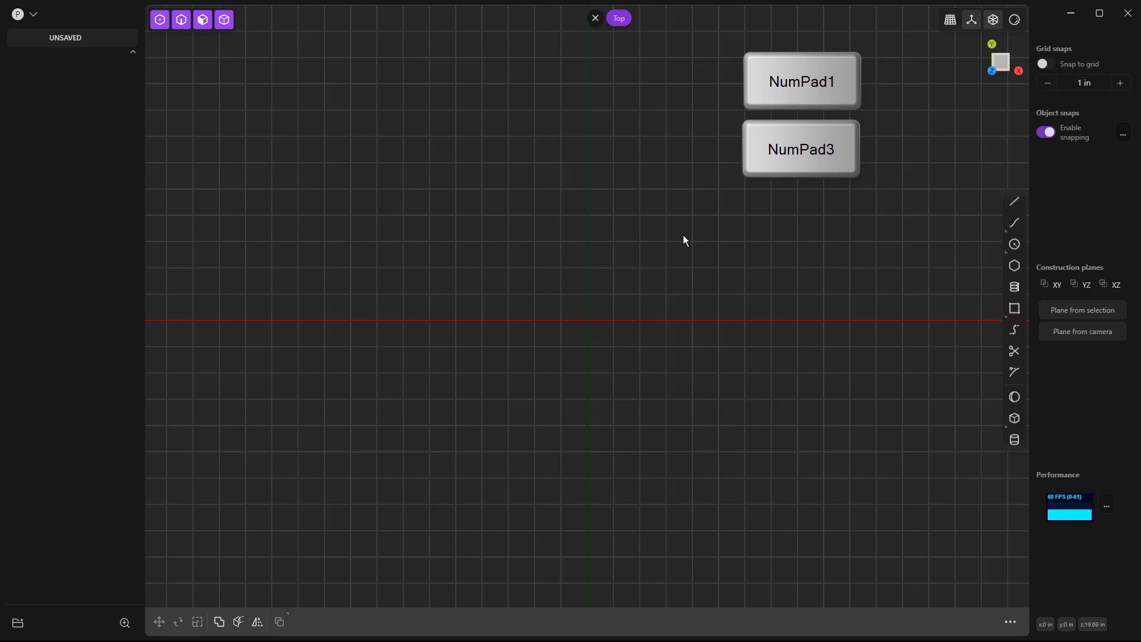
{"action": "key", "text": "KP_7"}
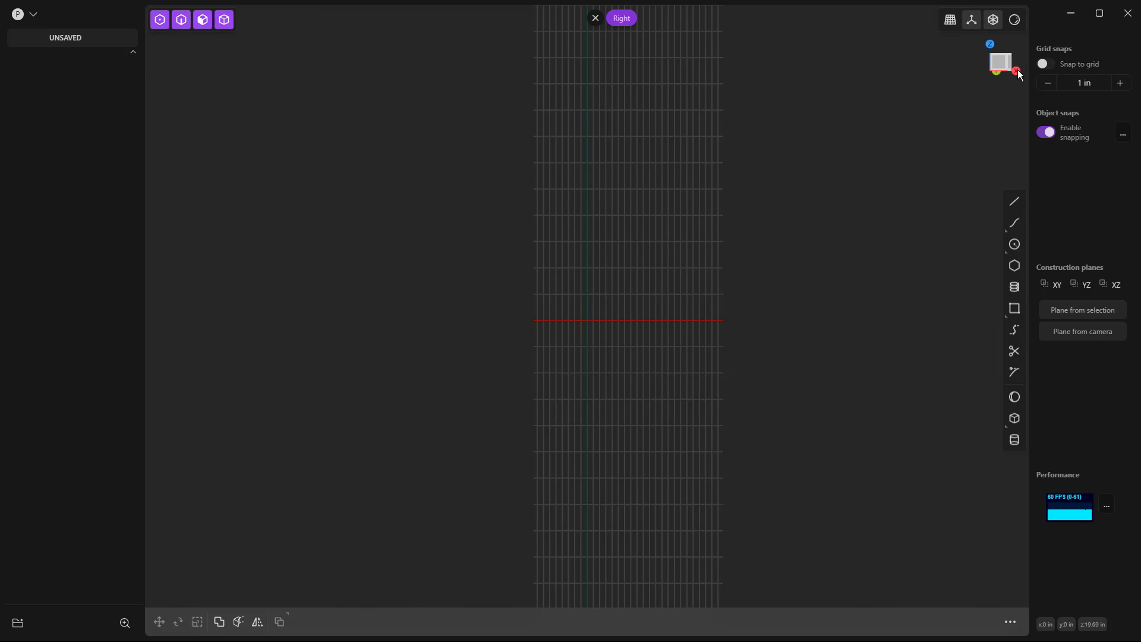
{"action": "left_click", "coordinate": [991, 44]}
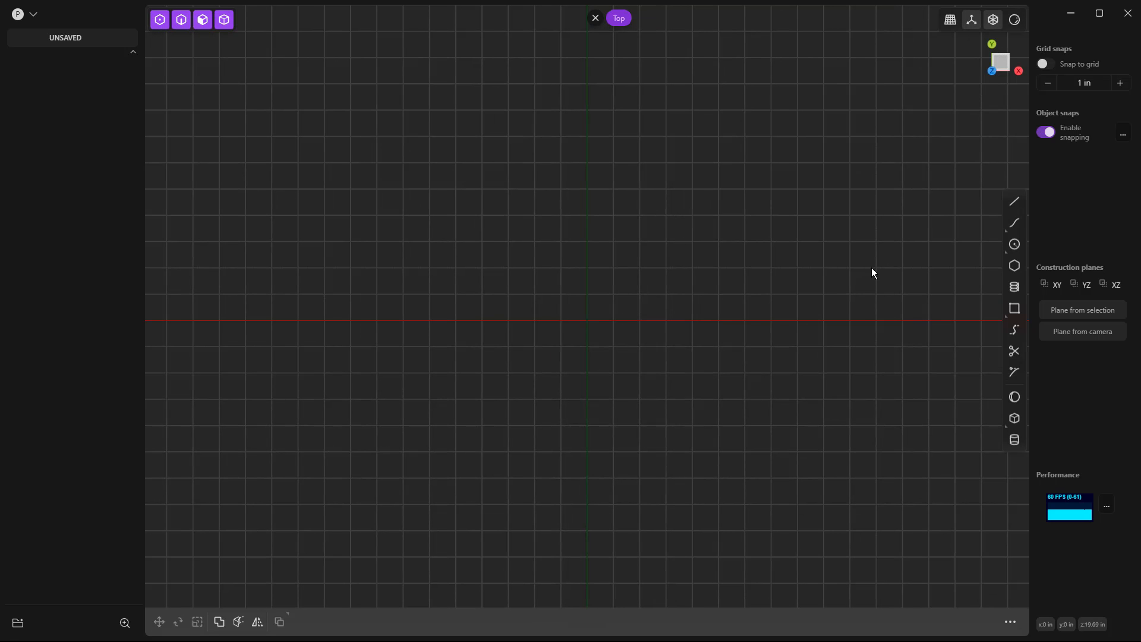
{"action": "middle_click_drag", "start_coordinate": [838, 268], "coordinate": [735, 236], "text": "alt"}
{"action": "middle_click_drag", "start_coordinate": [740, 301], "coordinate": [739, 268], "text": "alt"}
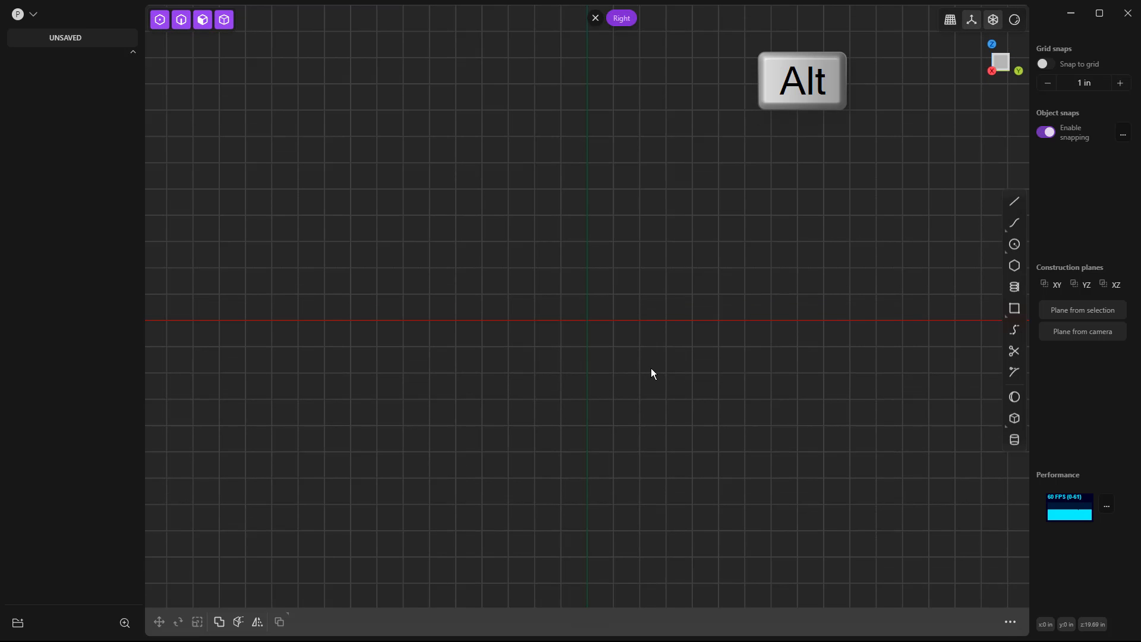
{"action": "middle_click_drag", "start_coordinate": [629, 387], "coordinate": [628, 383]}
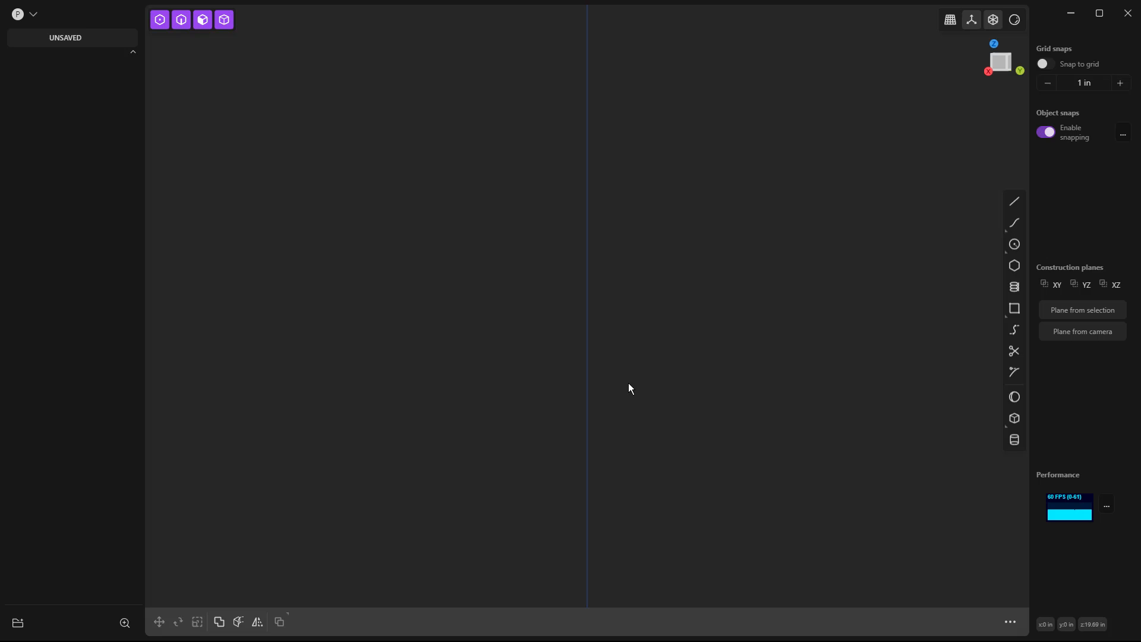
Cycle through the control-point, edge, face and solid selection modes, ending with all modes enabled.
{"action": "key", "text": "1"}
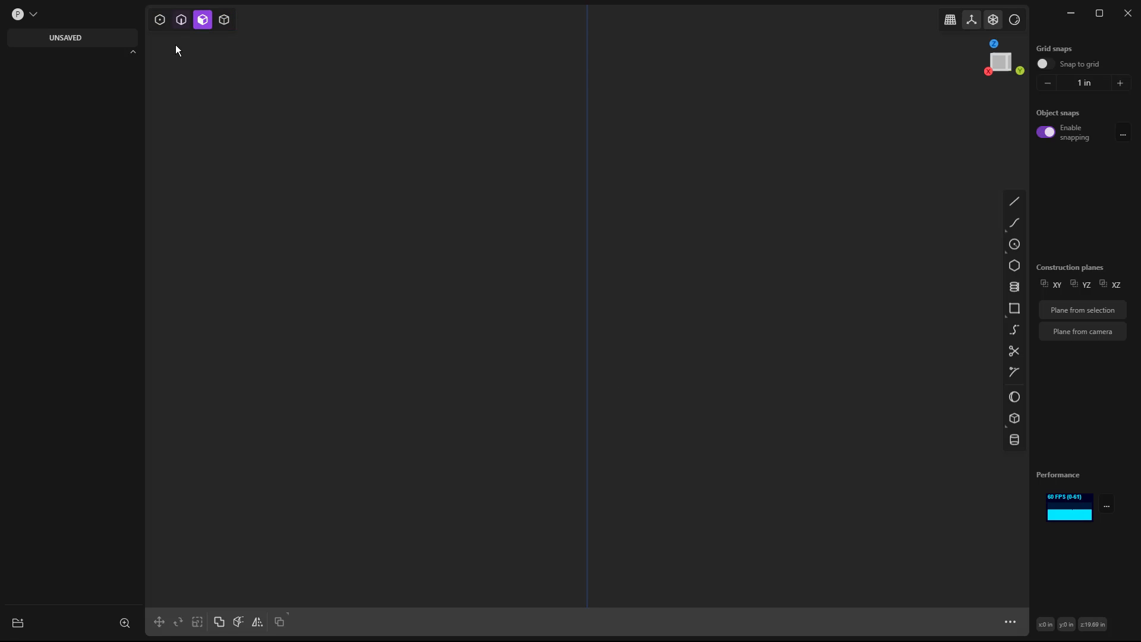
{"action": "key", "text": "1"}
{"action": "key", "text": "2"}
{"action": "key", "text": "3"}
{"action": "key", "text": "4"}
{"action": "key", "text": "5"}
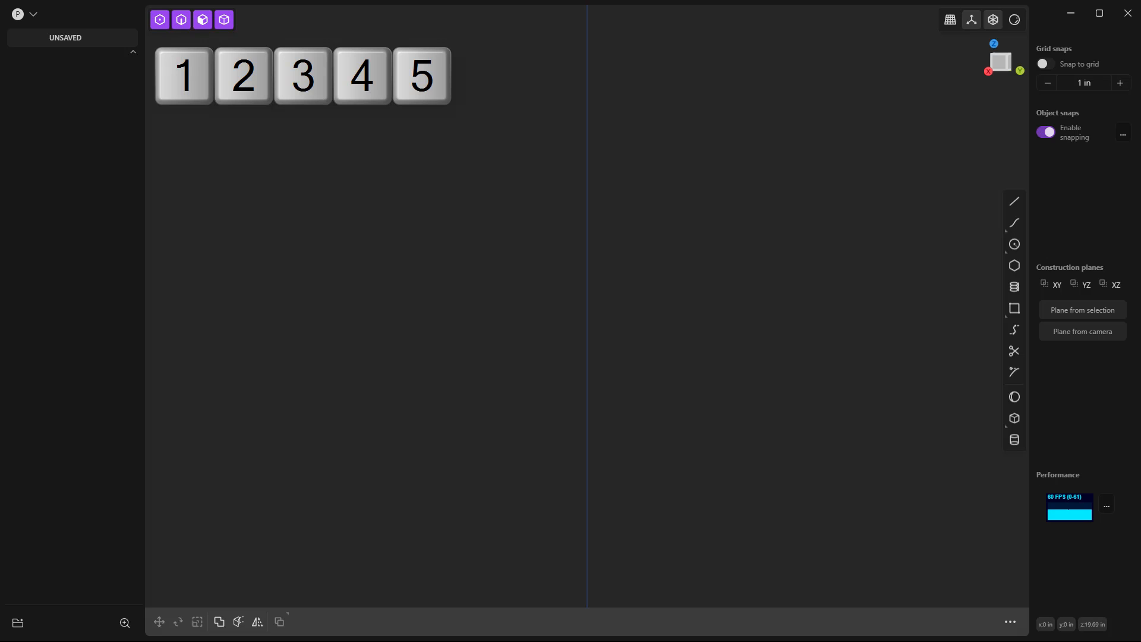
Try edge, control-point and solid selection individually, finishing with every selection type enabled.
{"action": "key", "text": "2"}
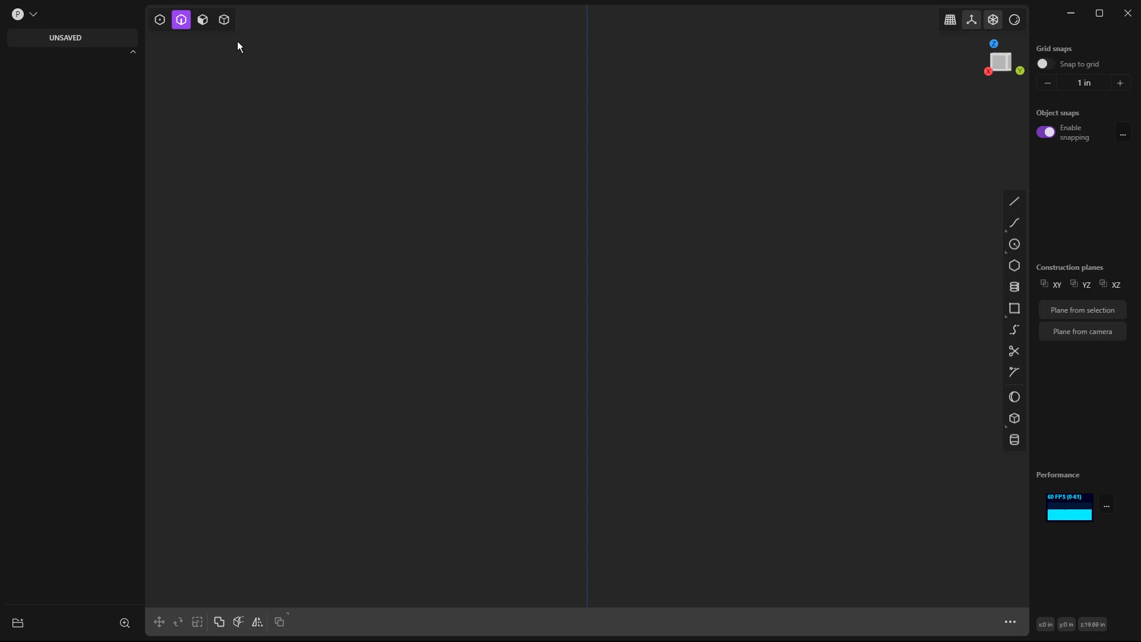
{"action": "key", "text": "5"}
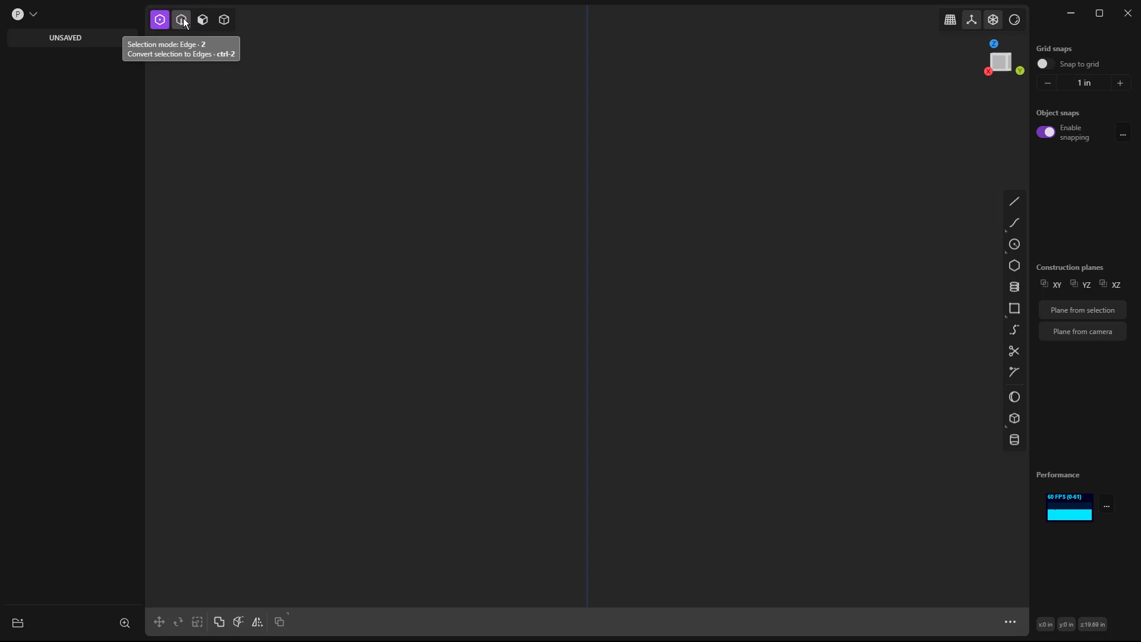
{"action": "left_click", "coordinate": [224, 19]}
{"action": "left_click", "coordinate": [157, 23]}
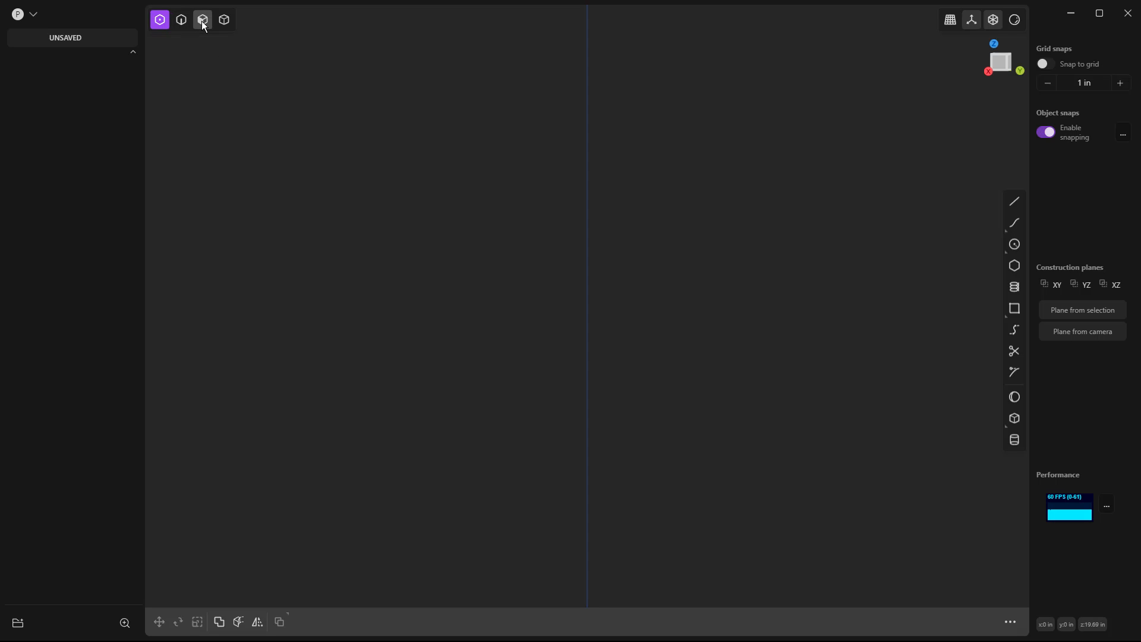
{"action": "left_click", "coordinate": [183, 24]}
{"action": "left_click", "coordinate": [224, 19]}
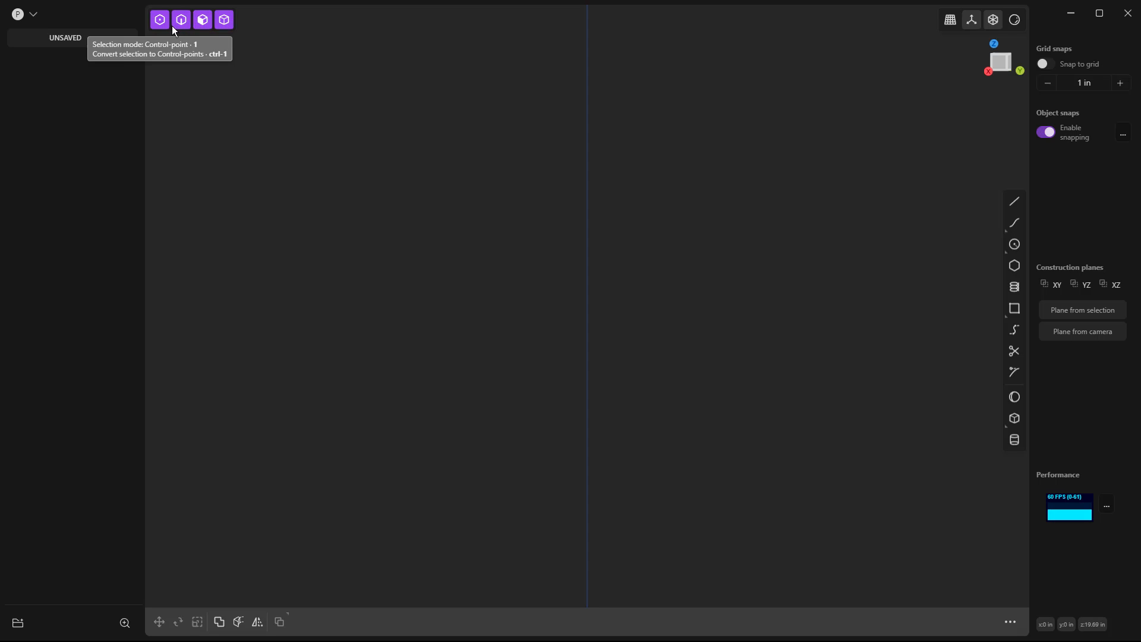
Alternate between edge-only selection and all selection modes, leaving all of them enabled.
{"action": "key", "text": "2"}
{"action": "key", "text": "5"}
{"action": "key", "text": "2"}
{"action": "key", "text": "5"}
{"action": "key", "text": "2"}
{"action": "key", "text": "5"}
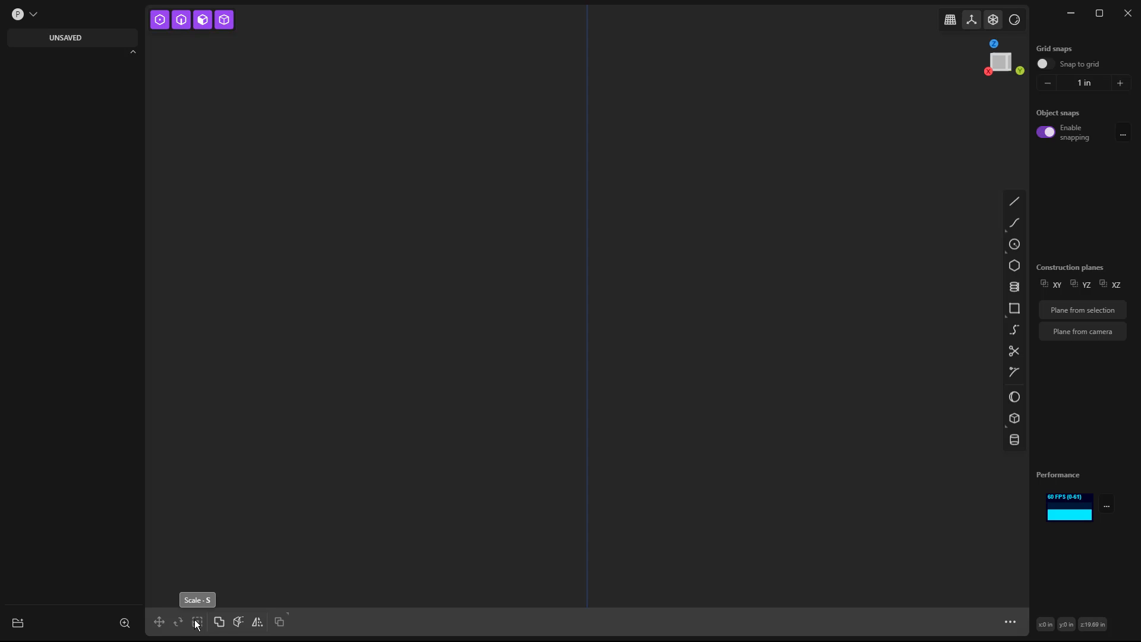
{"action": "key", "text": "g"}
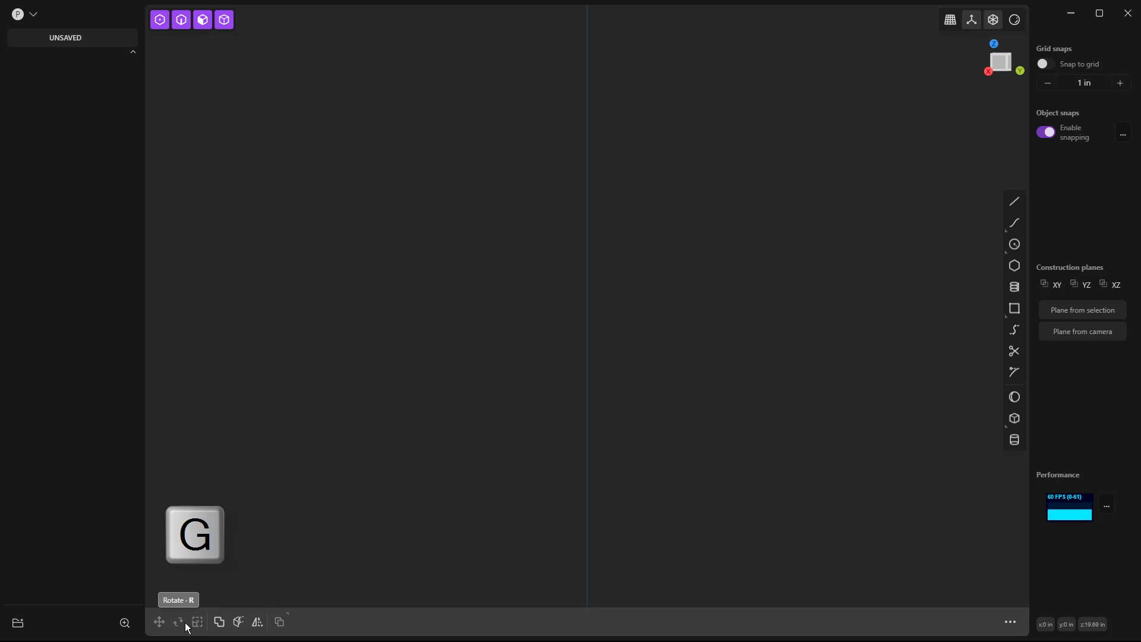
{"action": "key", "text": "r"}
{"action": "key", "text": "s"}
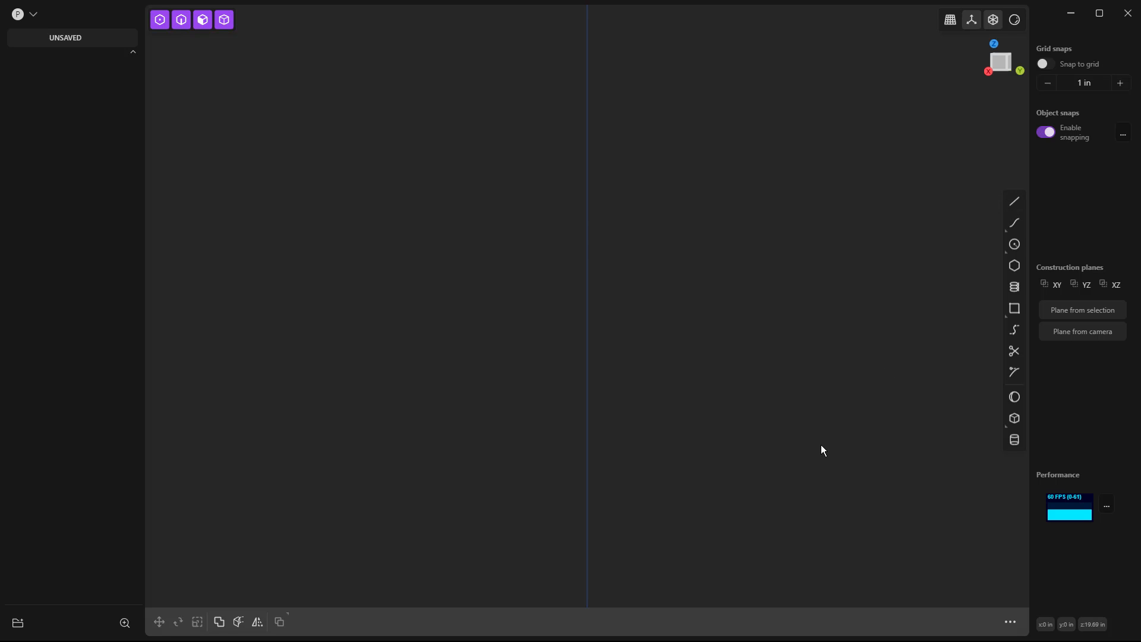
Examine the list of all available commands and close it.
{"action": "key", "text": "f"}
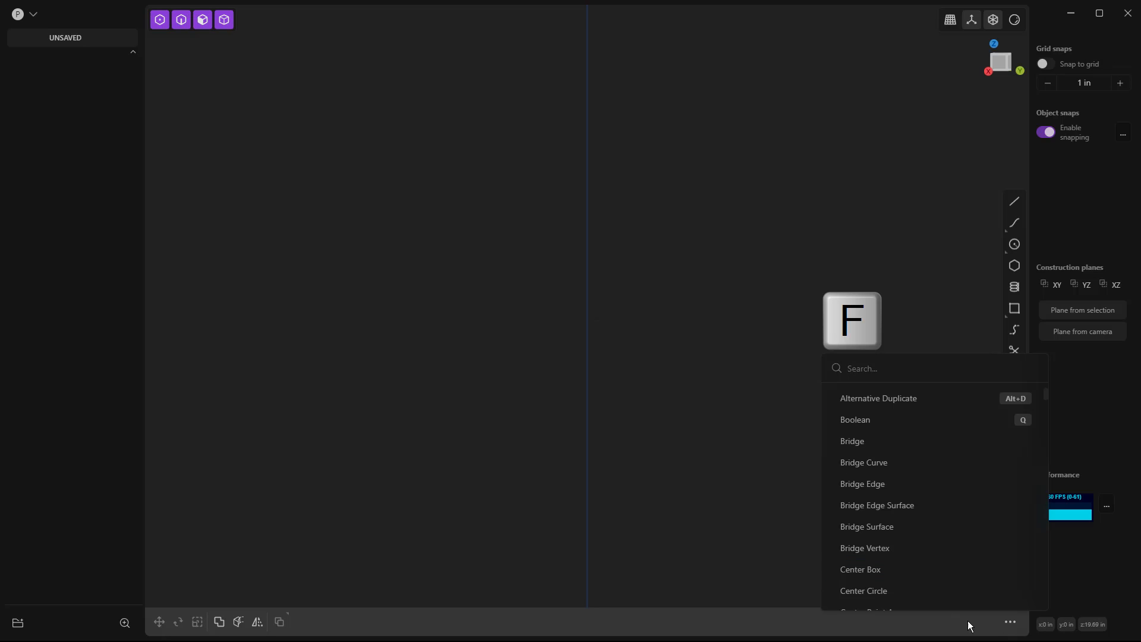
{"action": "left_click", "coordinate": [1010, 621]}
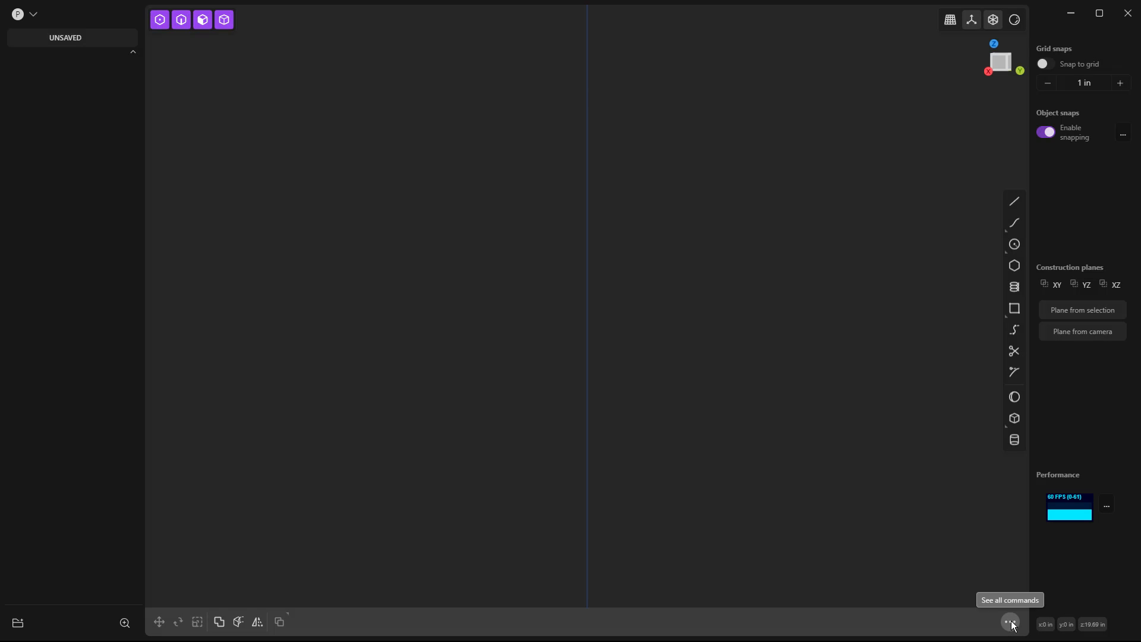
{"action": "left_click", "coordinate": [1011, 622]}
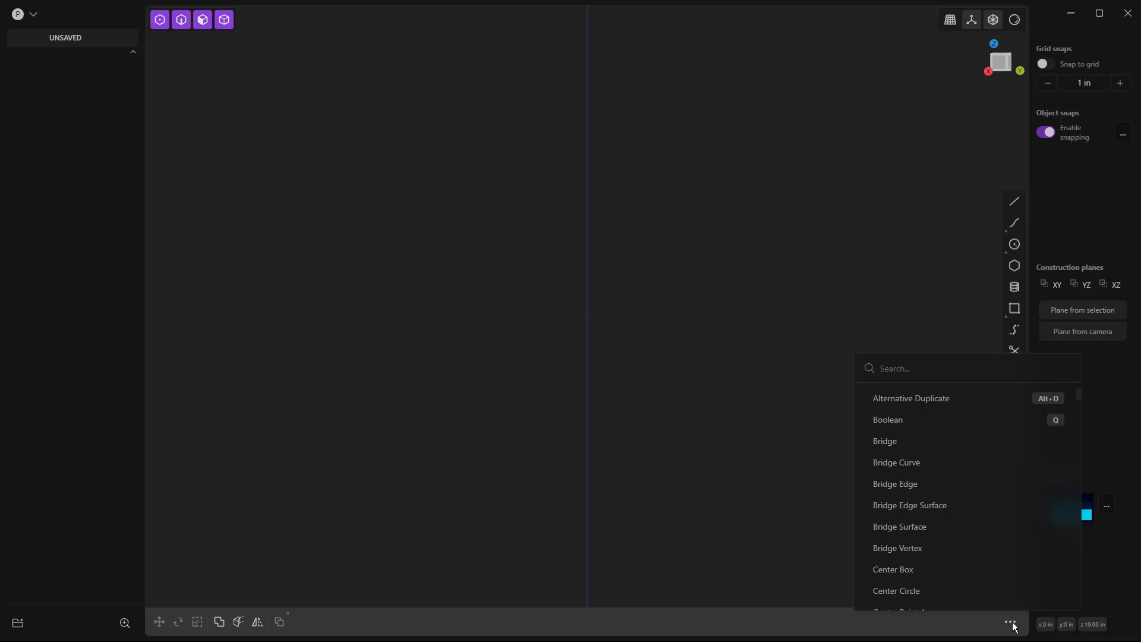
{"action": "left_click", "coordinate": [757, 392]}
Search the command list for "pat", "trim", "cu" and "tr", and close it without running a command.
{"action": "key", "text": "f"}
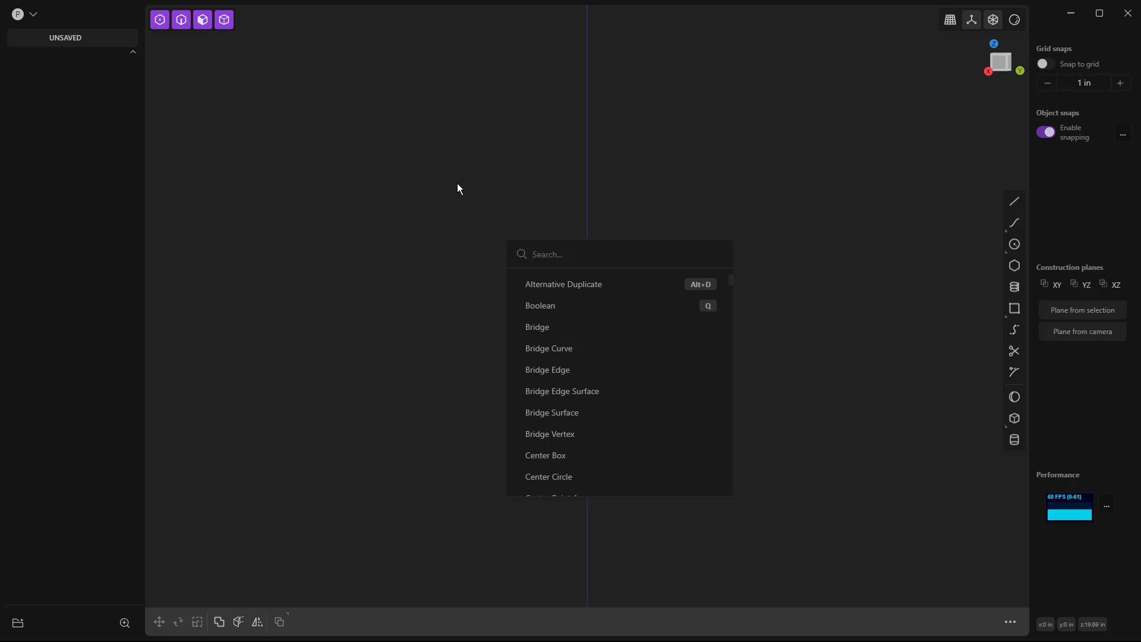
{"action": "type", "text": "pat"}
{"action": "key", "text": "BackSpace"}
{"action": "key", "text": "BackSpace"}
{"action": "key", "text": "BackSpace"}
{"action": "type", "text": "trim"}
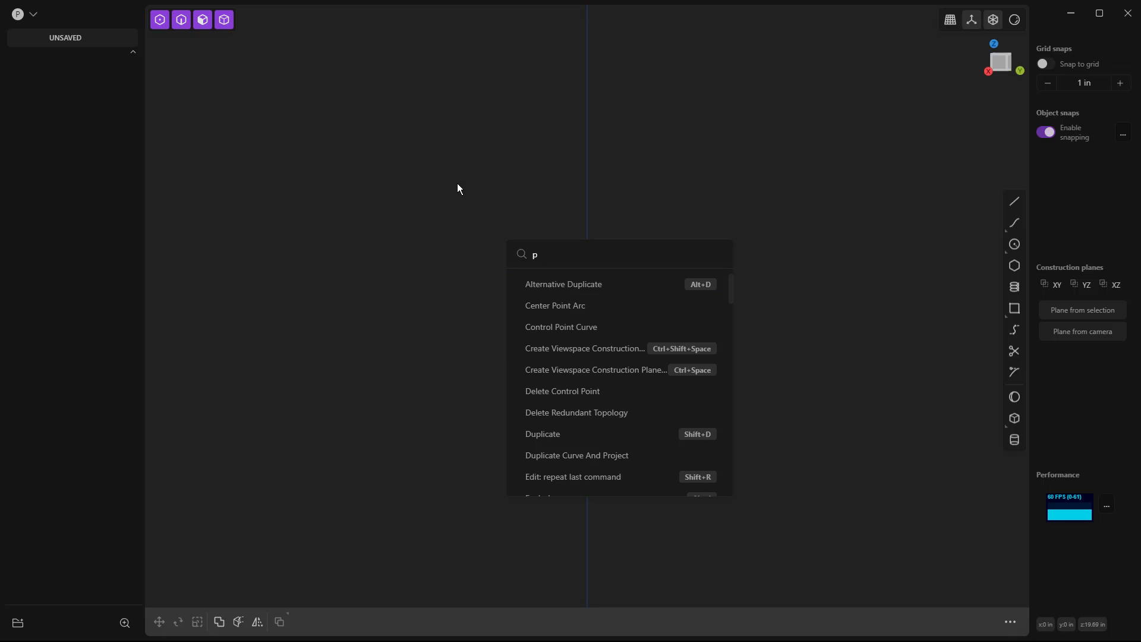
{"action": "key", "text": "BackSpace"}
{"action": "key", "text": "BackSpace"}
{"action": "key", "text": "BackSpace"}
{"action": "key", "text": "BackSpace"}
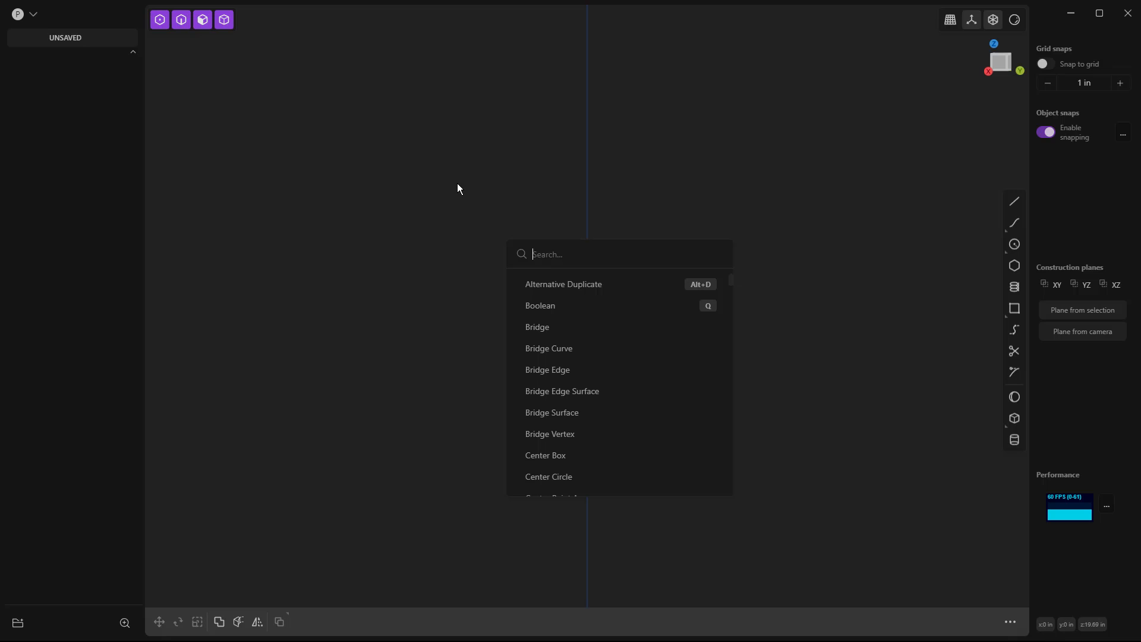
{"action": "type", "text": "cu"}
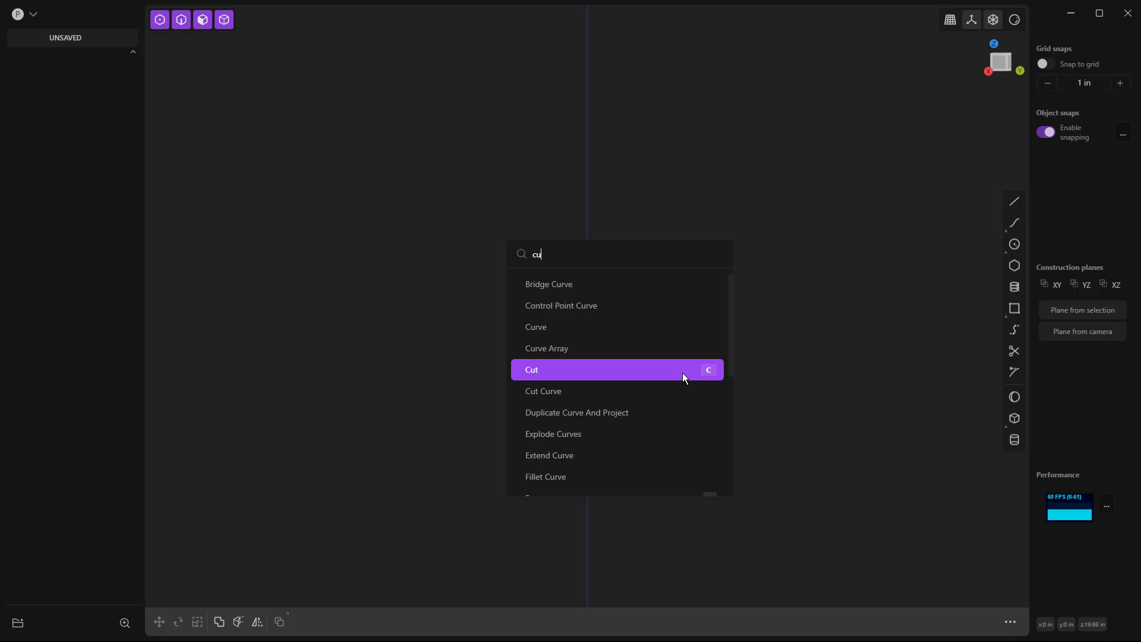
{"action": "key", "text": "BackSpace"}
{"action": "key", "text": "BackSpace"}
{"action": "type", "text": "tr"}
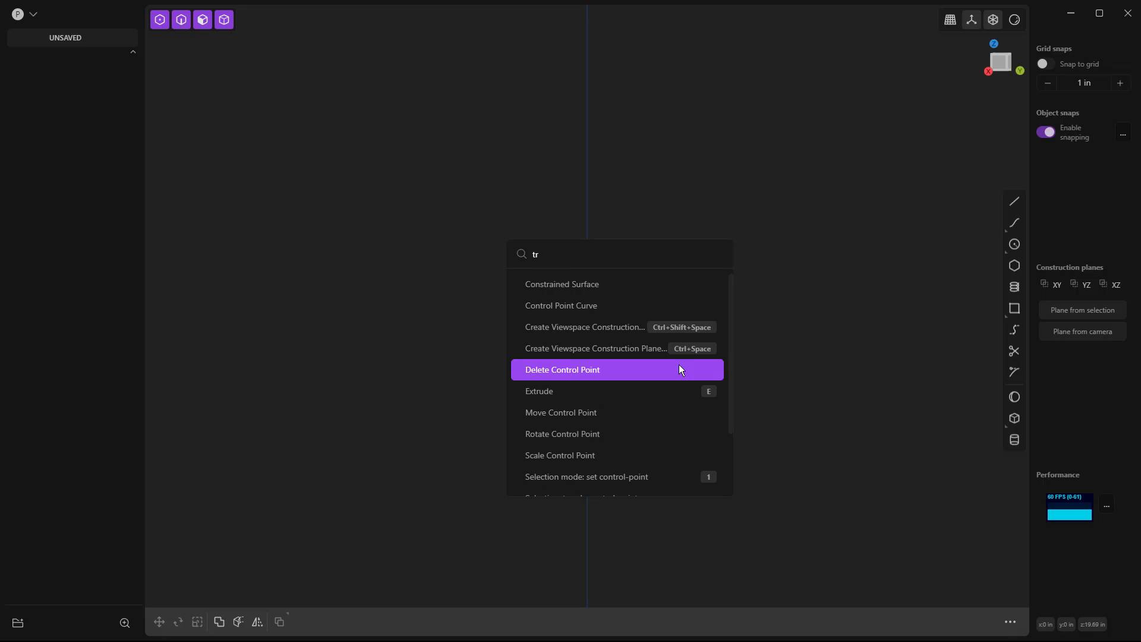
{"action": "left_click", "coordinate": [800, 344]}
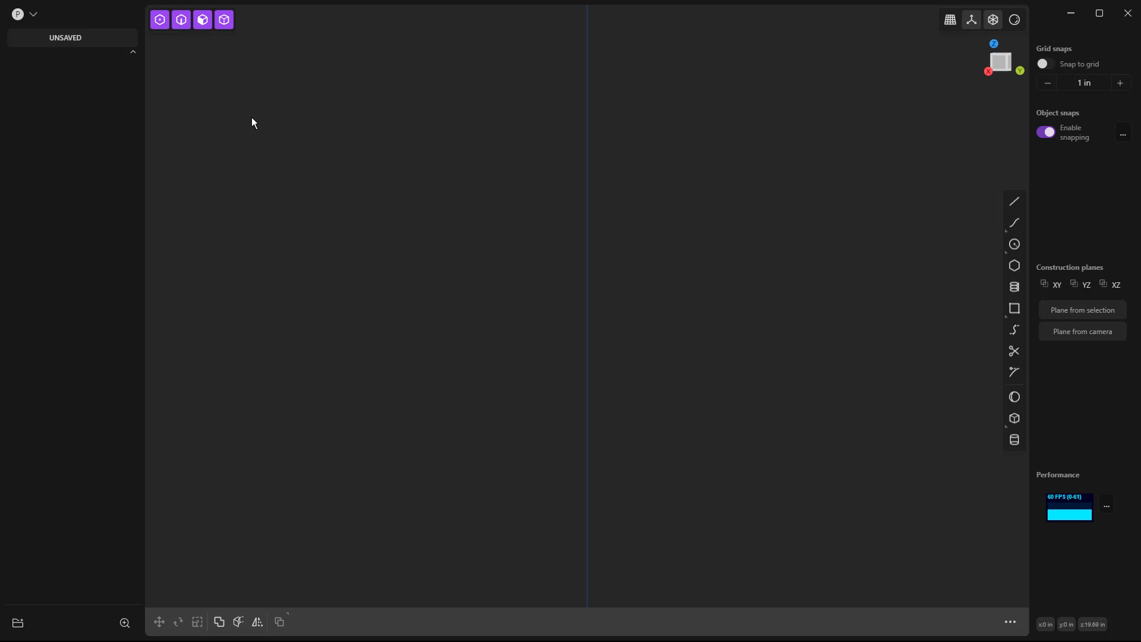
Review the navigation settings and presets in the preferences, and close the preferences.
{"action": "left_click", "coordinate": [40, 15]}
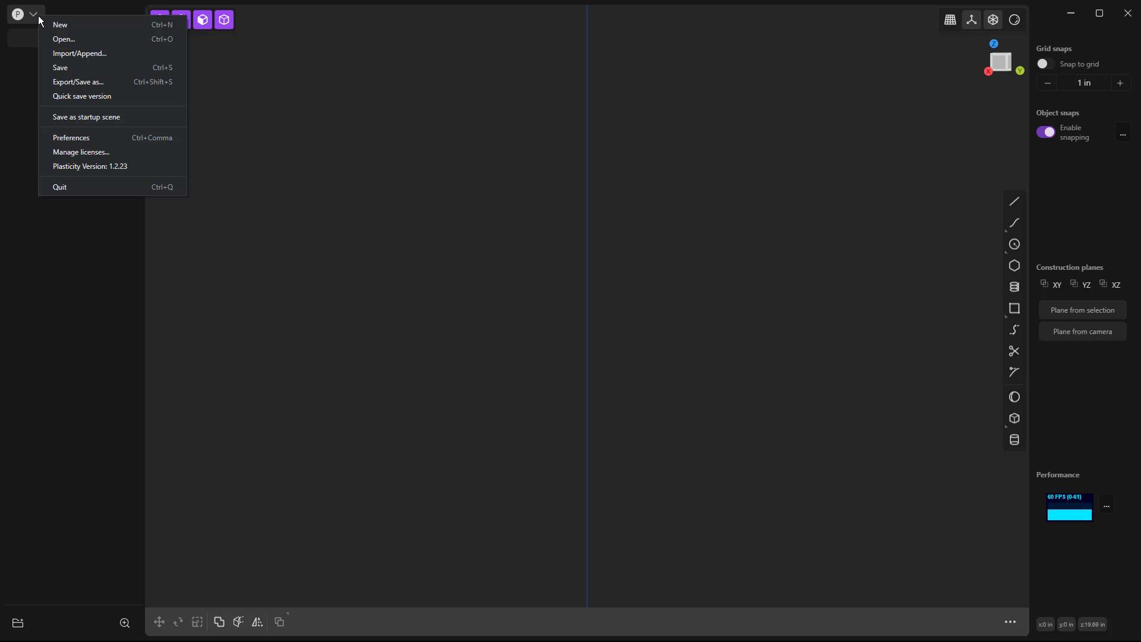
{"action": "left_click", "coordinate": [80, 143]}
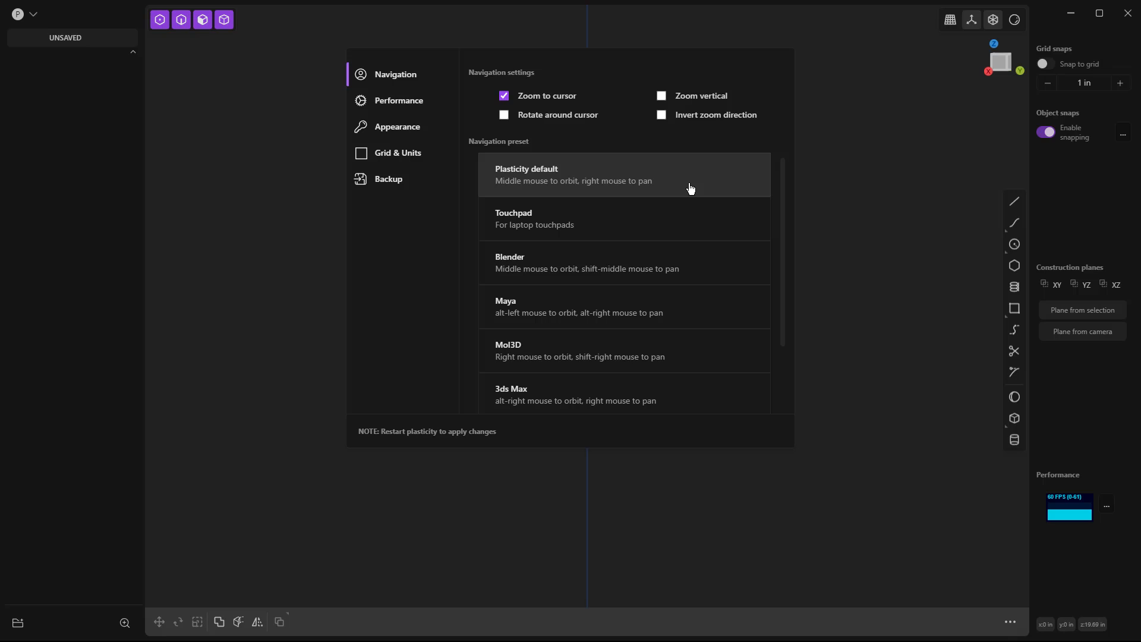
{"action": "left_click", "coordinate": [857, 201]}
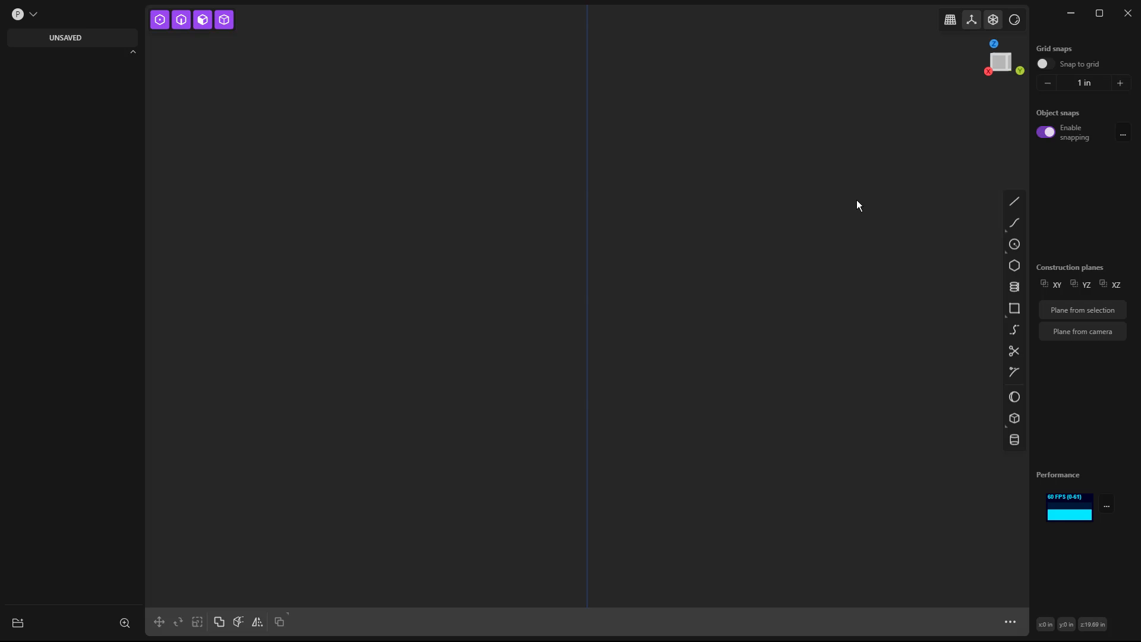
In the right view, start a straight line along the Y axis from a point on the negative side of the origin.
{"action": "key", "text": "KP_3"}
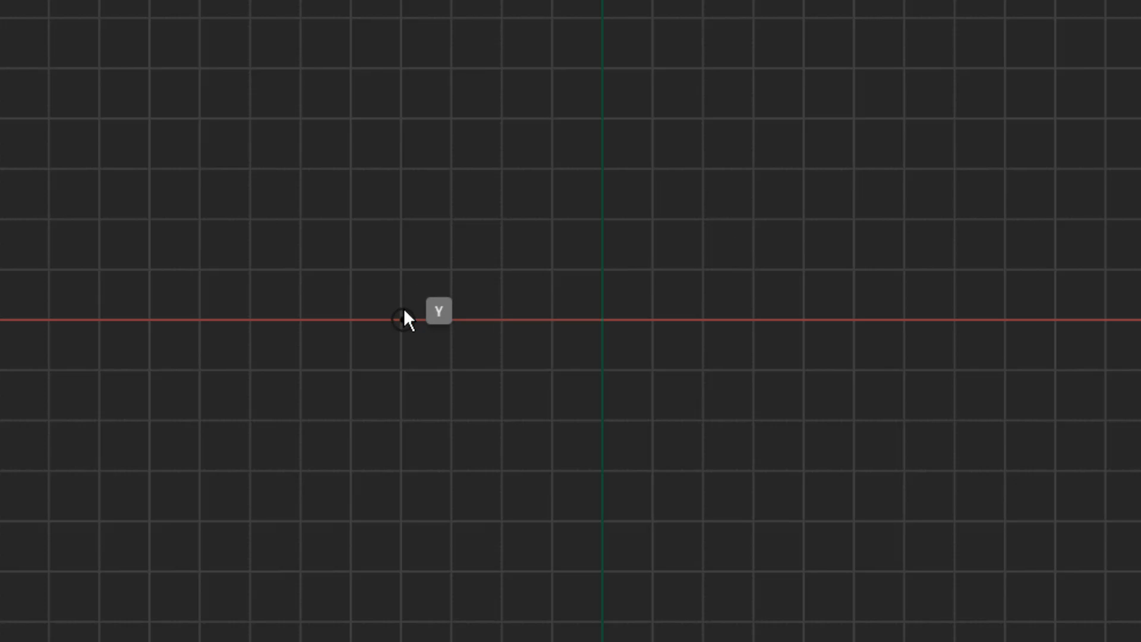
{"action": "left_click", "coordinate": [404, 311]}
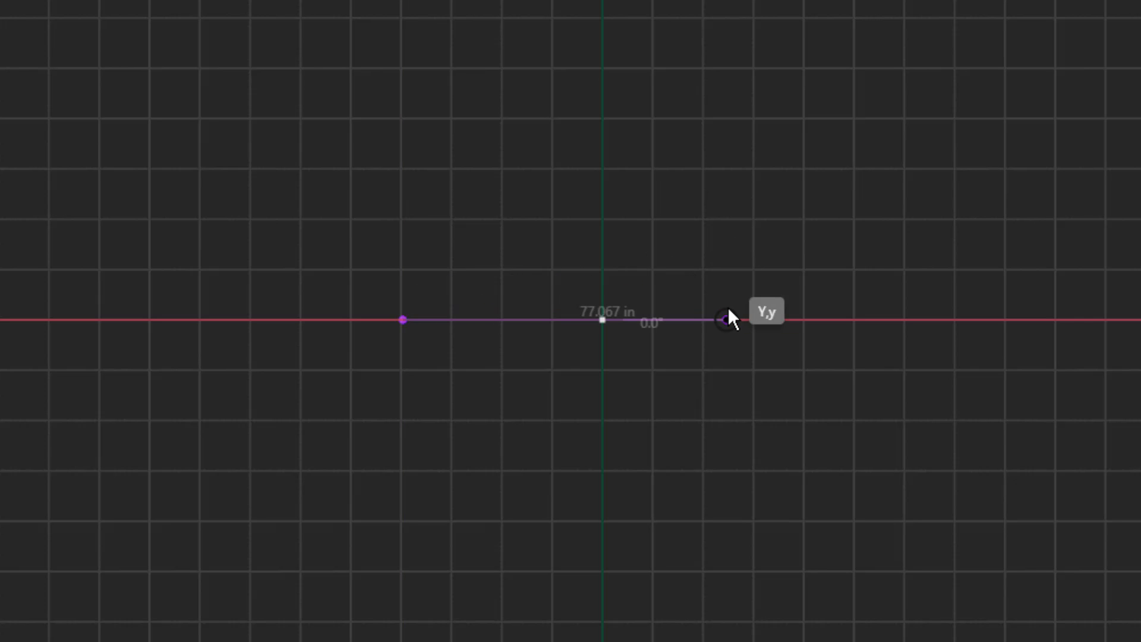
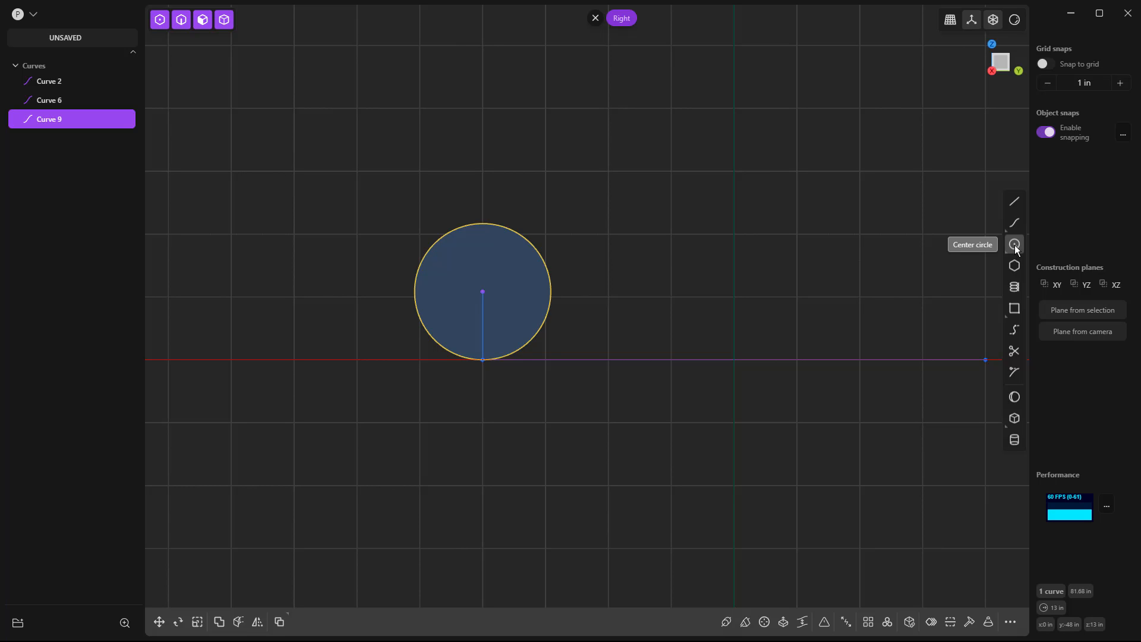
Draw a center circle 30 in in diameter, concentric with the existing circle.
{"action": "left_click", "coordinate": [1015, 248]}
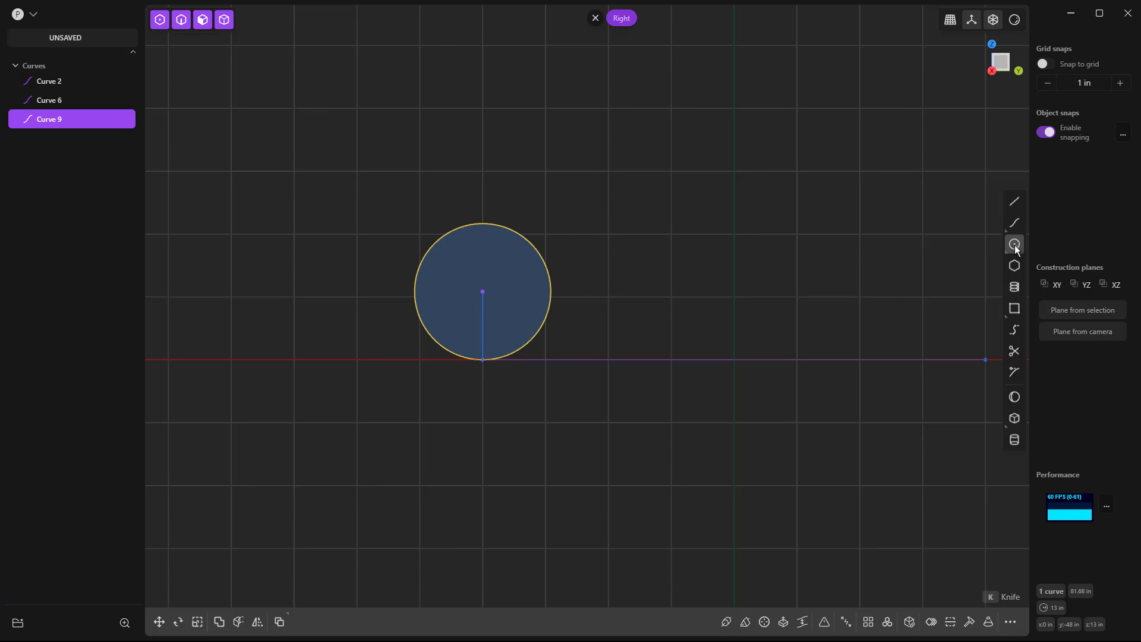
{"action": "left_click", "coordinate": [482, 291]}
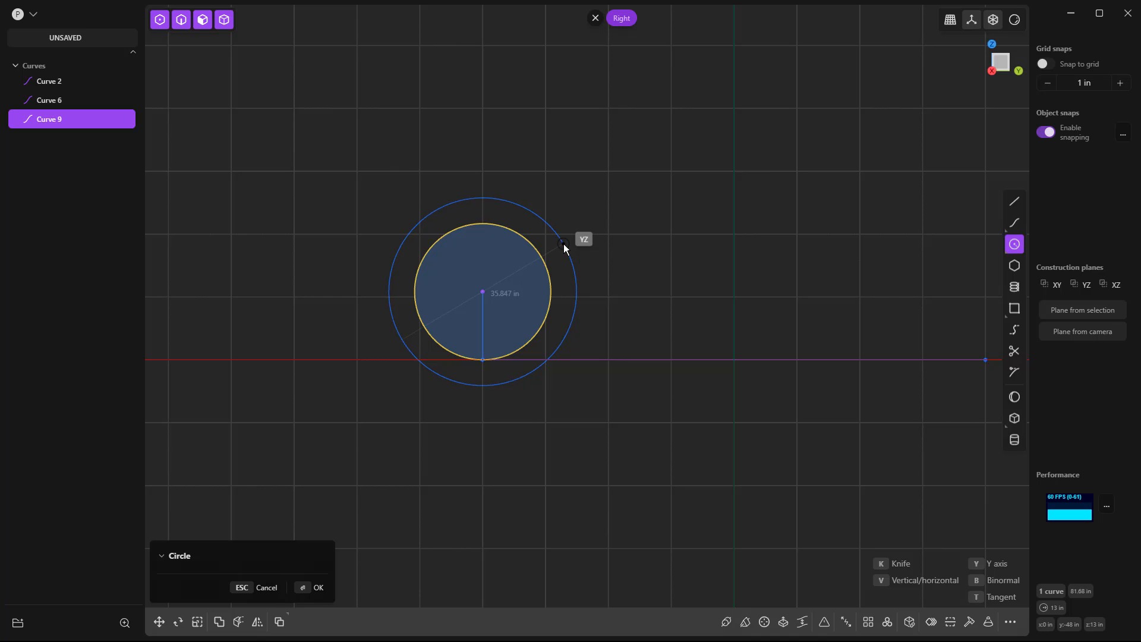
{"action": "key", "text": "Tab"}
{"action": "type", "text": "30"}
{"action": "key", "text": "Tab"}
{"action": "key", "text": "Return"}
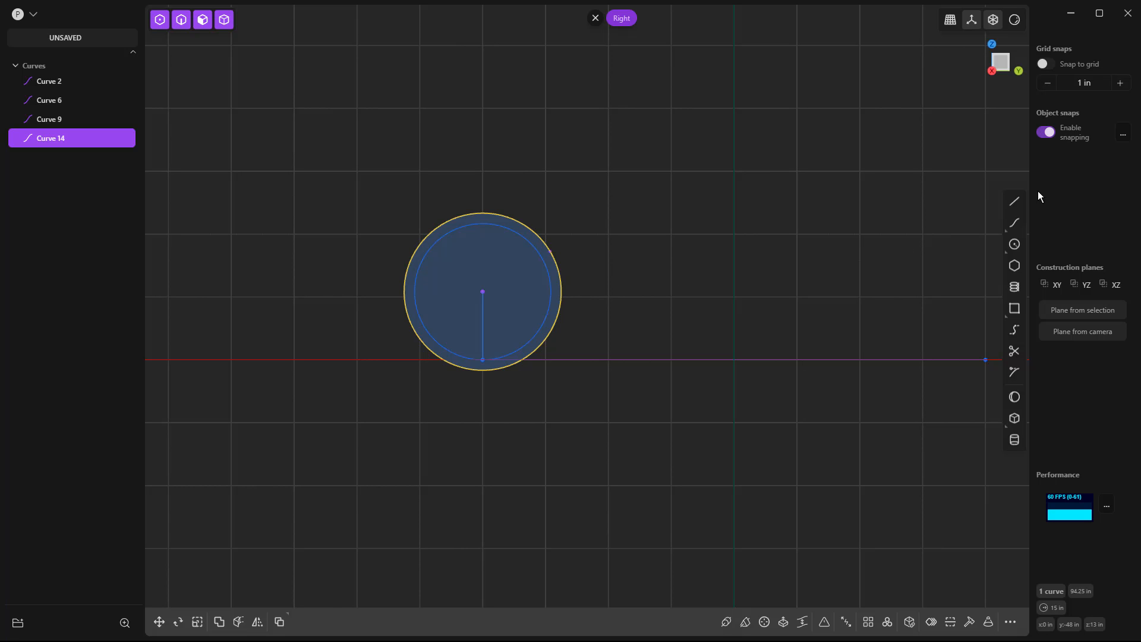
{"action": "left_click", "coordinate": [1015, 200]}
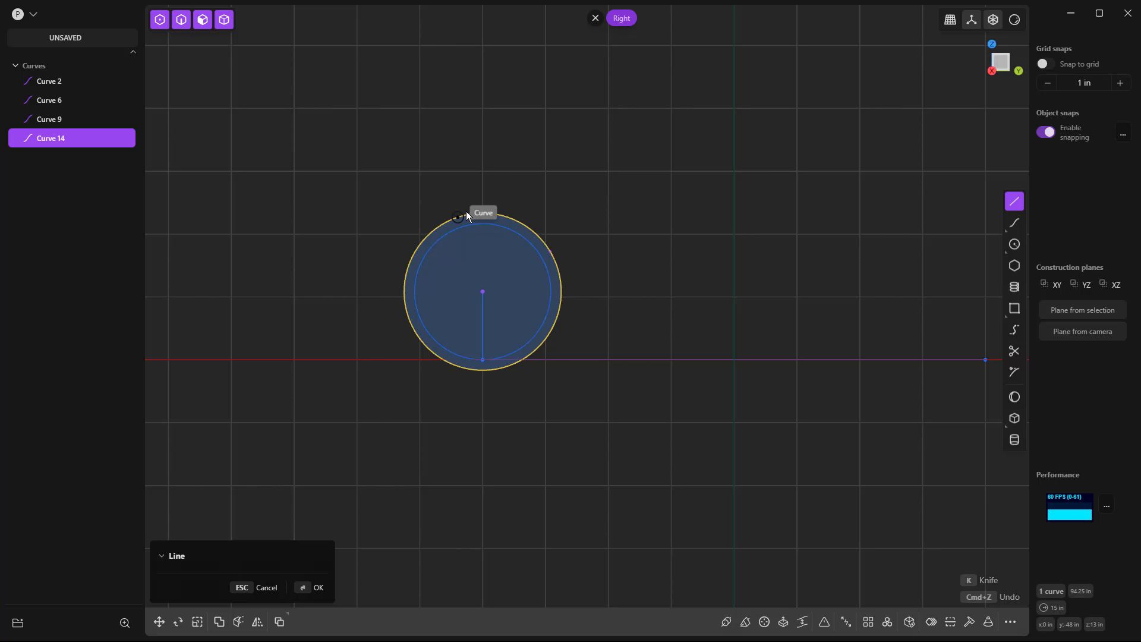
{"action": "left_click", "coordinate": [549, 252]}
{"action": "left_click", "coordinate": [486, 290]}
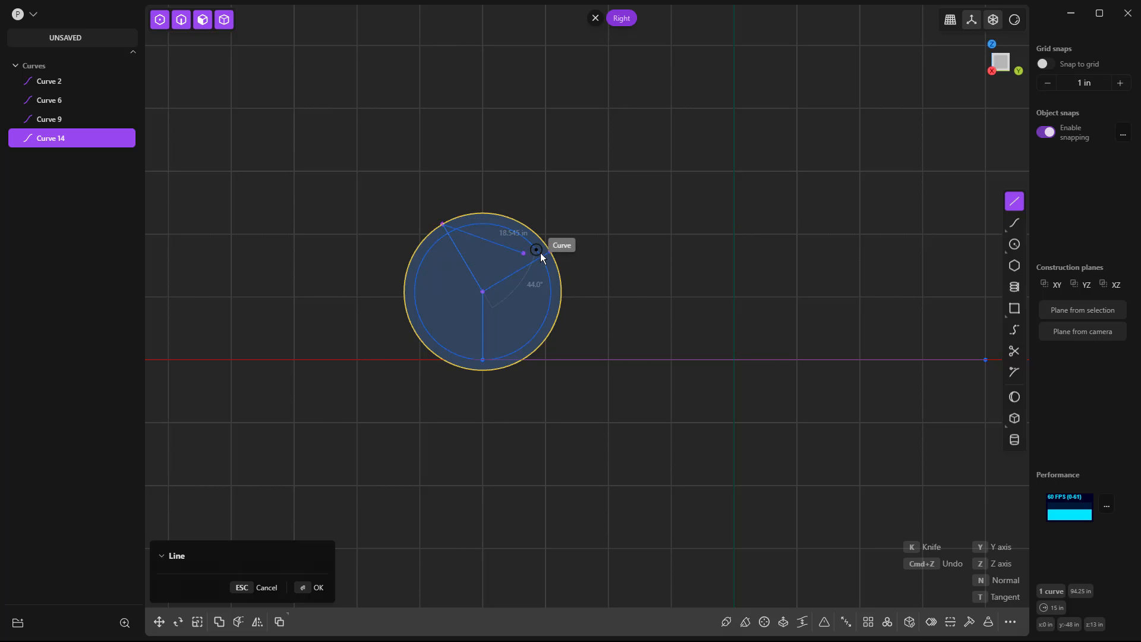
{"action": "key", "text": "Escape"}
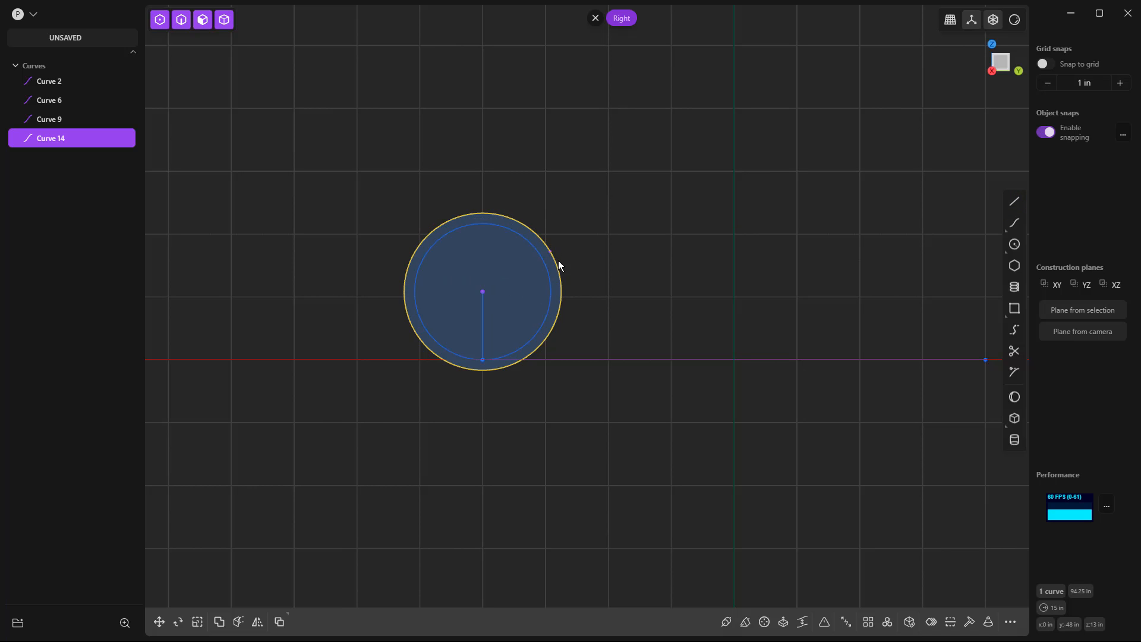
Delete the outer circle and redraw it 30 in in diameter from the same center, placing its edge point vertically below the center.
{"action": "key", "text": "Delete"}
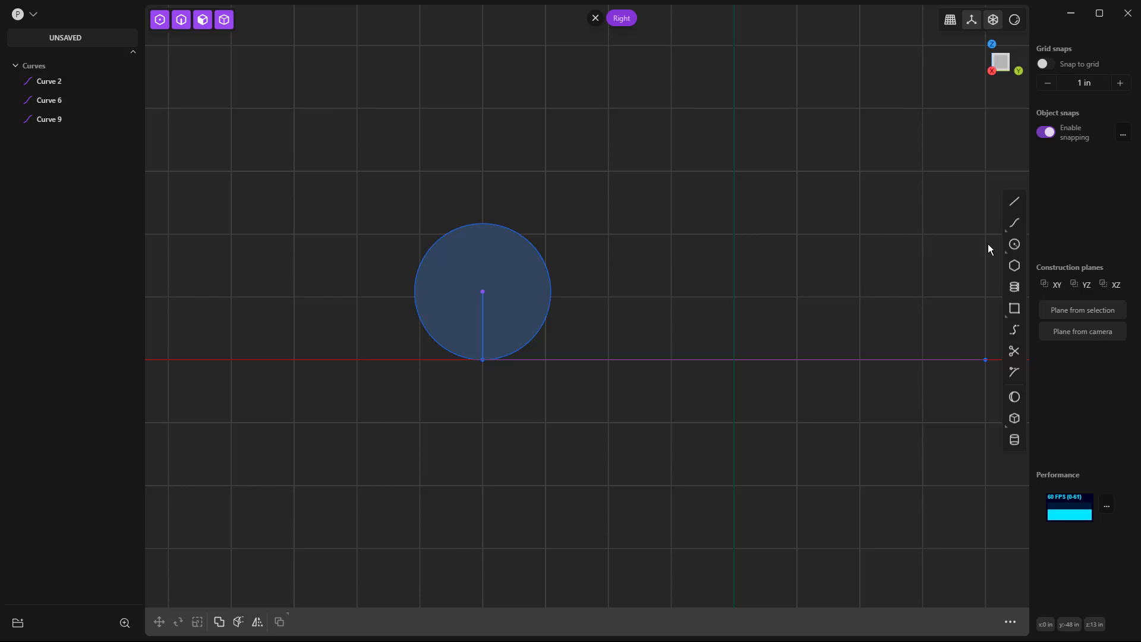
{"action": "left_click", "coordinate": [1014, 244]}
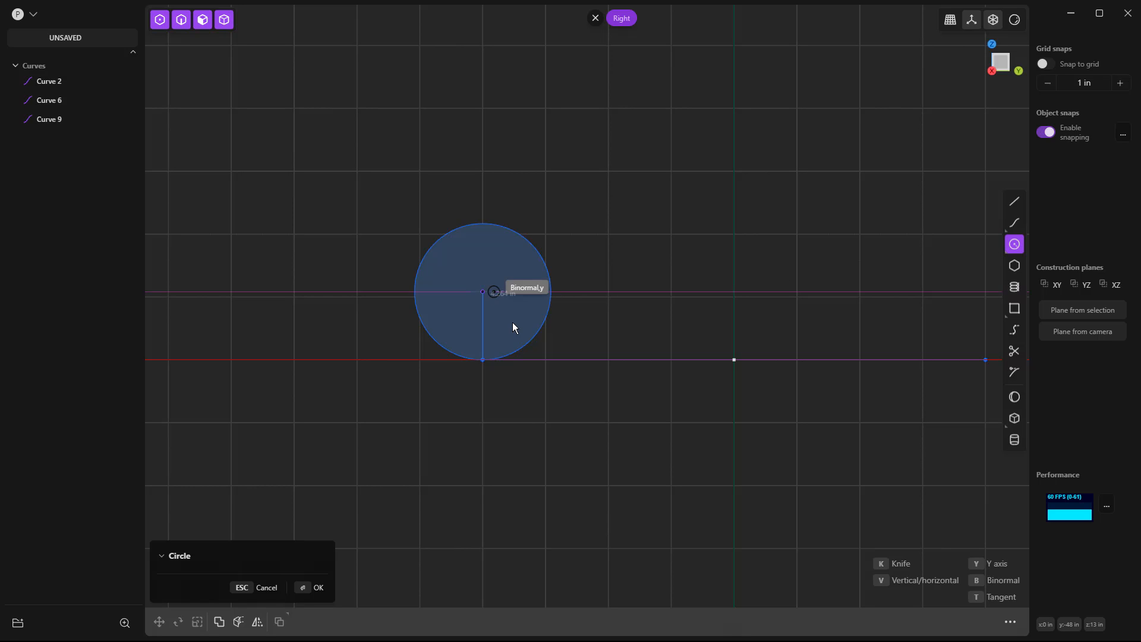
{"action": "key", "text": "shift"}
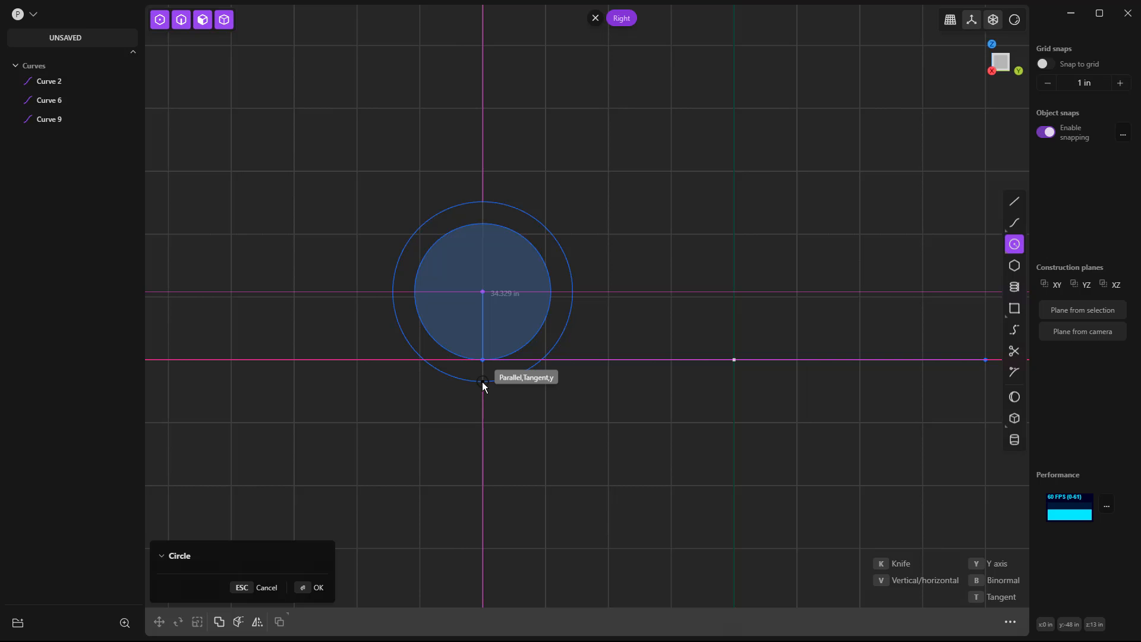
{"action": "key", "text": "Tab"}
{"action": "type", "text": "30"}
{"action": "left_click", "coordinate": [483, 381]}
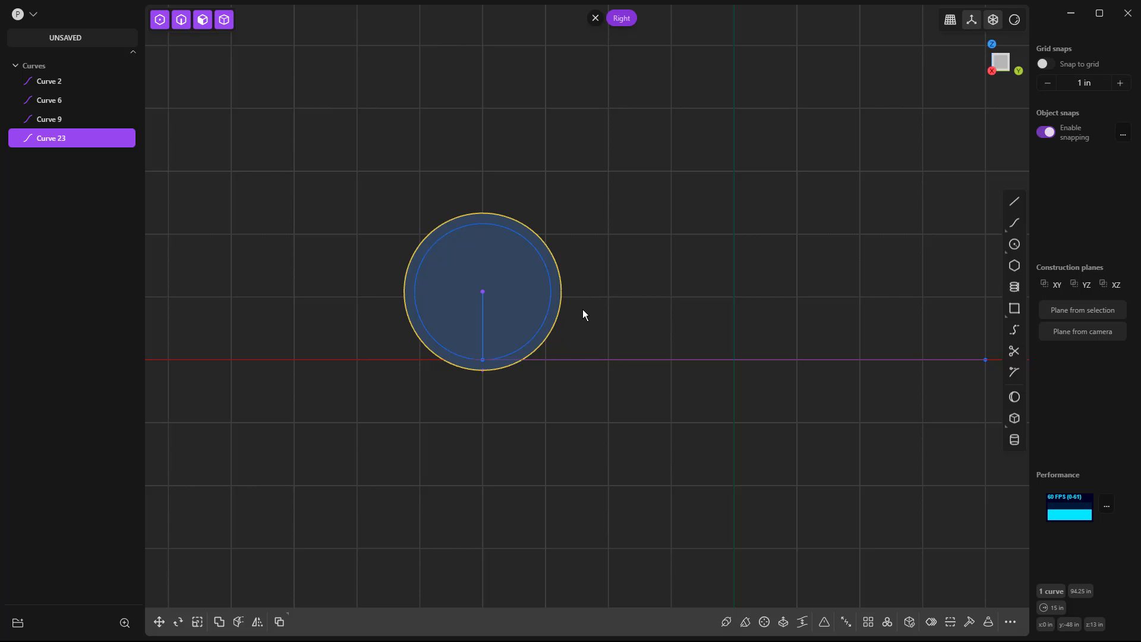
Draw a concentric circle 27 in in diameter, with its edge point vertically below the shared center.
{"action": "left_click", "coordinate": [1014, 244]}
{"action": "scroll", "coordinate": [478, 392], "scroll_direction": "up", "scroll_amount": 2}
{"action": "scroll", "coordinate": [486, 385], "scroll_direction": "up", "scroll_amount": 2}
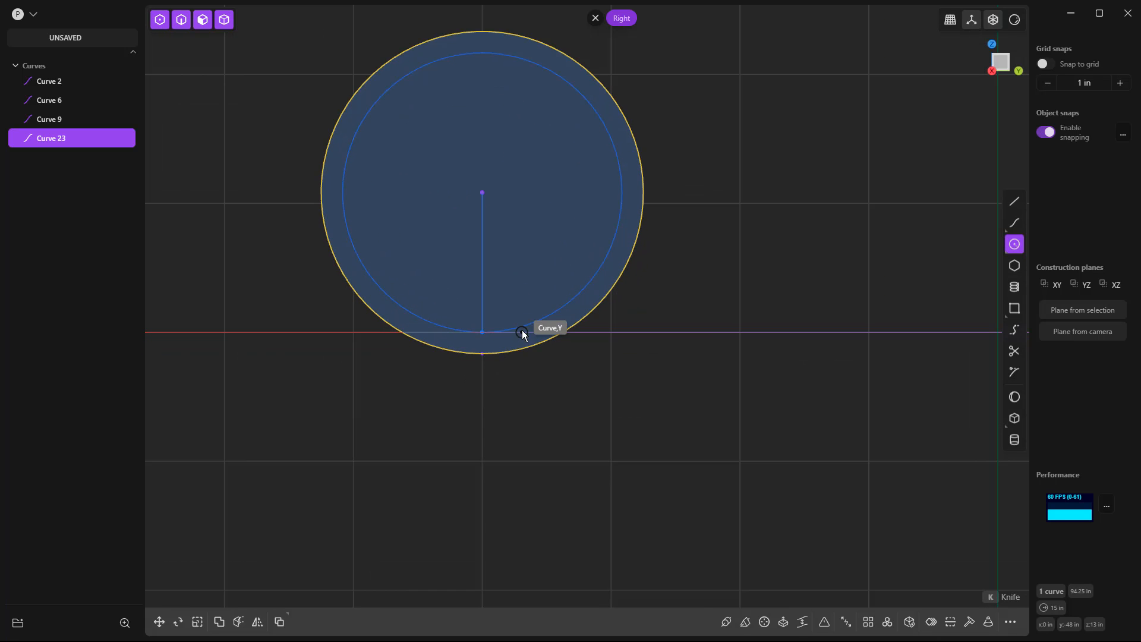
{"action": "left_click", "coordinate": [482, 193]}
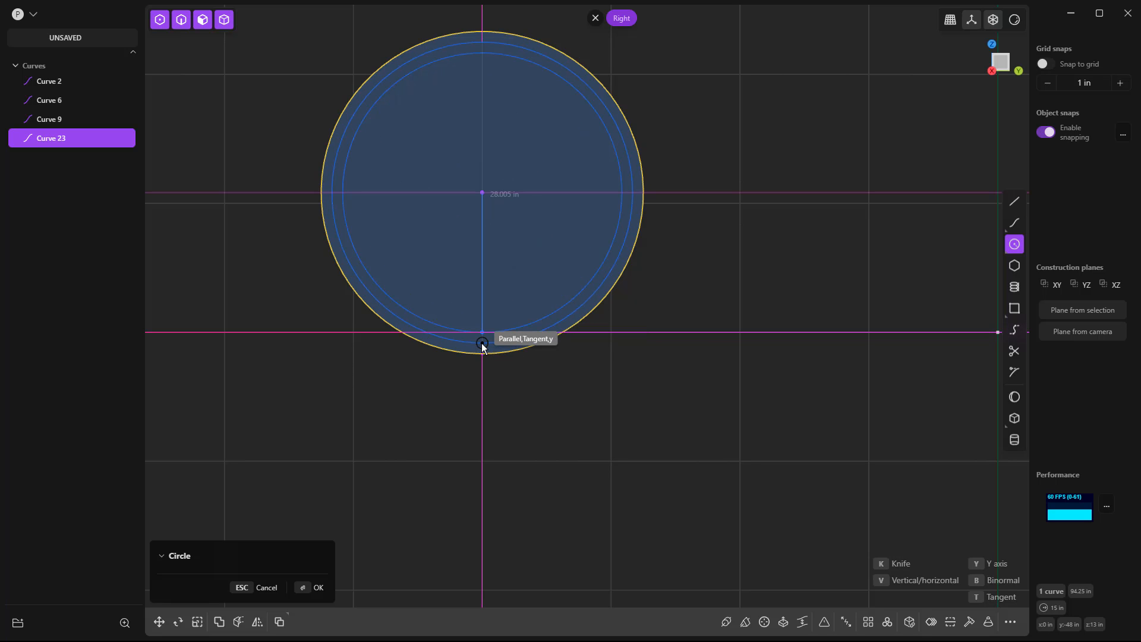
{"action": "key", "text": "Tab"}
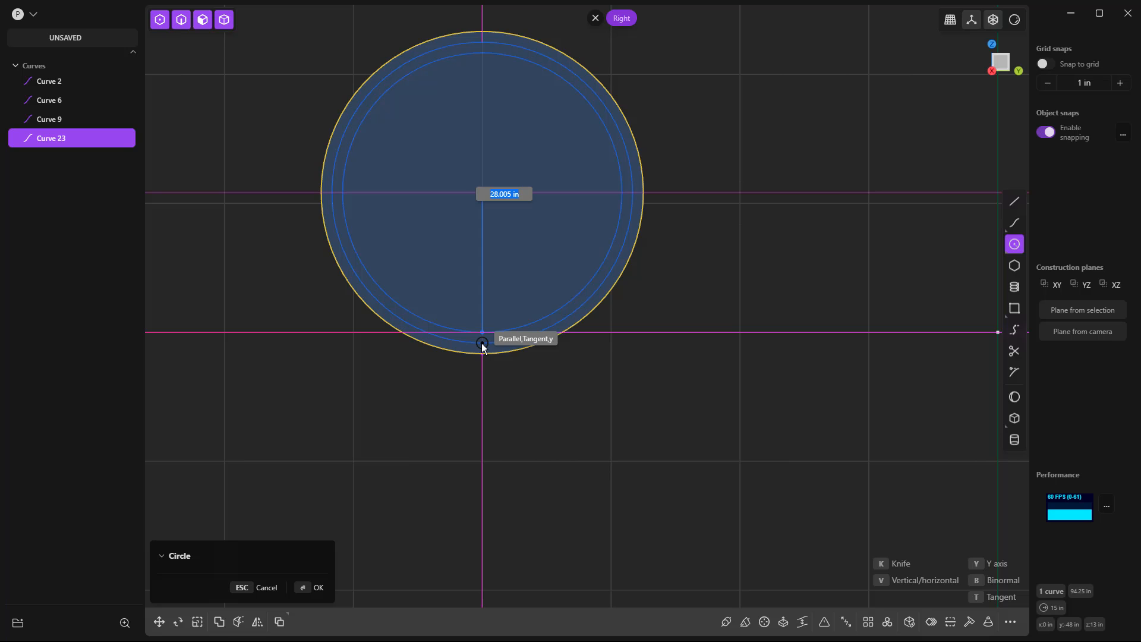
{"action": "type", "text": "27"}
{"action": "key", "text": "Return"}
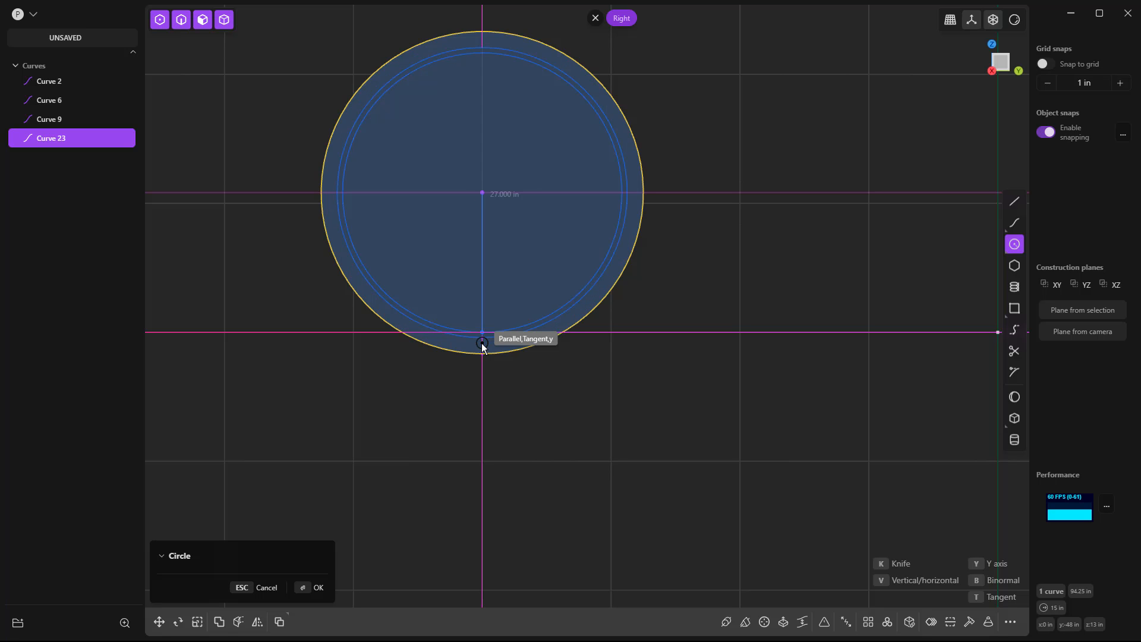
{"action": "key", "text": "Return"}
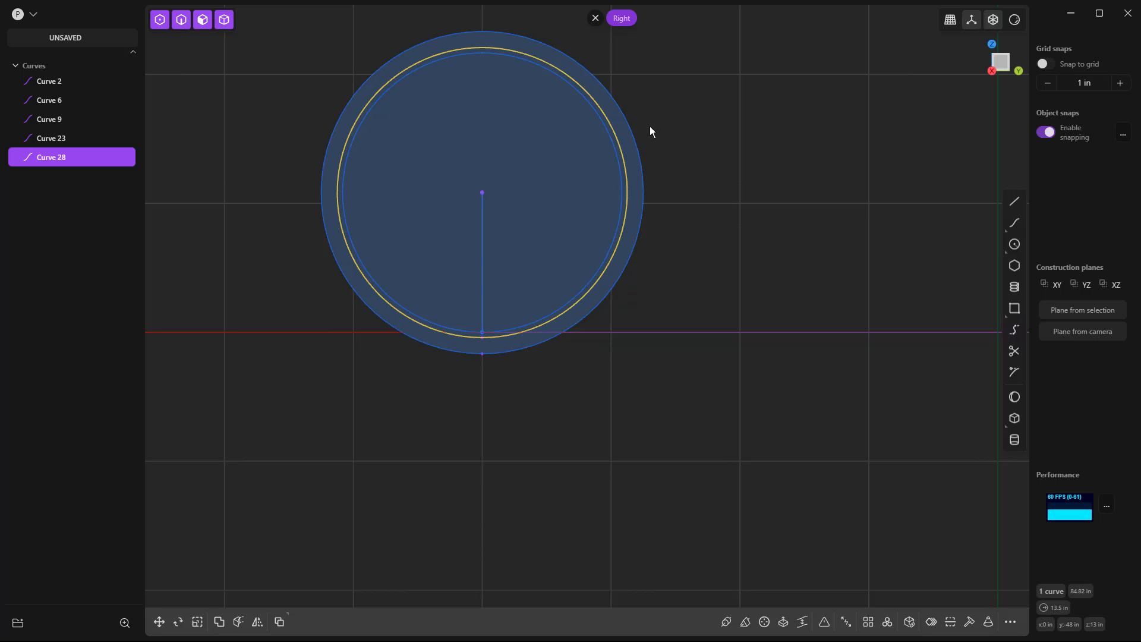
{"action": "left_click", "coordinate": [650, 126]}
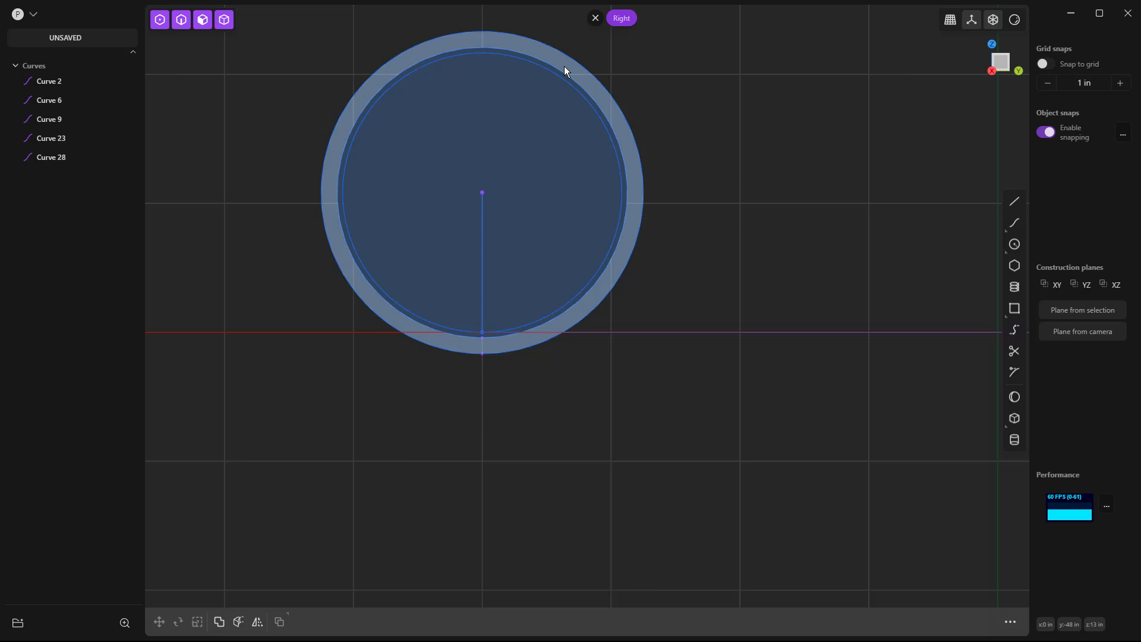
{"action": "left_click", "coordinate": [571, 59]}
{"action": "key", "text": "s"}
{"action": "key", "text": "s"}
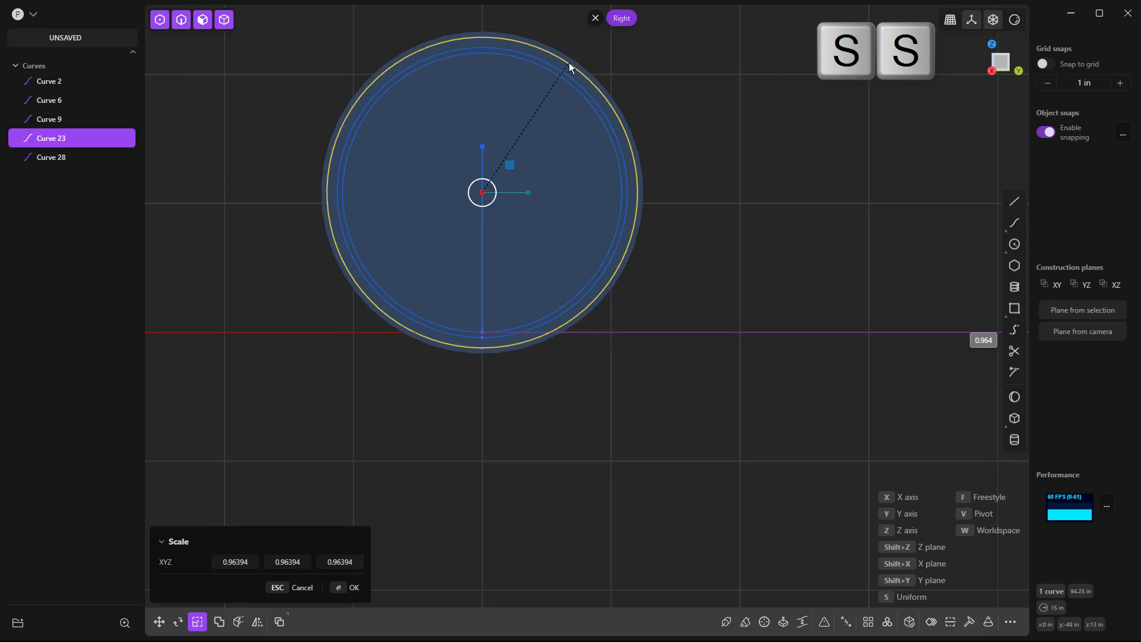
{"action": "key", "text": "Tab"}
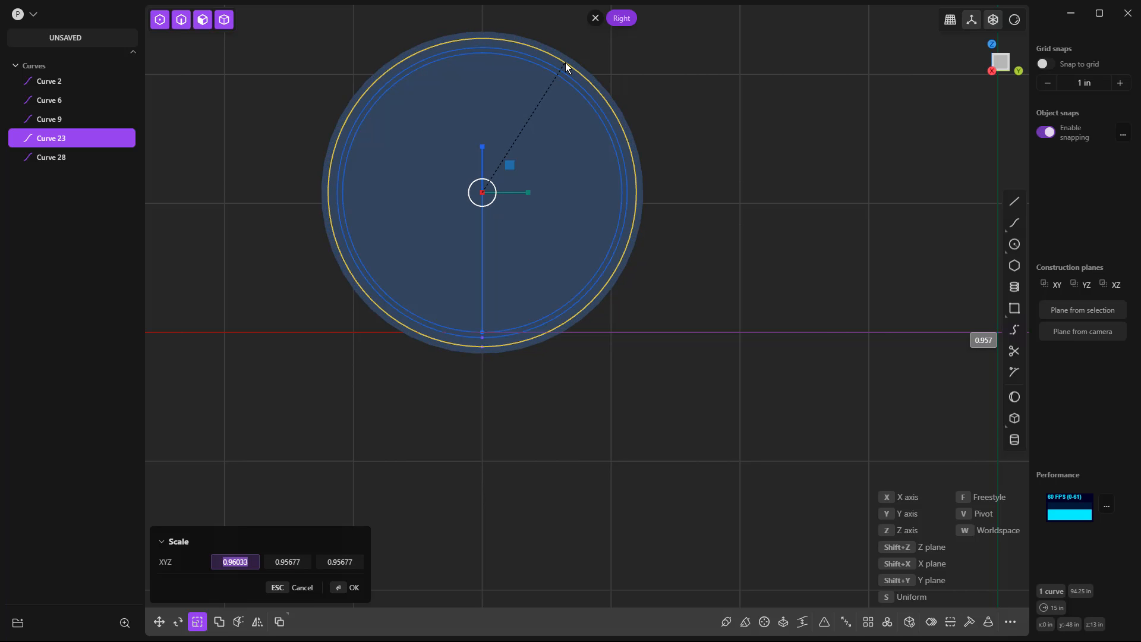
{"action": "key", "text": "Escape"}
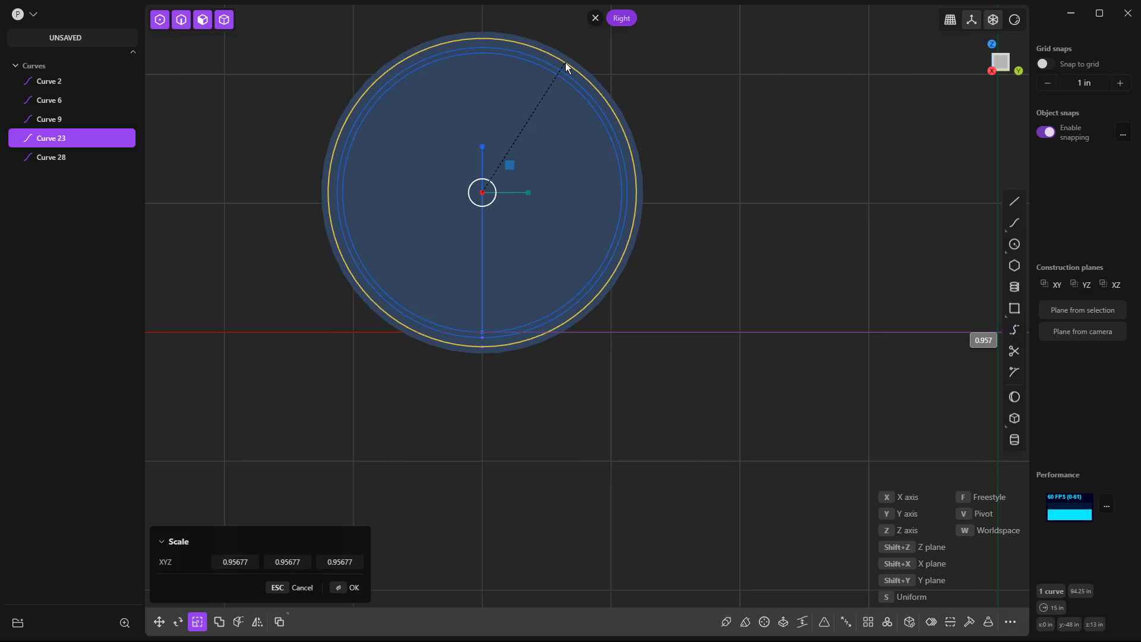
{"action": "left_click", "coordinate": [572, 63]}
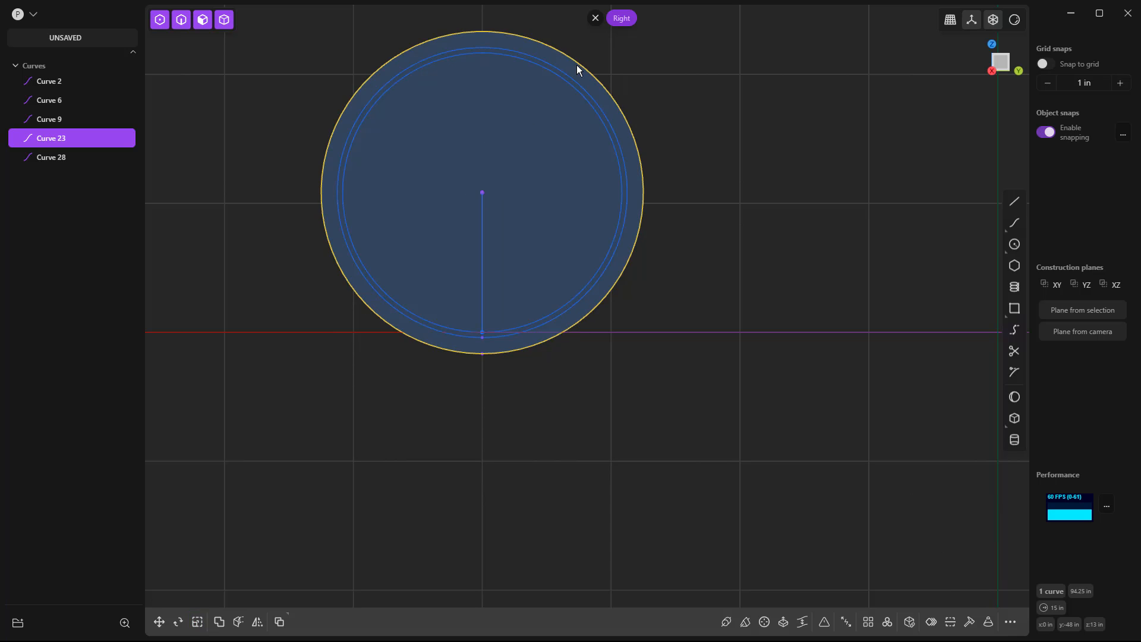
Delete the outermost circle and replace it with a concentric circle 29 in in diameter.
{"action": "key", "text": "Delete"}
{"action": "left_click", "coordinate": [1014, 244]}
{"action": "left_click", "coordinate": [482, 193]}
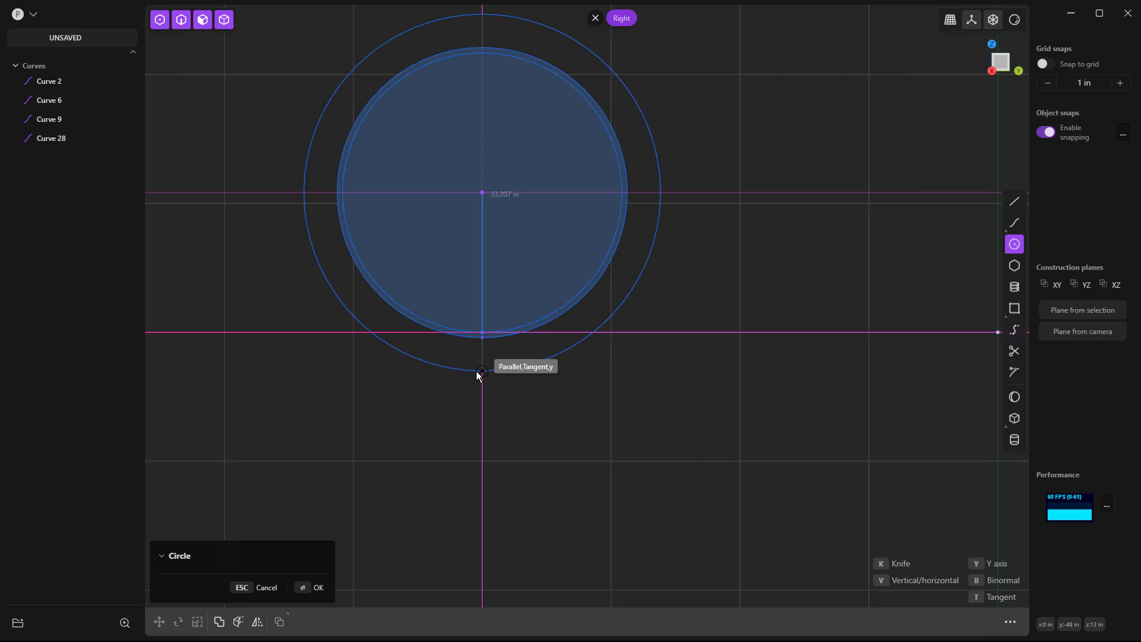
{"action": "key", "text": "Tab"}
{"action": "type", "text": "29"}
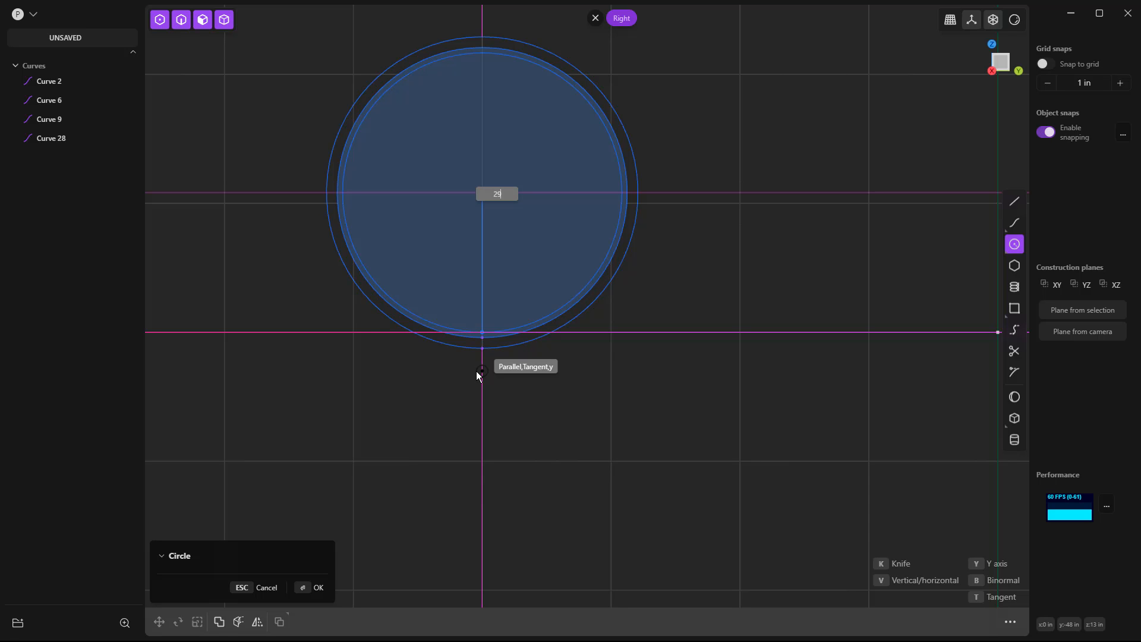
{"action": "key", "text": "BackSpace"}
{"action": "type", "text": "8"}
{"action": "key", "text": "BackSpace"}
{"action": "type", "text": "9"}
{"action": "key", "text": "Return"}
{"action": "scroll", "coordinate": [473, 430], "scroll_direction": "down", "scroll_amount": 5}
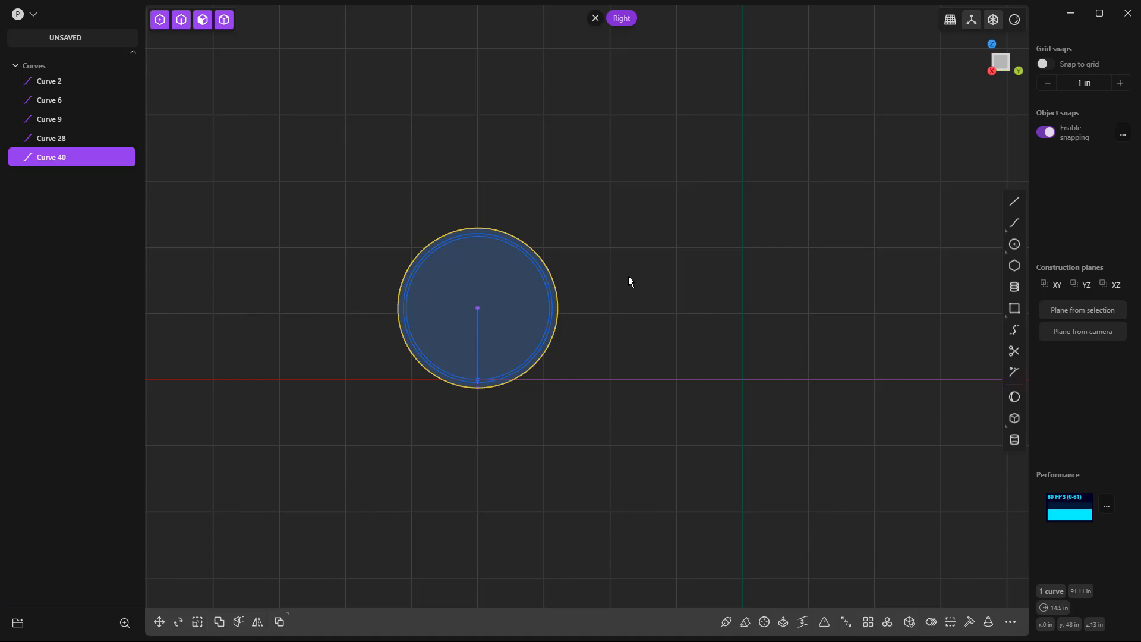
{"action": "left_click", "coordinate": [614, 304]}
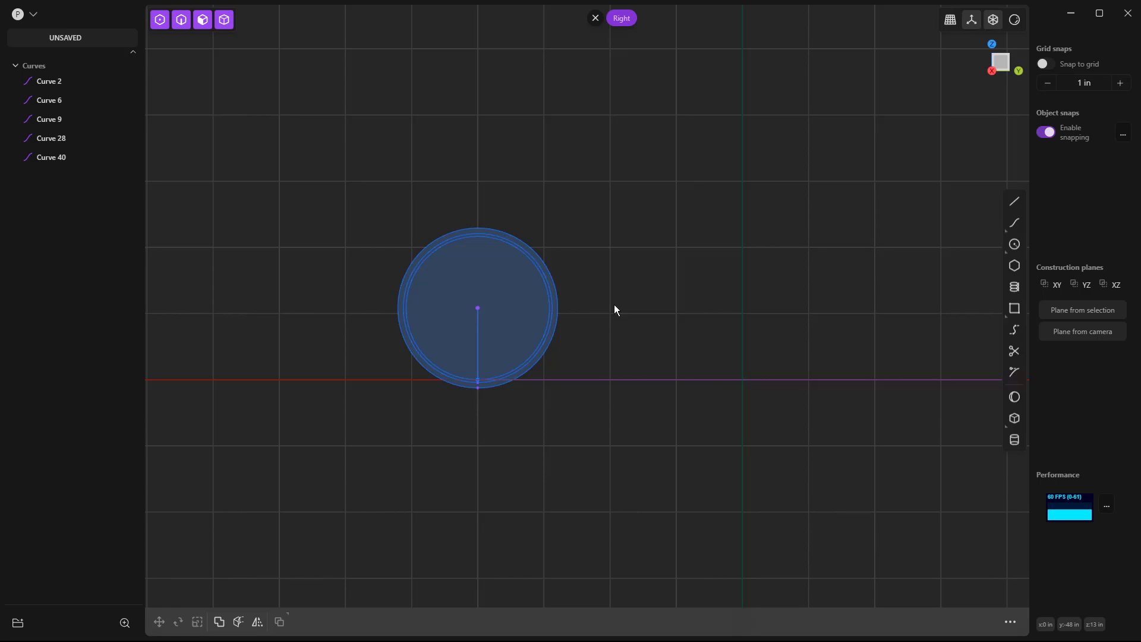
Duplicate the three concentric circles and freestyle-move the copies from the baseline's near endpoint to its far endpoint, 96 in along Y.
{"action": "scroll", "coordinate": [315, 312], "scroll_direction": "down", "scroll_amount": 3}
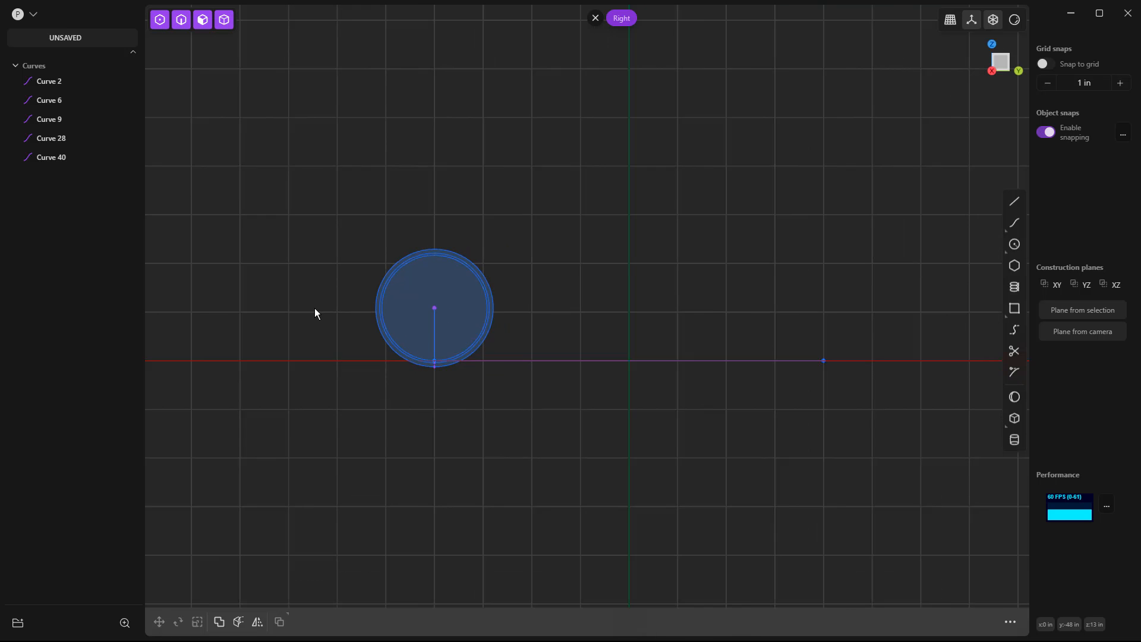
{"action": "scroll", "coordinate": [315, 313], "scroll_direction": "down", "scroll_amount": 2}
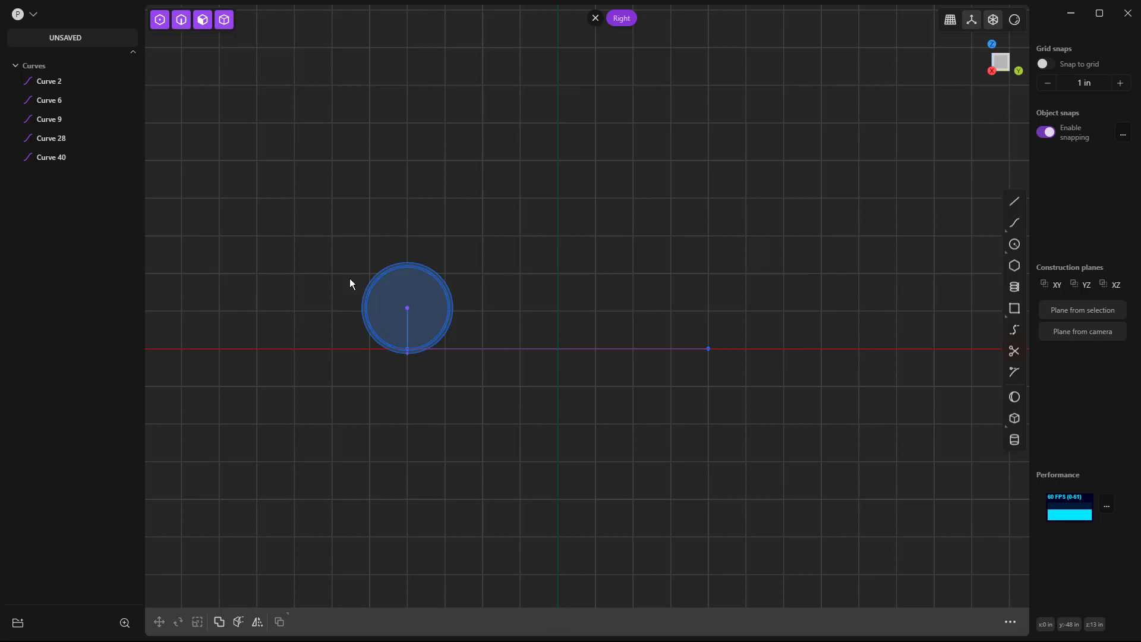
{"action": "scroll", "coordinate": [451, 268], "scroll_direction": "up", "scroll_amount": 3}
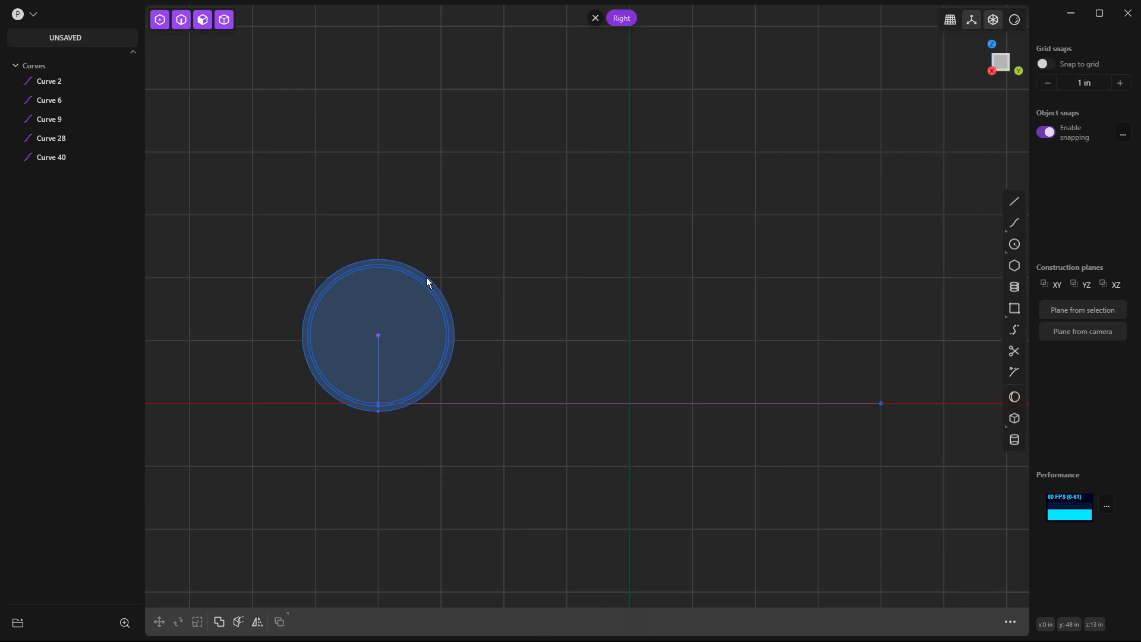
{"action": "left_click", "coordinate": [426, 278]}
{"action": "left_click", "coordinate": [423, 284]}
{"action": "left_click", "coordinate": [415, 305]}
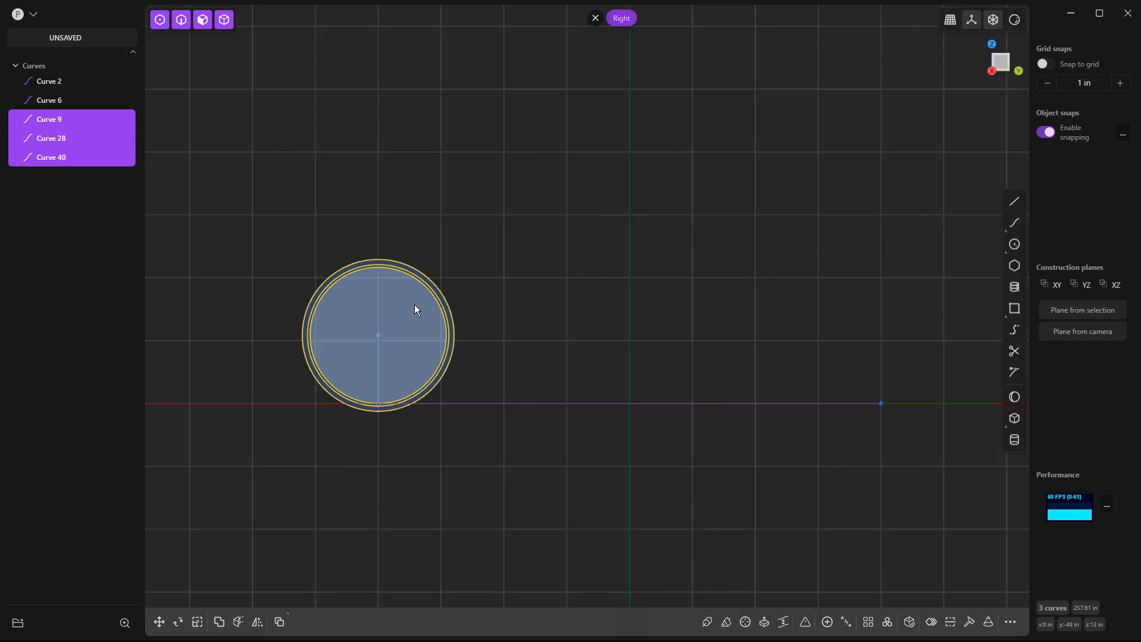
{"action": "key", "text": "shift+d"}
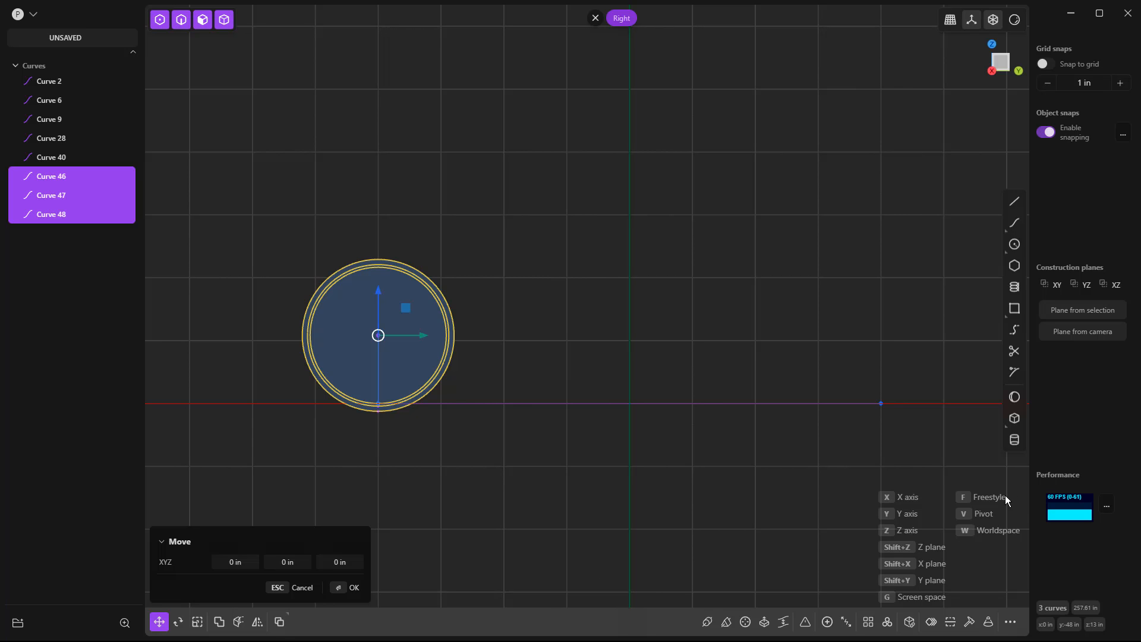
{"action": "key", "text": "f"}
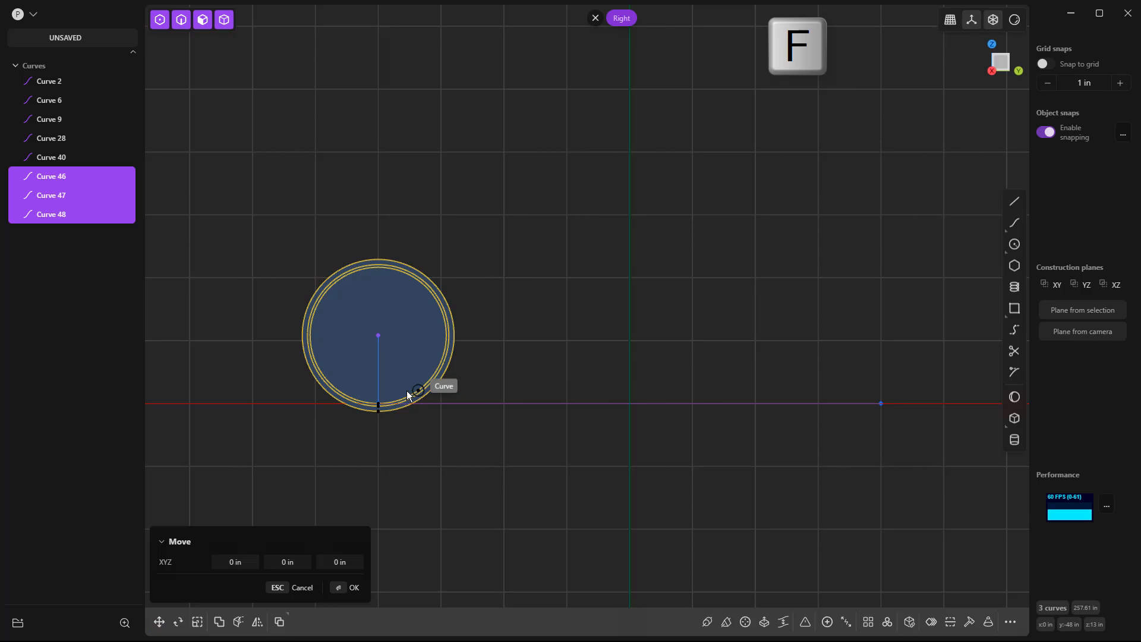
{"action": "left_click", "coordinate": [379, 404]}
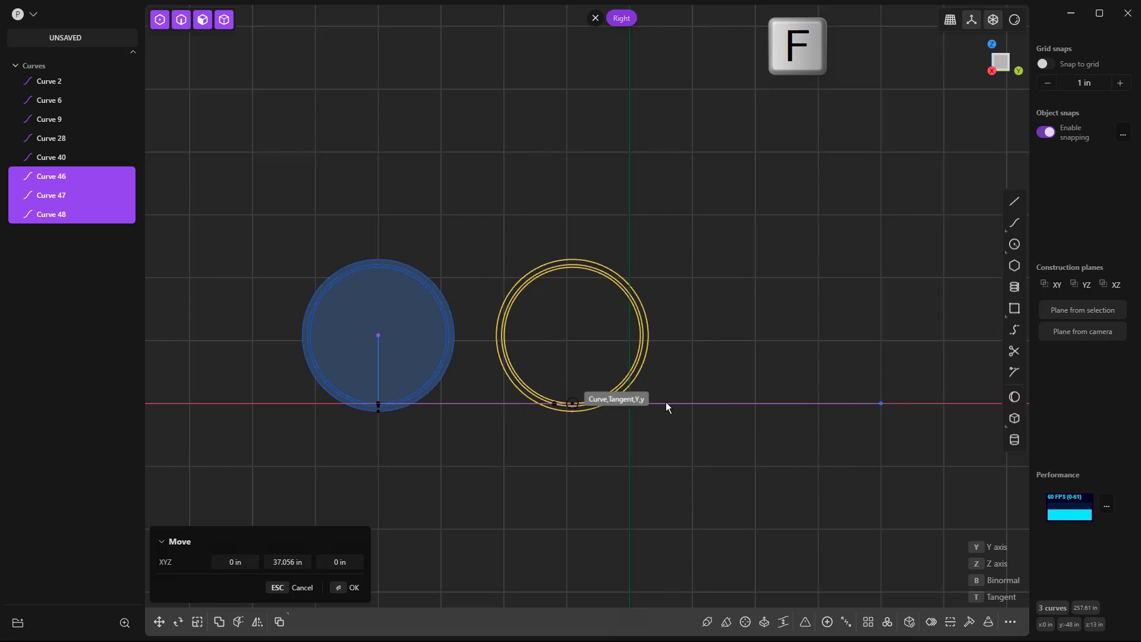
{"action": "left_click", "coordinate": [880, 404]}
{"action": "key", "text": "Escape"}
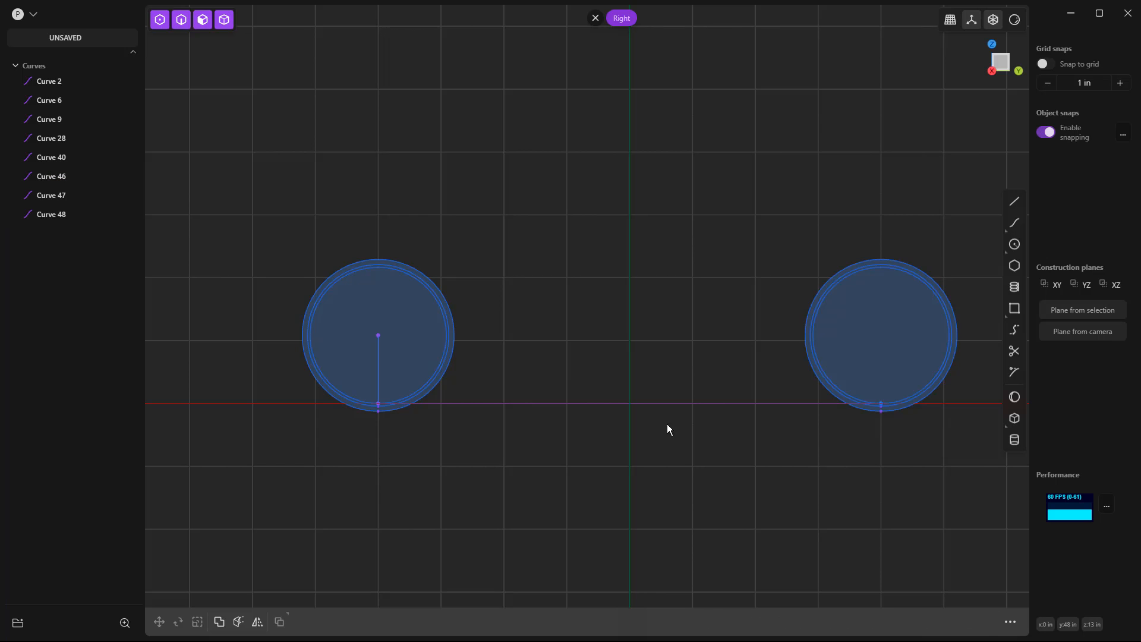
{"action": "middle_click_drag", "start_coordinate": [537, 440], "coordinate": [530, 287]}
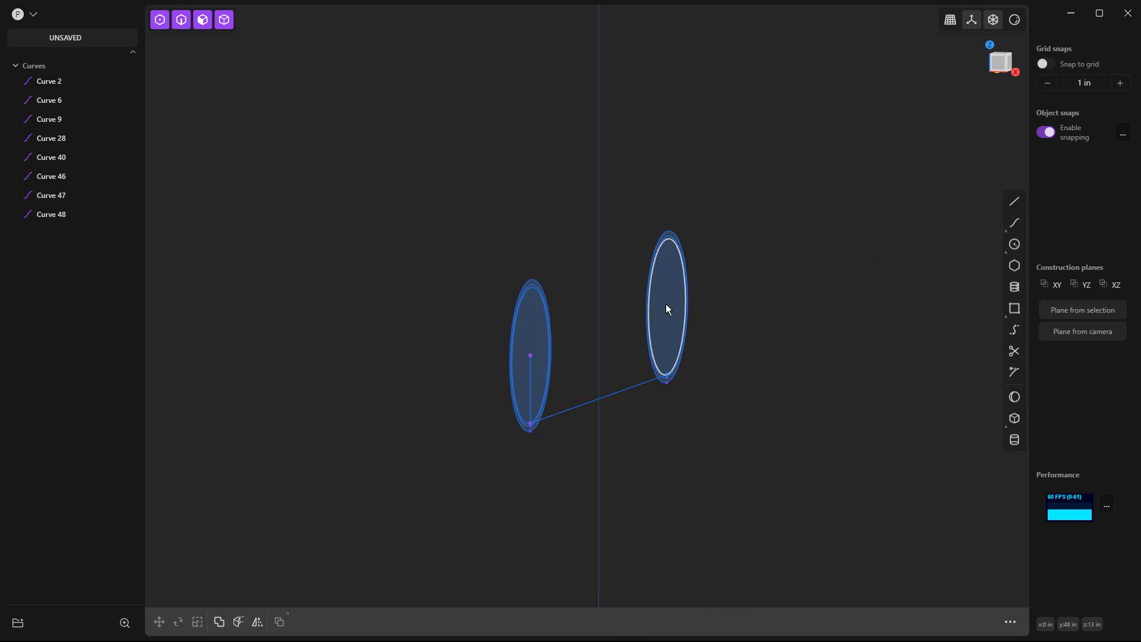
{"action": "middle_click_drag", "start_coordinate": [728, 402], "coordinate": [692, 403]}
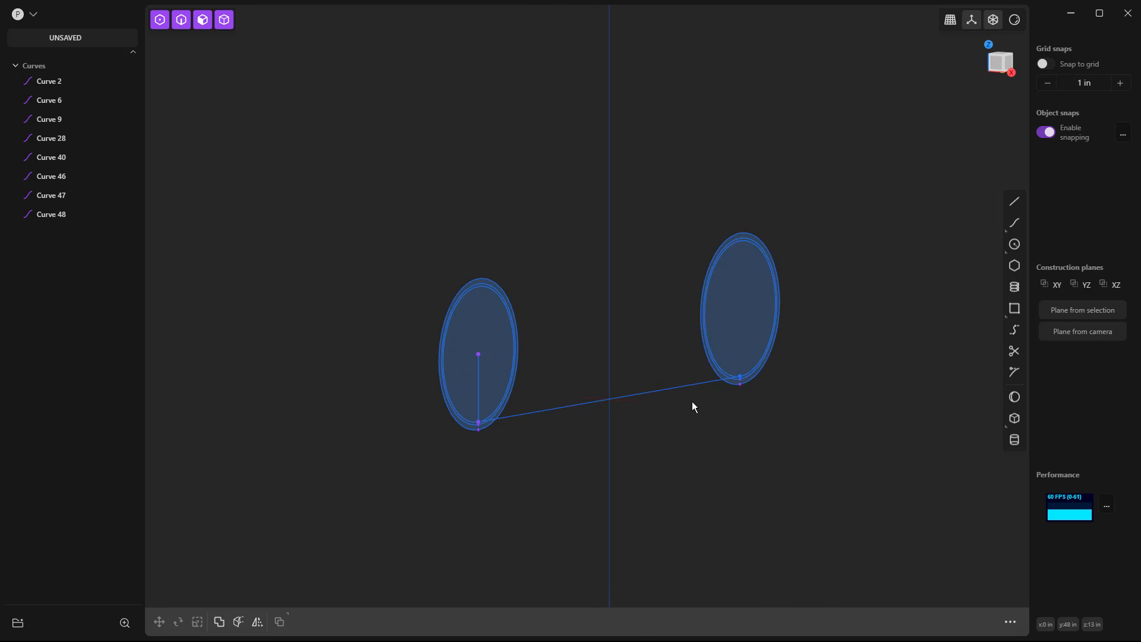
{"action": "key", "text": "KP_3"}
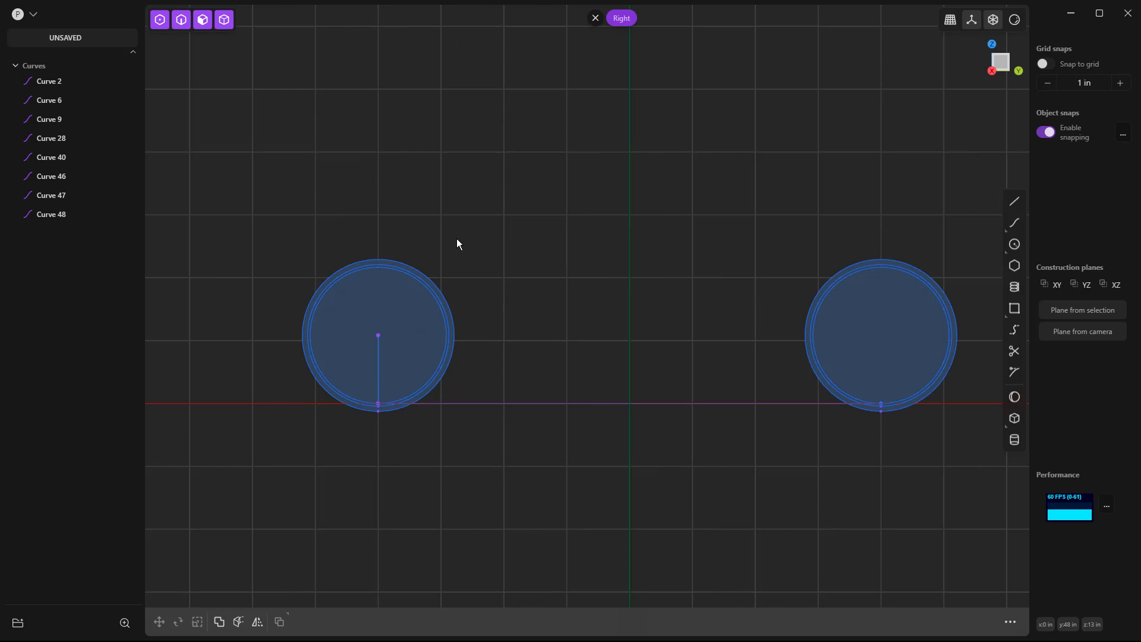
Move the innermost circles of both concentric sets together 33 in along the X axis.
{"action": "scroll", "coordinate": [437, 244], "scroll_direction": "down", "scroll_amount": 2}
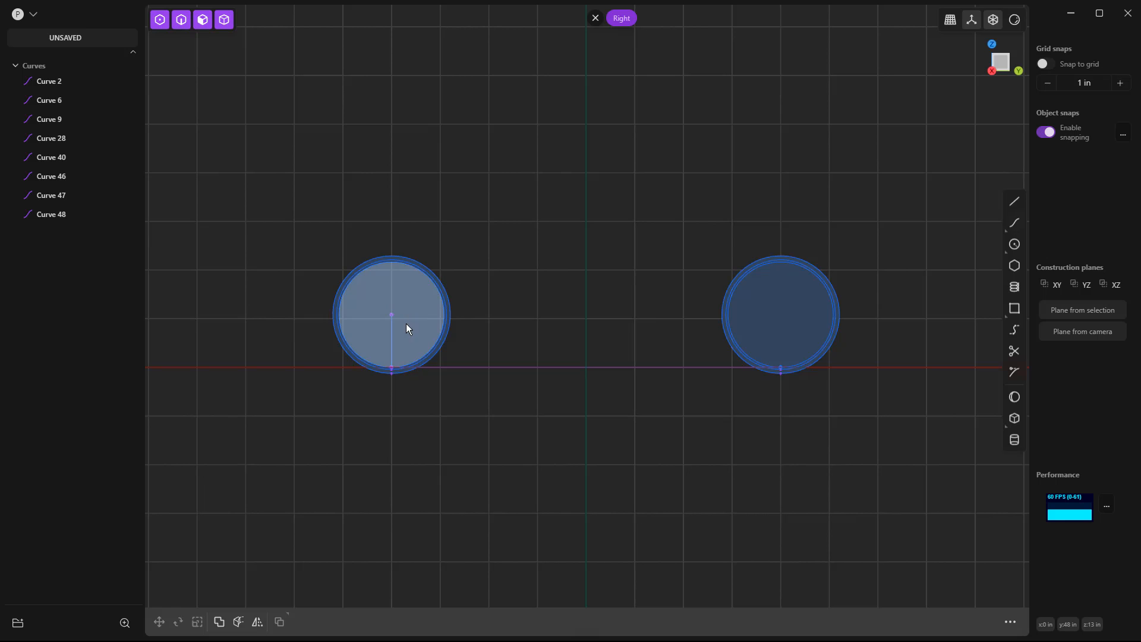
{"action": "left_click", "coordinate": [422, 277]}
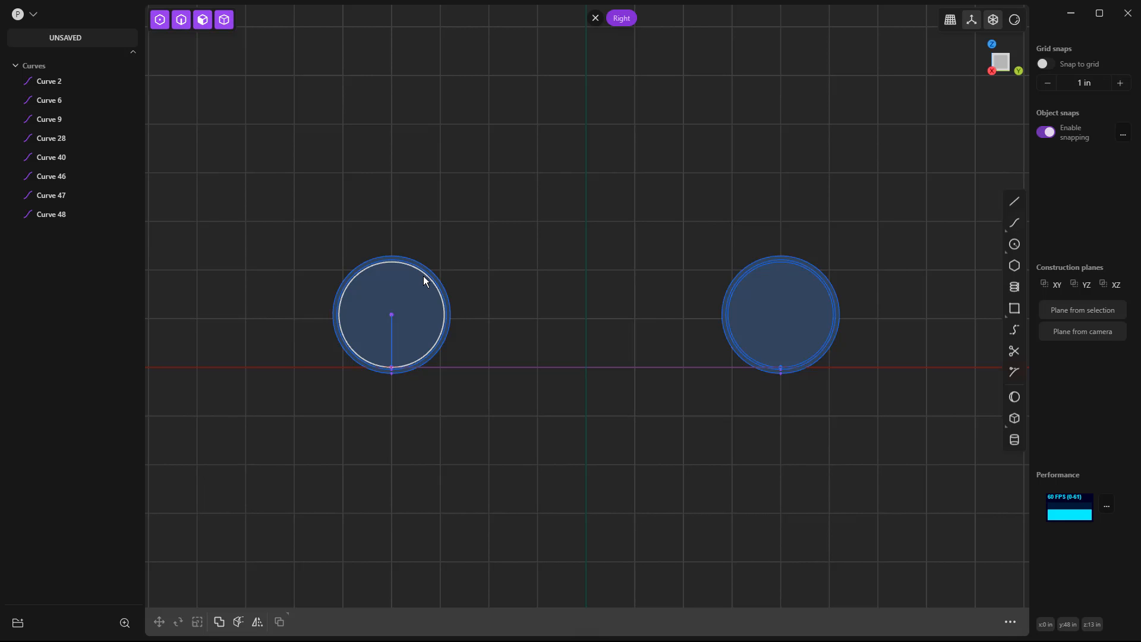
{"action": "left_click", "coordinate": [781, 264]}
{"action": "middle_click_drag", "start_coordinate": [591, 373], "coordinate": [660, 380]}
{"action": "key", "text": "g"}
{"action": "key", "text": "x"}
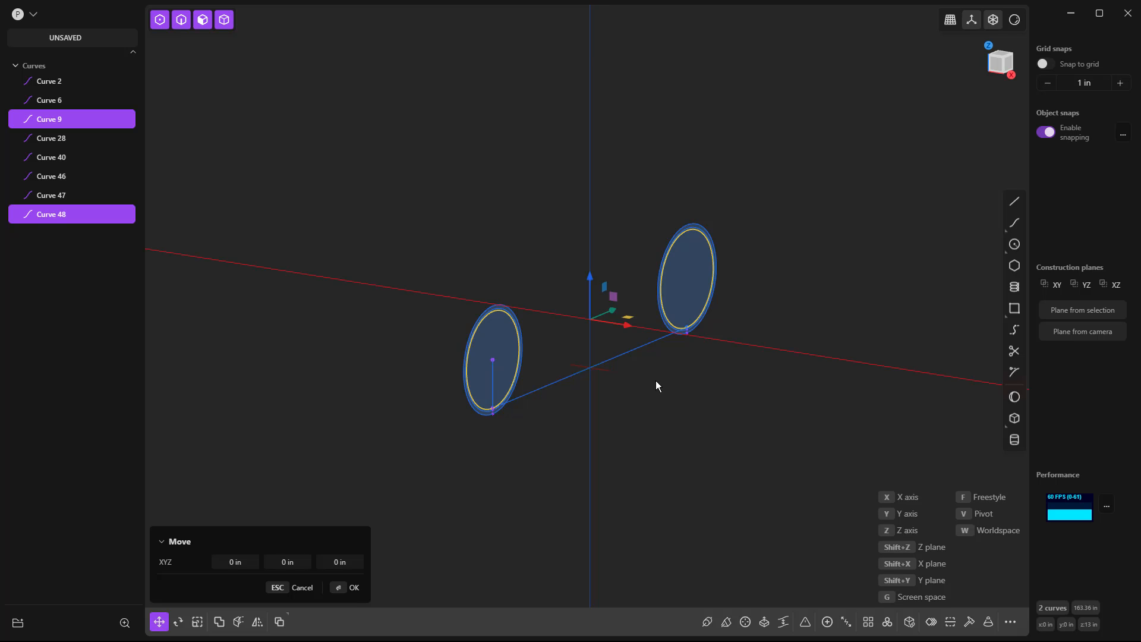
{"action": "left_click", "coordinate": [235, 562]}
{"action": "type", "text": "33"}
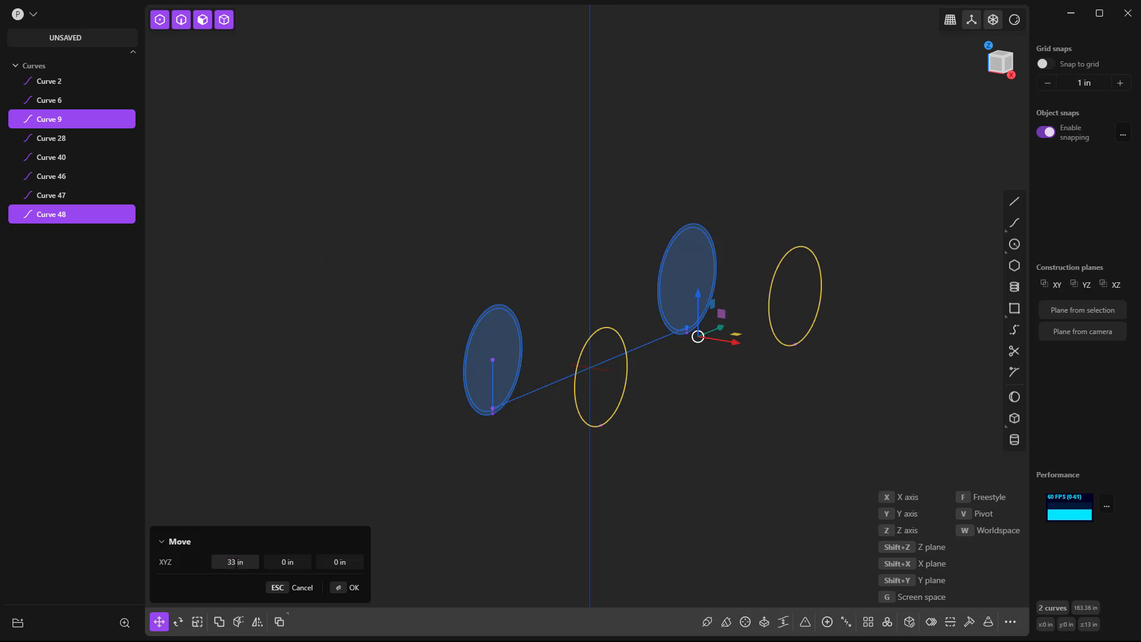
{"action": "key", "text": "Return"}
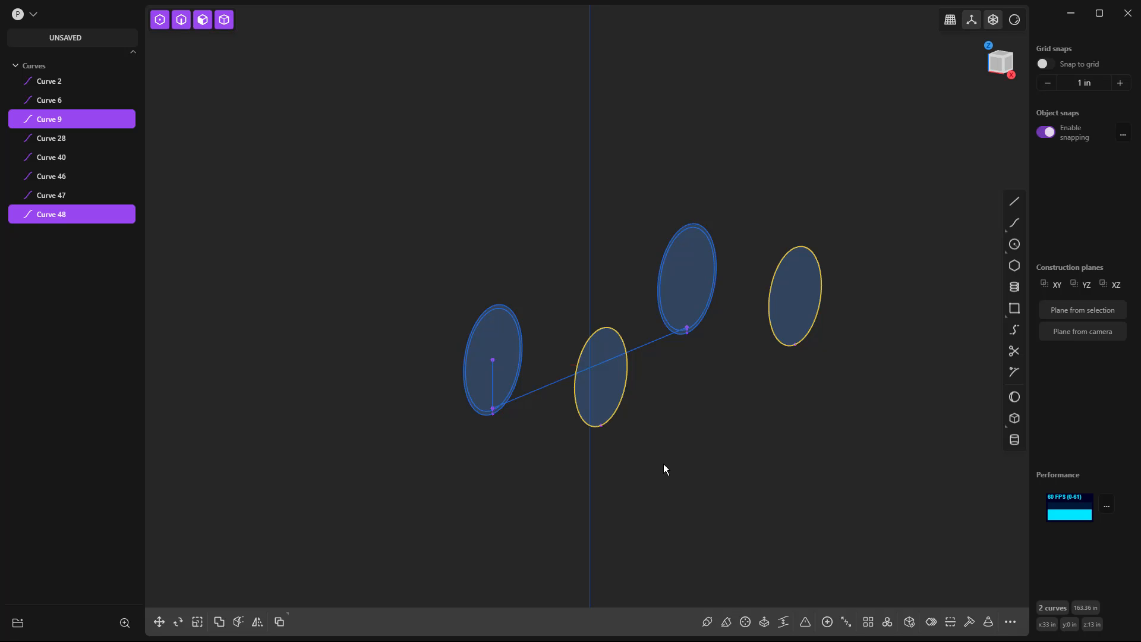
Extrude both offset circle regions 8 in back toward the remaining circles, forming two cylinders.
{"action": "left_click", "coordinate": [608, 383]}
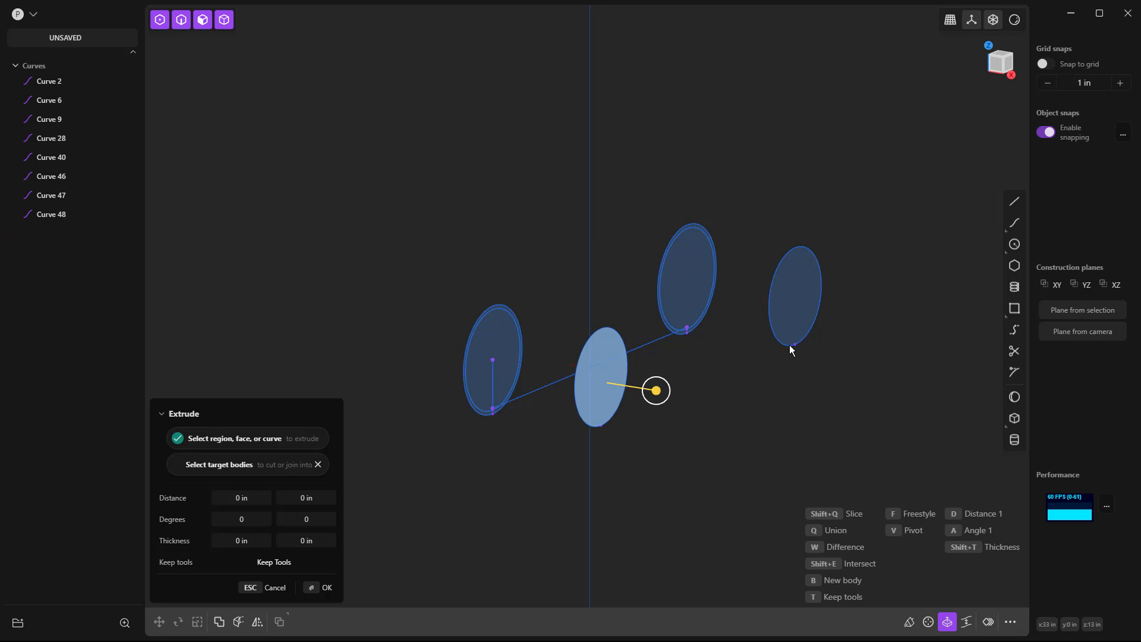
{"action": "left_click", "coordinate": [801, 308], "text": "shift"}
{"action": "left_click_drag", "start_coordinate": [846, 317], "coordinate": [831, 315]}
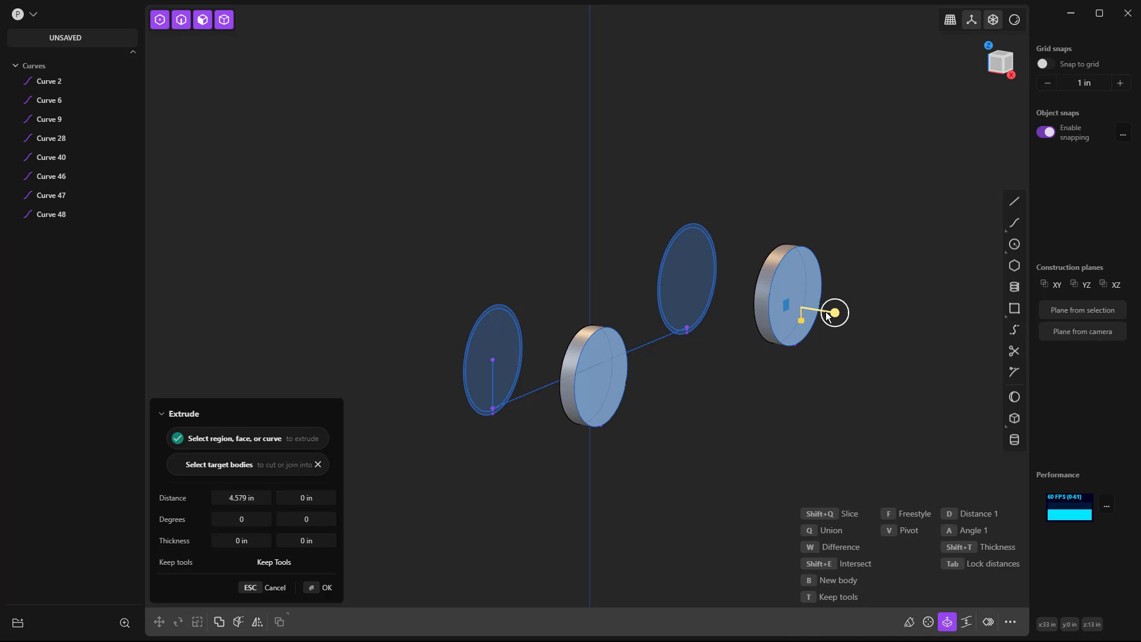
{"action": "left_click", "coordinate": [240, 499]}
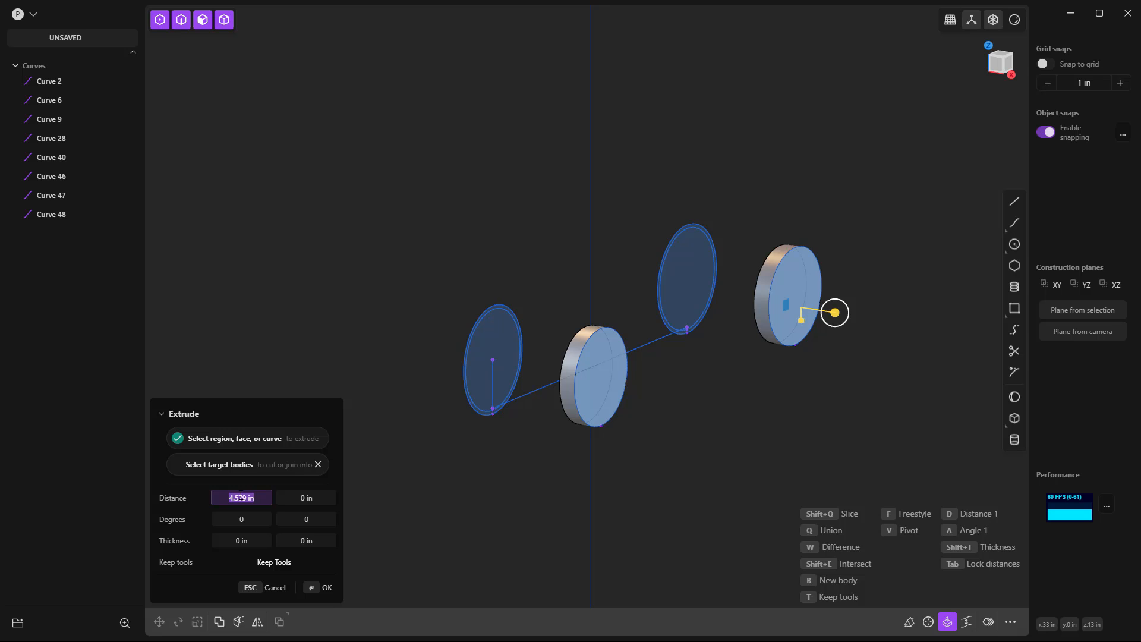
{"action": "type", "text": "3"}
{"action": "key", "text": "Return"}
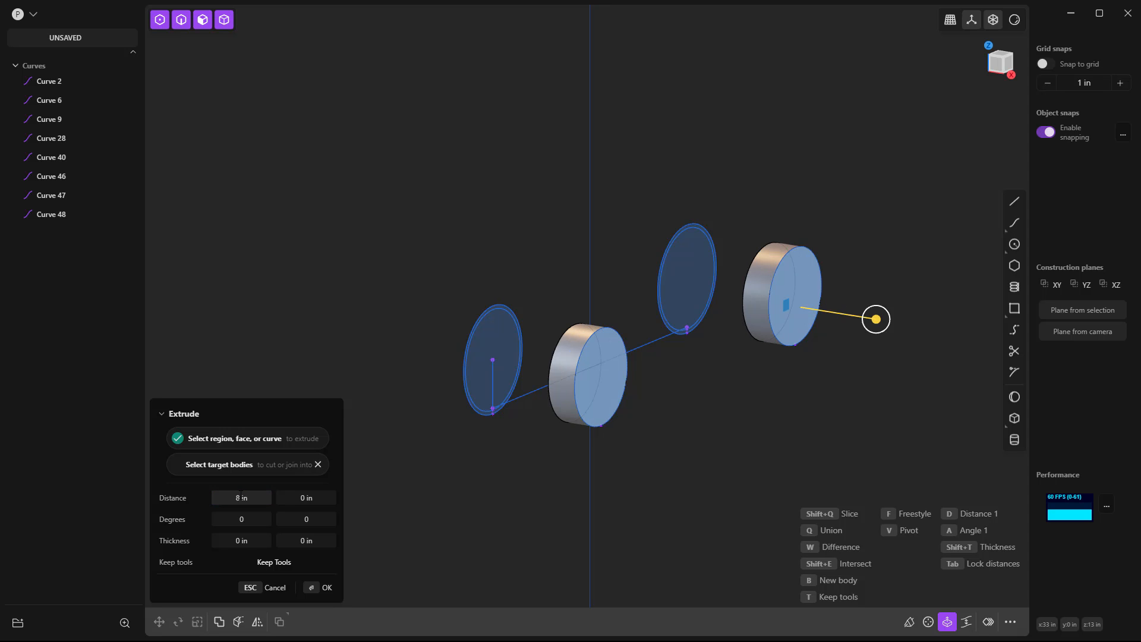
{"action": "key", "text": "Return"}
{"action": "left_click", "coordinate": [251, 376]}
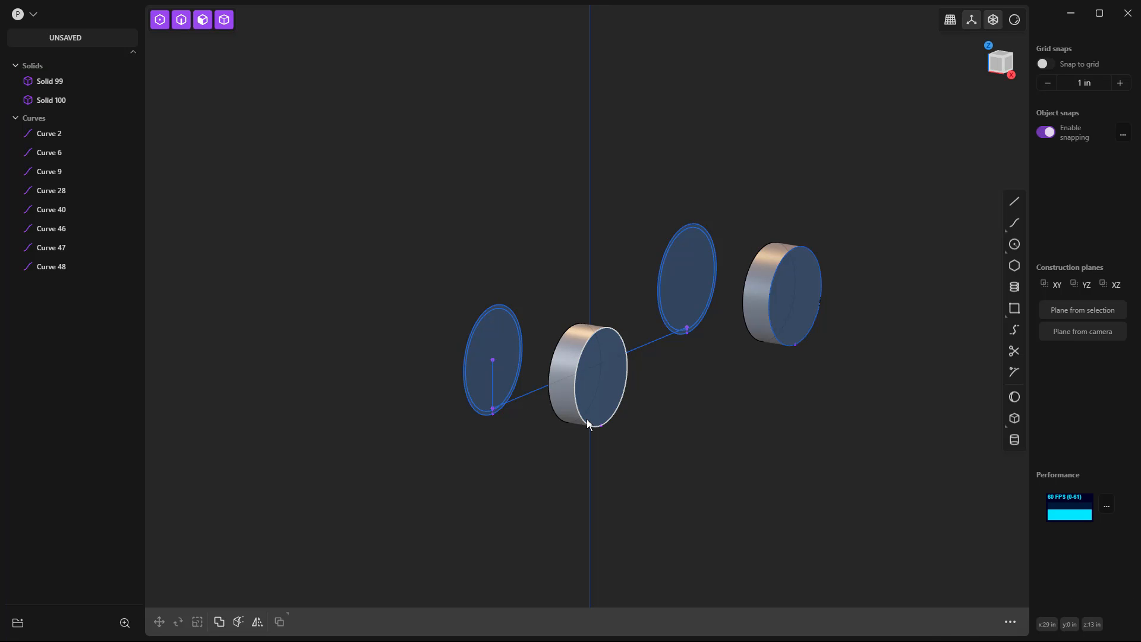
Delete the two profile circles left on the outer faces of the extruded cylinders.
{"action": "left_click", "coordinate": [586, 419]}
{"action": "key", "text": "Delete"}
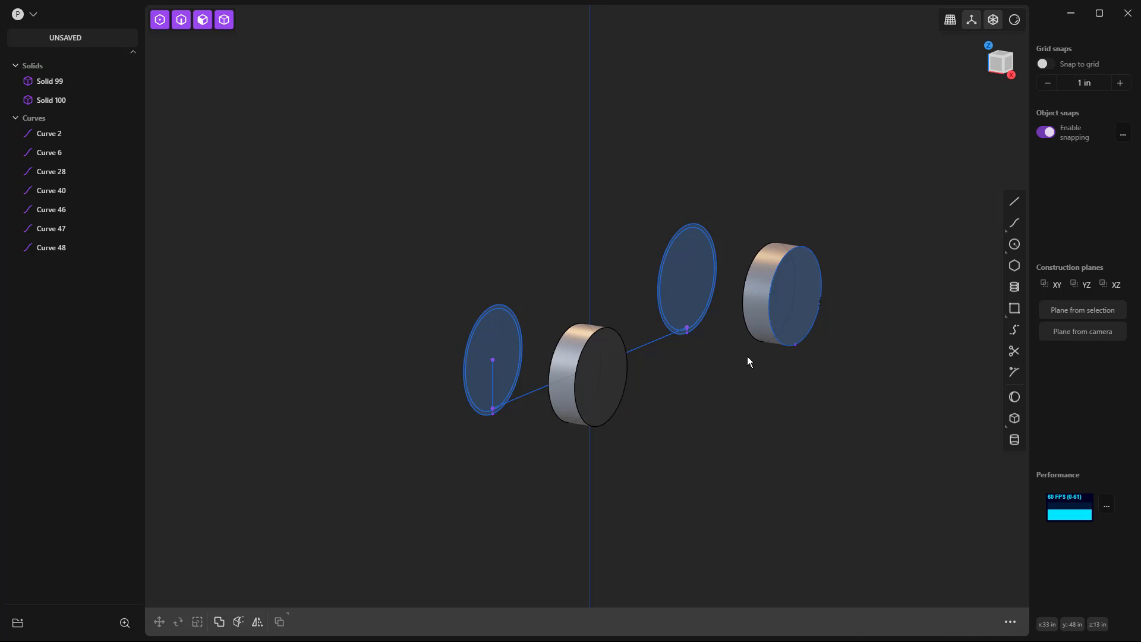
{"action": "left_click", "coordinate": [776, 340]}
{"action": "key", "text": "Delete"}
Offset the outer face of the far cylinder, at the positive Y end, outward by 2 in.
{"action": "left_click", "coordinate": [789, 300]}
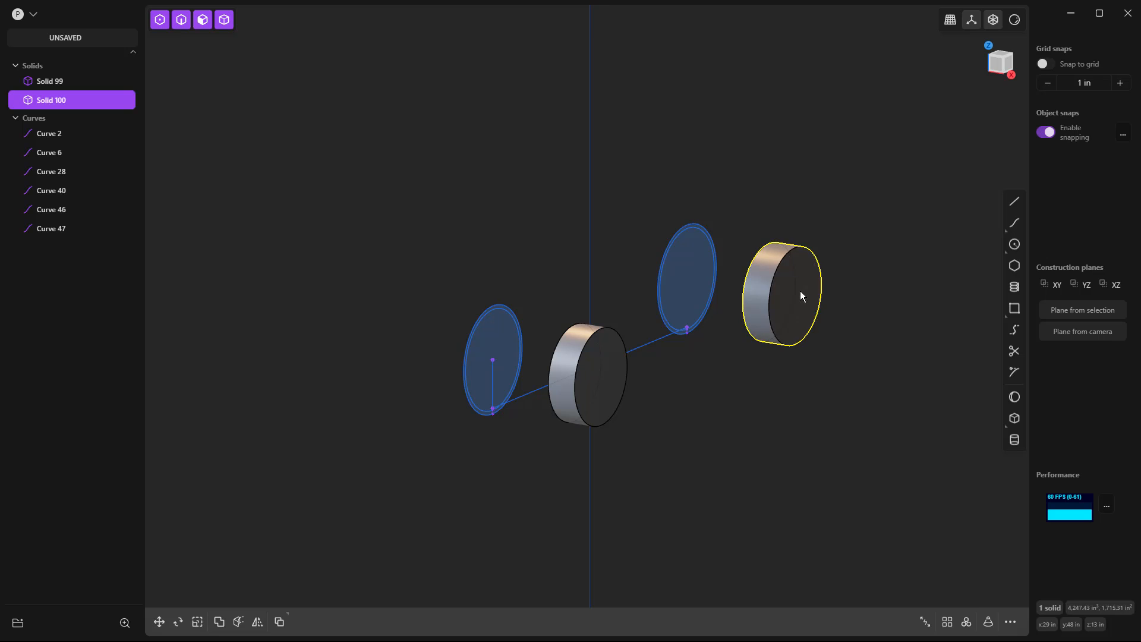
{"action": "left_click", "coordinate": [799, 291]}
{"action": "left_click_drag", "start_coordinate": [837, 298], "coordinate": [842, 299]}
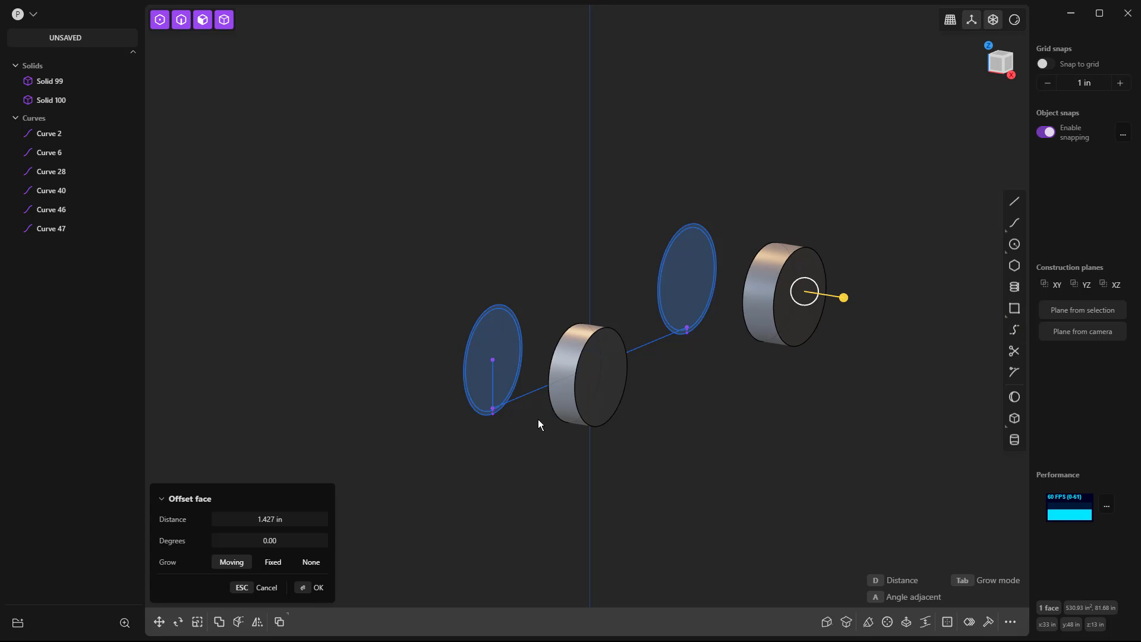
{"action": "left_click", "coordinate": [275, 519]}
{"action": "type", "text": "2"}
{"action": "key", "text": "Return"}
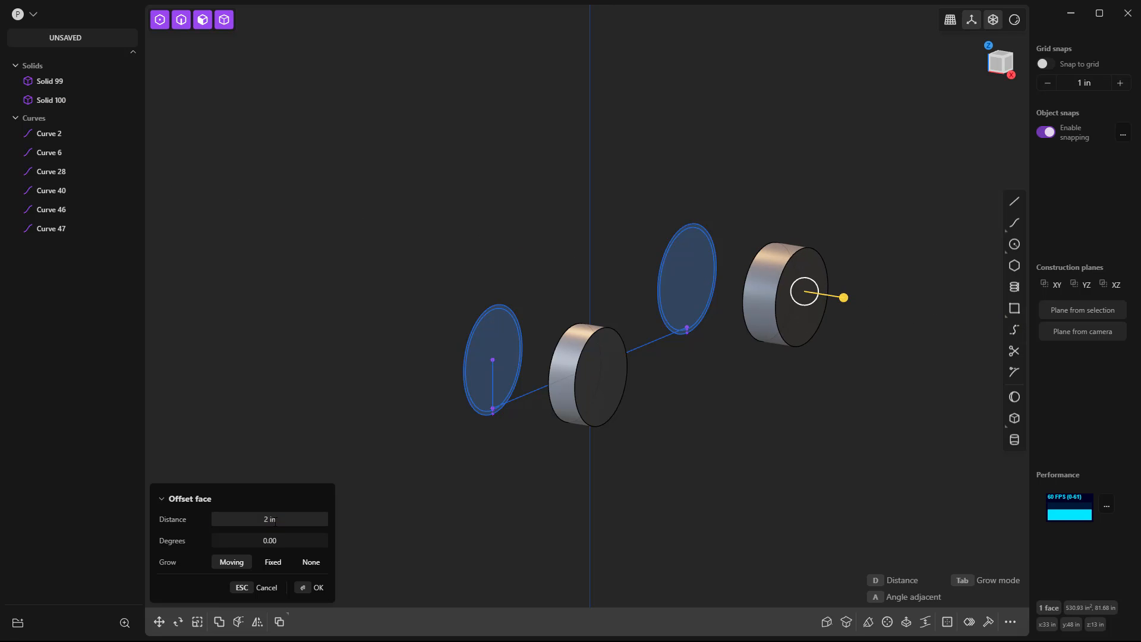
{"action": "key", "text": "Escape"}
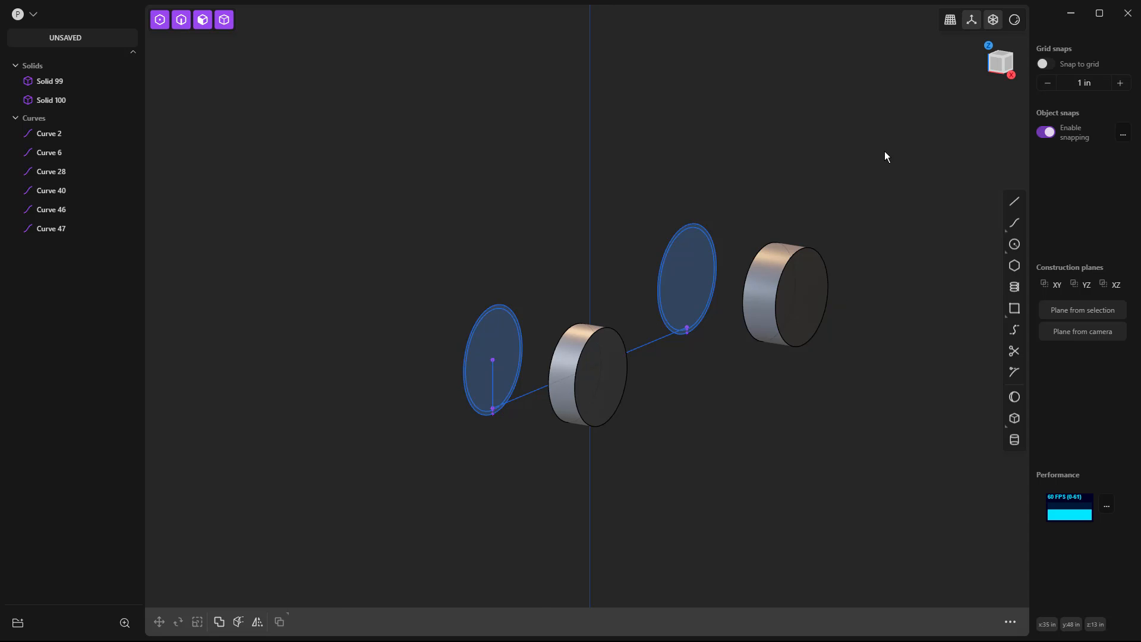
Mirror both cylinders across the YZ plane to the negative X side.
{"action": "key", "text": "1"}
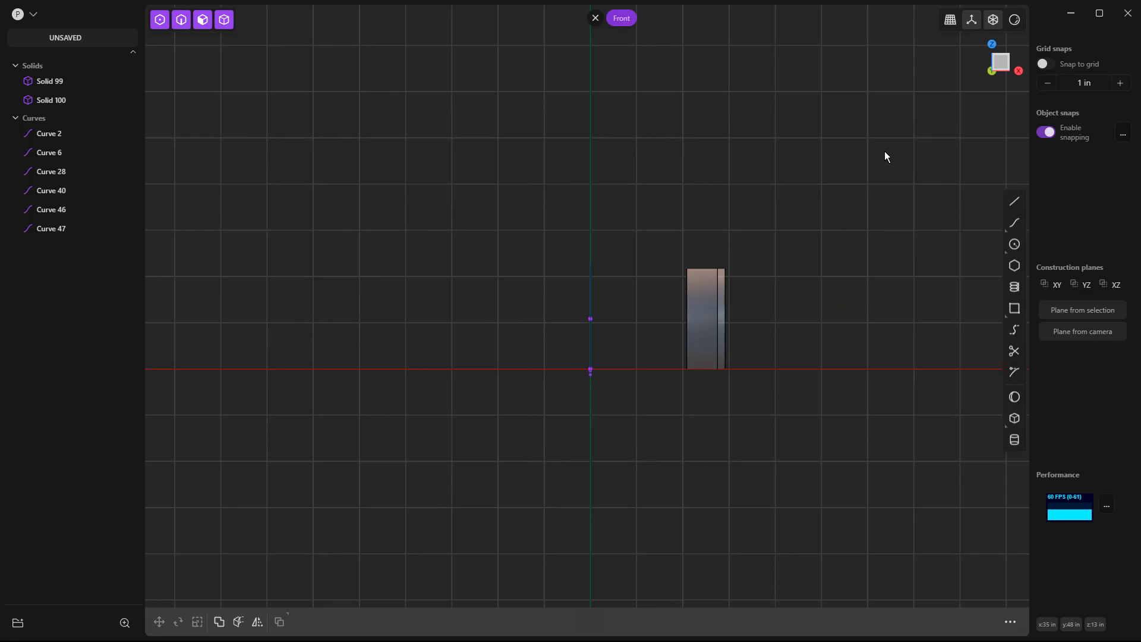
{"action": "middle_click_drag", "start_coordinate": [880, 360], "coordinate": [797, 408]}
{"action": "left_click", "coordinate": [572, 420]}
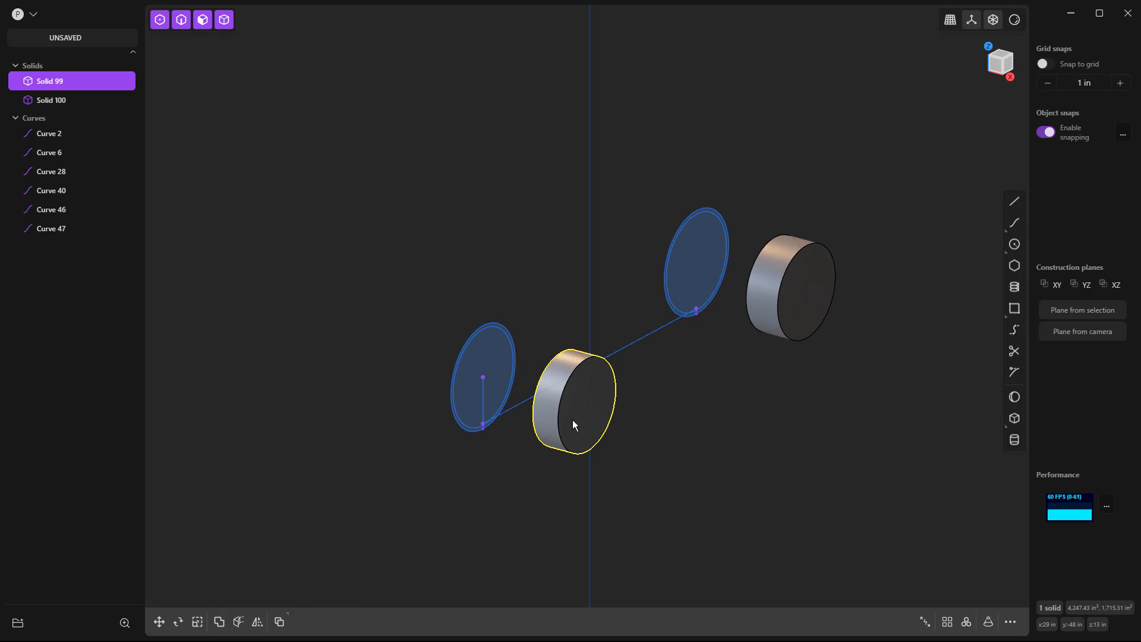
{"action": "left_click", "coordinate": [811, 290], "text": "shift"}
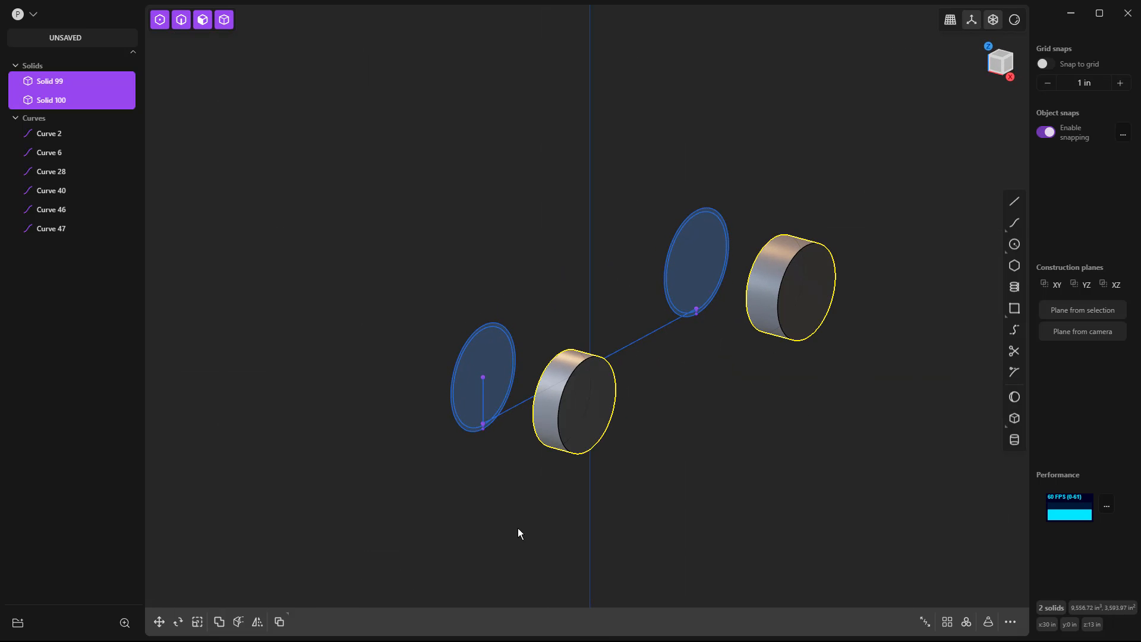
{"action": "left_click", "coordinate": [257, 621]}
{"action": "left_click", "coordinate": [571, 355]}
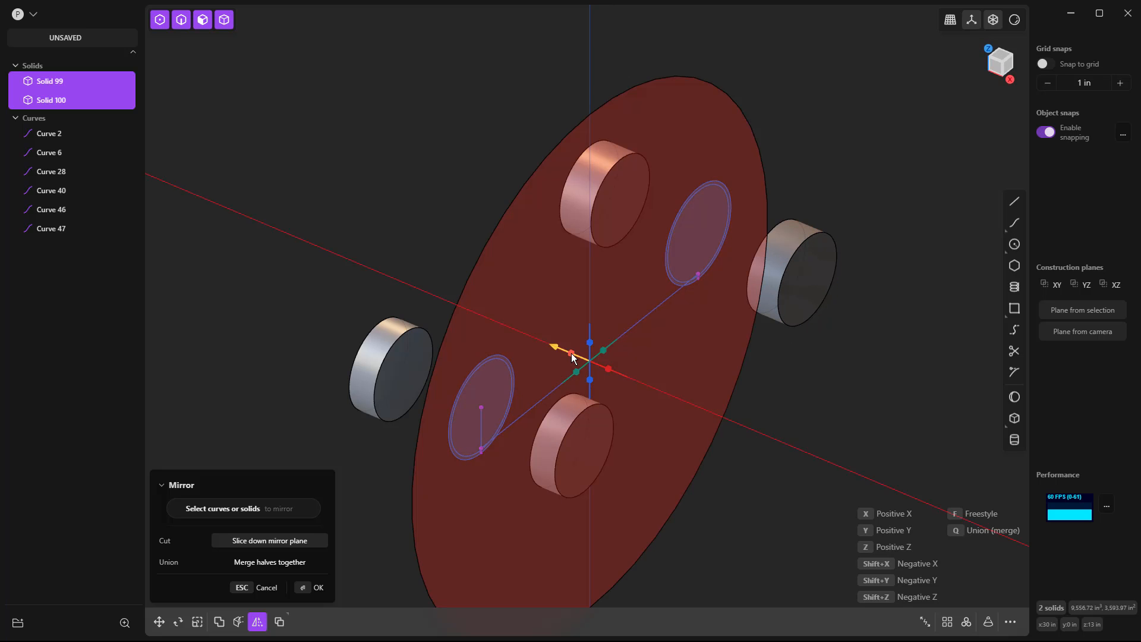
{"action": "right_click", "coordinate": [773, 419]}
{"action": "left_click", "coordinate": [774, 420]}
{"action": "middle_click_drag", "start_coordinate": [773, 420], "coordinate": [777, 428]}
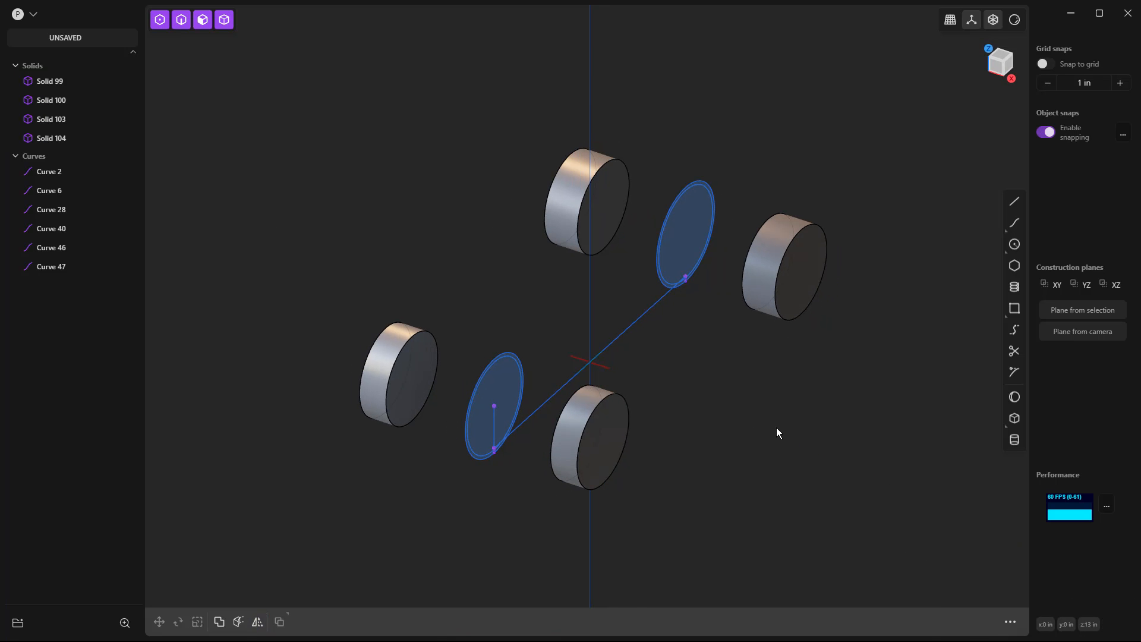
Check the mirrored layout in the standard views, and delete both cylinders on the negative X side.
{"action": "key", "text": "KP_1"}
{"action": "key", "text": "KP_3"}
{"action": "key", "text": "KP_7"}
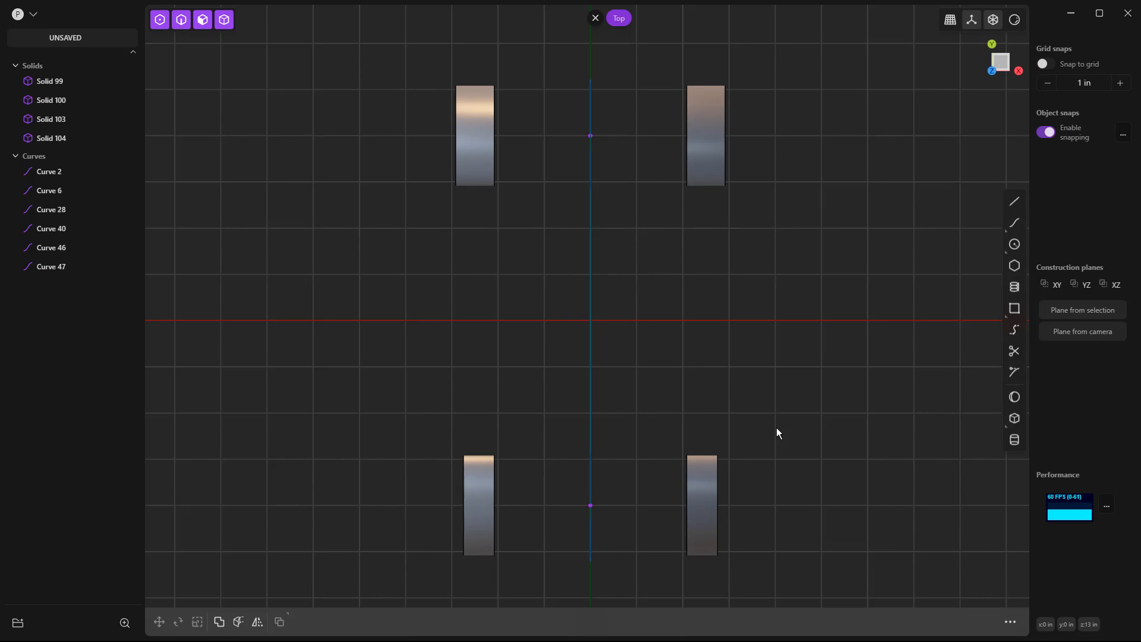
{"action": "middle_click_drag", "start_coordinate": [707, 488], "coordinate": [648, 384]}
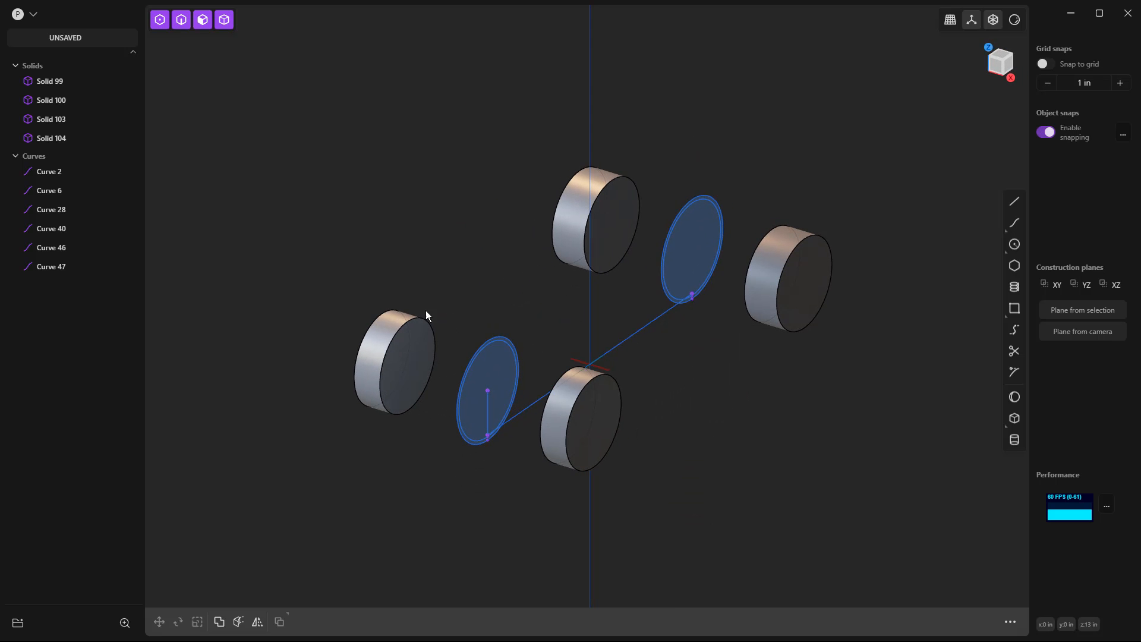
{"action": "left_click", "coordinate": [398, 343]}
{"action": "key", "text": "Delete"}
{"action": "left_click", "coordinate": [591, 221]}
{"action": "key", "text": "Delete"}
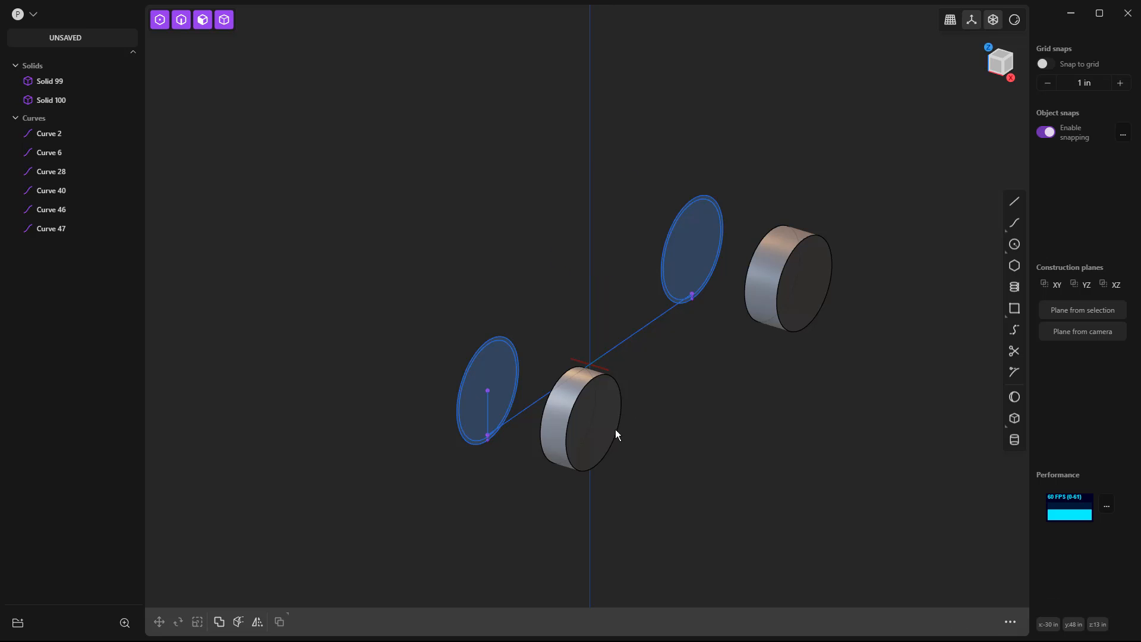
Offset the outer faces of both remaining cylinders outward together by 2 in.
{"action": "left_click", "coordinate": [597, 421]}
{"action": "left_click", "coordinate": [598, 420]}
{"action": "left_click", "coordinate": [812, 281], "text": "shift"}
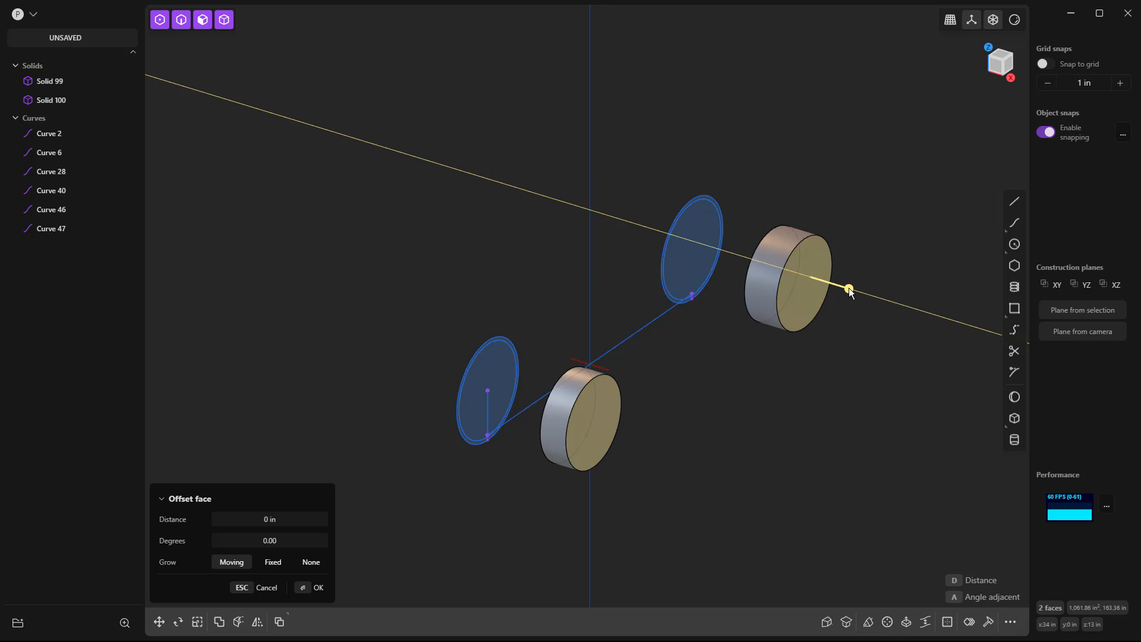
{"action": "left_click_drag", "start_coordinate": [848, 290], "coordinate": [853, 290]}
{"action": "left_click", "coordinate": [283, 521]}
{"action": "type", "text": "2"}
{"action": "key", "text": "Return"}
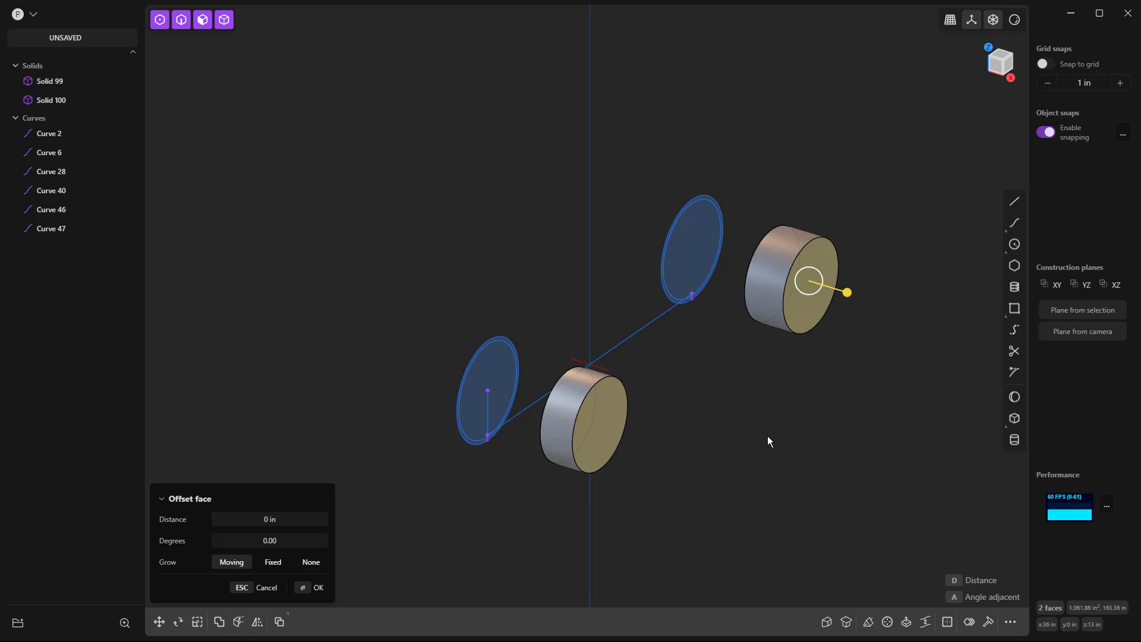
{"action": "right_click", "coordinate": [719, 440]}
Mirror both thickened cylinders across the YZ plane to the negative X side.
{"action": "middle_click_drag", "start_coordinate": [716, 438], "coordinate": [690, 420]}
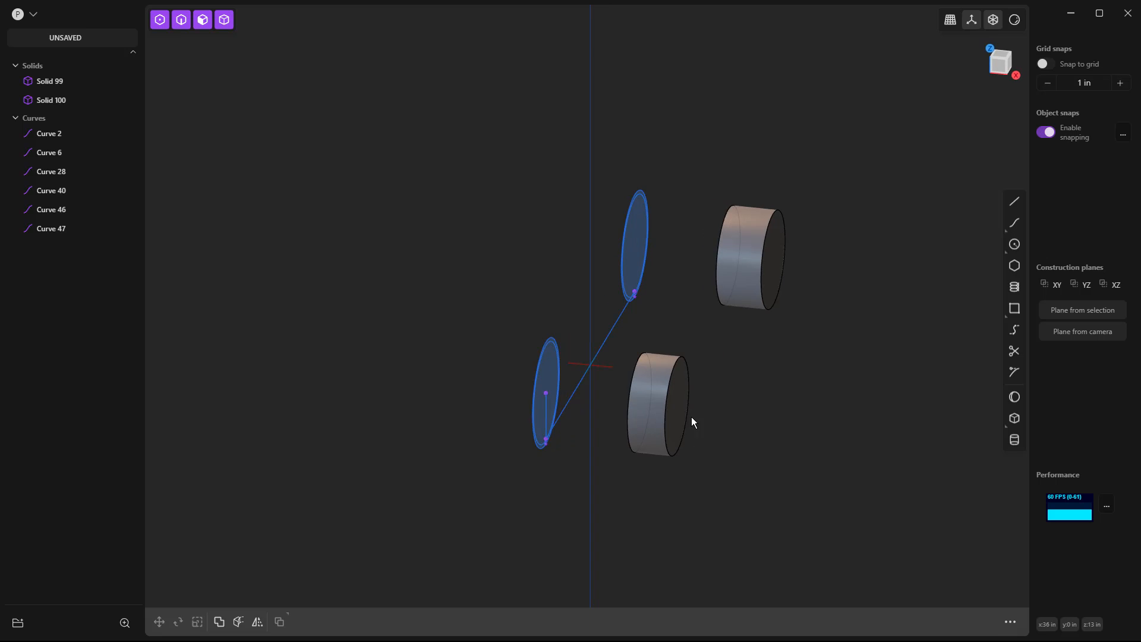
{"action": "left_click", "coordinate": [683, 413]}
{"action": "left_click", "coordinate": [764, 269]}
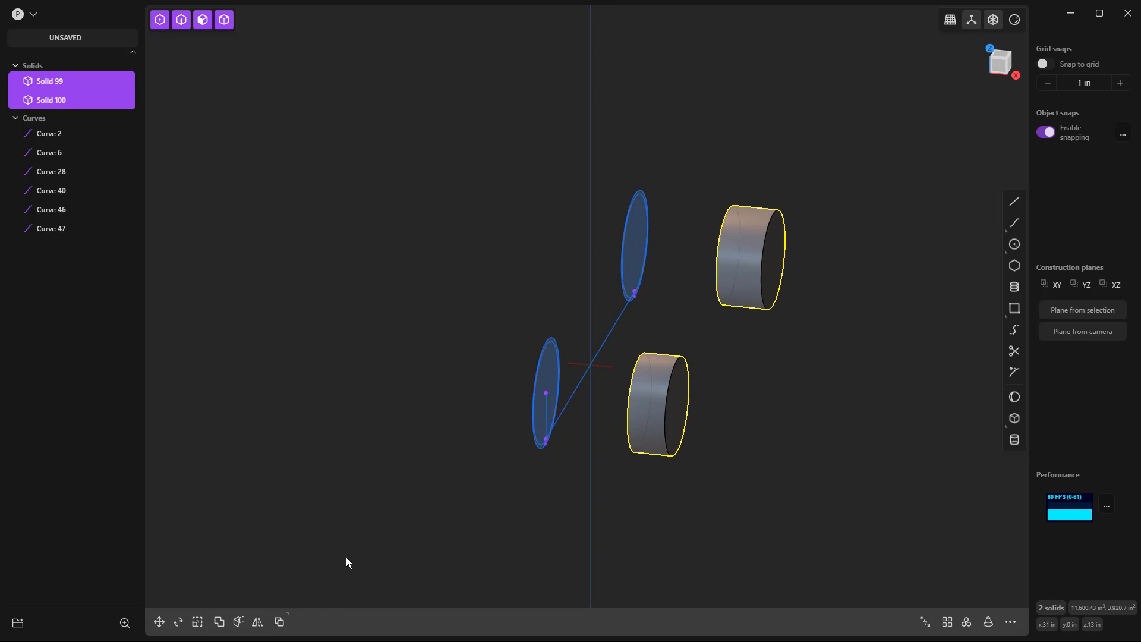
{"action": "left_click", "coordinate": [256, 621]}
{"action": "left_click", "coordinate": [572, 362]}
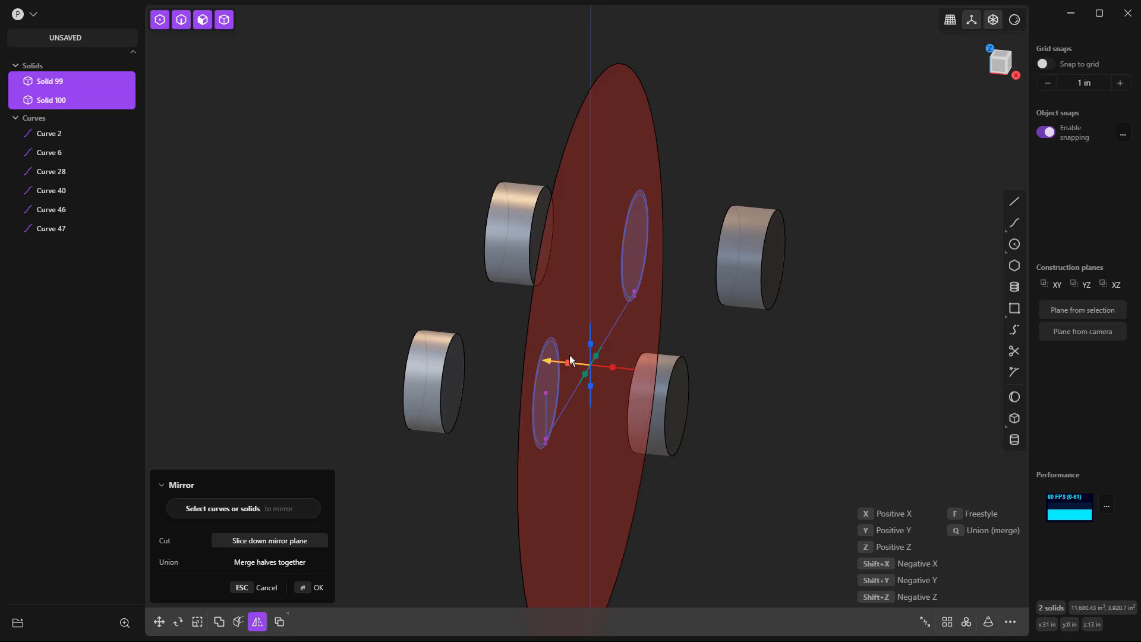
{"action": "key", "text": "Return"}
Check the four cylinders in the front, top and right views, and hide all four solids.
{"action": "key", "text": "3"}
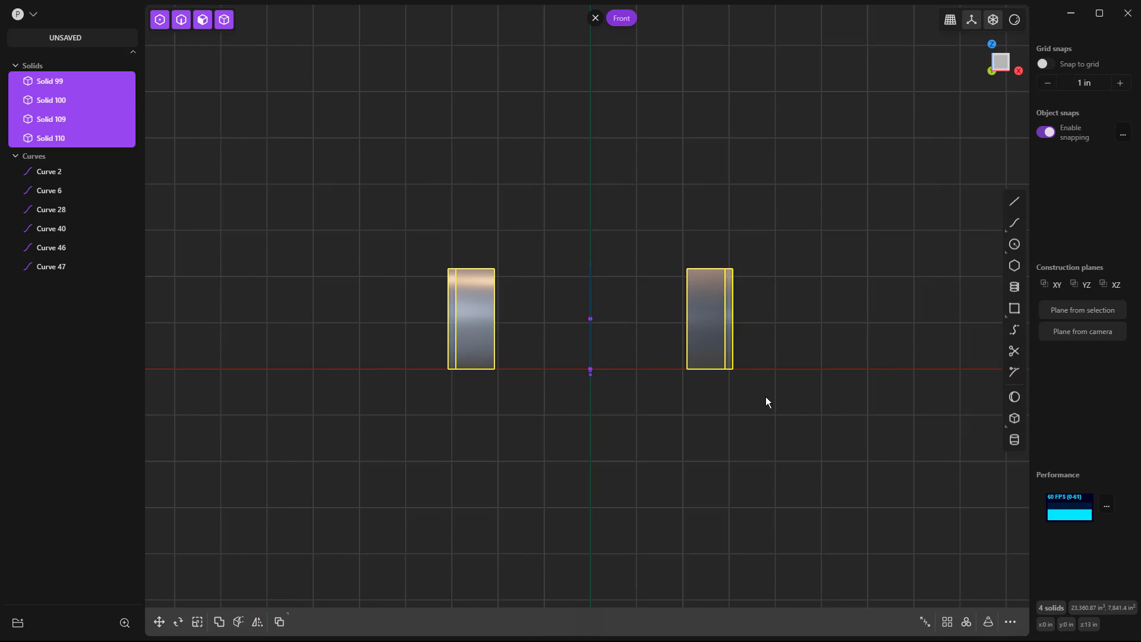
{"action": "key", "text": "7"}
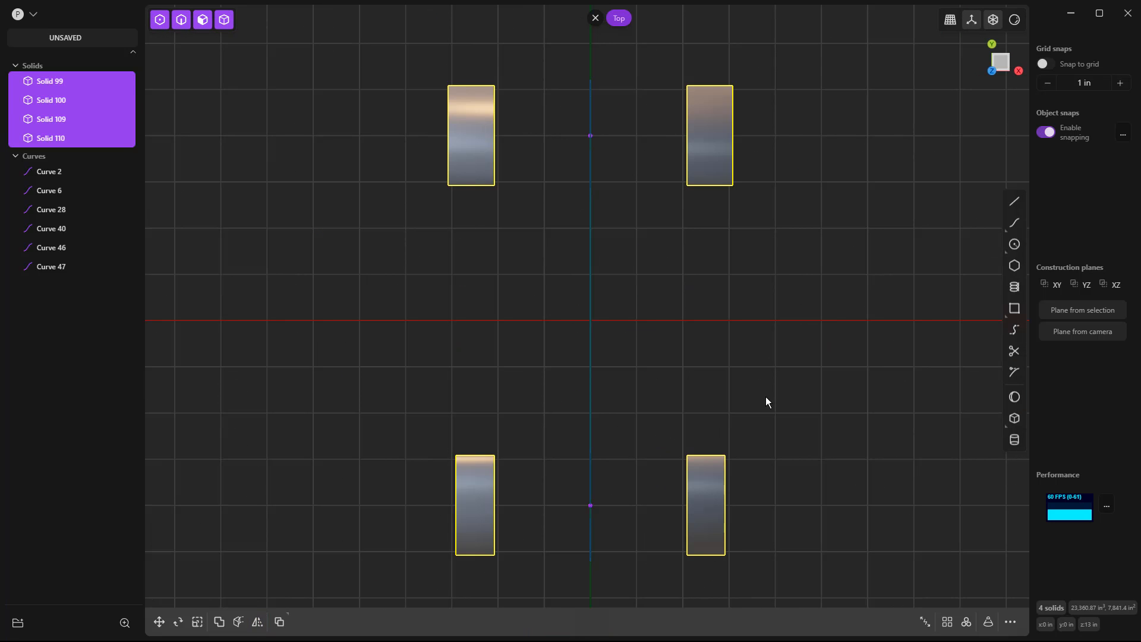
{"action": "key", "text": "1"}
{"action": "key", "text": "3"}
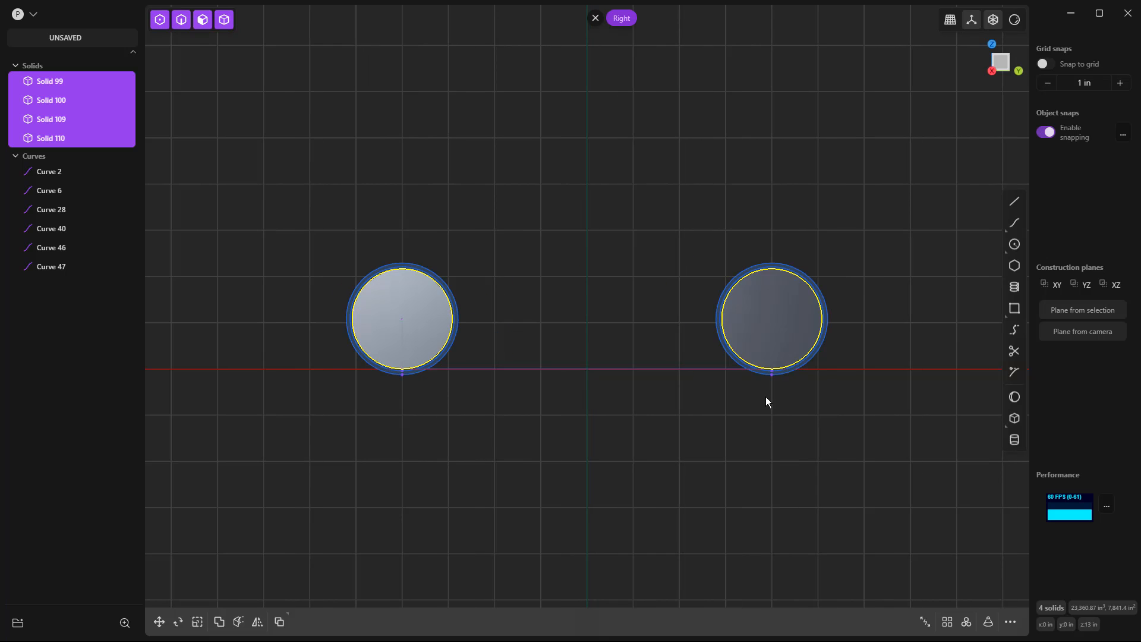
{"action": "left_click", "coordinate": [600, 406]}
{"action": "middle_click_drag", "start_coordinate": [511, 403], "coordinate": [547, 418]}
{"action": "left_click", "coordinate": [54, 80]}
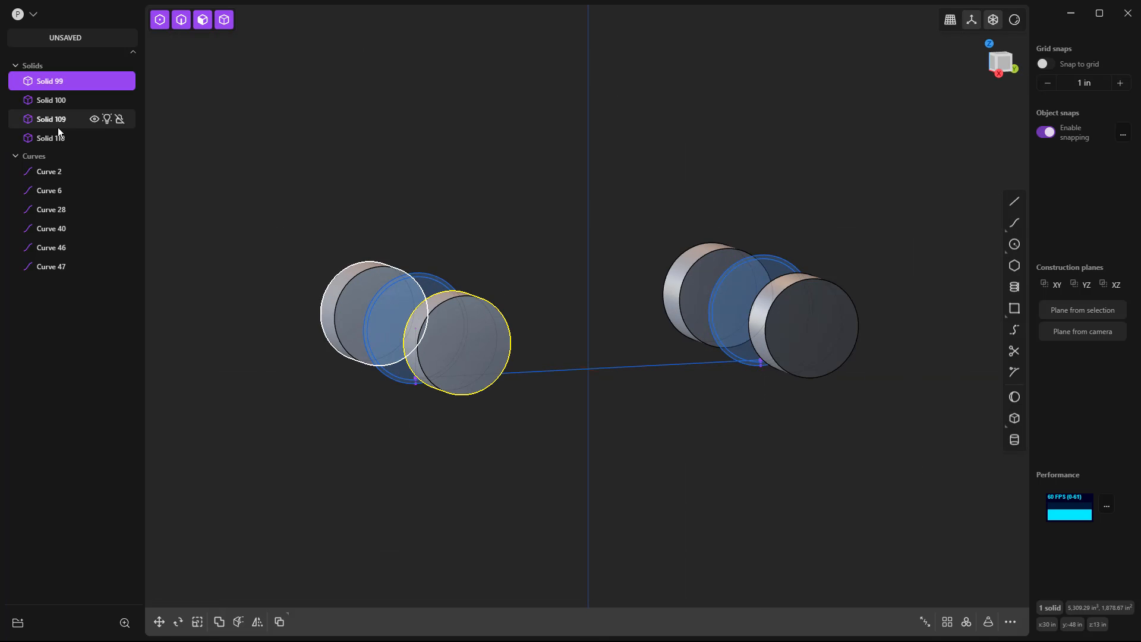
{"action": "left_click", "coordinate": [57, 138], "text": "shift"}
{"action": "key", "text": "h"}
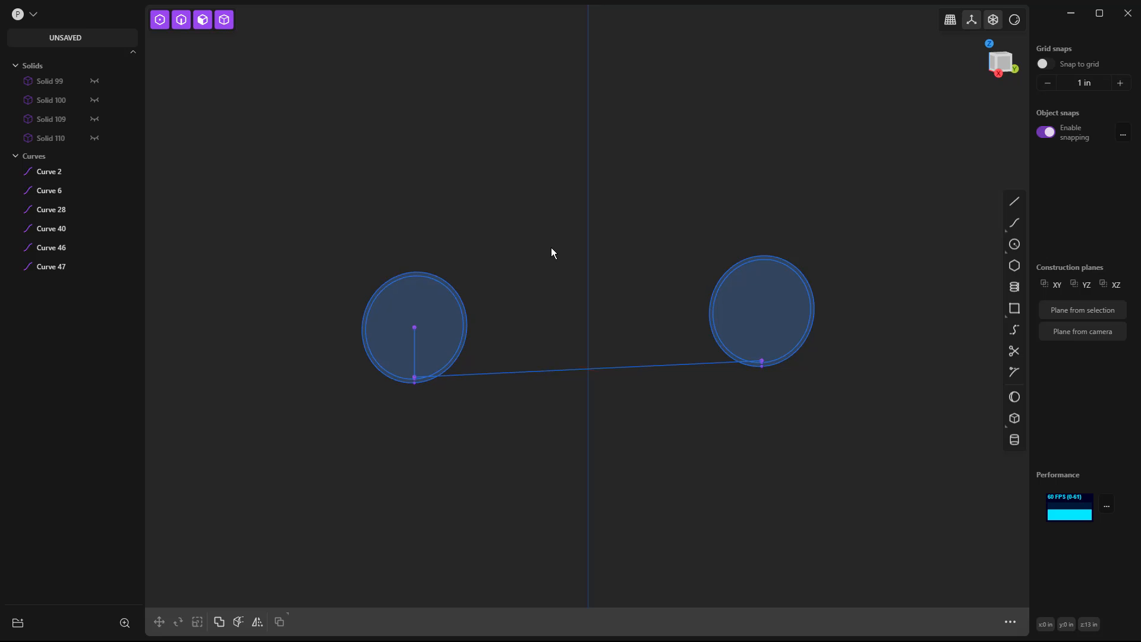
Delete the vertical center line and the baseline between the circle sets, and return to the right view.
{"action": "left_click", "coordinate": [417, 347]}
{"action": "key", "text": "Delete"}
{"action": "left_click", "coordinate": [458, 375]}
{"action": "key", "text": "Delete"}
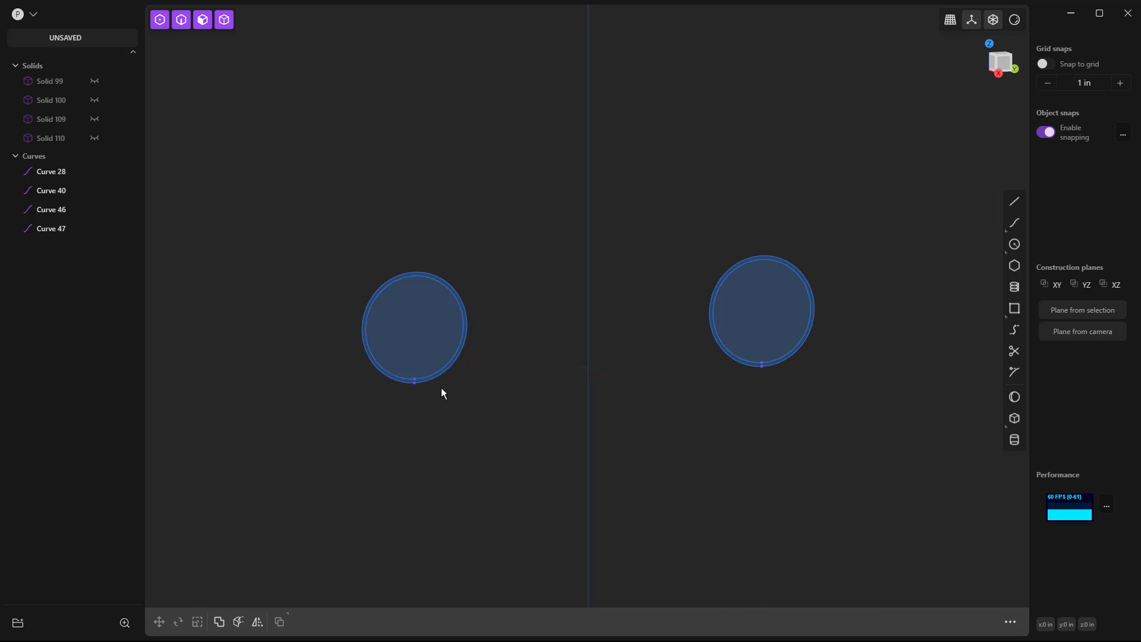
{"action": "key", "text": "KP_3"}
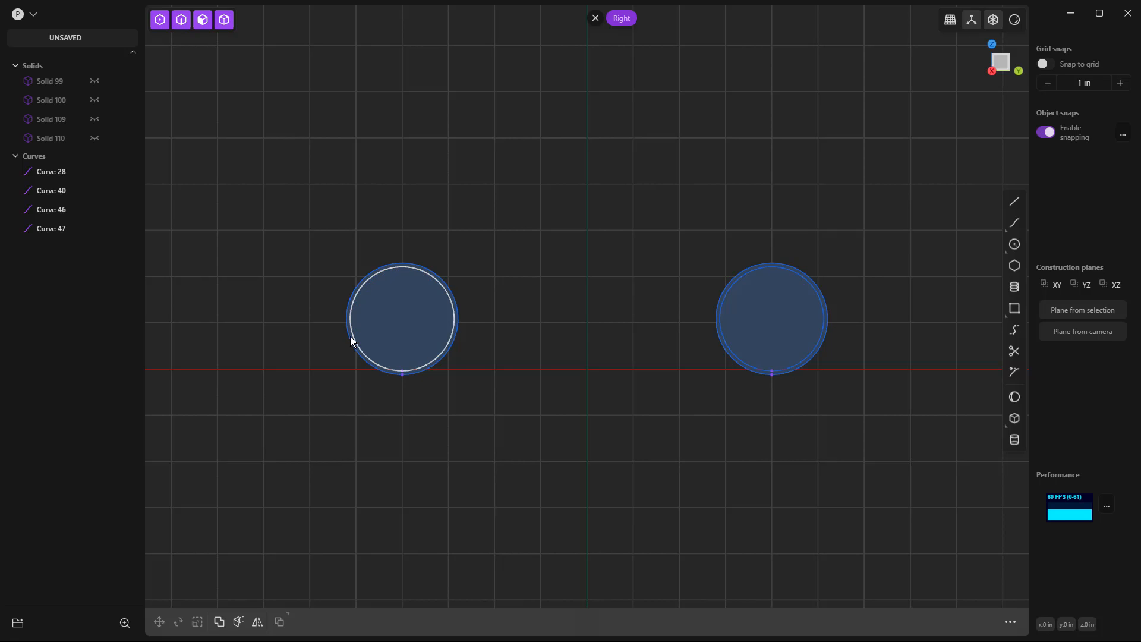
Draw a horizontal line from the left outer circle's leftmost point to the right outer circle's rightmost point, through both centers.
{"action": "scroll", "coordinate": [351, 318], "scroll_direction": "up", "scroll_amount": 3}
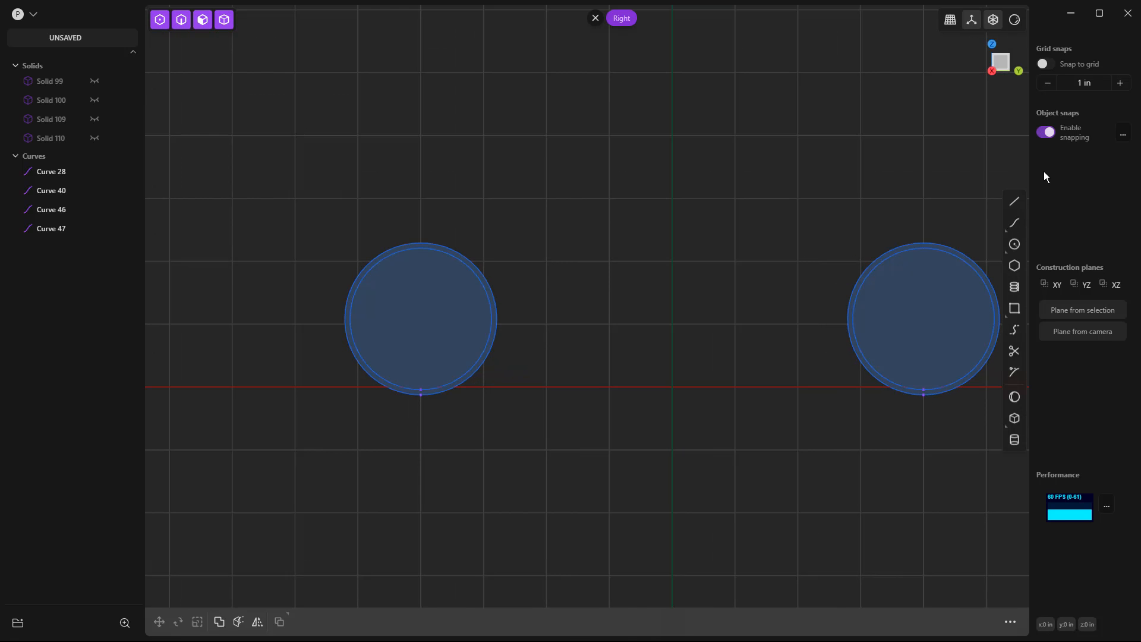
{"action": "left_click", "coordinate": [1018, 201]}
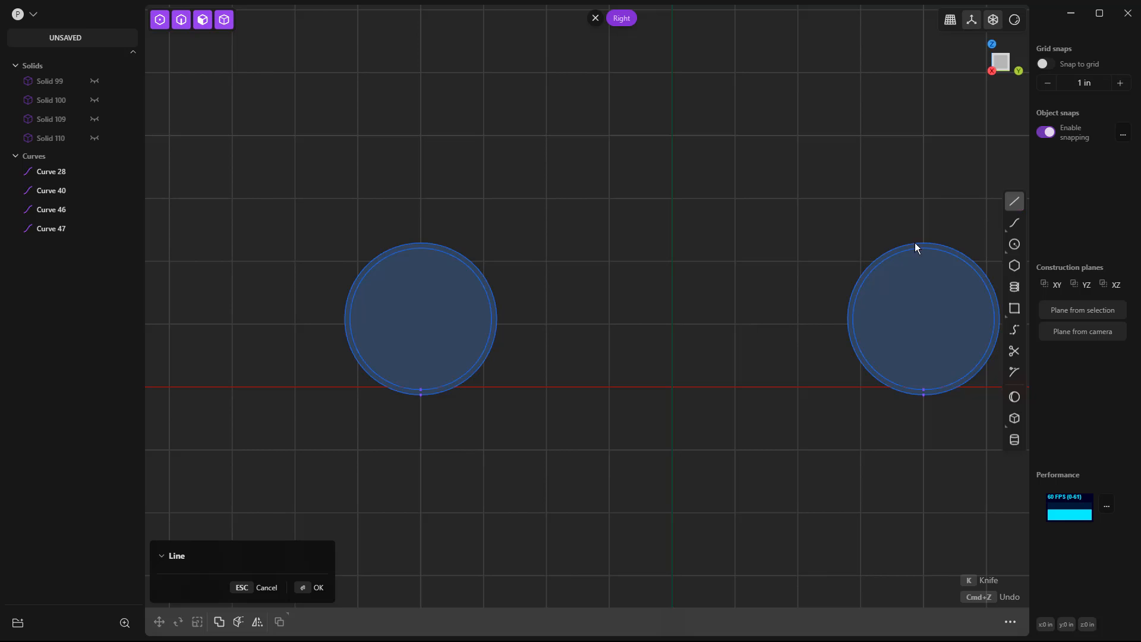
{"action": "left_click", "coordinate": [343, 319]}
{"action": "middle_click_drag", "start_coordinate": [871, 332], "coordinate": [669, 327]}
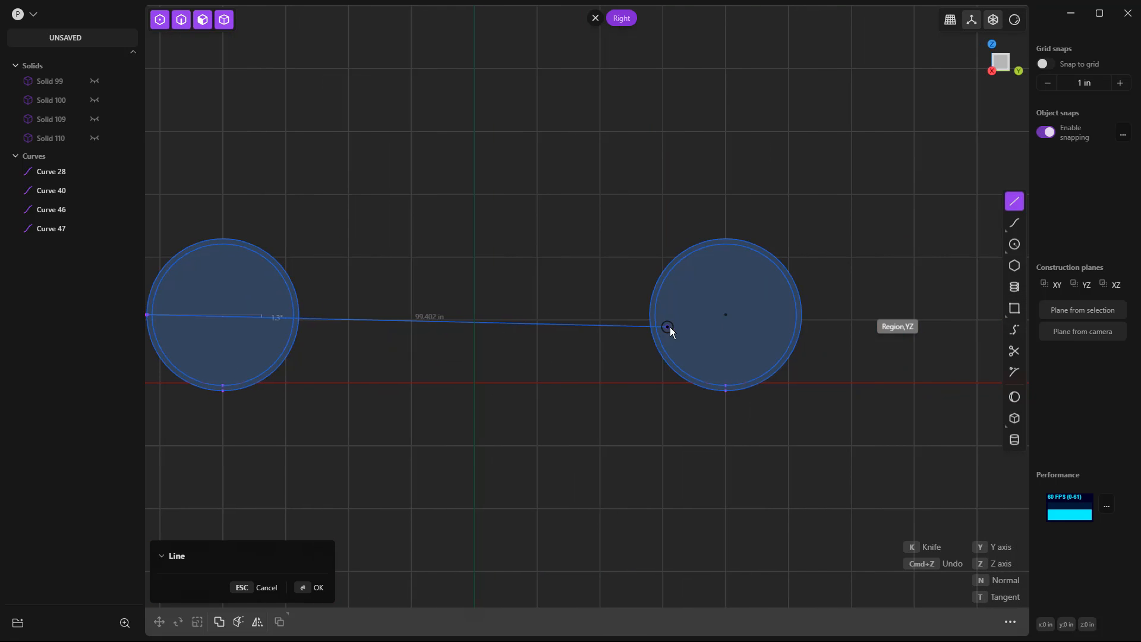
{"action": "left_click", "coordinate": [801, 315]}
{"action": "key", "text": "Return"}
{"action": "scroll", "coordinate": [891, 374], "scroll_direction": "down", "scroll_amount": 3}
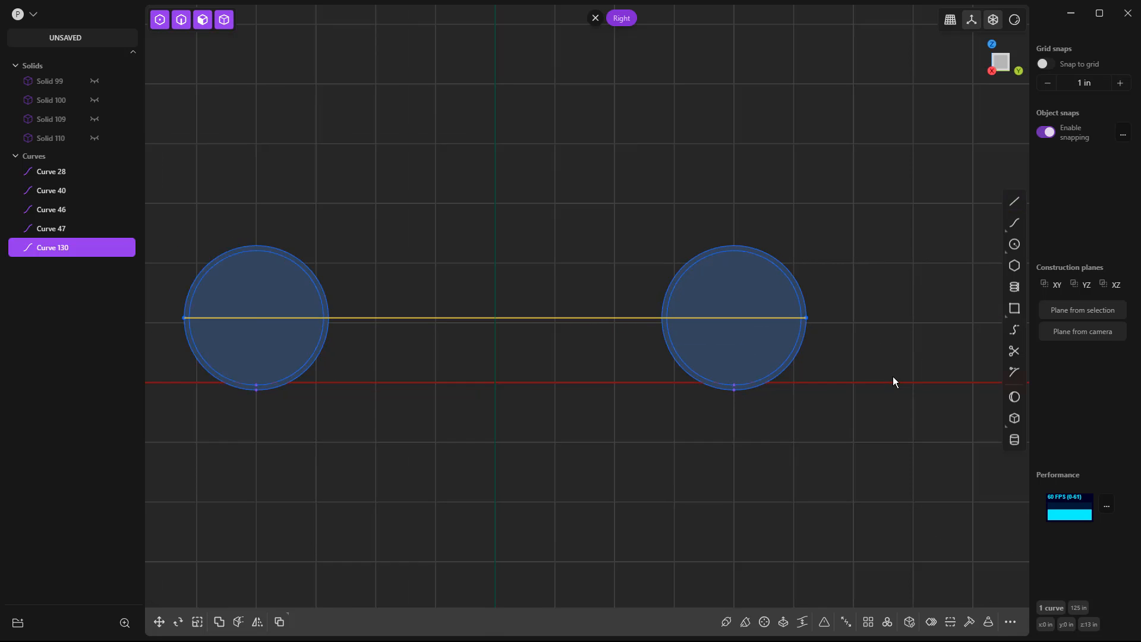
Split the horizontal line and all four concentric circles into separate curves where they intersect.
{"action": "mouse_move", "coordinate": [514, 415]}
{"action": "middle_mouse_down"}
{"action": "mouse_move", "coordinate": [515, 492]}
{"action": "mouse_move", "coordinate": [510, 419]}
{"action": "middle_mouse_up"}
{"action": "key", "text": "KP_3"}
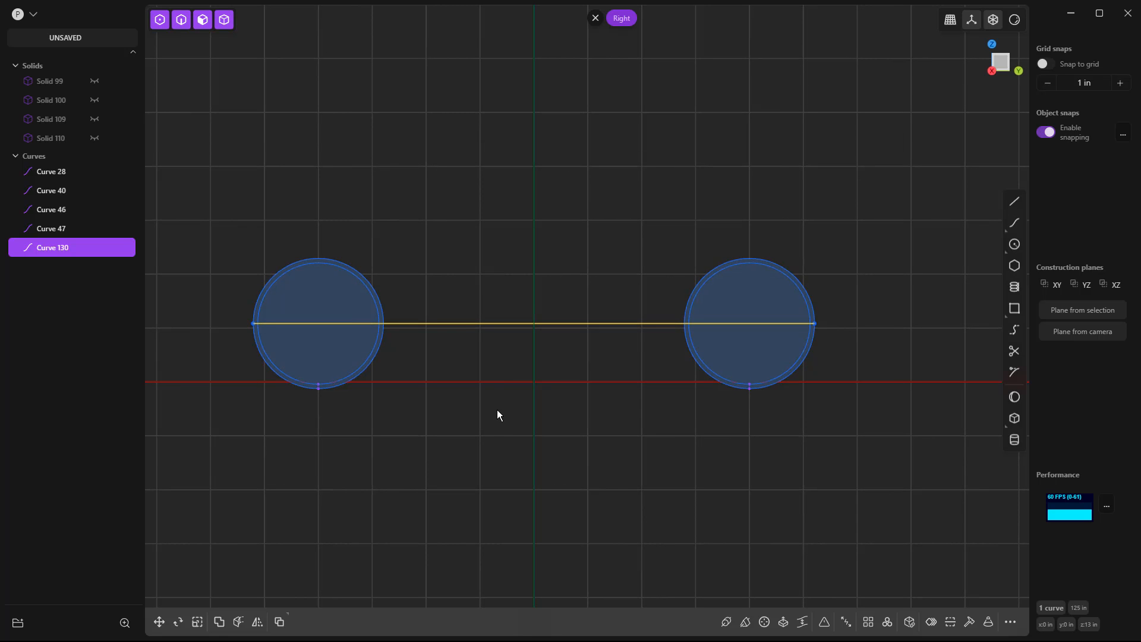
{"action": "left_click", "coordinate": [381, 332]}
{"action": "left_click", "coordinate": [384, 332]}
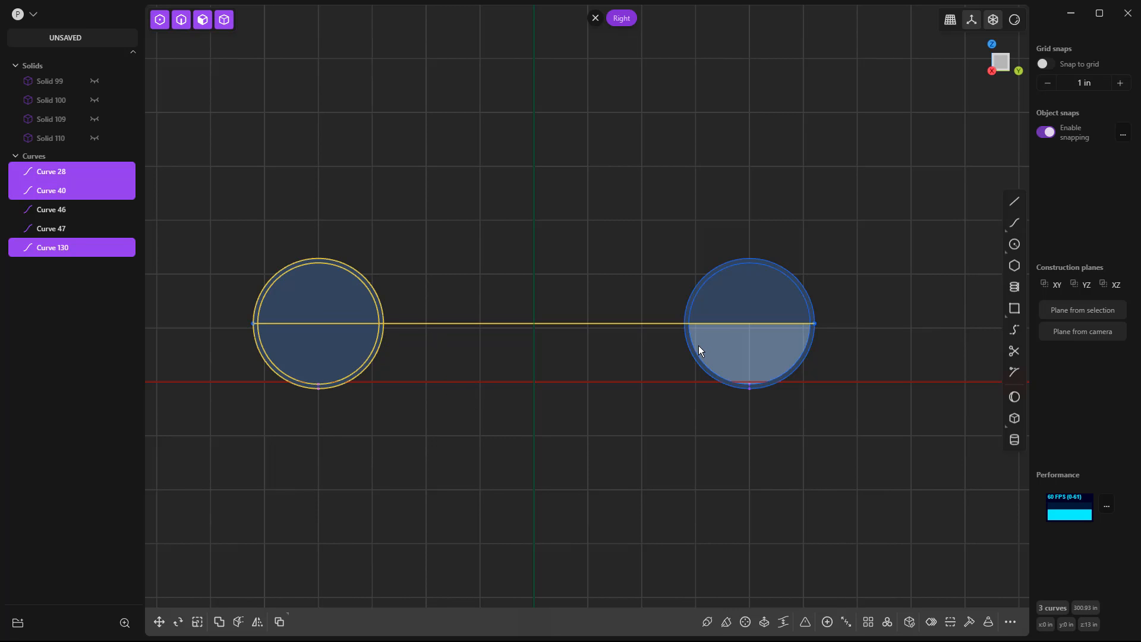
{"action": "left_click", "coordinate": [696, 348]}
{"action": "left_click", "coordinate": [690, 352]}
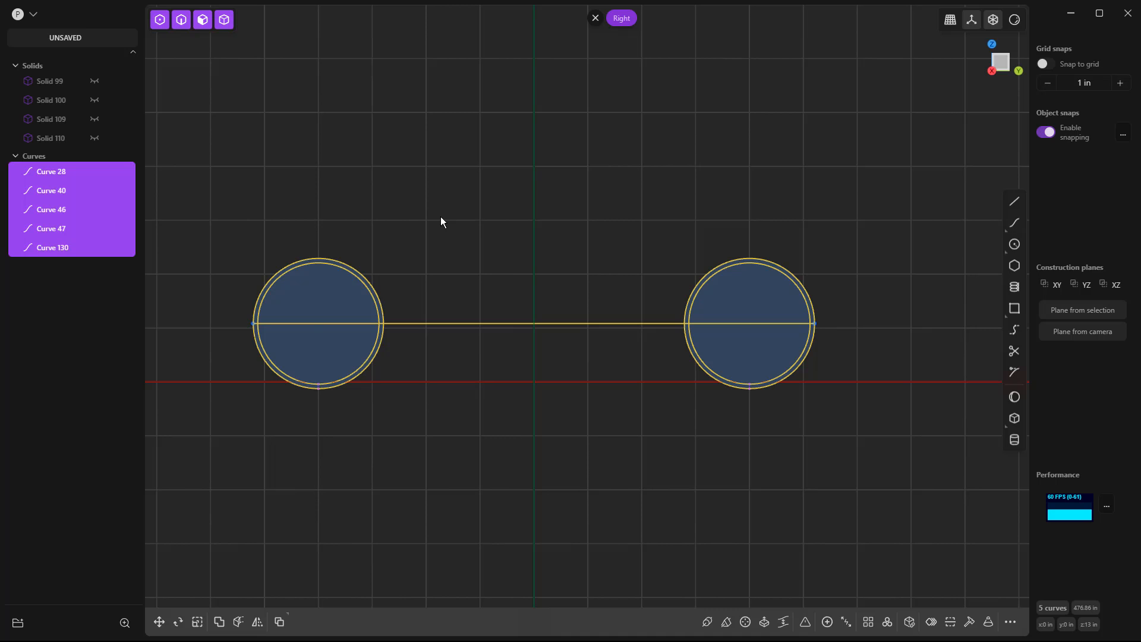
{"action": "key", "text": "alt+j"}
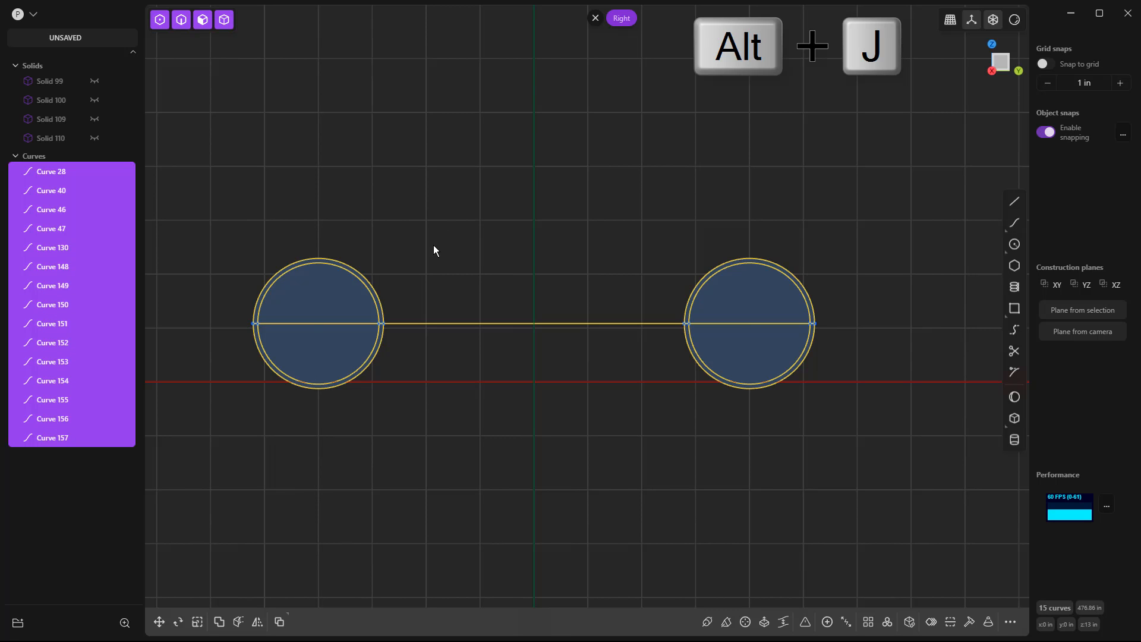
{"action": "left_click", "coordinate": [433, 245]}
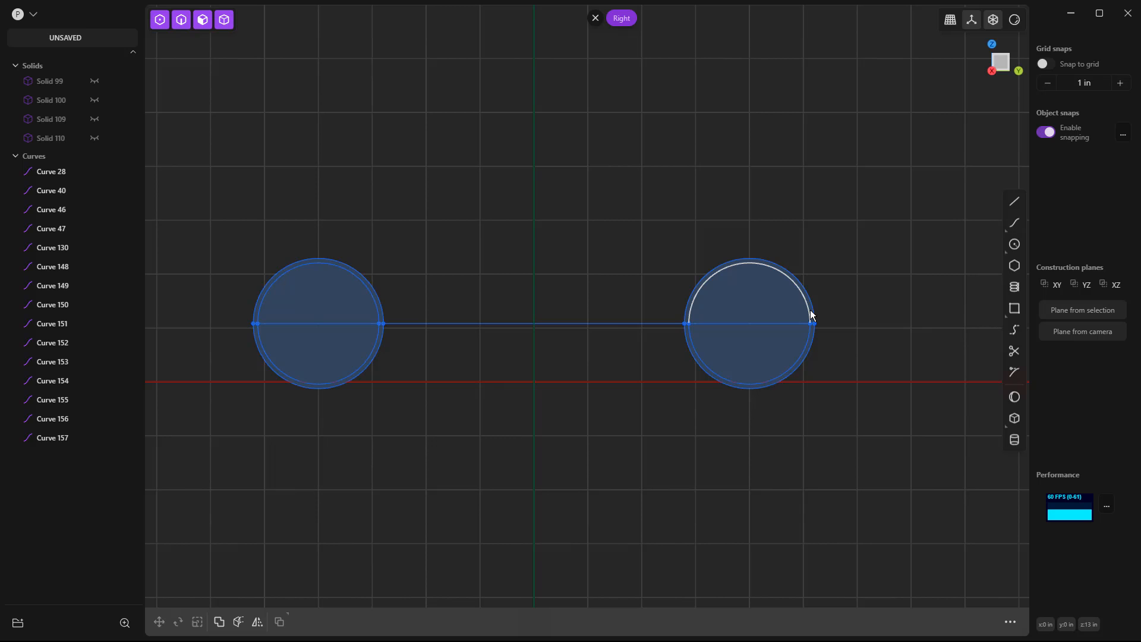
Delete the horizontal line's segments between the two circle sets and across both inner circles, keeping the short pieces between concentric circles.
{"action": "left_click", "coordinate": [618, 323]}
{"action": "key", "text": "Delete"}
{"action": "left_click", "coordinate": [338, 322]}
{"action": "key", "text": "Delete"}
{"action": "left_click", "coordinate": [740, 319]}
{"action": "key", "text": "Delete"}
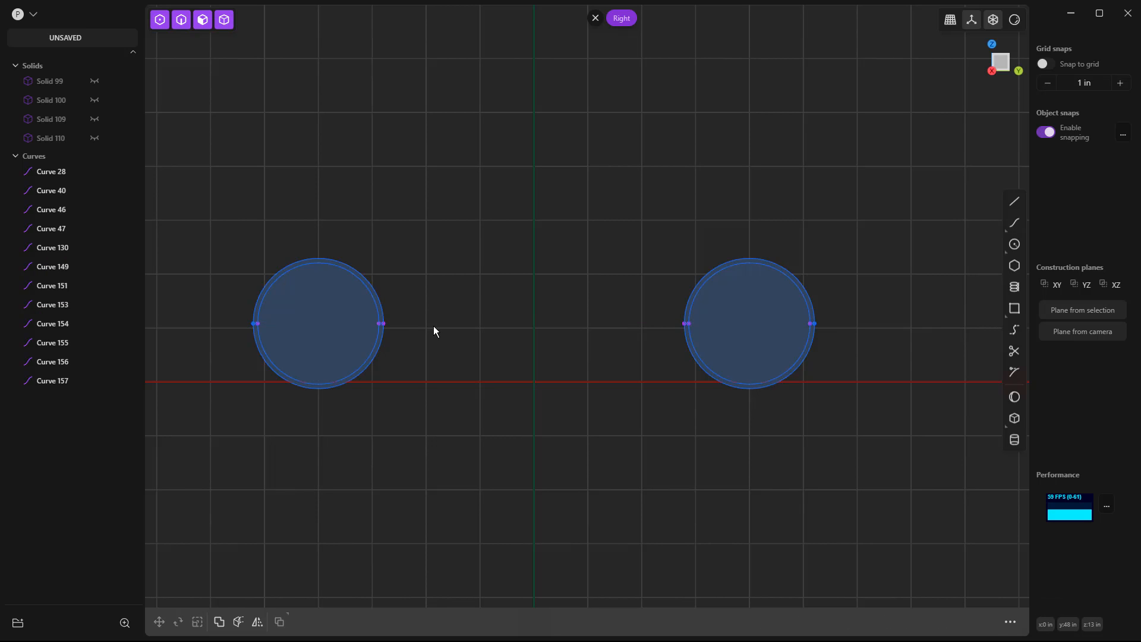
Delete the lower halves of the inner and outer circles in both circle sets, leaving two arches.
{"action": "left_click", "coordinate": [375, 350]}
{"action": "key", "text": "Delete"}
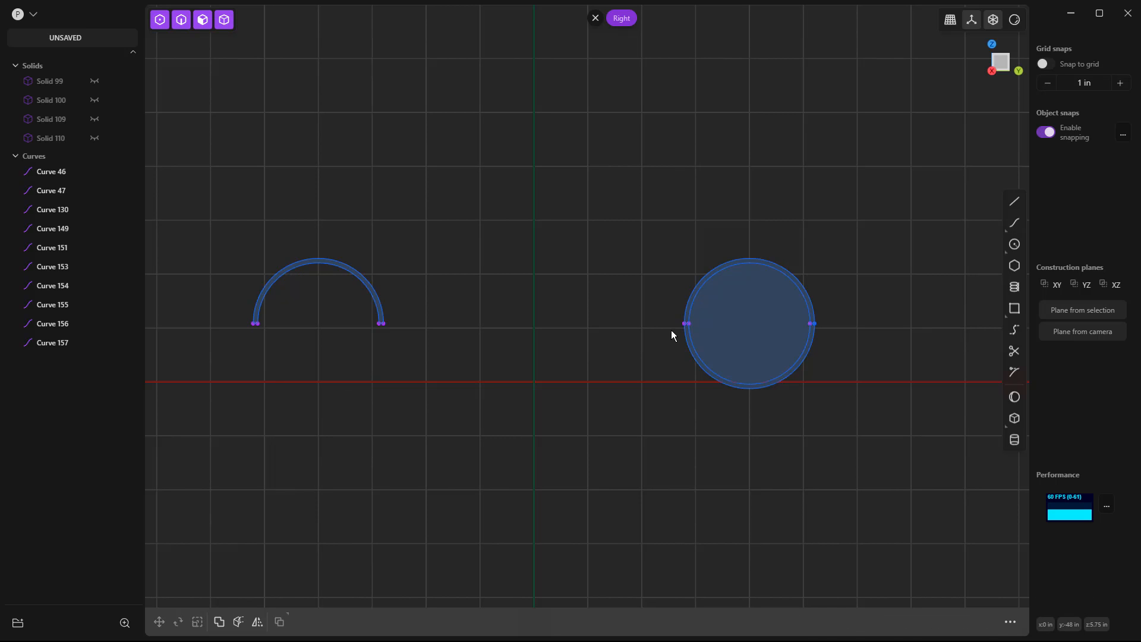
{"action": "left_click", "coordinate": [687, 344]}
{"action": "key", "text": "Delete"}
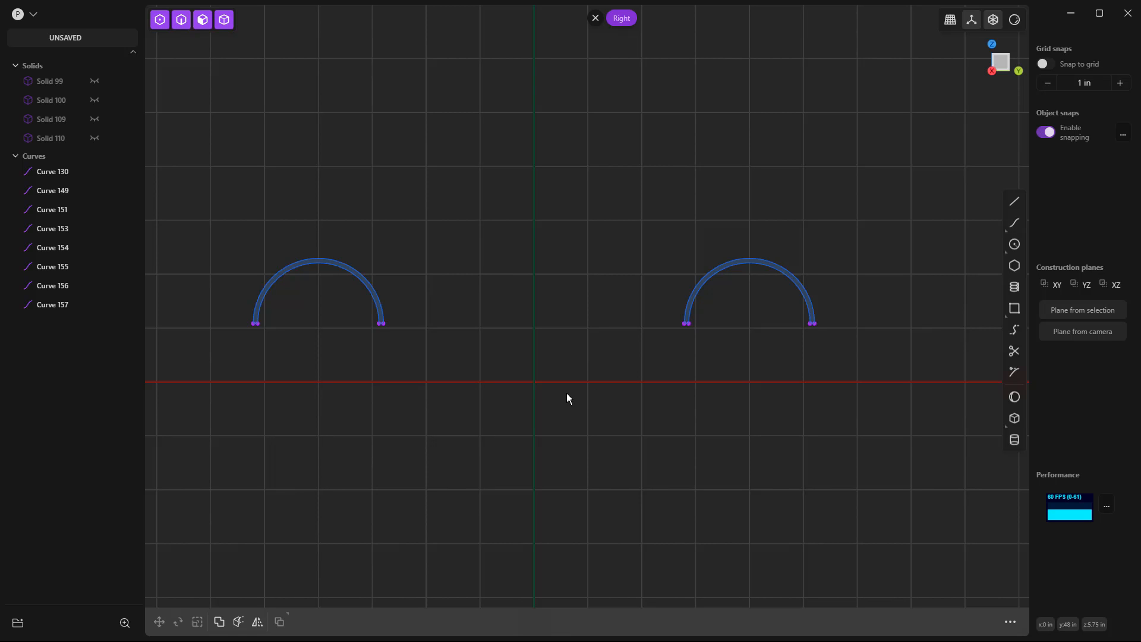
Draw a horizontal line about 140 in long on the Y axis, extending beyond both arches.
{"action": "left_click", "coordinate": [1014, 202]}
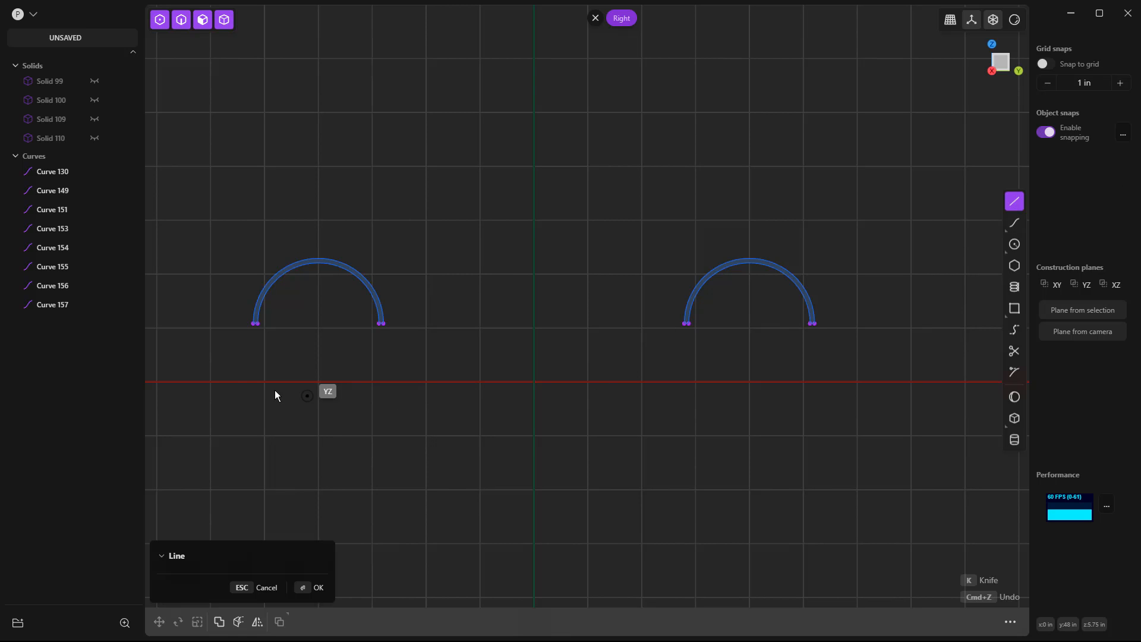
{"action": "left_click", "coordinate": [221, 382]}
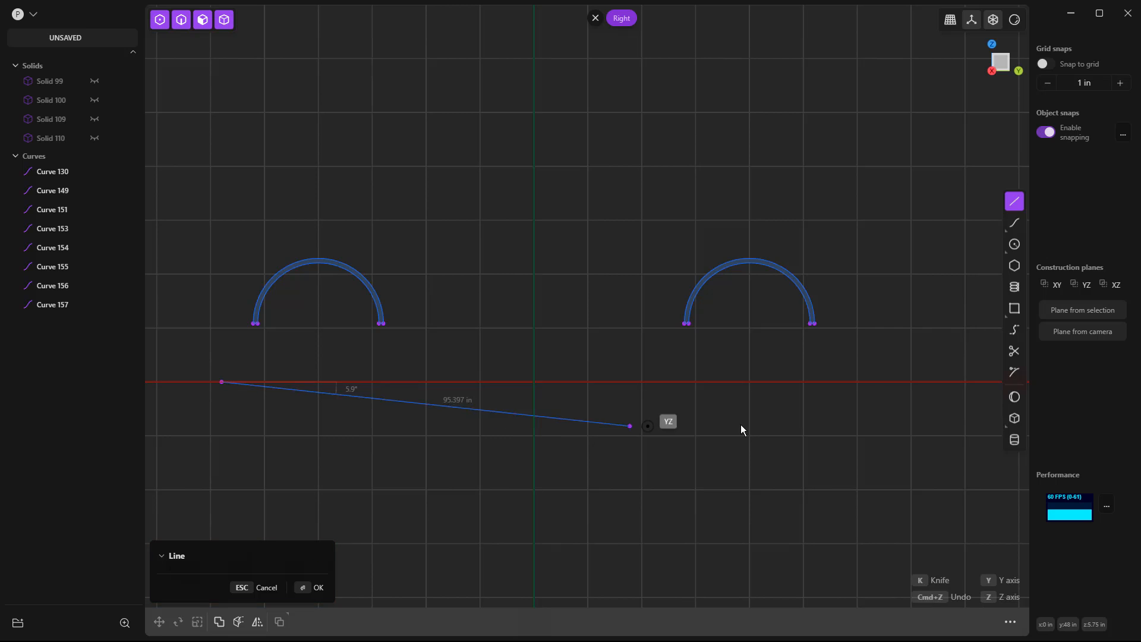
{"action": "left_click", "coordinate": [849, 381]}
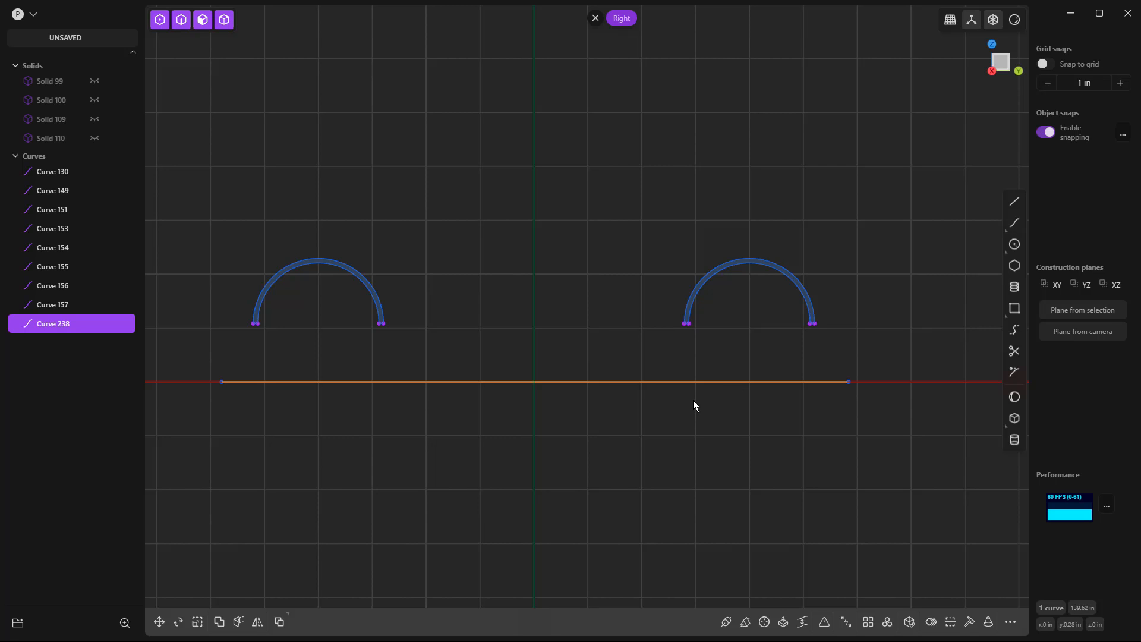
Move the long horizontal line up 5 in along Z.
{"action": "key", "text": "g"}
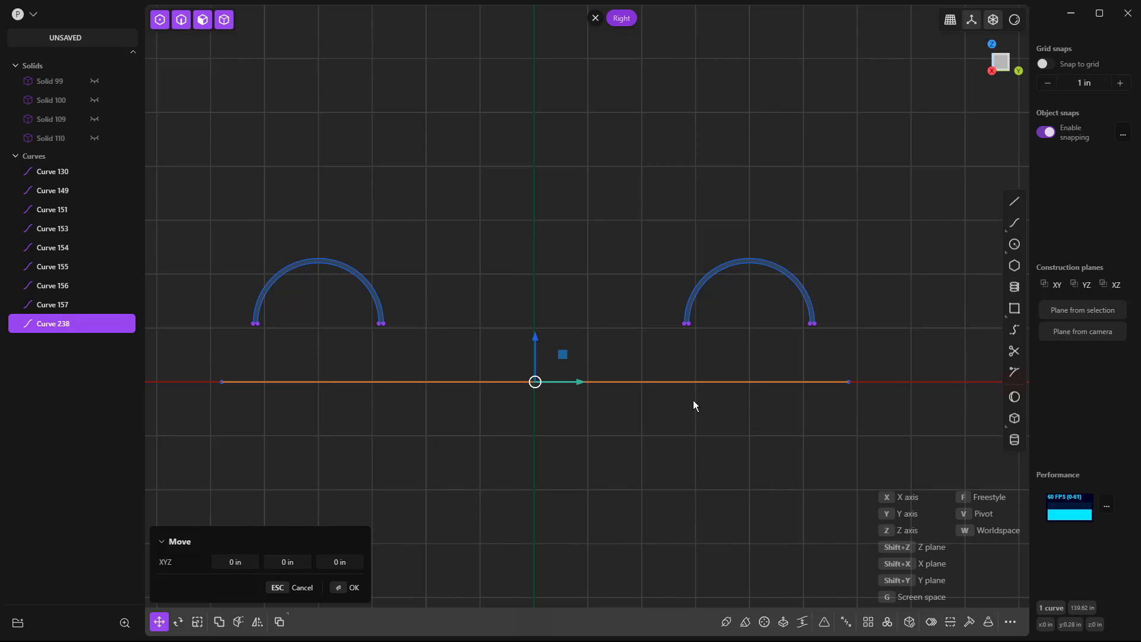
{"action": "key", "text": "z"}
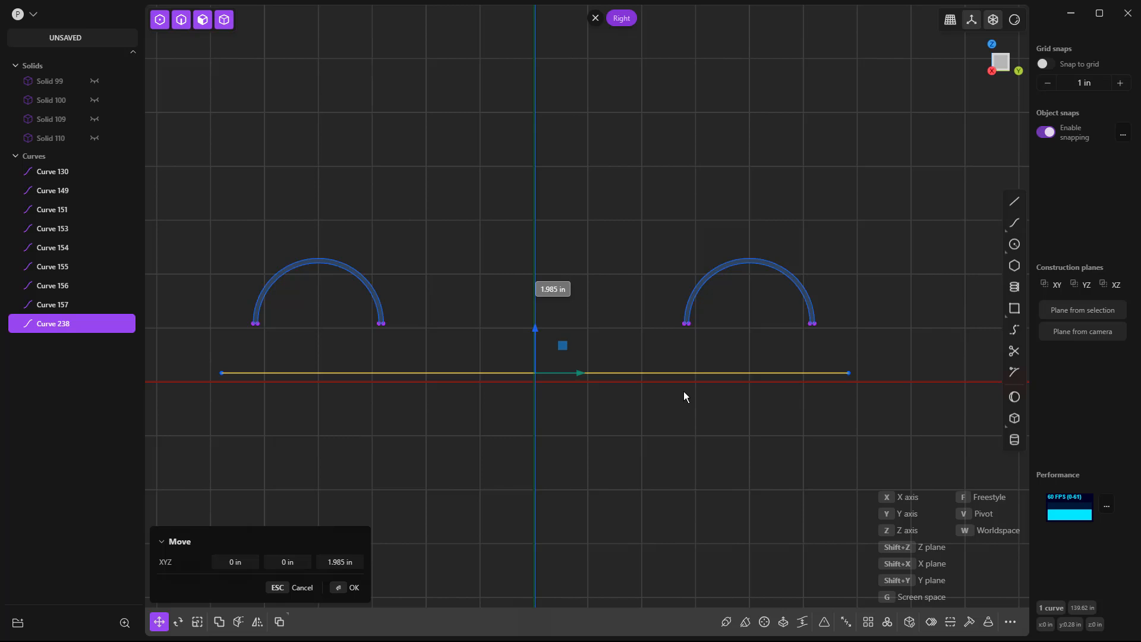
{"action": "left_click", "coordinate": [336, 562]}
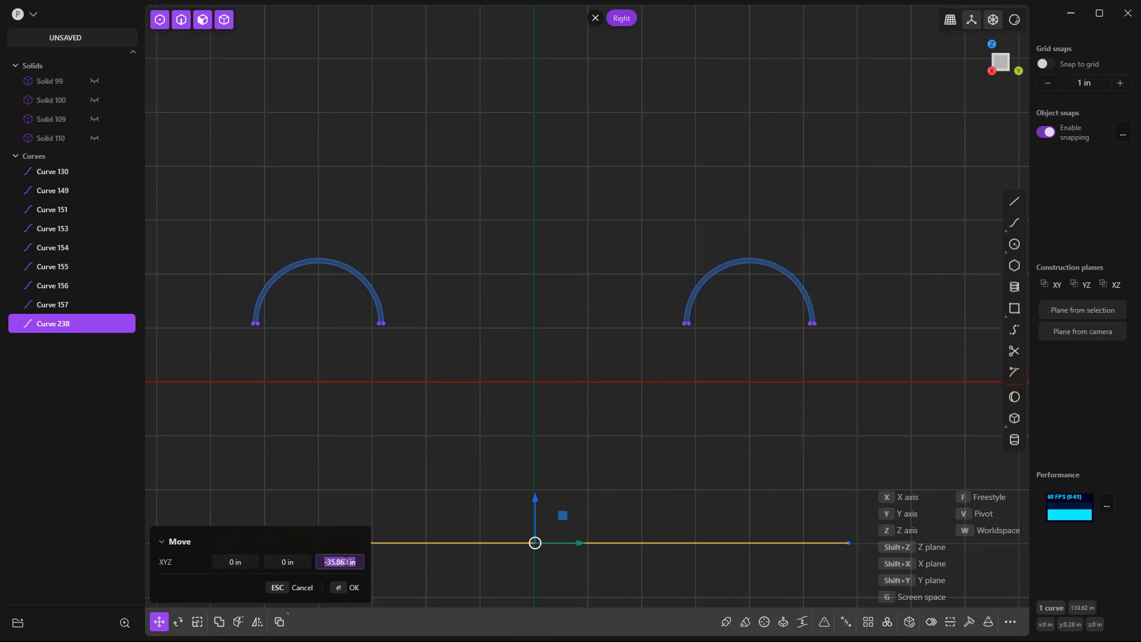
{"action": "type", "text": "5"}
{"action": "key", "text": "Return"}
{"action": "key", "text": "Return"}
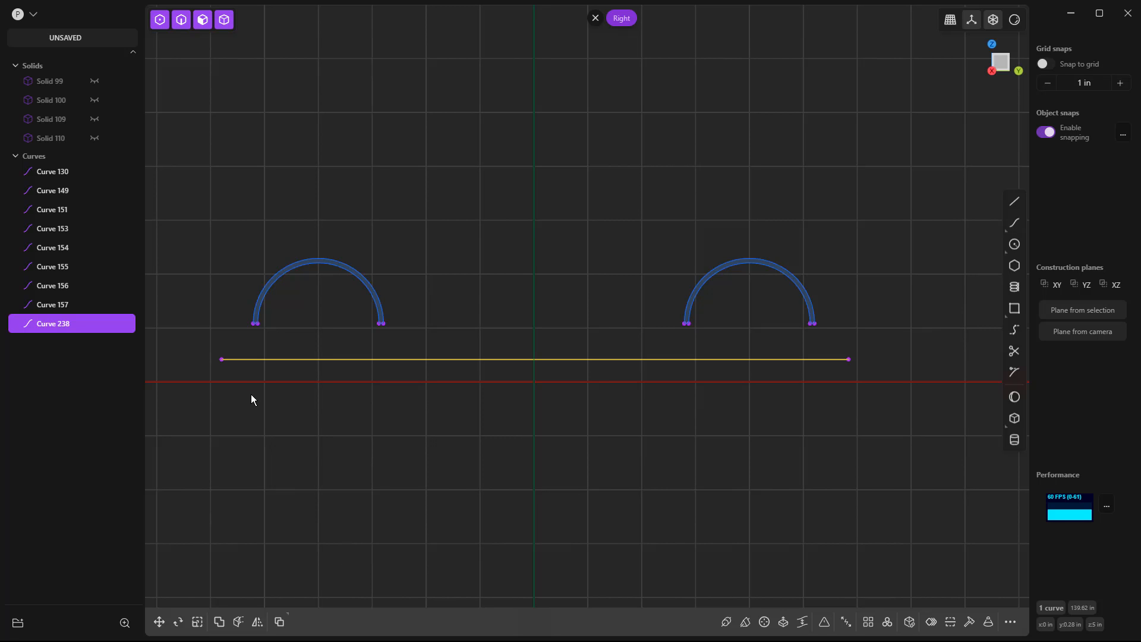
Move the short segment closing the left arch's left end down 8 in along Z onto the long horizontal line.
{"action": "left_click", "coordinate": [254, 345]}
{"action": "scroll", "coordinate": [252, 336], "scroll_direction": "up", "scroll_amount": 5}
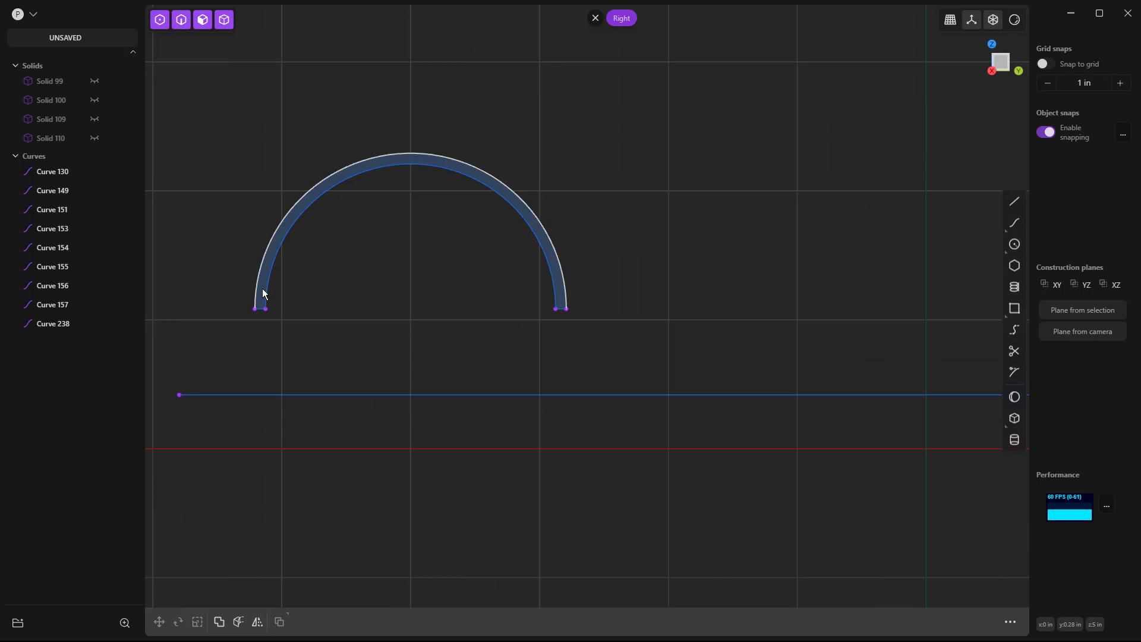
{"action": "middle_click_drag", "start_coordinate": [263, 345], "coordinate": [397, 344]}
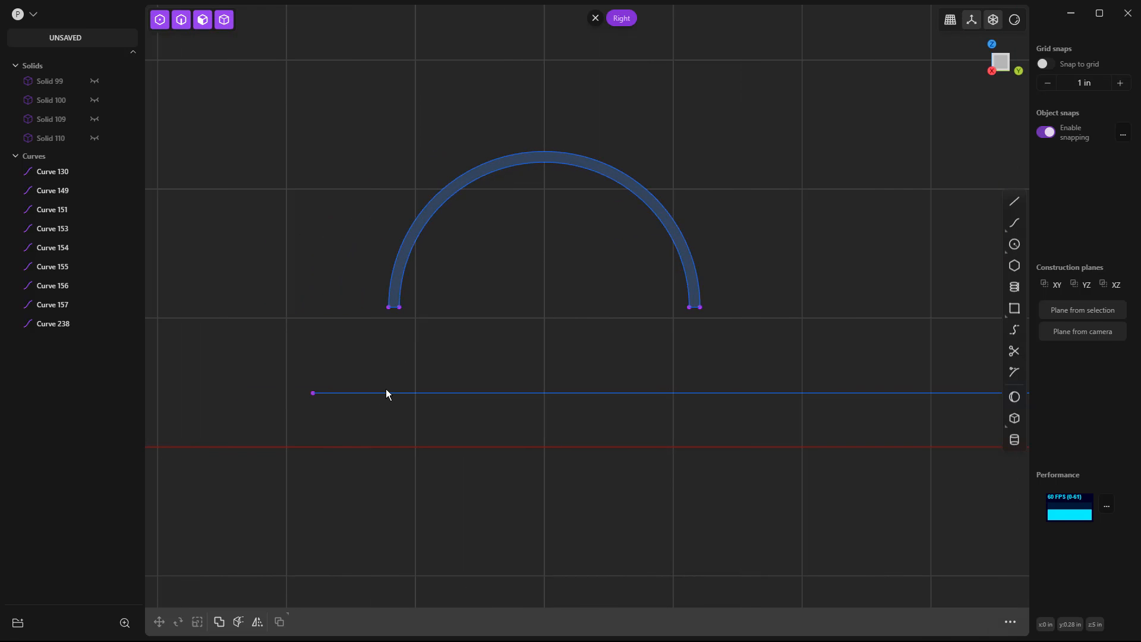
{"action": "scroll", "coordinate": [404, 305], "scroll_direction": "up", "scroll_amount": 2}
{"action": "left_click", "coordinate": [391, 308]}
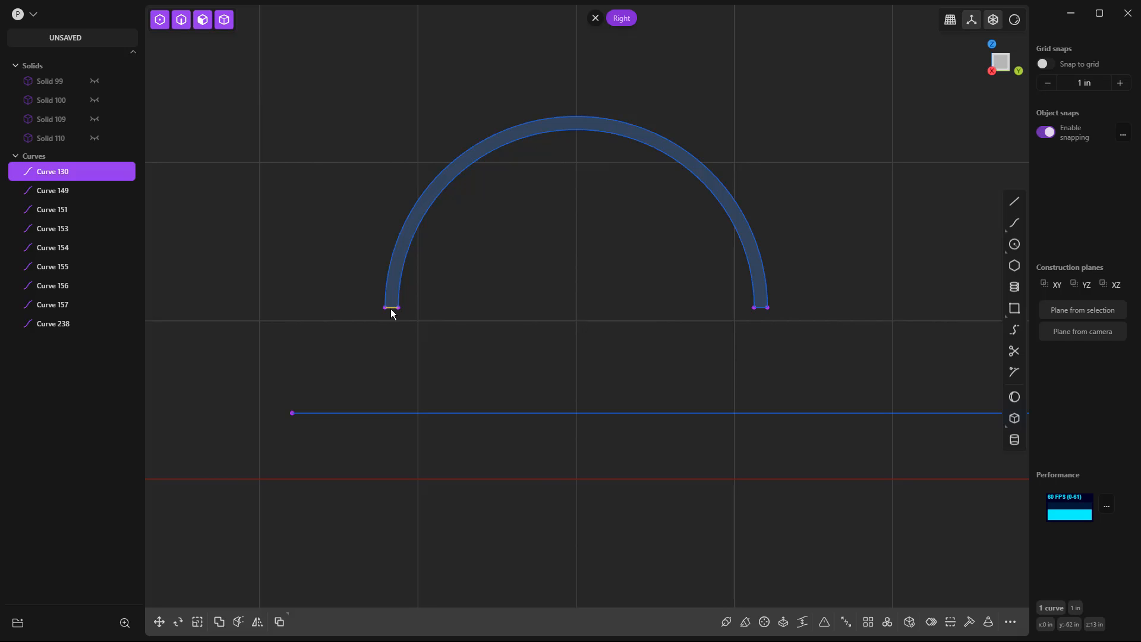
{"action": "key", "text": "g"}
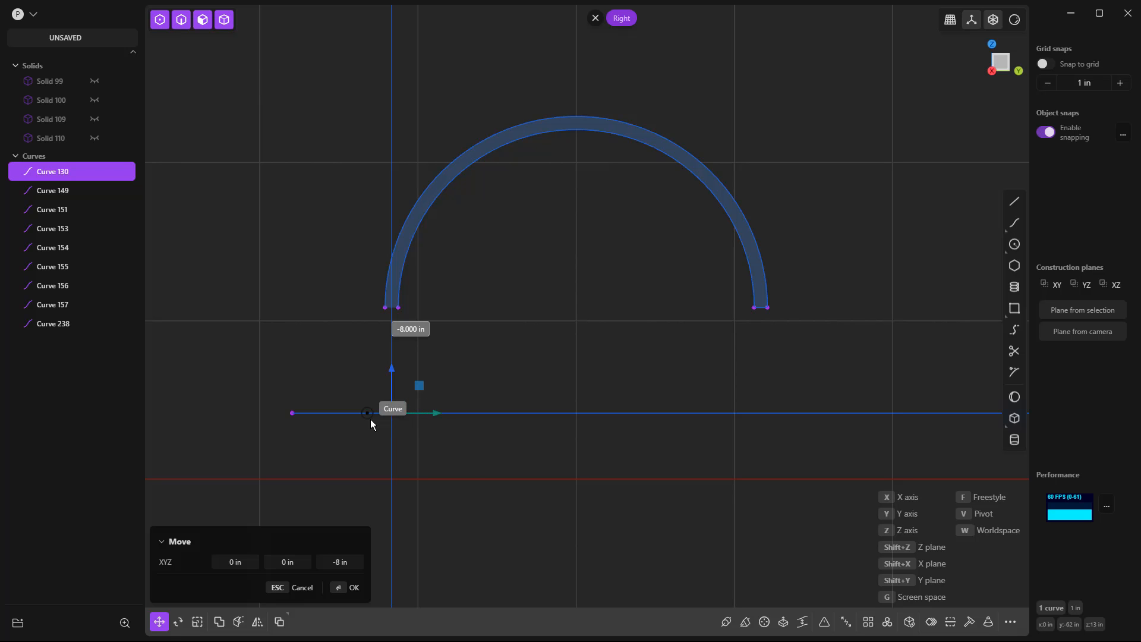
{"action": "left_click", "coordinate": [401, 419]}
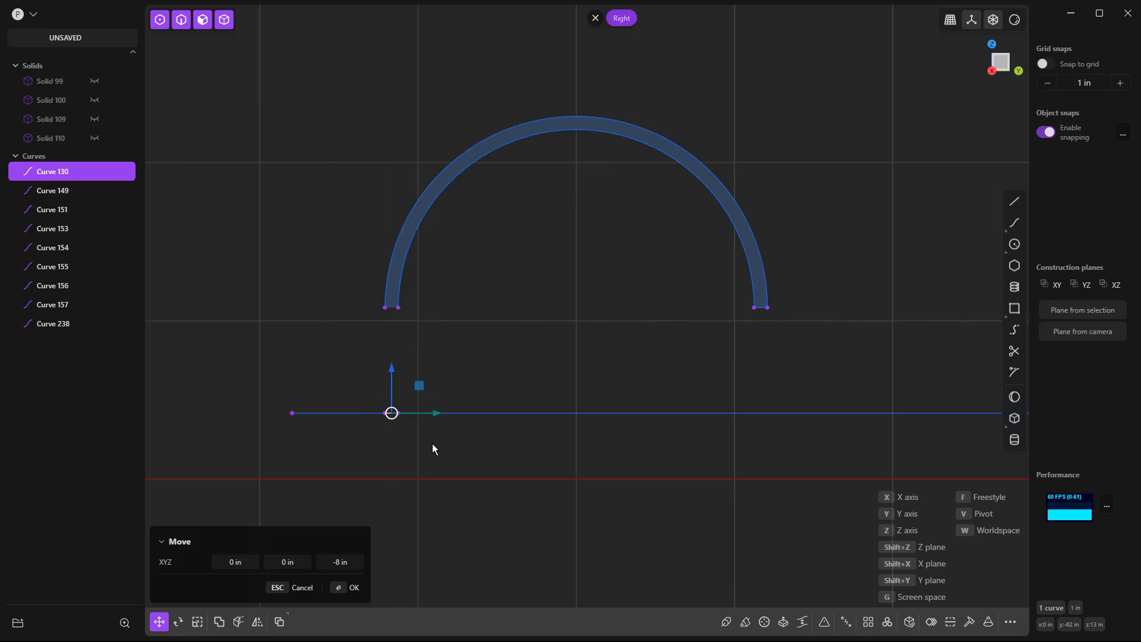
{"action": "right_click", "coordinate": [486, 434]}
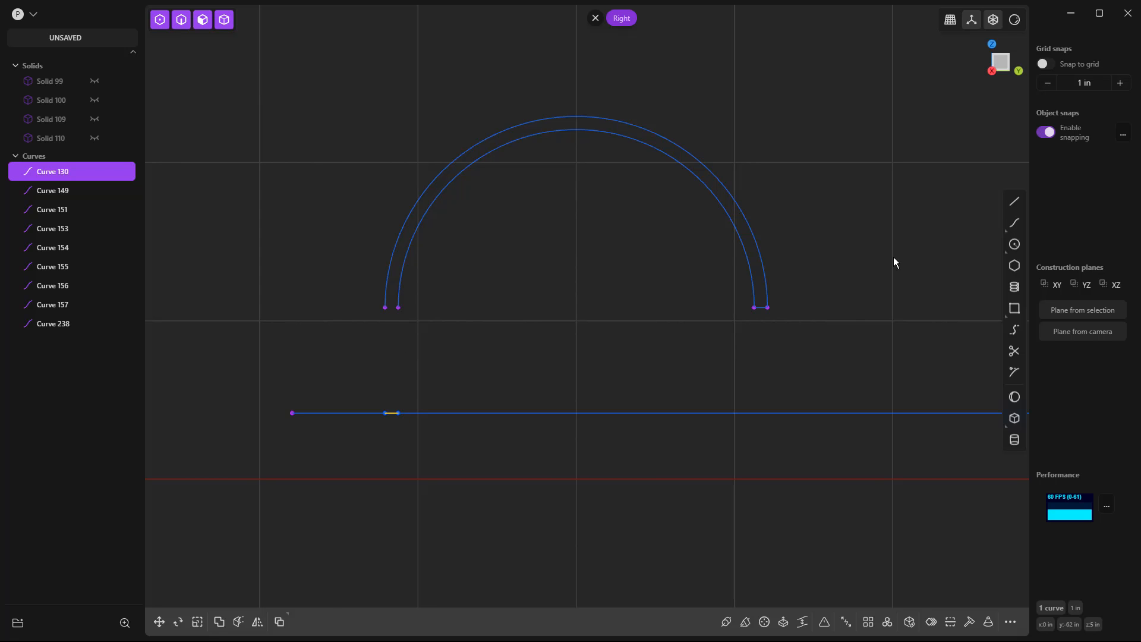
Draw vertical lines from the inner and outer arc ends at the left arch's left side down to the moved short segment.
{"action": "left_click", "coordinate": [1015, 203]}
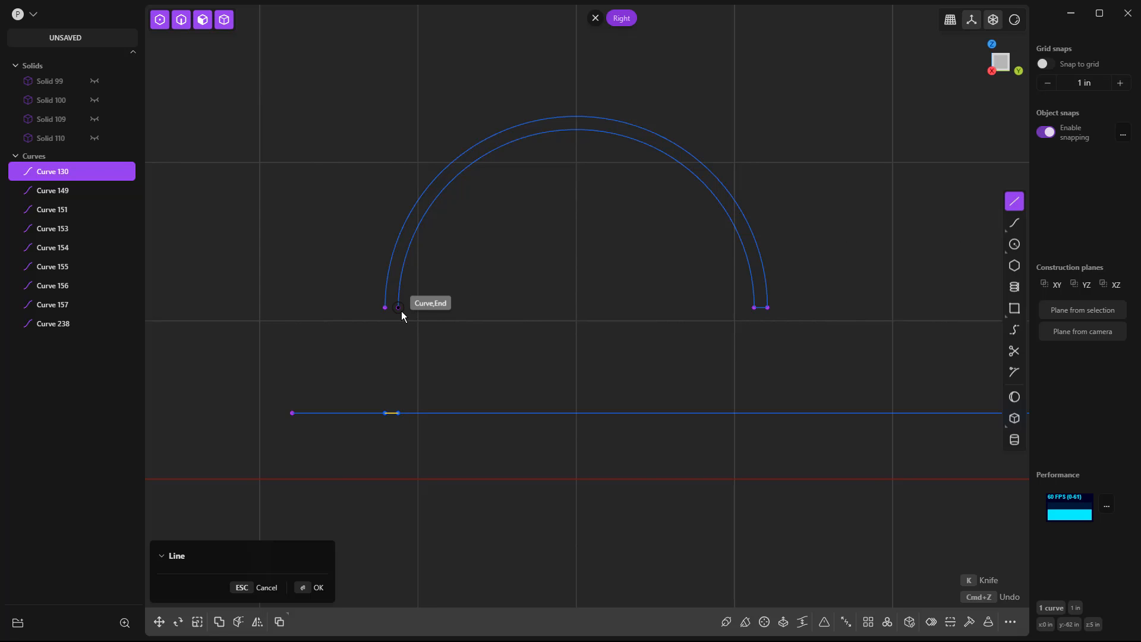
{"action": "left_click", "coordinate": [400, 309]}
{"action": "left_click", "coordinate": [404, 411]}
{"action": "key", "text": "Escape"}
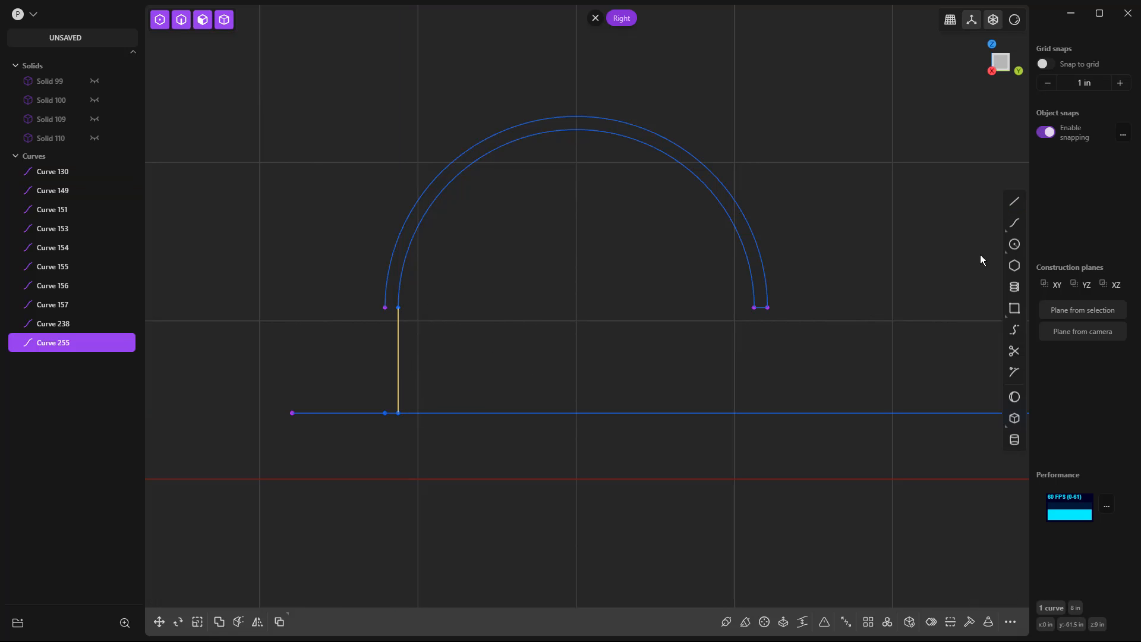
{"action": "left_click", "coordinate": [386, 309]}
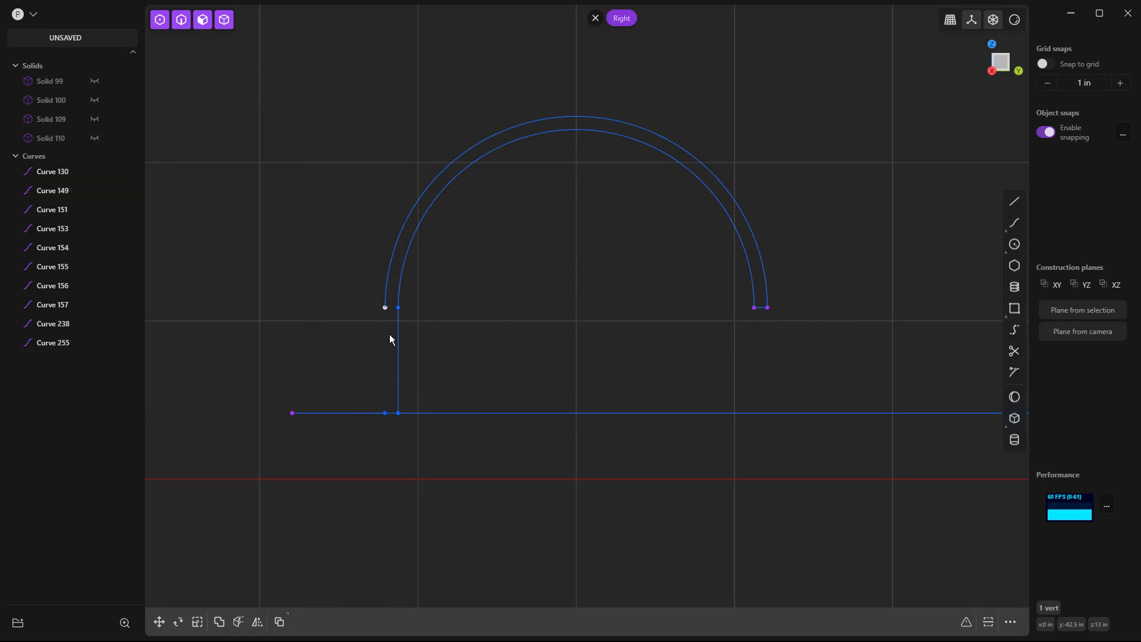
{"action": "key", "text": "l"}
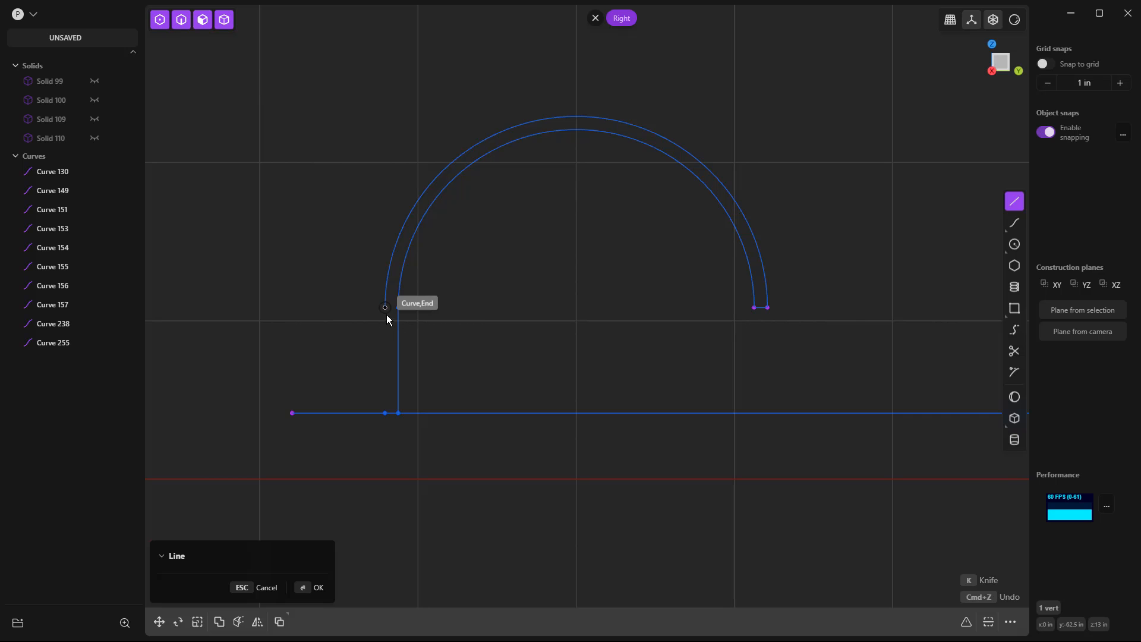
{"action": "left_click", "coordinate": [385, 308]}
{"action": "left_click", "coordinate": [385, 413]}
{"action": "key", "text": "Escape"}
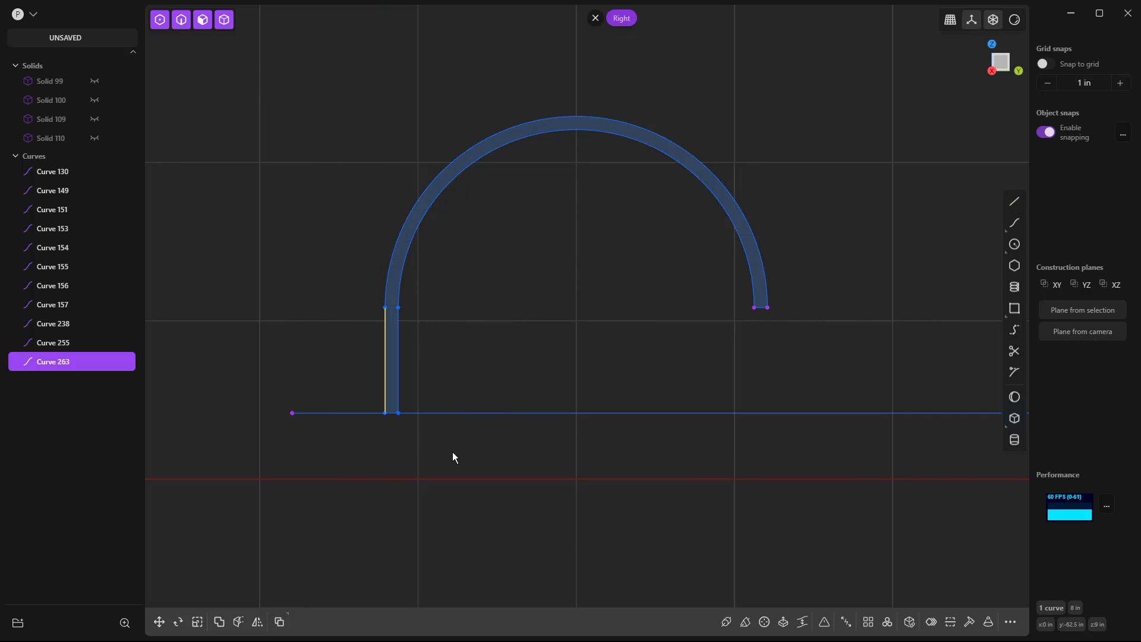
{"action": "left_click", "coordinate": [459, 372]}
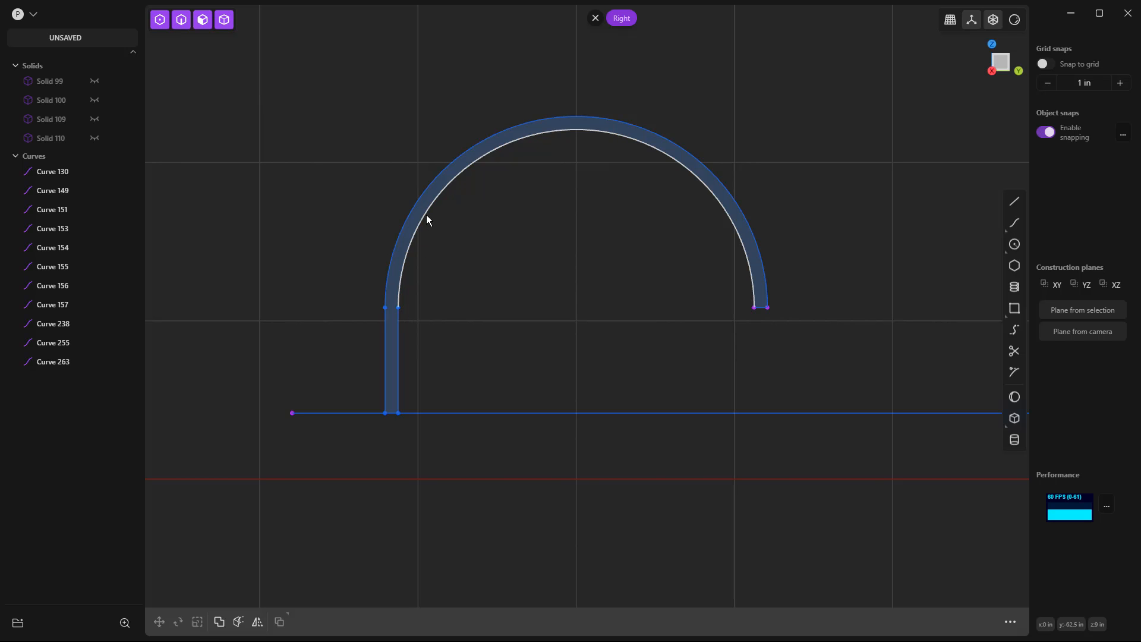
Delete the two vertical lines below the left arch's left end.
{"action": "left_click", "coordinate": [398, 334]}
{"action": "key", "text": "Delete"}
{"action": "left_click", "coordinate": [386, 361]}
{"action": "key", "text": "Delete"}
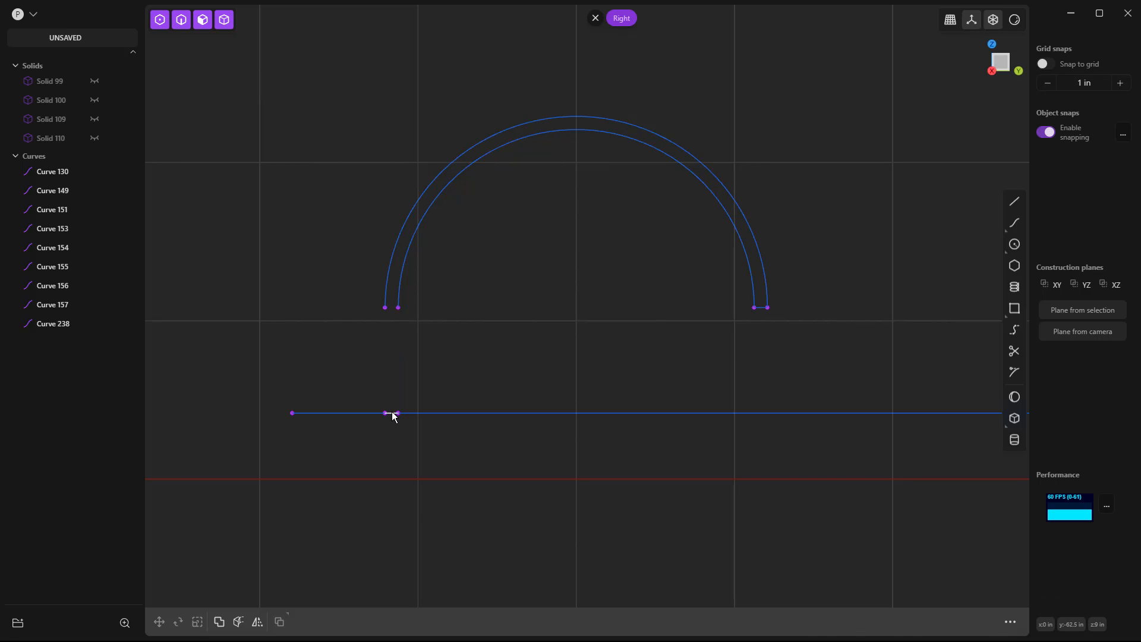
Move the short segment lying on the long horizontal line below the left arch's left end 0.5 in along Y.
{"action": "left_click", "coordinate": [392, 413]}
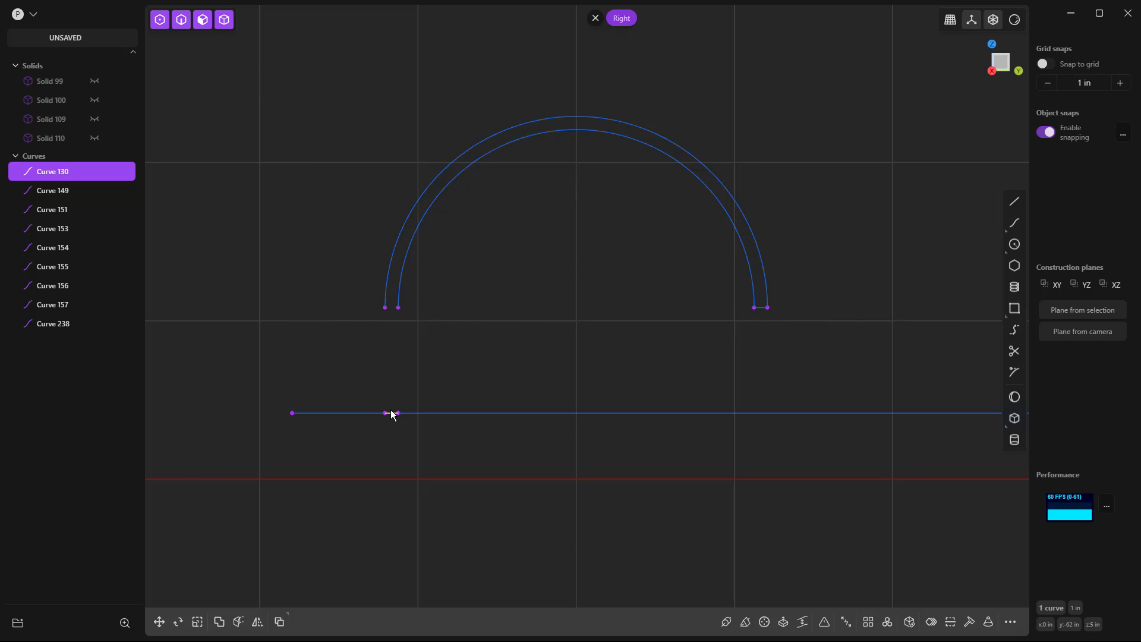
{"action": "key", "text": "g"}
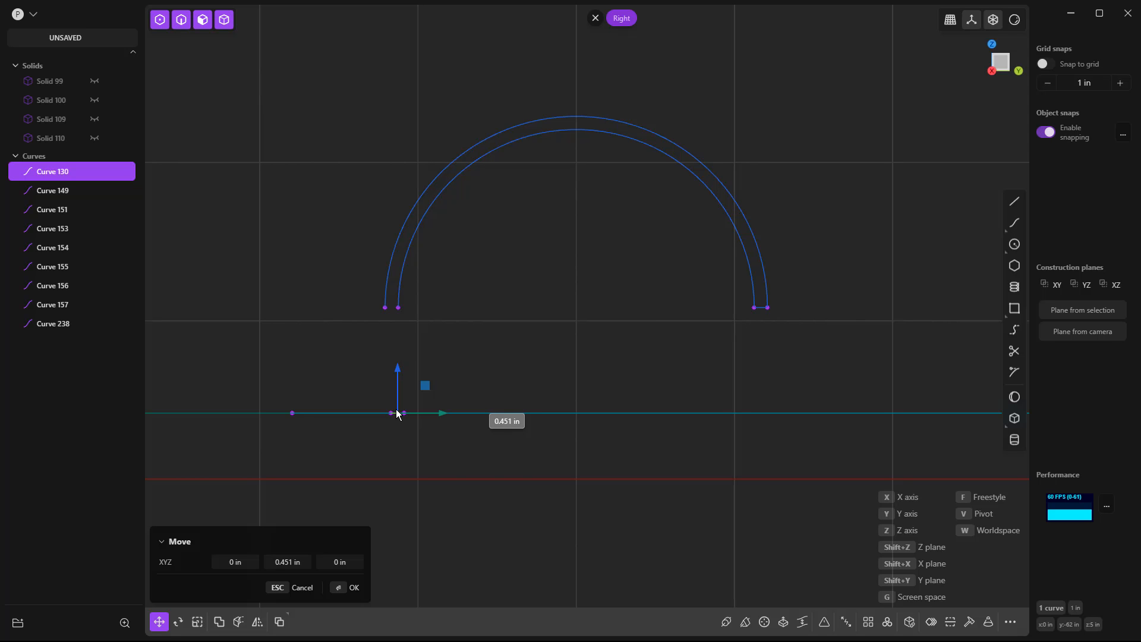
{"action": "key", "text": "Tab"}
{"action": "key", "text": "Tab"}
{"action": "type", "text": "0.5"}
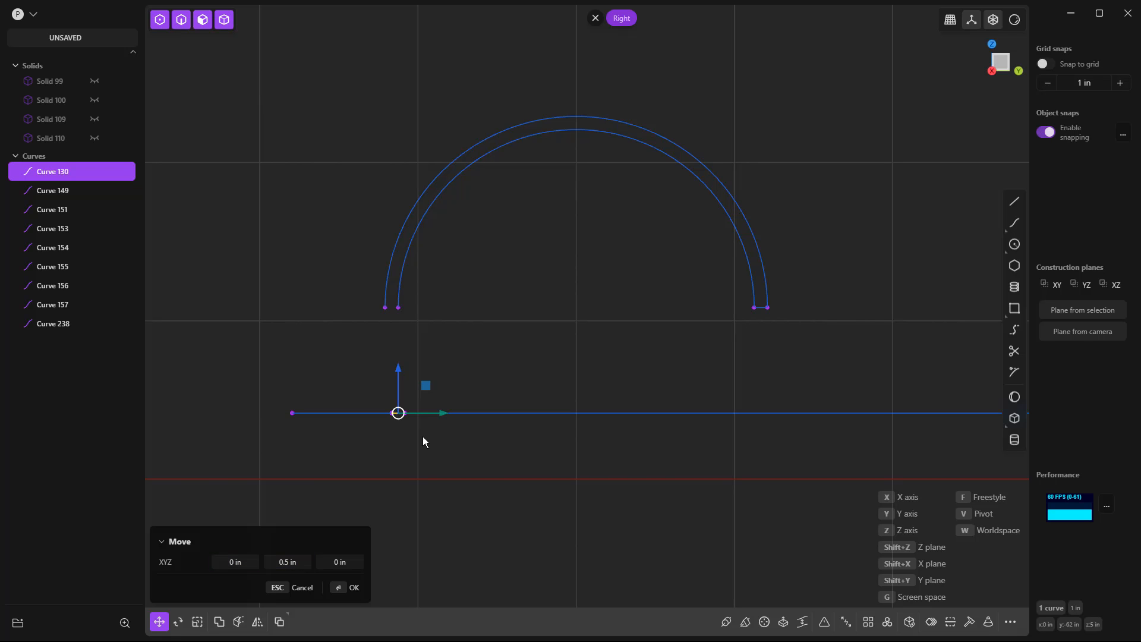
{"action": "key", "text": "Return"}
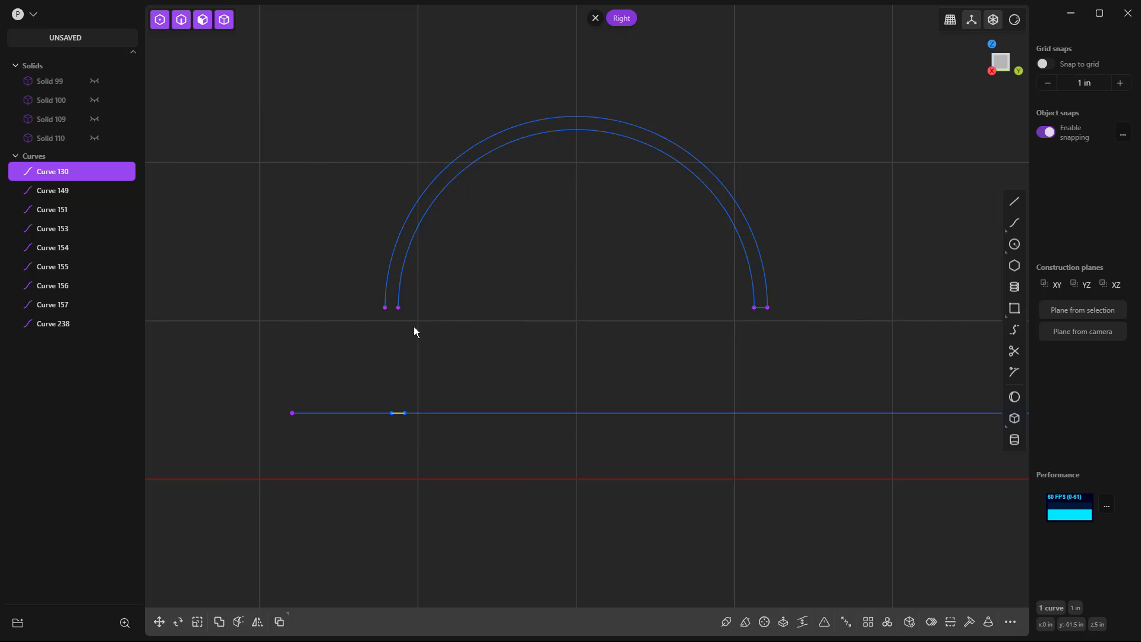
Bridge the inner arc's left end to the short segment's right endpoint with G1 start and G0 end curvature.
{"action": "left_click", "coordinate": [398, 308]}
{"action": "left_click", "coordinate": [406, 413], "text": "shift"}
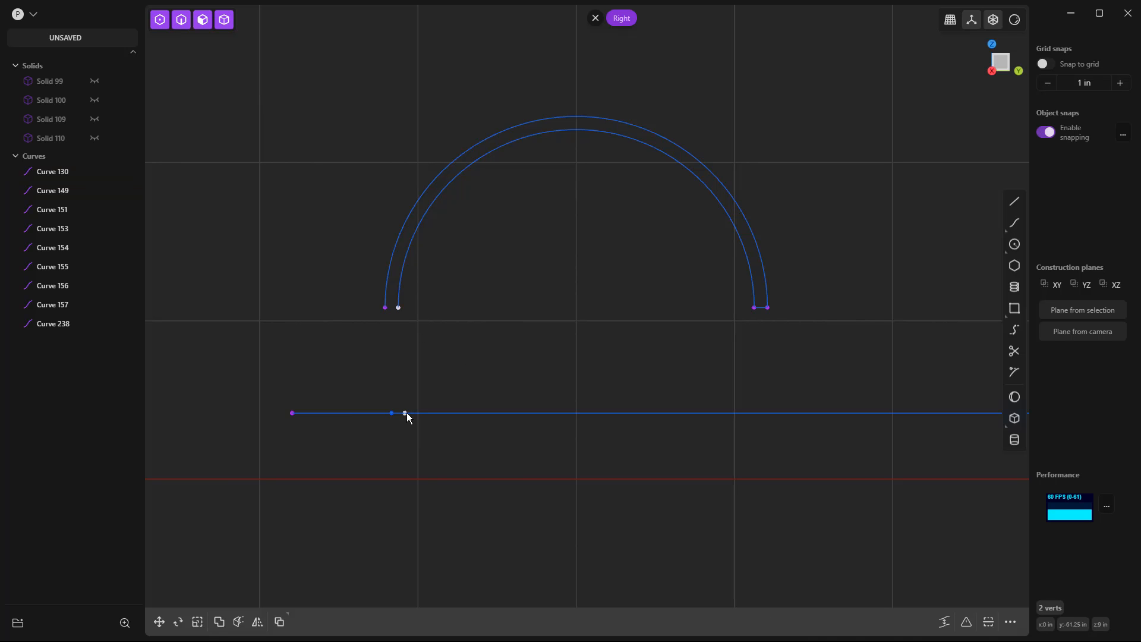
{"action": "key", "text": "l"}
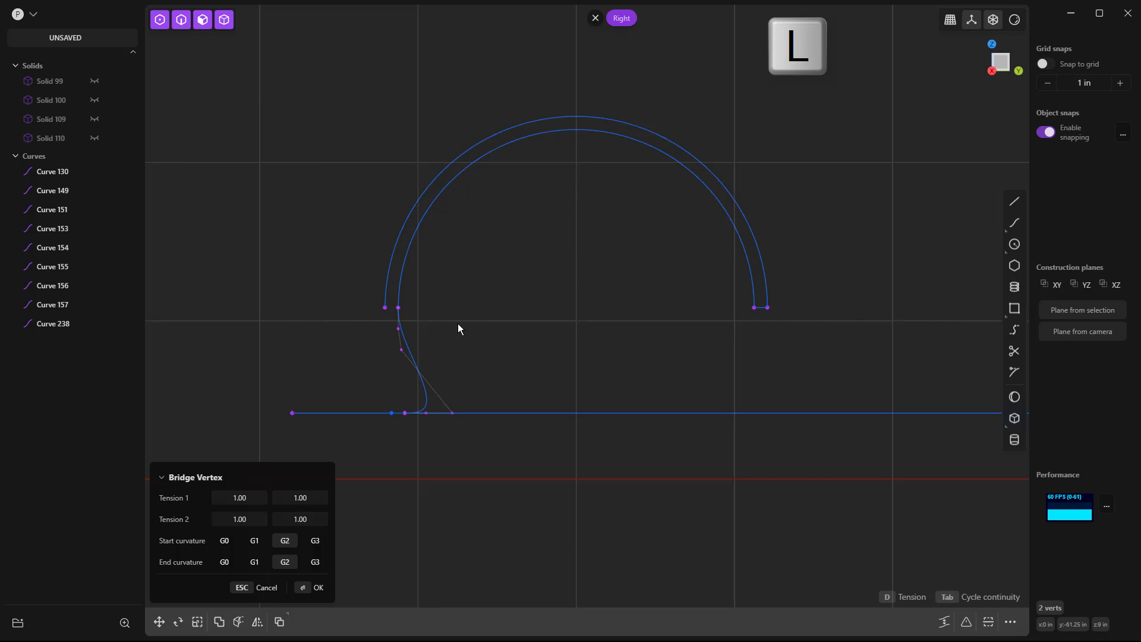
{"action": "left_click", "coordinate": [235, 544]}
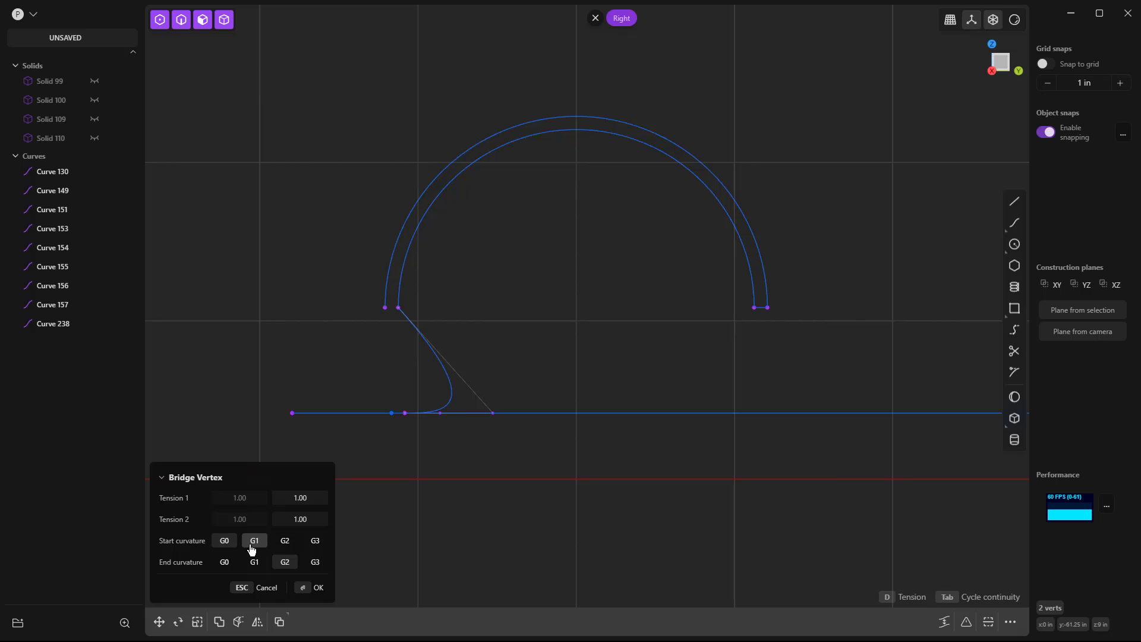
{"action": "left_click", "coordinate": [254, 541]}
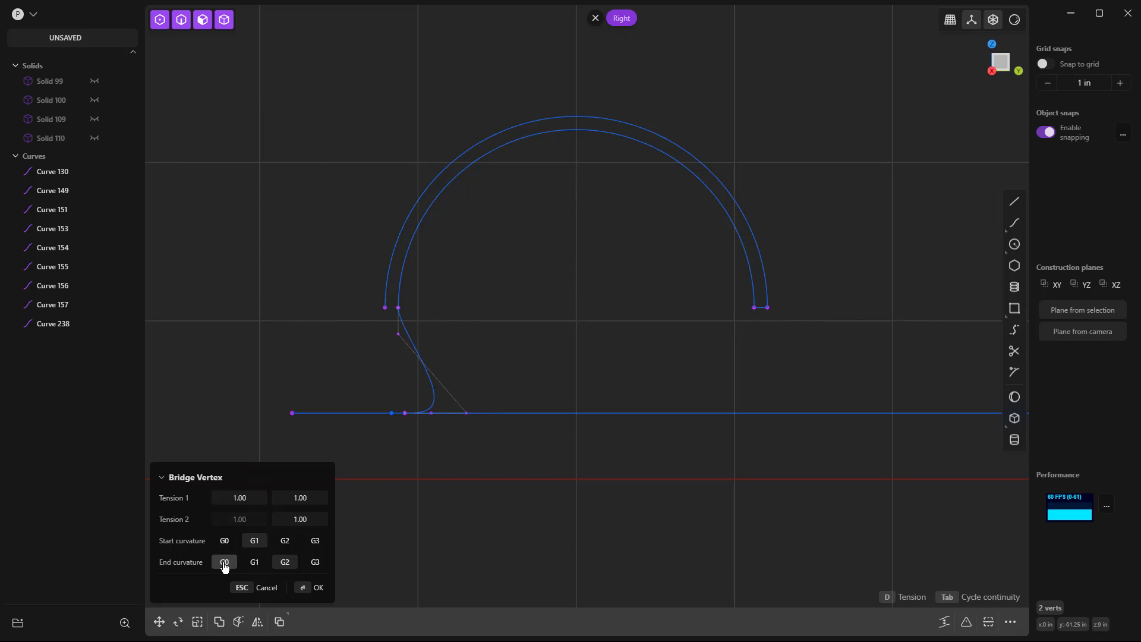
{"action": "left_click", "coordinate": [224, 561]}
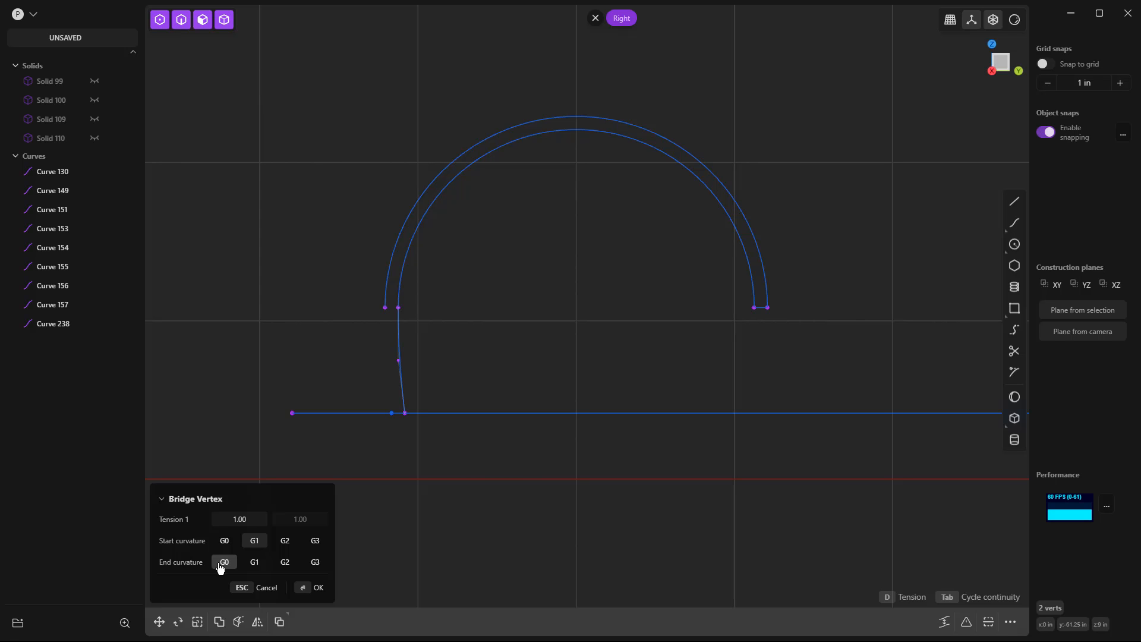
{"action": "key", "text": "Return"}
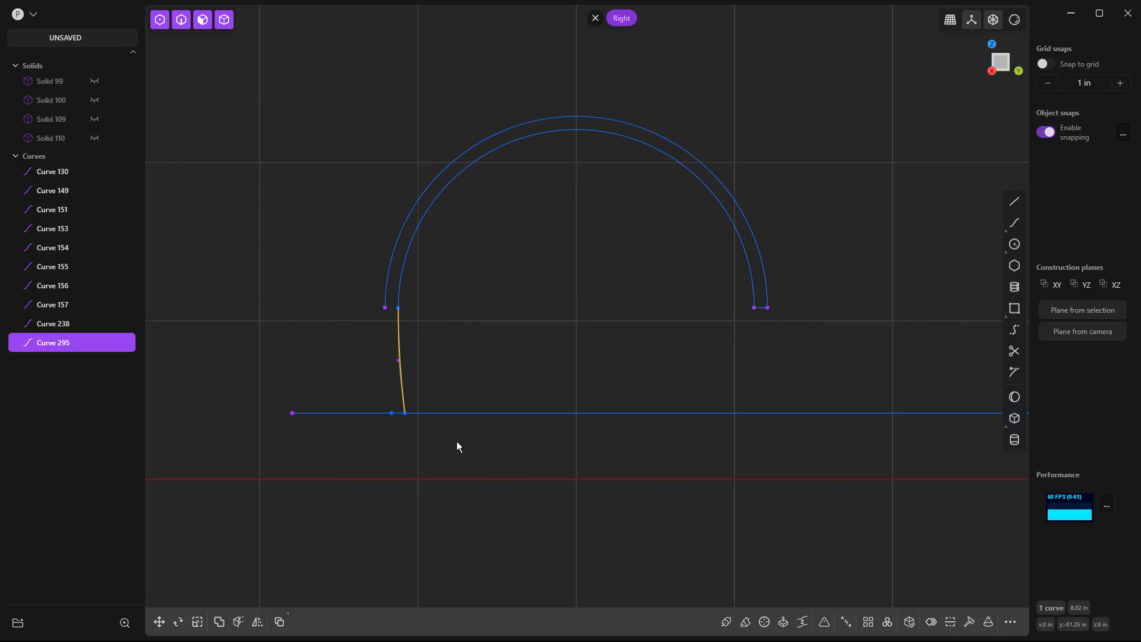
{"action": "left_click", "coordinate": [456, 442]}
{"action": "left_click", "coordinate": [1014, 330]}
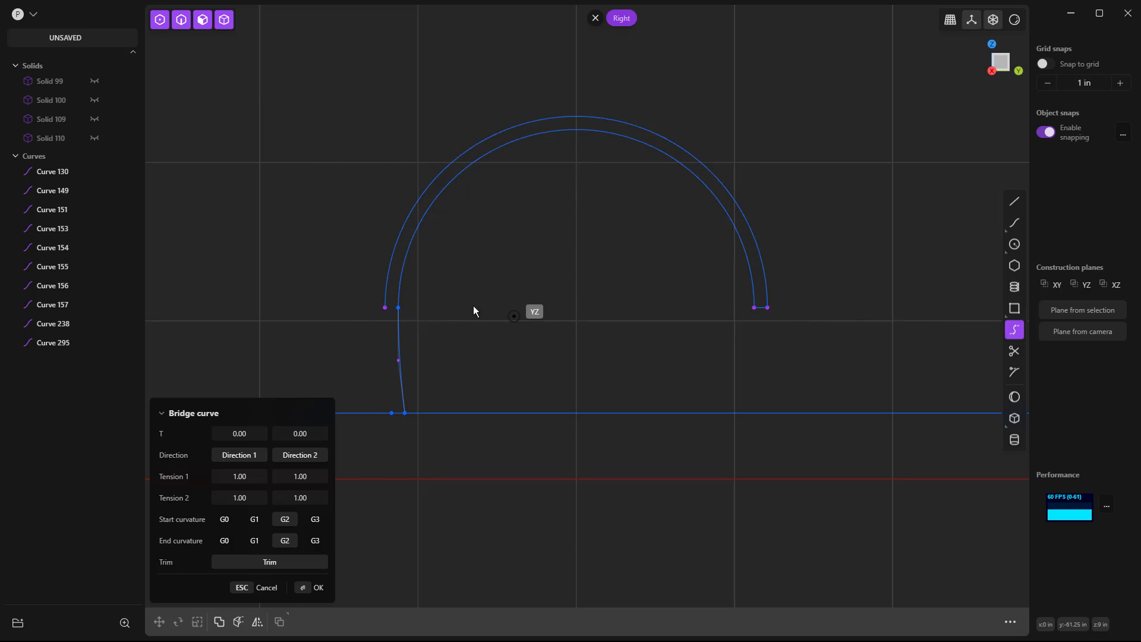
{"action": "left_click", "coordinate": [384, 311]}
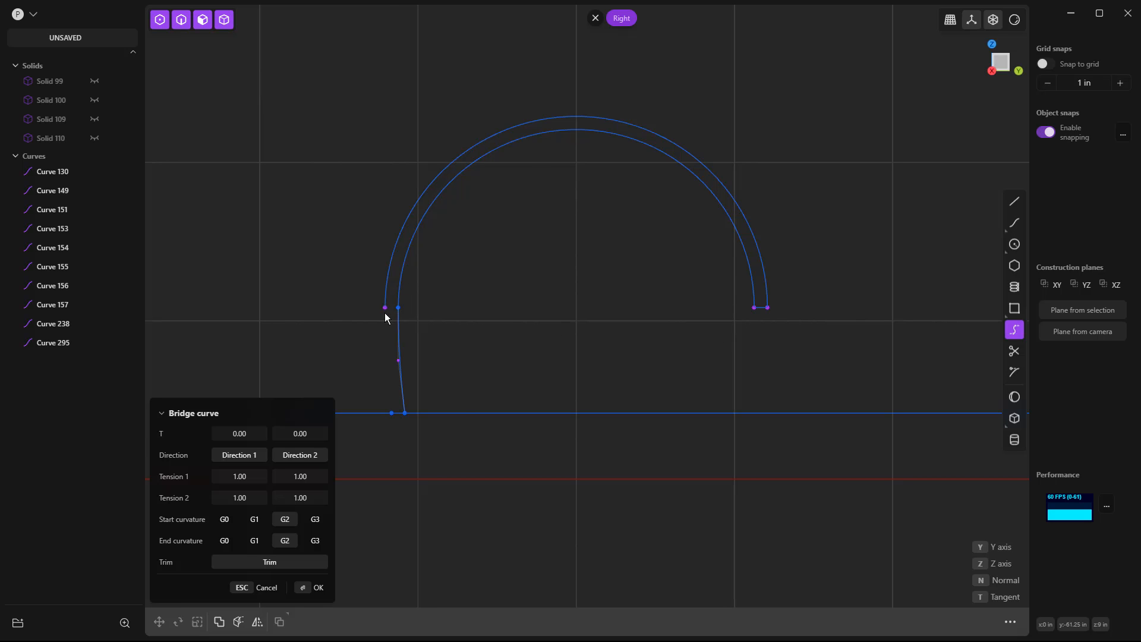
{"action": "left_click", "coordinate": [391, 414]}
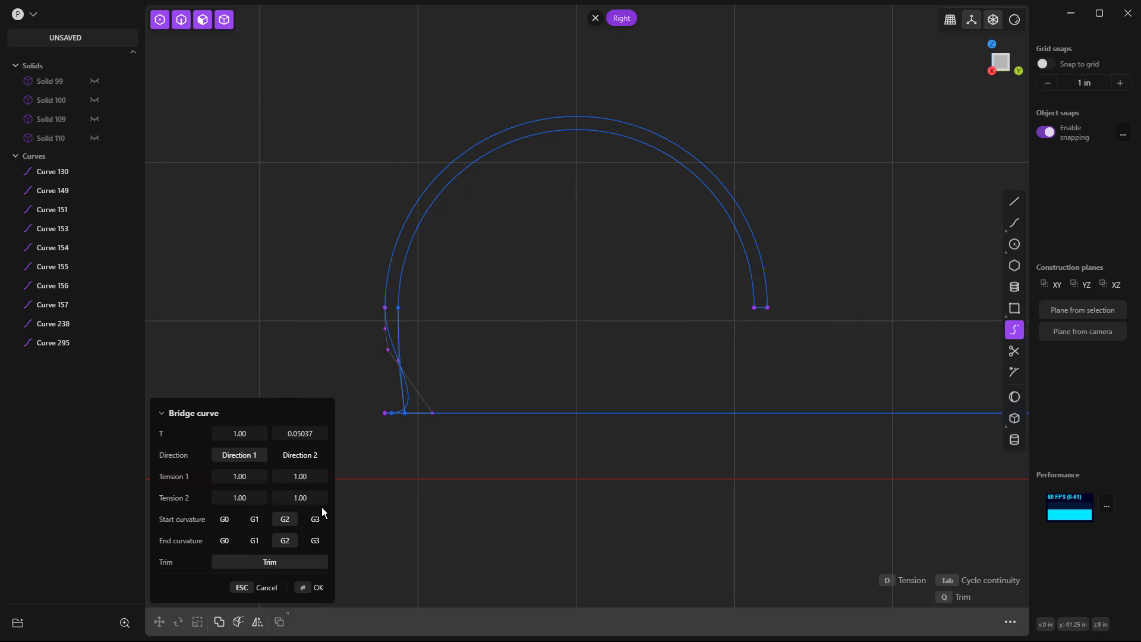
{"action": "left_click", "coordinate": [224, 541]}
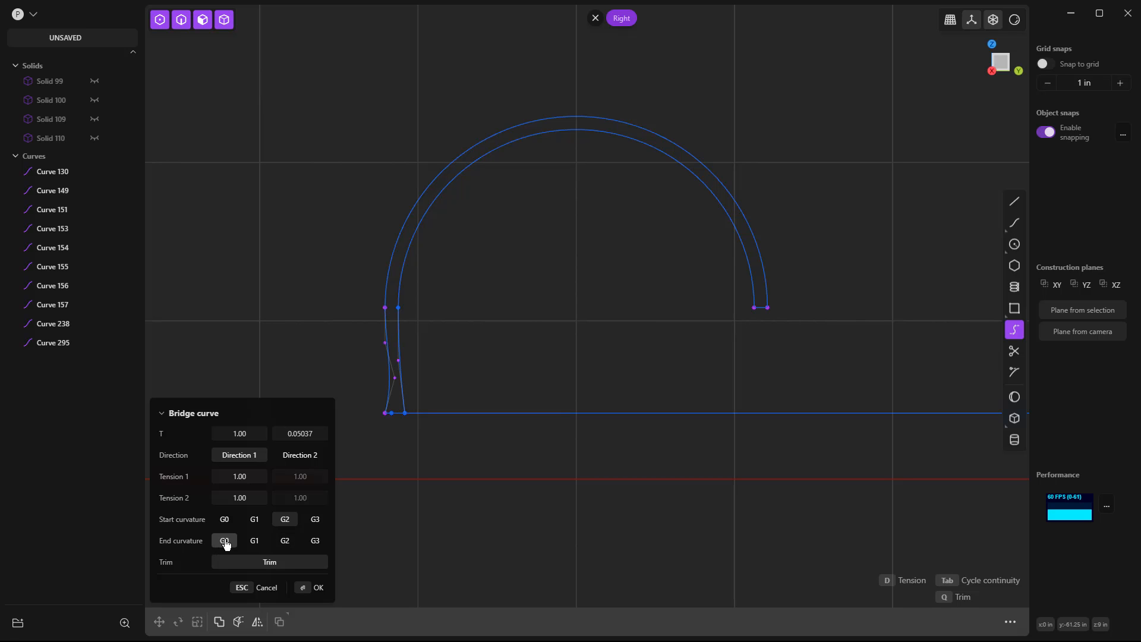
{"action": "scroll", "coordinate": [394, 420], "scroll_direction": "up", "scroll_amount": 4}
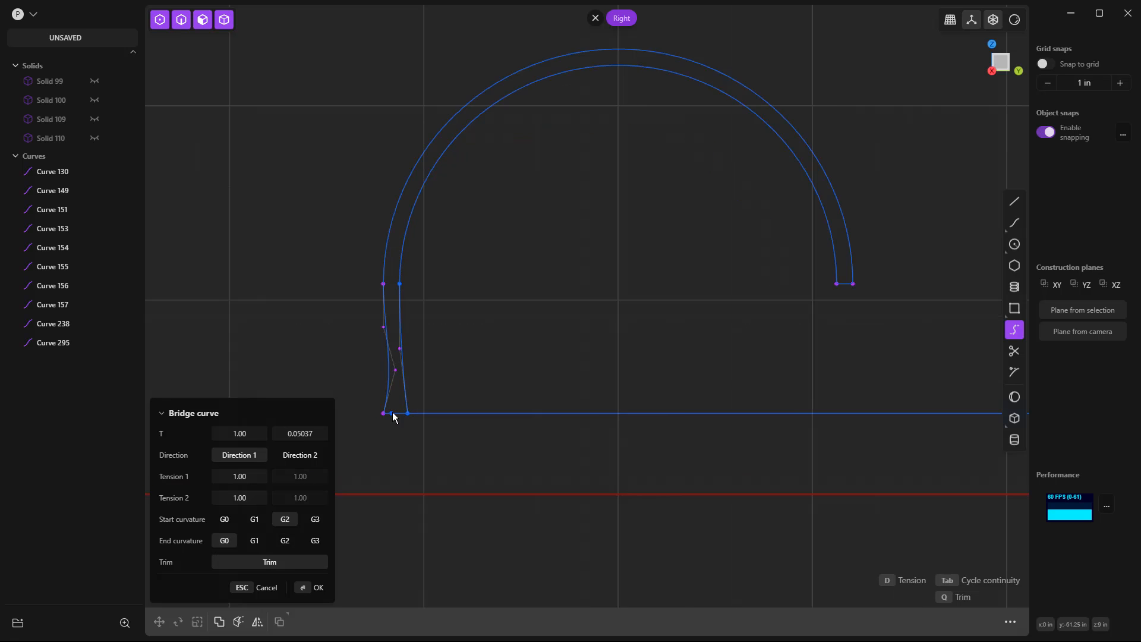
{"action": "key", "text": "Return"}
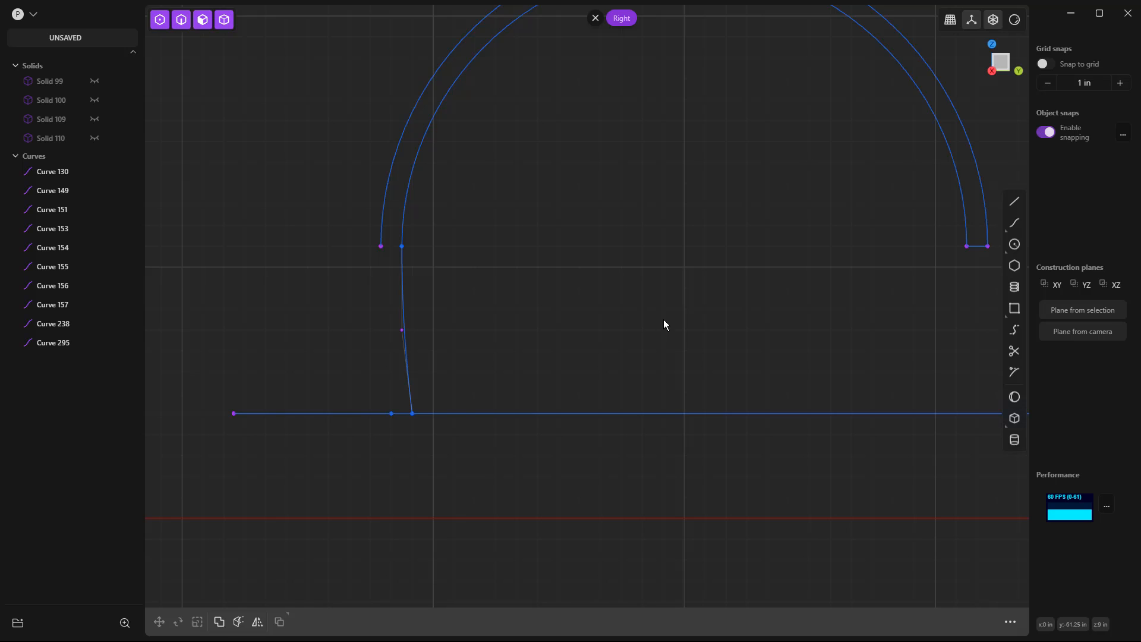
Bridge the outer arc's left end to the short segment's left endpoint with G1 start and G0 end curvature.
{"action": "left_click", "coordinate": [1014, 330]}
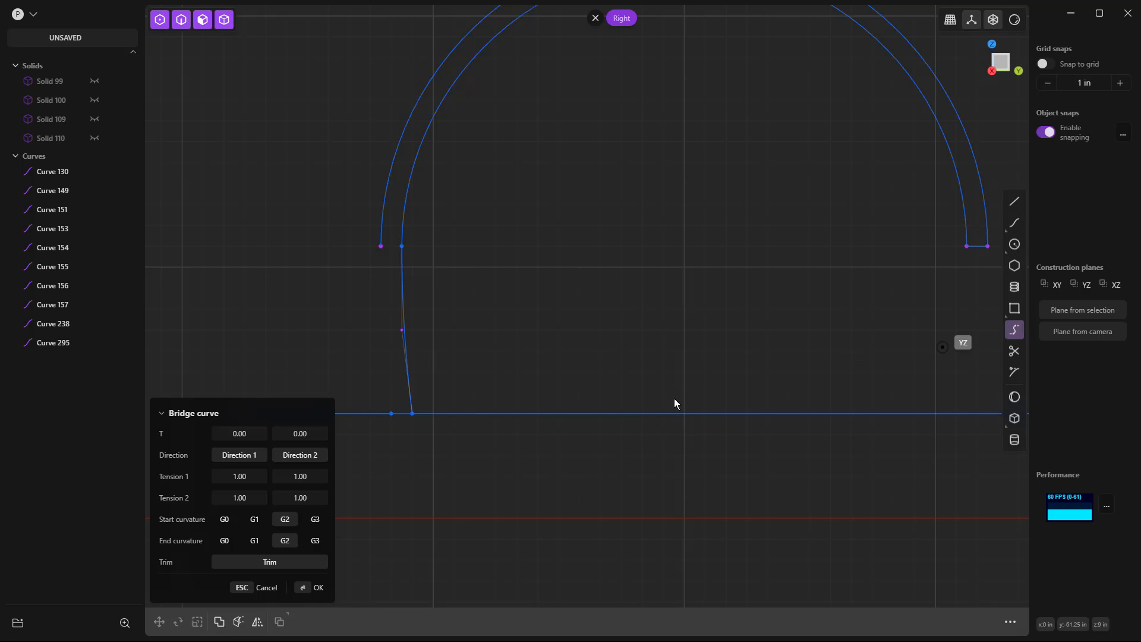
{"action": "left_click", "coordinate": [373, 247]}
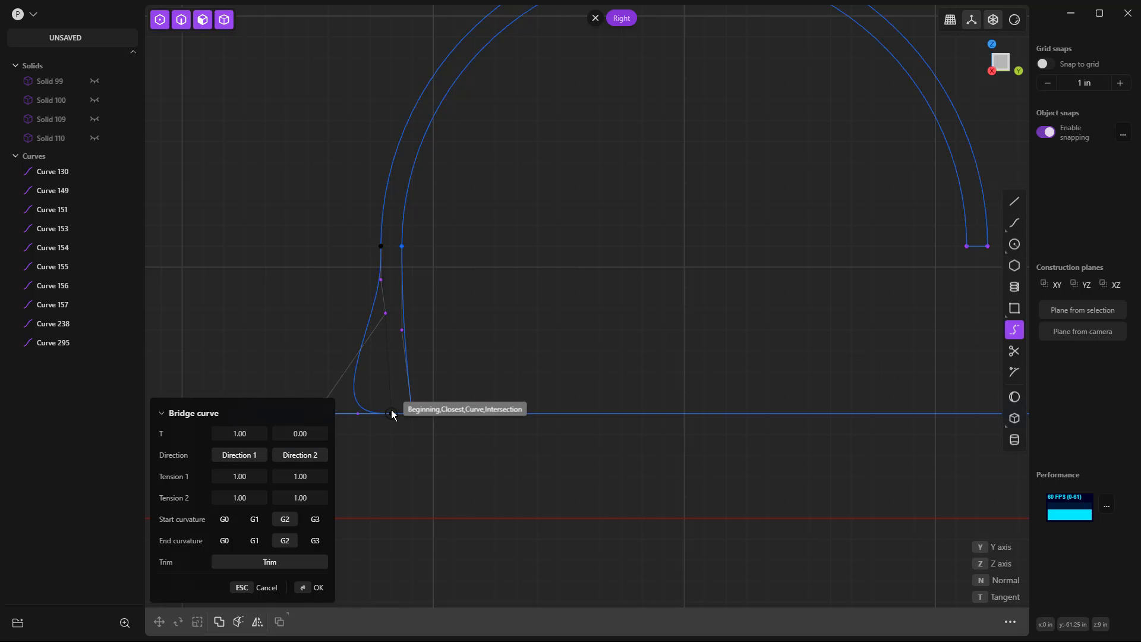
{"action": "left_click", "coordinate": [393, 411]}
{"action": "scroll", "coordinate": [432, 460], "scroll_direction": "down", "scroll_amount": 2}
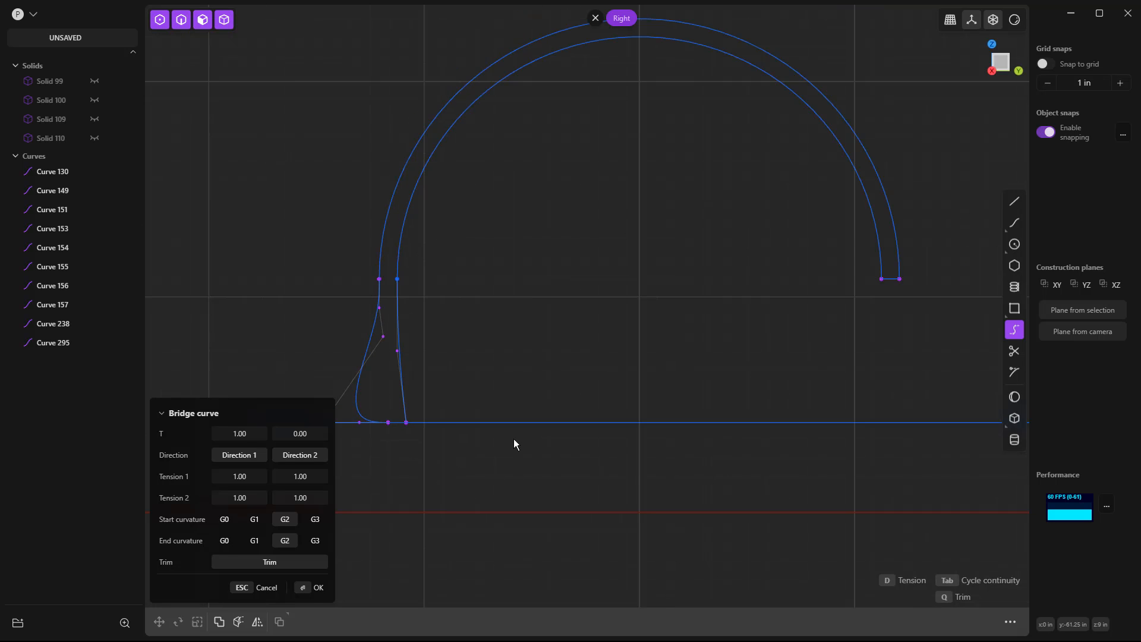
{"action": "left_click", "coordinate": [224, 542]}
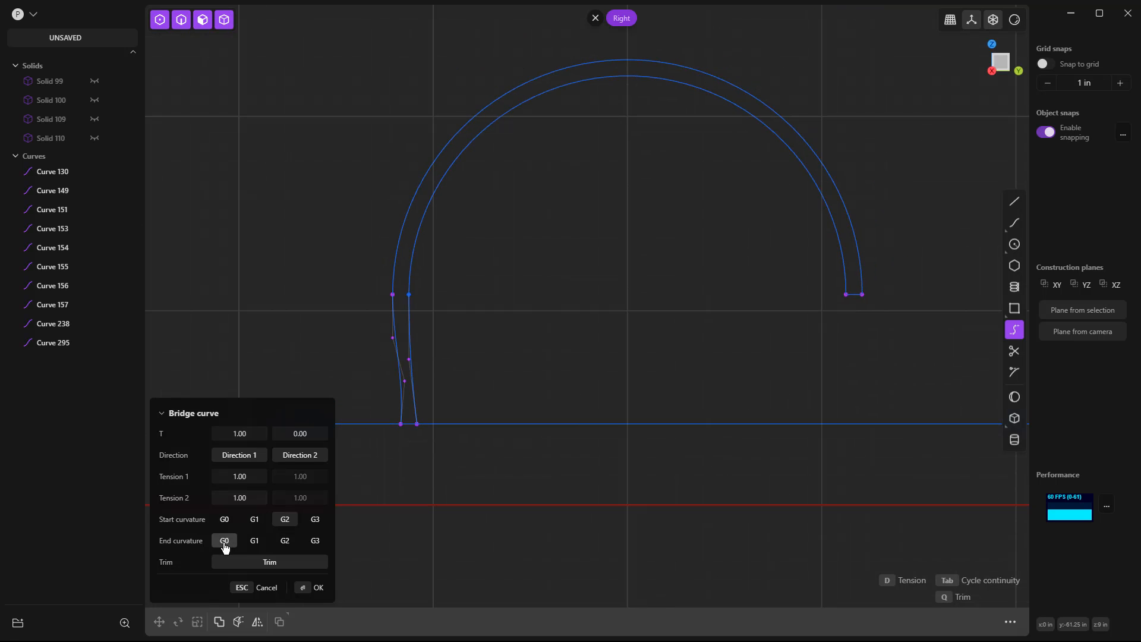
{"action": "left_click", "coordinate": [254, 519]}
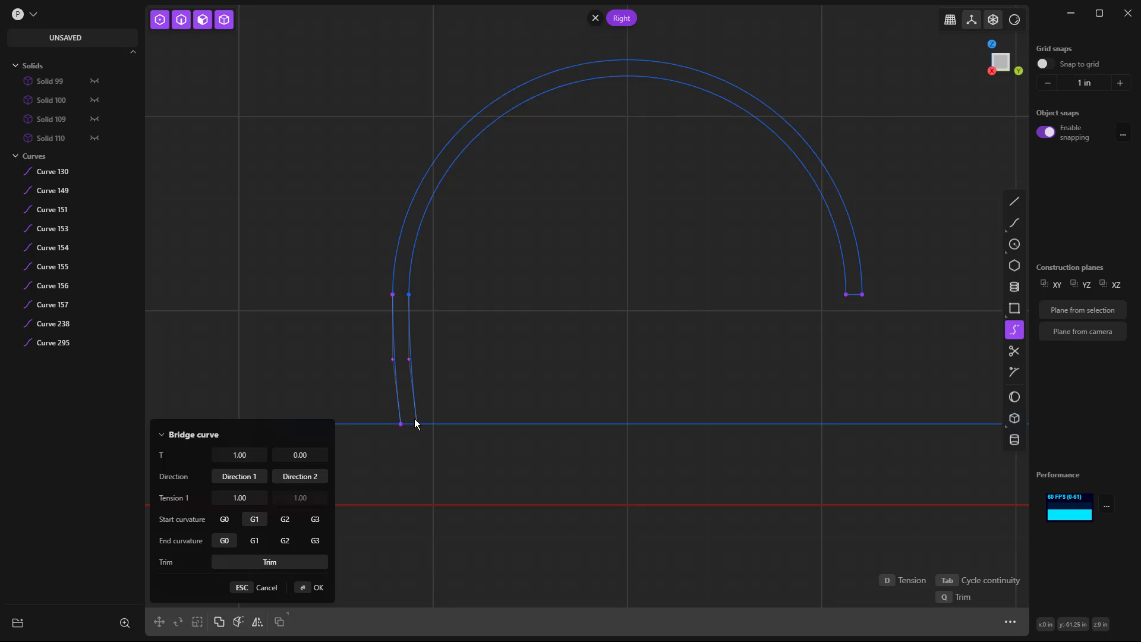
{"action": "key", "text": "Return"}
{"action": "left_click", "coordinate": [474, 336]}
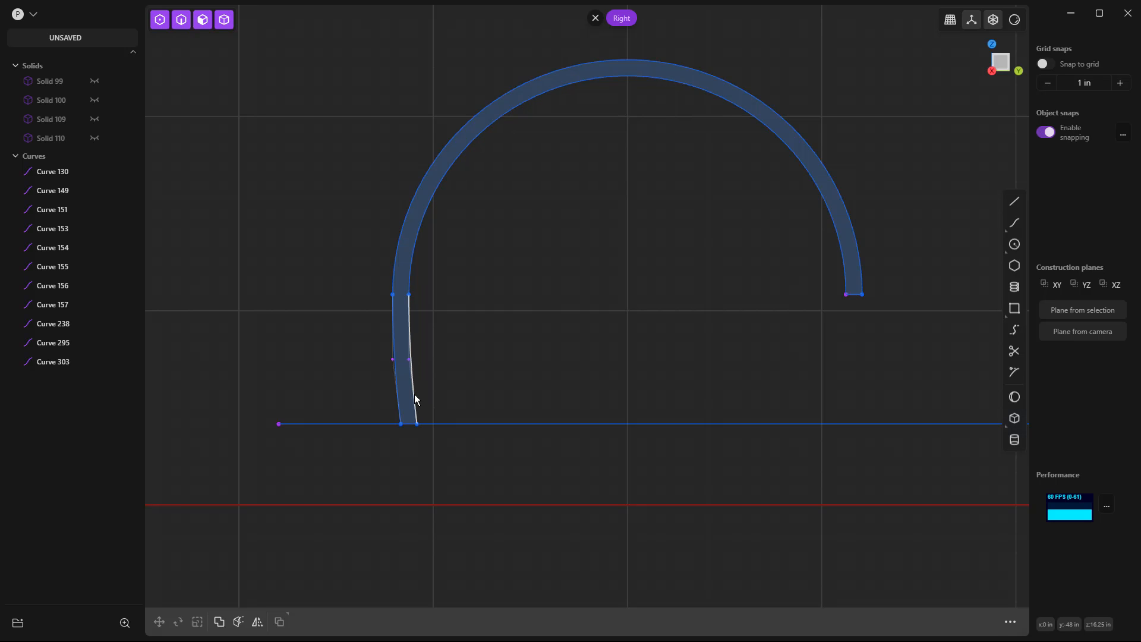
Join the arch's inner and outer arcs with the bridge curves at their left ends.
{"action": "left_click", "coordinate": [414, 397]}
{"action": "left_click", "coordinate": [398, 352]}
{"action": "left_click", "coordinate": [409, 280]}
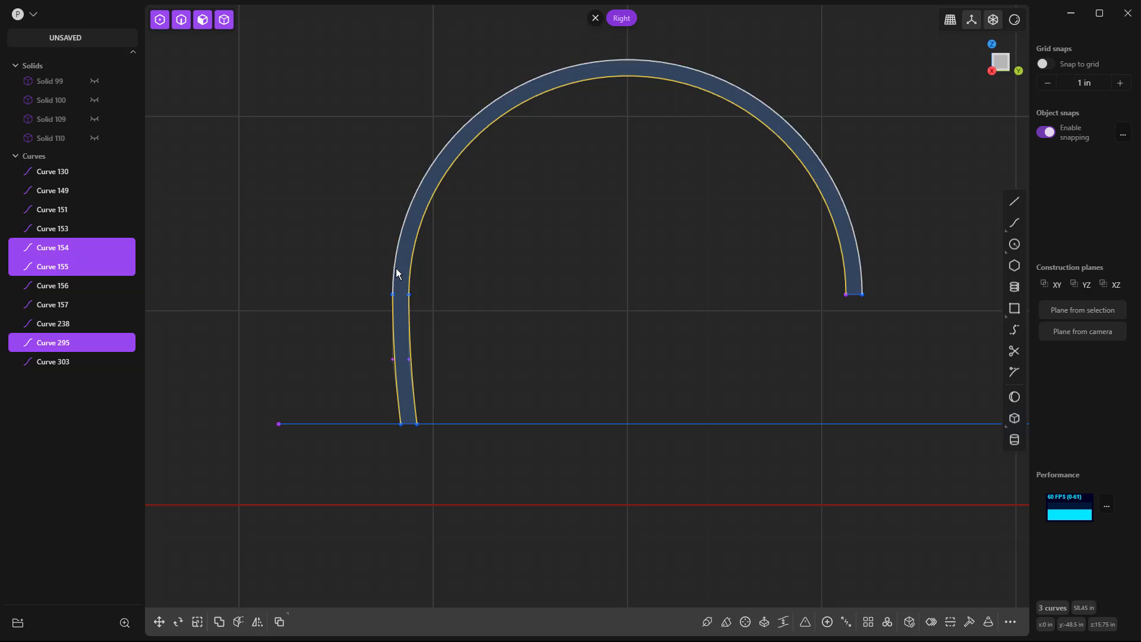
{"action": "left_click", "coordinate": [397, 273]}
{"action": "key", "text": "j"}
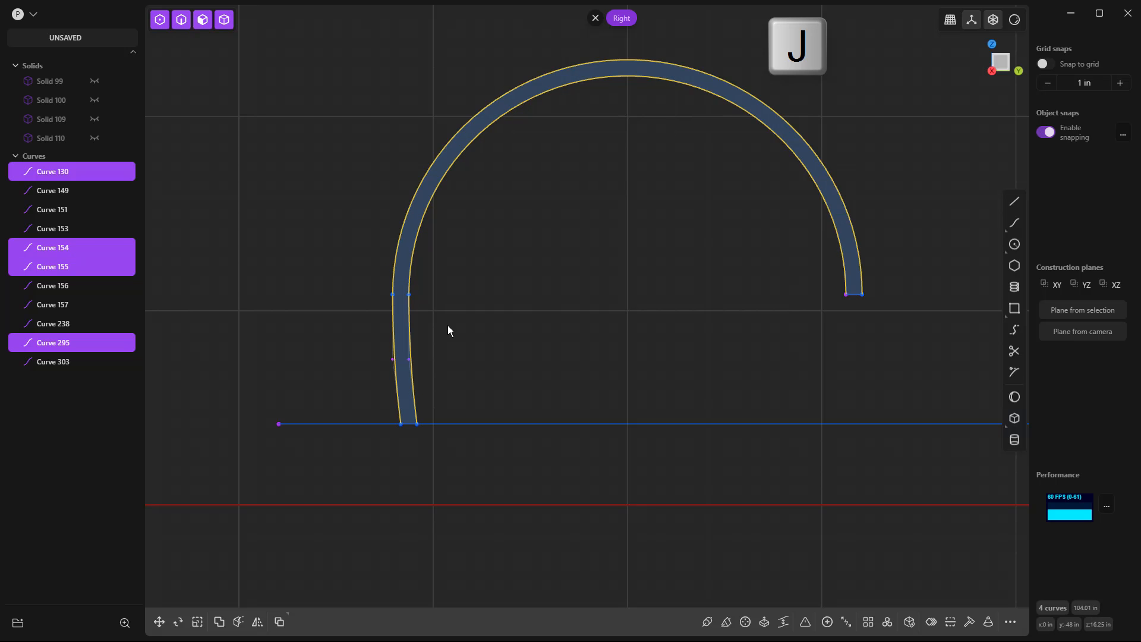
{"action": "scroll", "coordinate": [474, 323], "scroll_direction": "down", "scroll_amount": 2}
{"action": "left_click", "coordinate": [478, 344]}
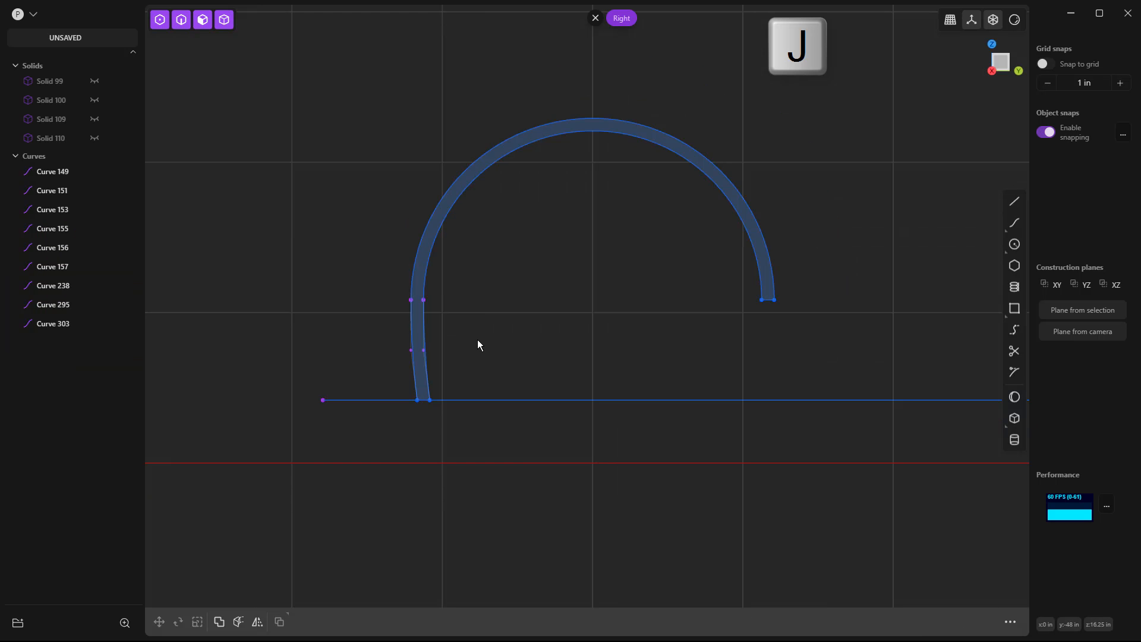
Move the short segment closing the arch's right end -0.5 in along Y and -8 in along Z onto the long horizontal line.
{"action": "middle_click_drag", "start_coordinate": [846, 309], "coordinate": [697, 301], "text": "shift"}
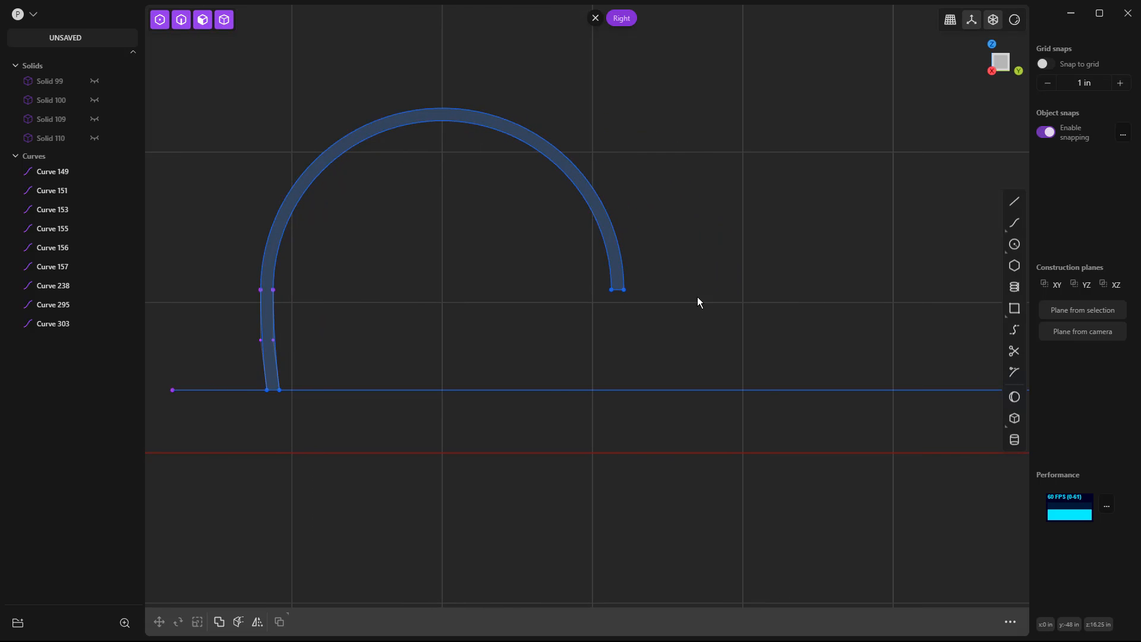
{"action": "scroll", "coordinate": [624, 300], "scroll_direction": "up", "scroll_amount": 1}
{"action": "left_click", "coordinate": [618, 289]}
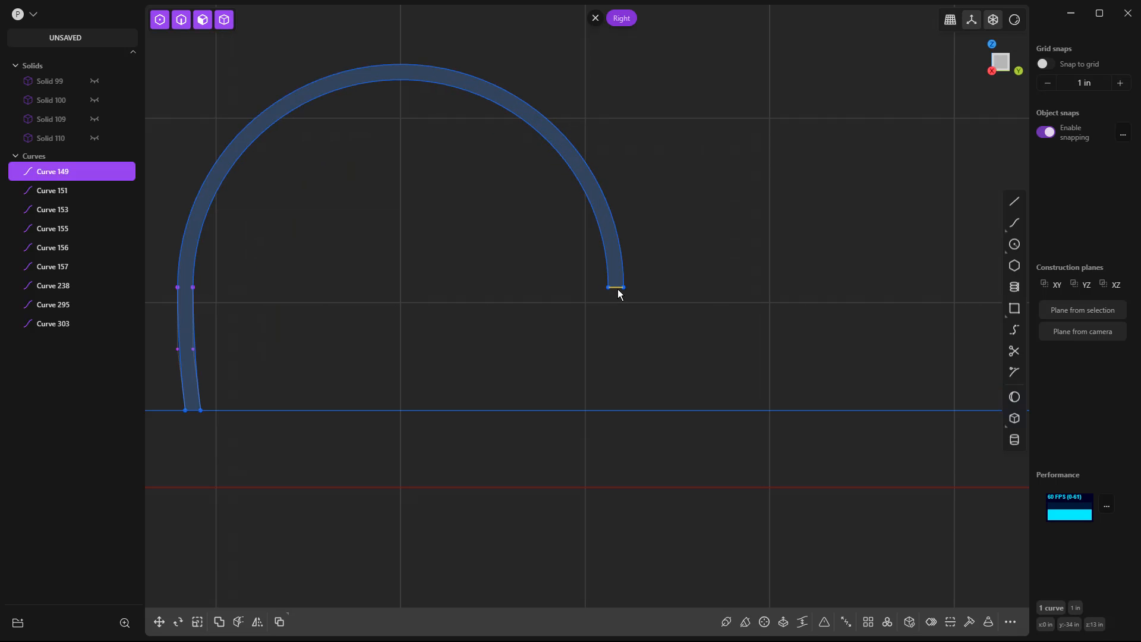
{"action": "key", "text": "g"}
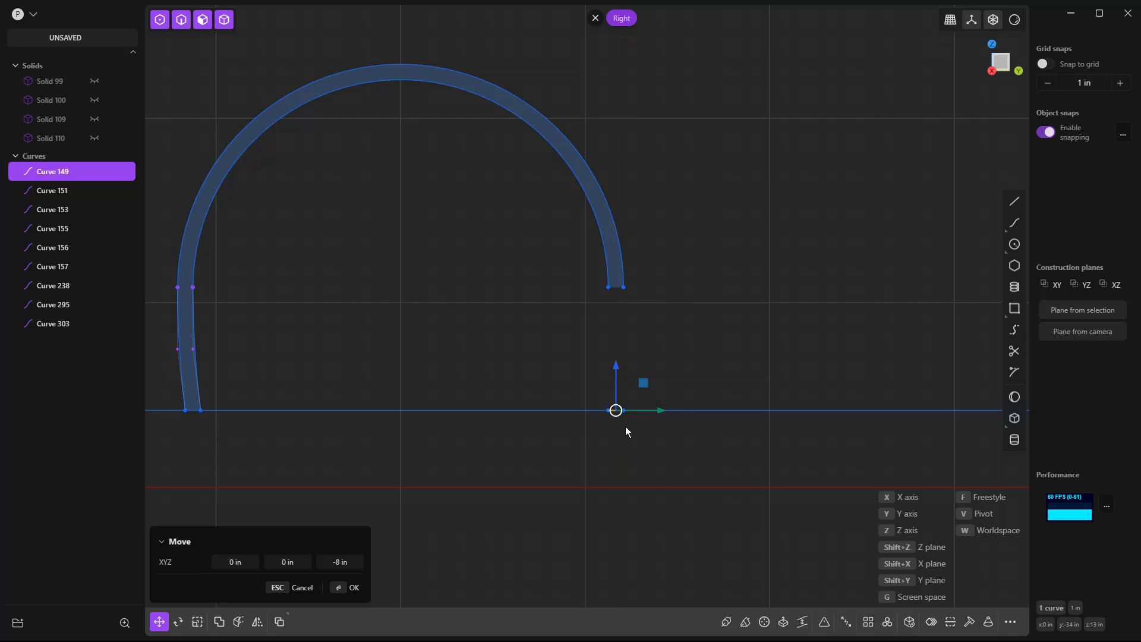
{"action": "key", "text": "Tab"}
{"action": "type", "text": "-0.5"}
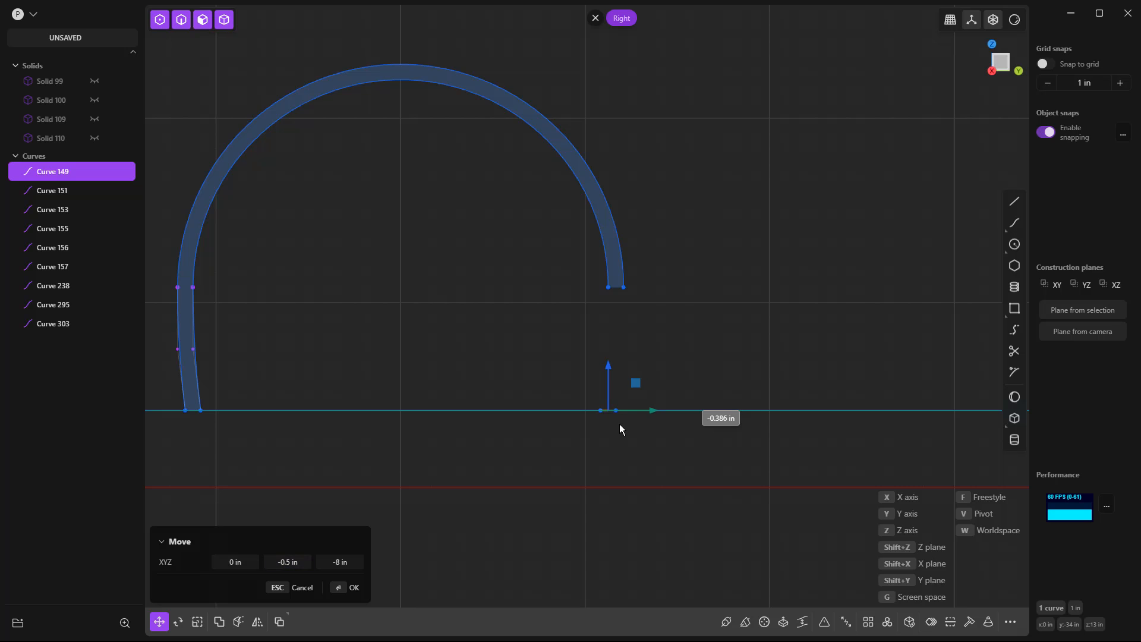
{"action": "key", "text": "Return"}
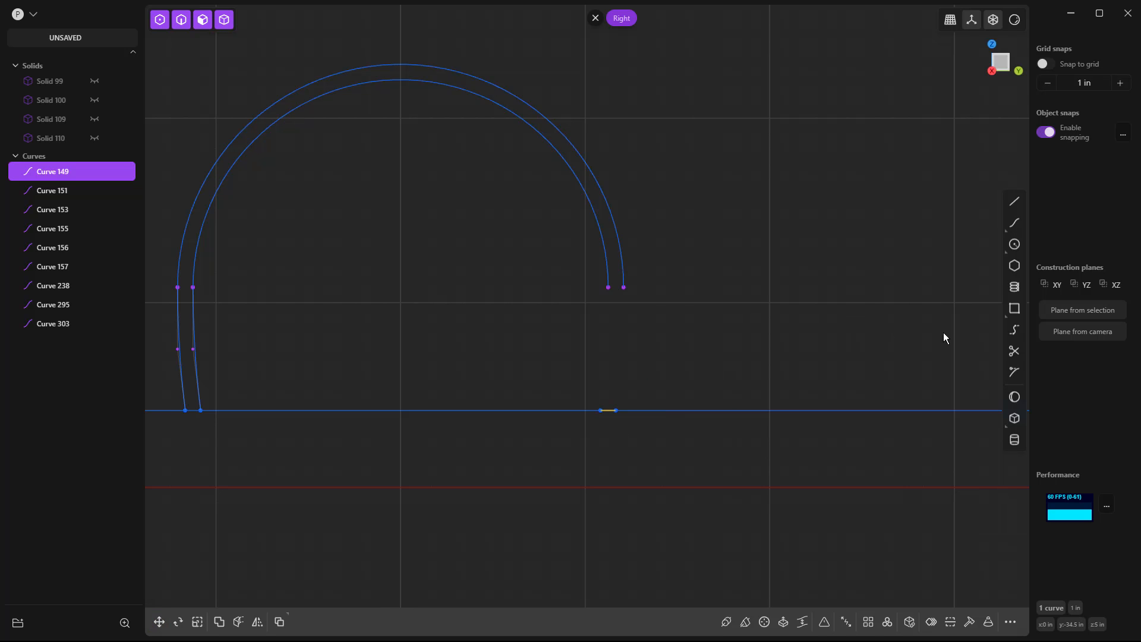
Bridge the outer arc's right end to the moved segment's right endpoint with G1 start and G0 end curvature.
{"action": "left_click", "coordinate": [623, 296]}
{"action": "left_click", "coordinate": [616, 410], "text": "shift"}
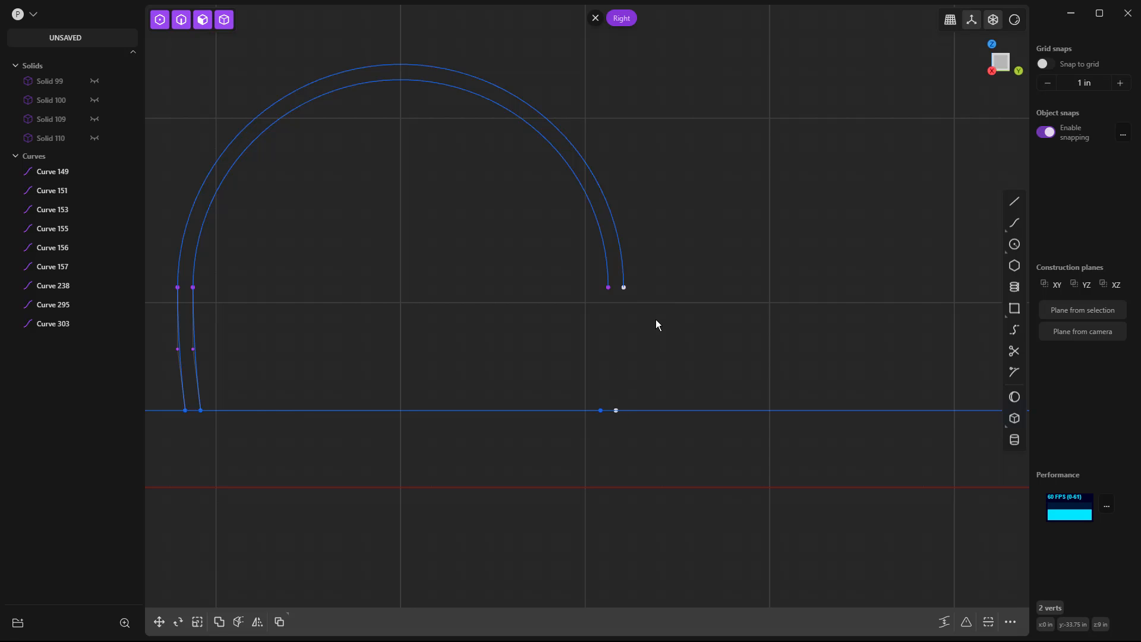
{"action": "key", "text": "l"}
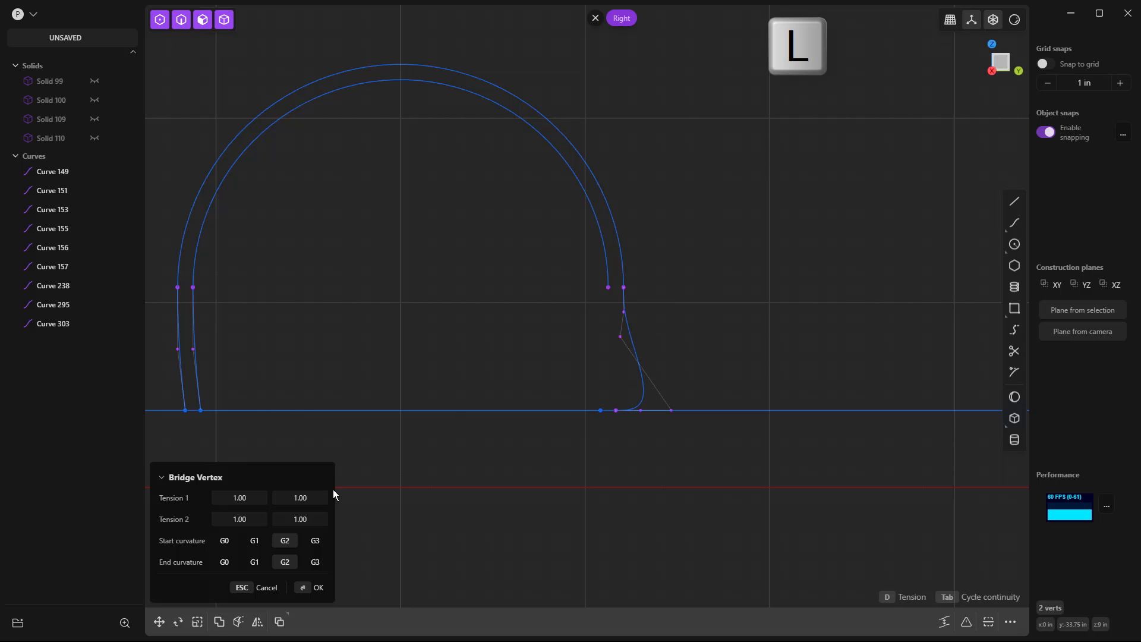
{"action": "left_click", "coordinate": [224, 564]}
{"action": "left_click", "coordinate": [254, 540]}
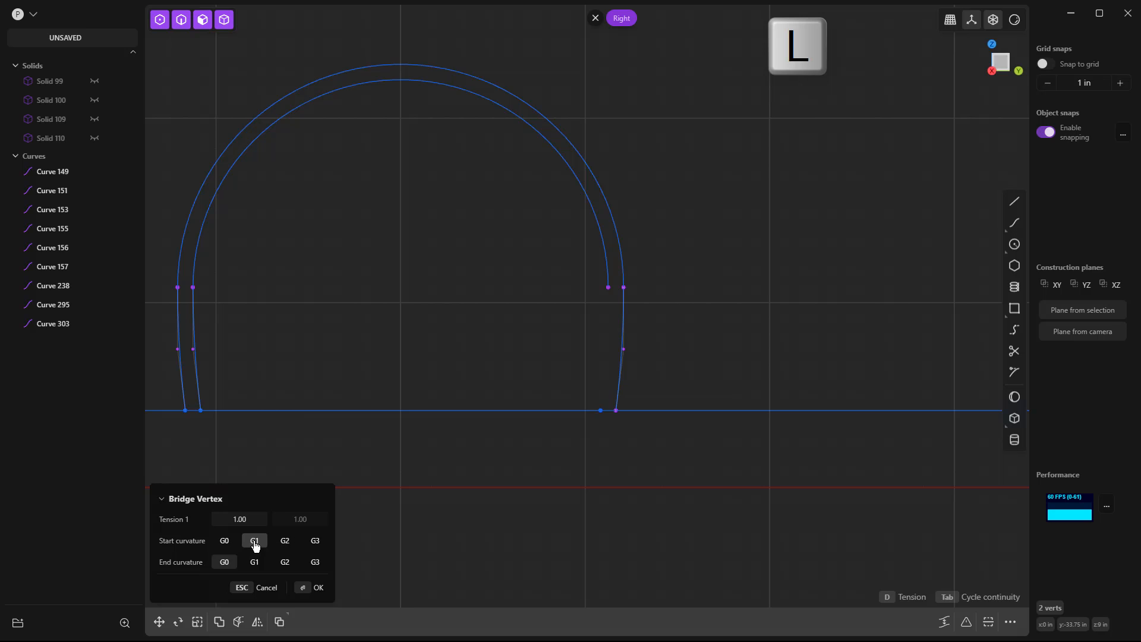
{"action": "key", "text": "Return"}
Bridge the inner arc's right end to the moved segment's left endpoint with G1 start and G0 end curvature.
{"action": "left_click", "coordinate": [607, 289]}
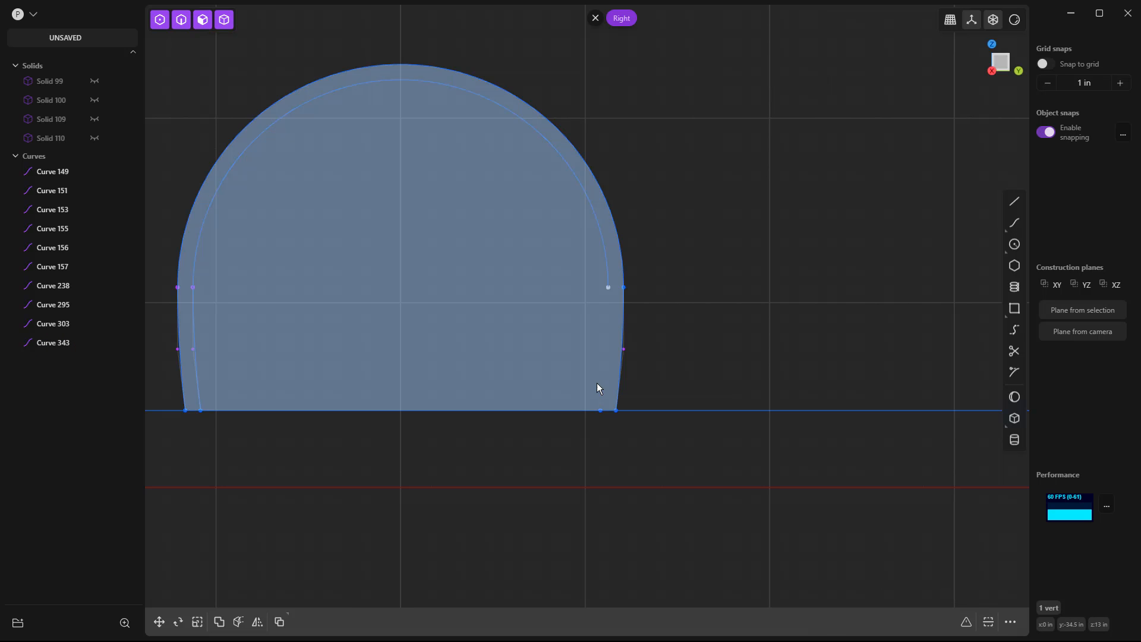
{"action": "left_click", "coordinate": [600, 410], "text": "shift"}
{"action": "key", "text": "l"}
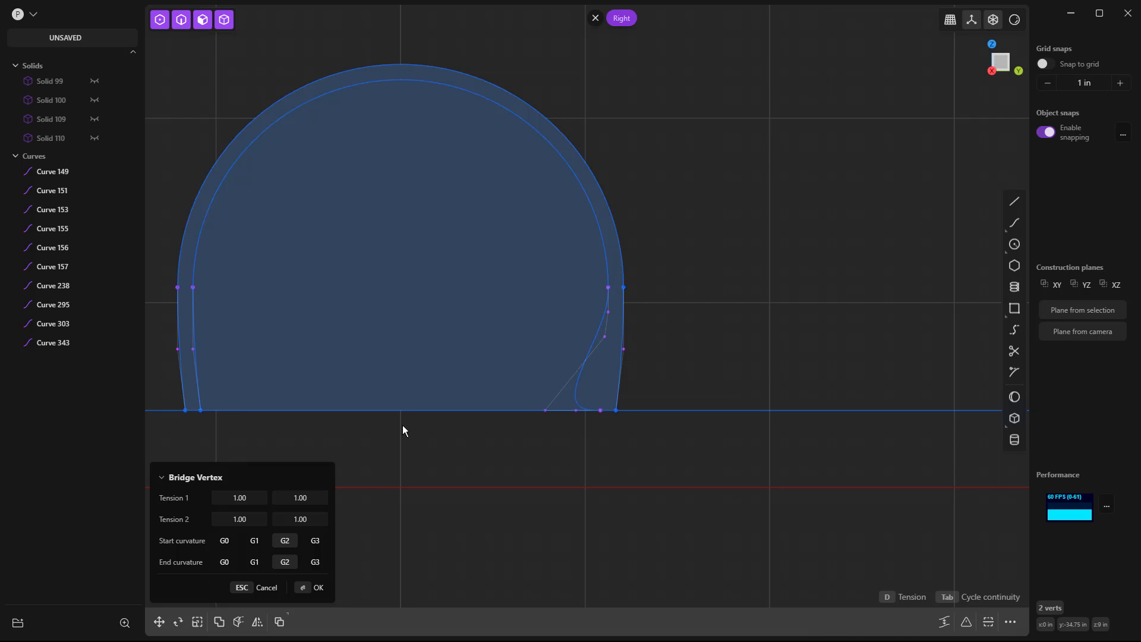
{"action": "left_click", "coordinate": [217, 562]}
{"action": "left_click", "coordinate": [253, 540]}
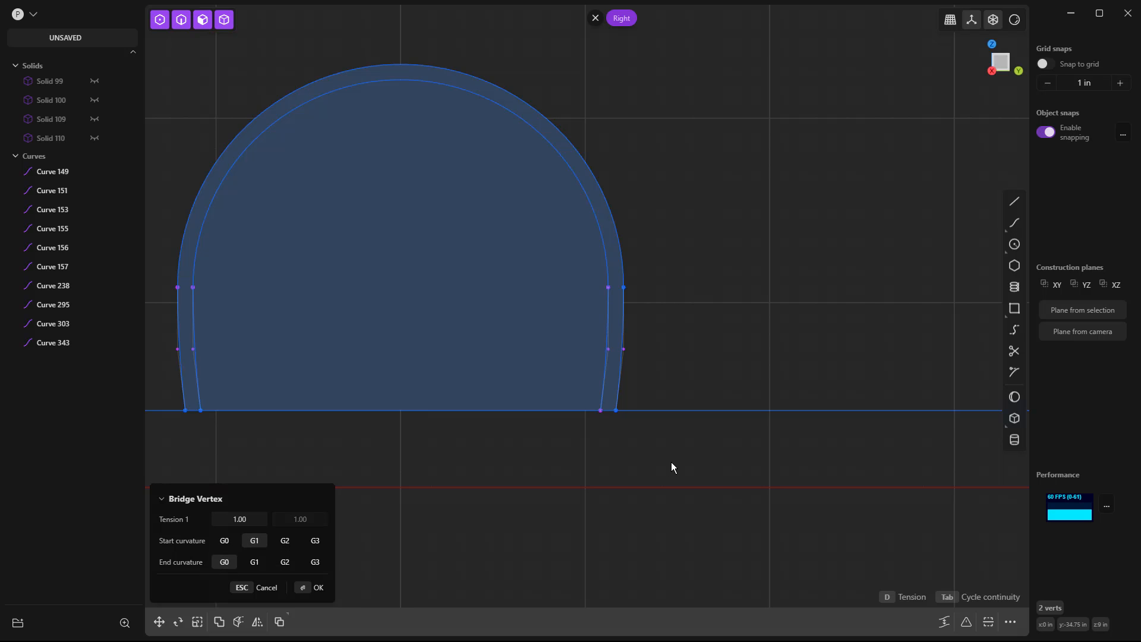
{"action": "key", "text": "Return"}
{"action": "left_click", "coordinate": [671, 461]}
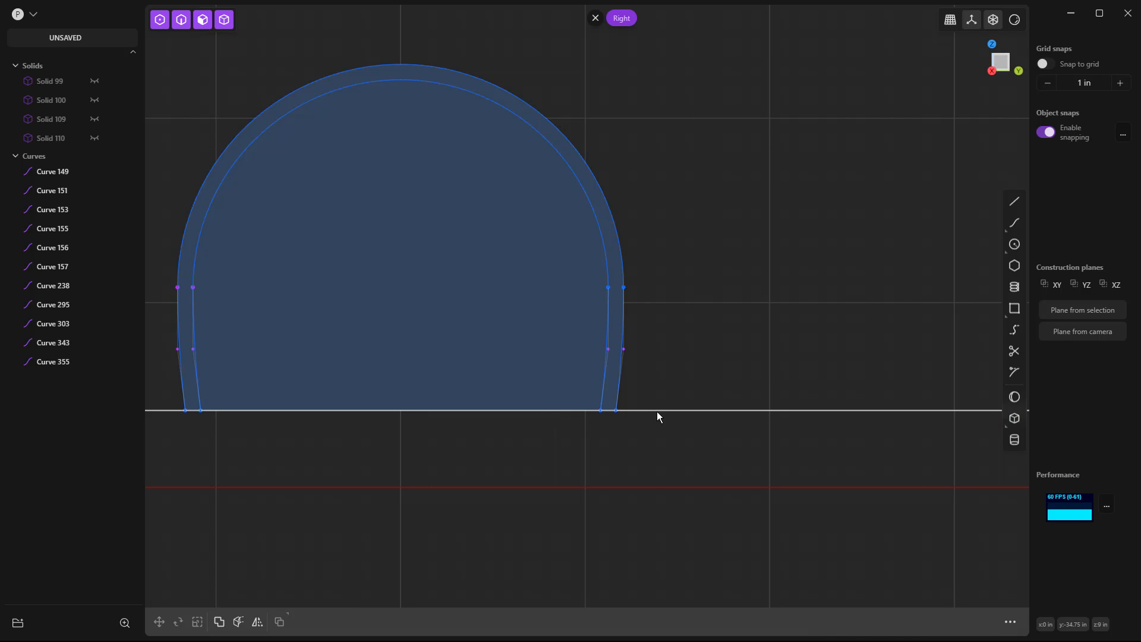
Move the long horizontal line's left endpoint along Y past the origin to about y 19.66 in, short of the right arch.
{"action": "scroll", "coordinate": [645, 408], "scroll_direction": "down", "scroll_amount": 5}
{"action": "left_click", "coordinate": [743, 416]}
{"action": "mouse_move", "coordinate": [670, 440]}
{"action": "middle_mouse_down", "text": "shift"}
{"action": "mouse_move", "coordinate": [354, 440]}
{"action": "mouse_move", "coordinate": [688, 439]}
{"action": "middle_mouse_up", "text": "shift"}
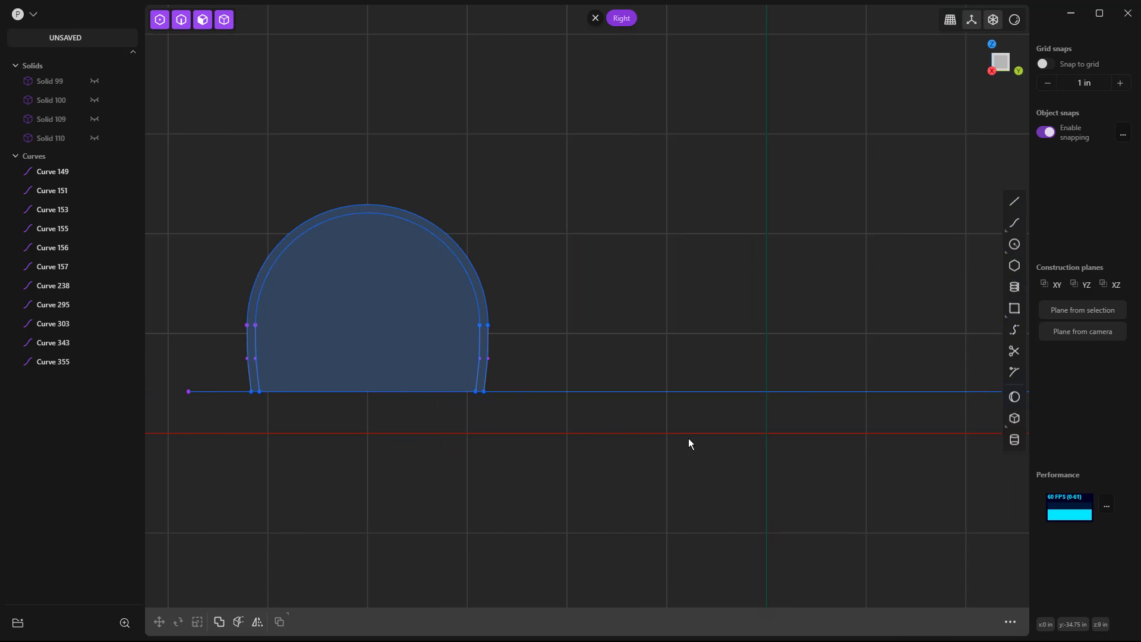
{"action": "left_click", "coordinate": [222, 391]}
{"action": "scroll", "coordinate": [225, 401], "scroll_direction": "down", "scroll_amount": 4}
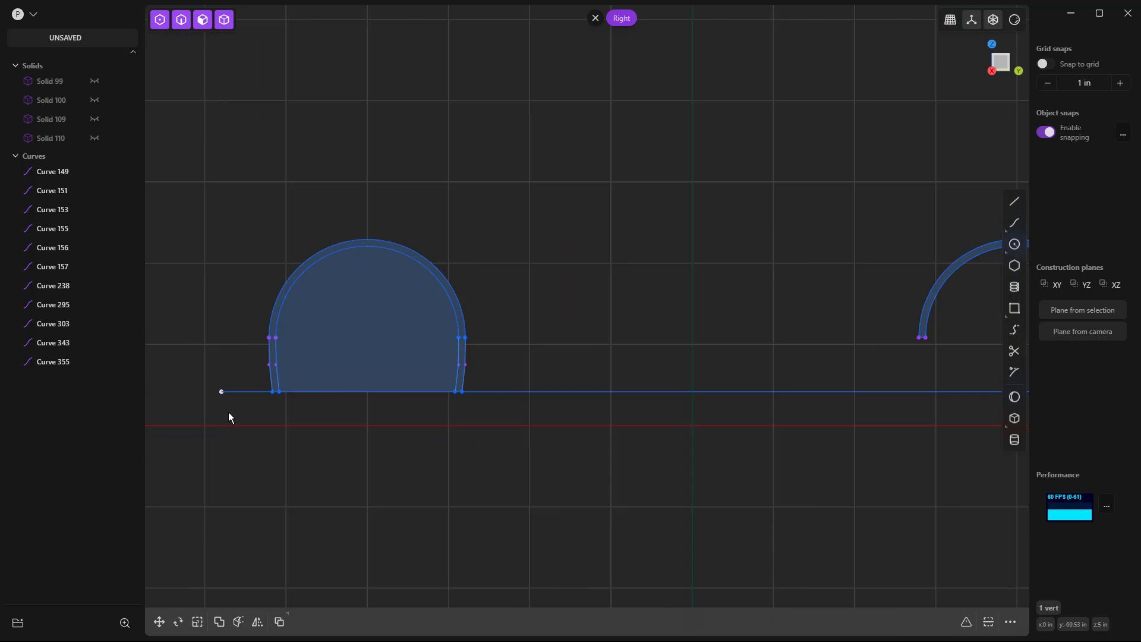
{"action": "key", "text": "g"}
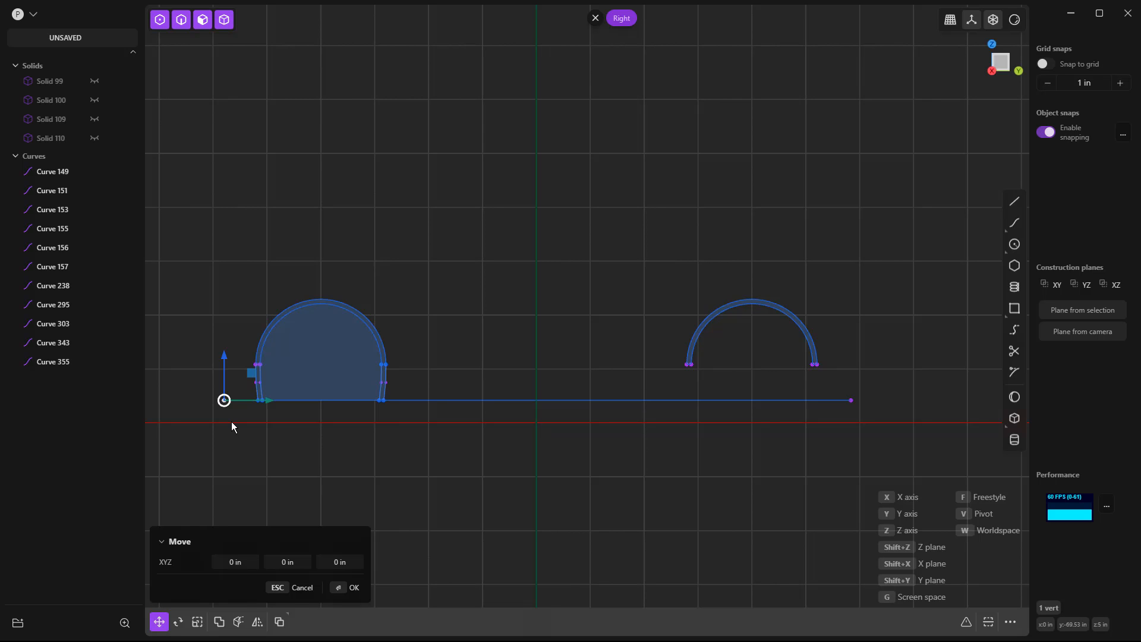
{"action": "left_click", "coordinate": [627, 442]}
{"action": "scroll", "coordinate": [259, 412], "scroll_direction": "up", "scroll_amount": 8}
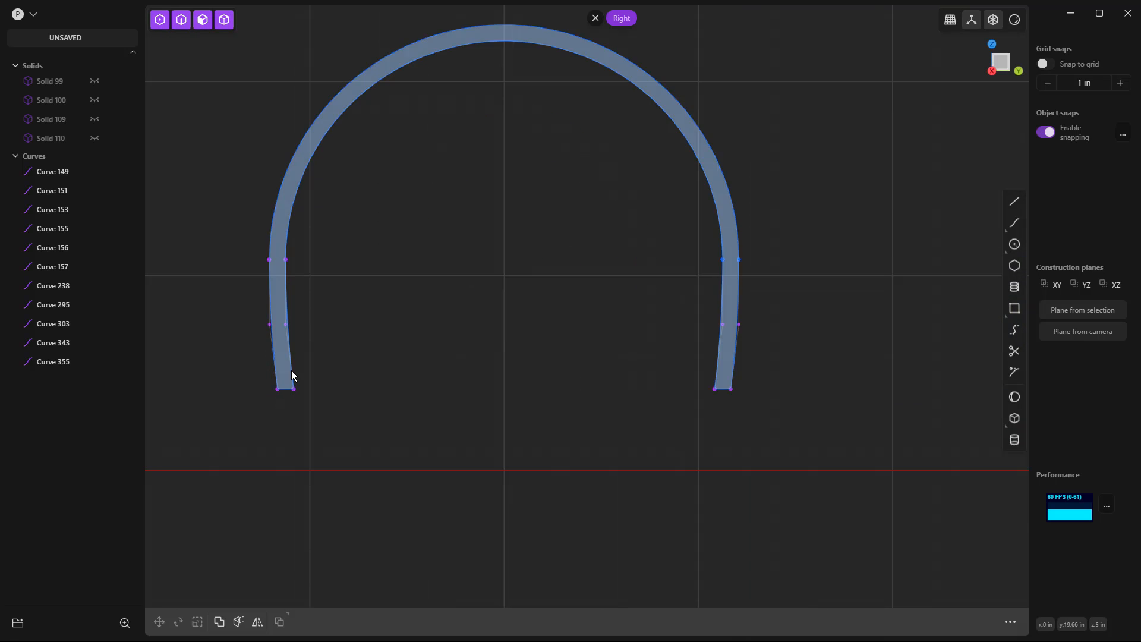
Join the left arch's inner and outer curves, its right-end bridge curves and both short closing segments into one curve.
{"action": "left_click", "coordinate": [294, 367]}
{"action": "left_click", "coordinate": [273, 351]}
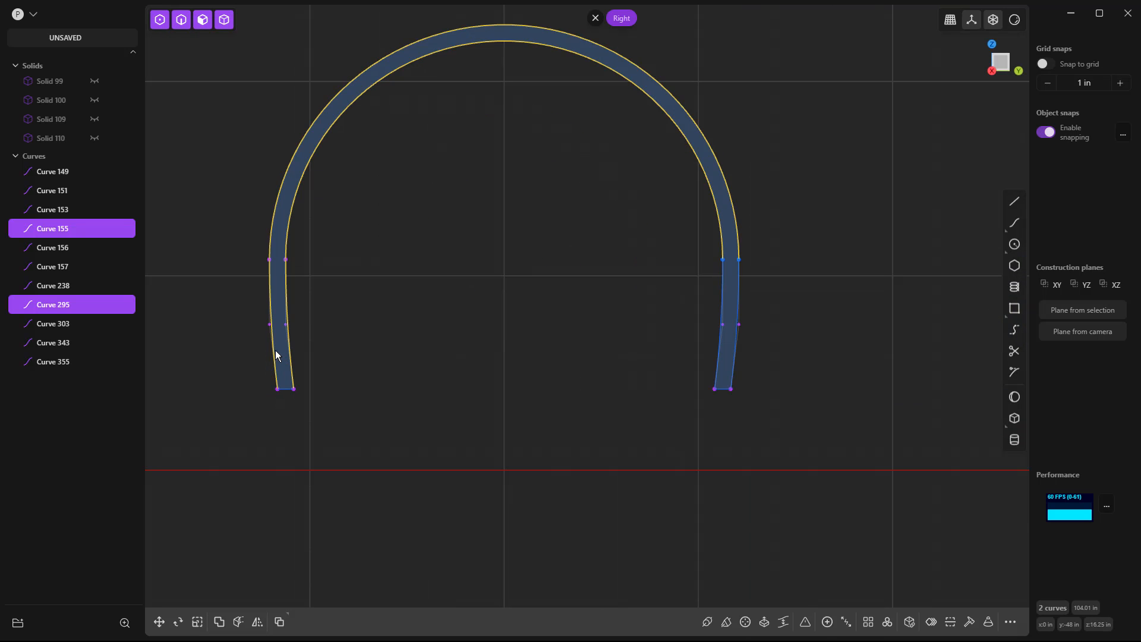
{"action": "left_click", "coordinate": [737, 287]}
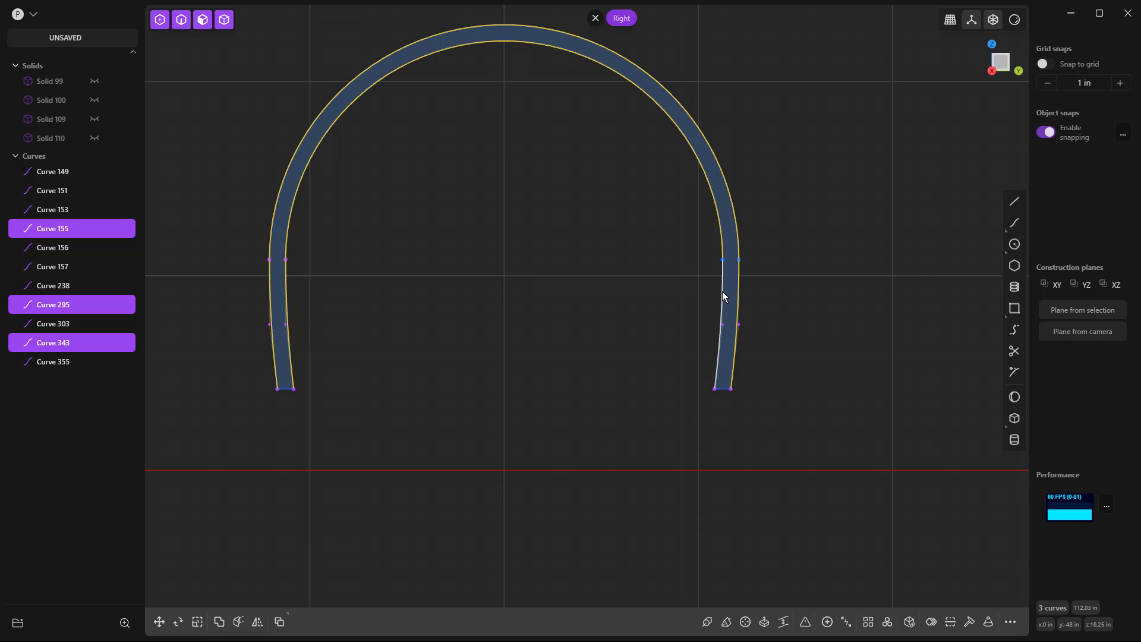
{"action": "left_click", "coordinate": [723, 293]}
{"action": "left_click", "coordinate": [721, 390]}
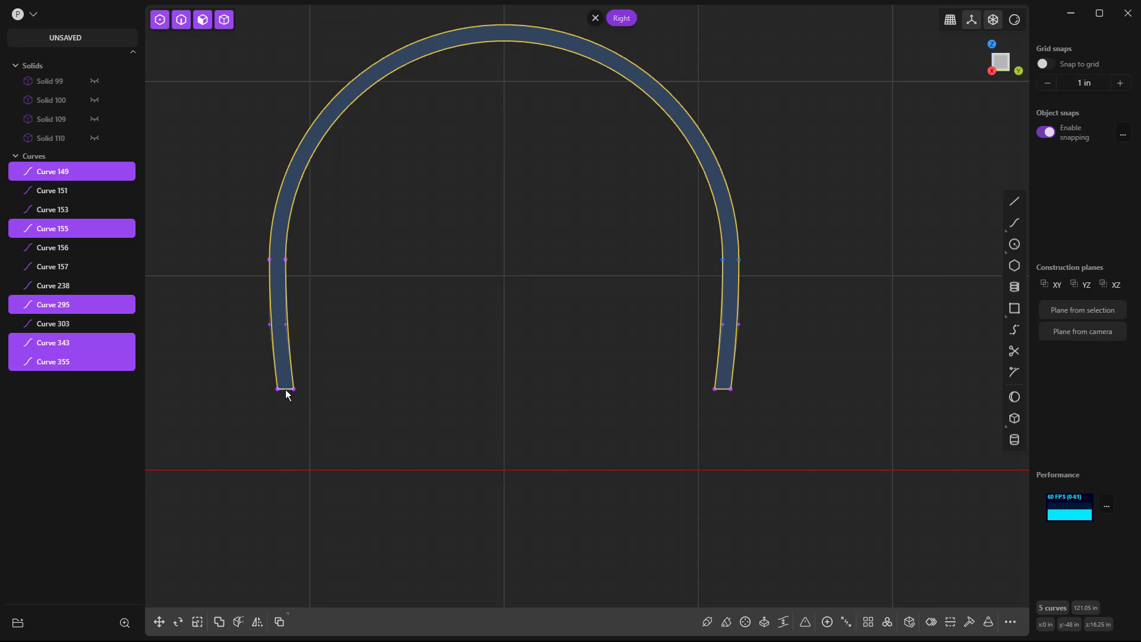
{"action": "left_click", "coordinate": [285, 389]}
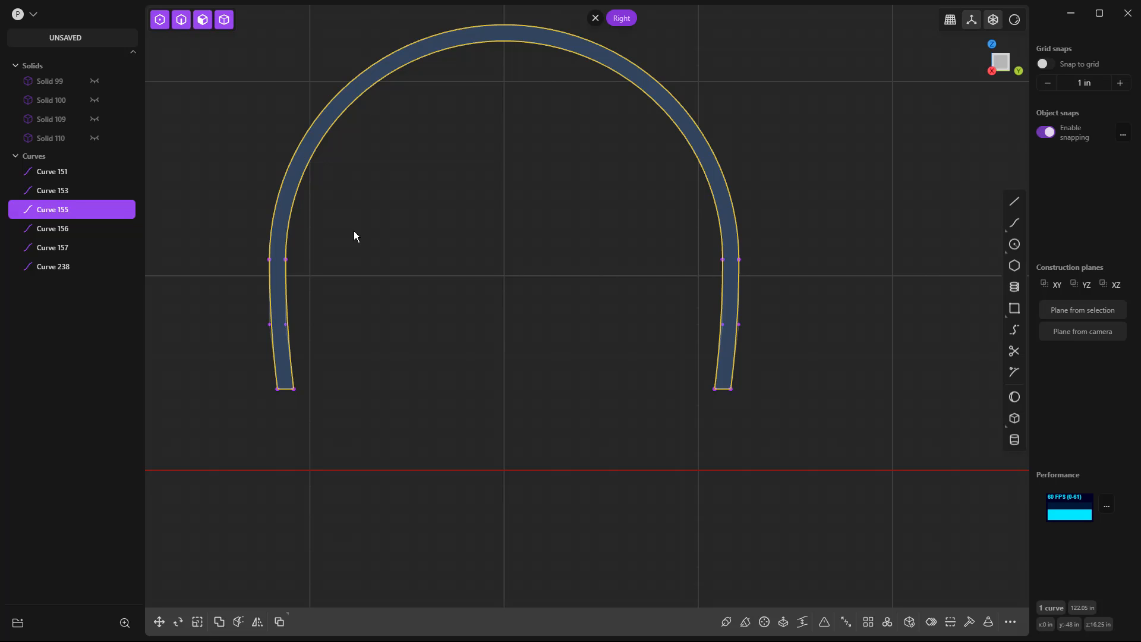
{"action": "left_click", "coordinate": [391, 236]}
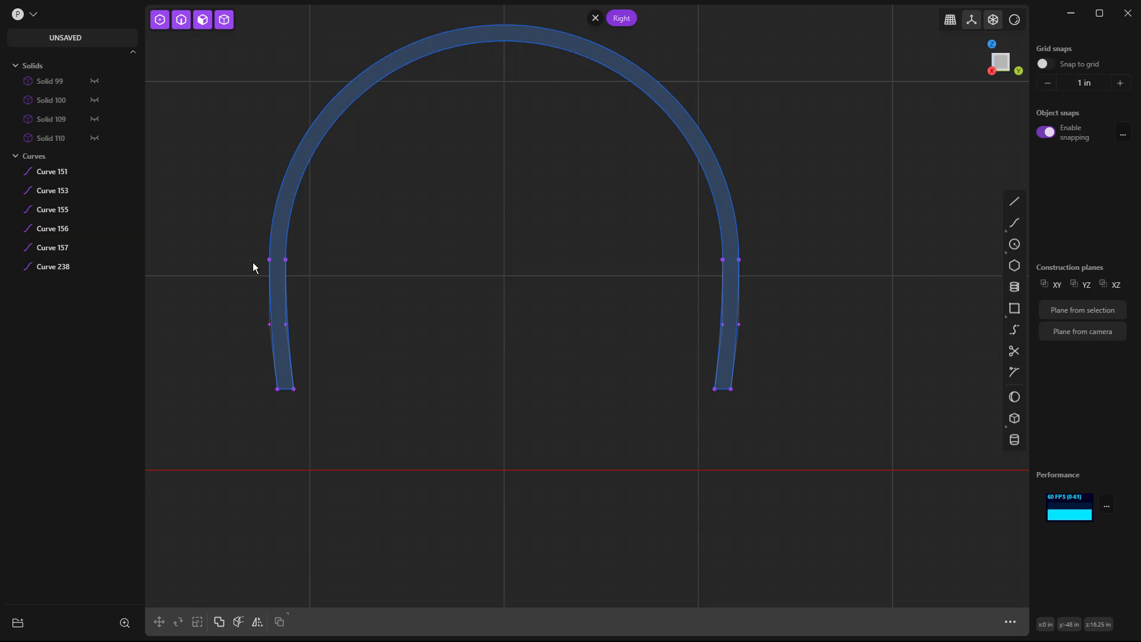
Select the joined left arch outline, including in edge-only selection mode, to check that it behaves as a single curve.
{"action": "left_click", "coordinate": [270, 278]}
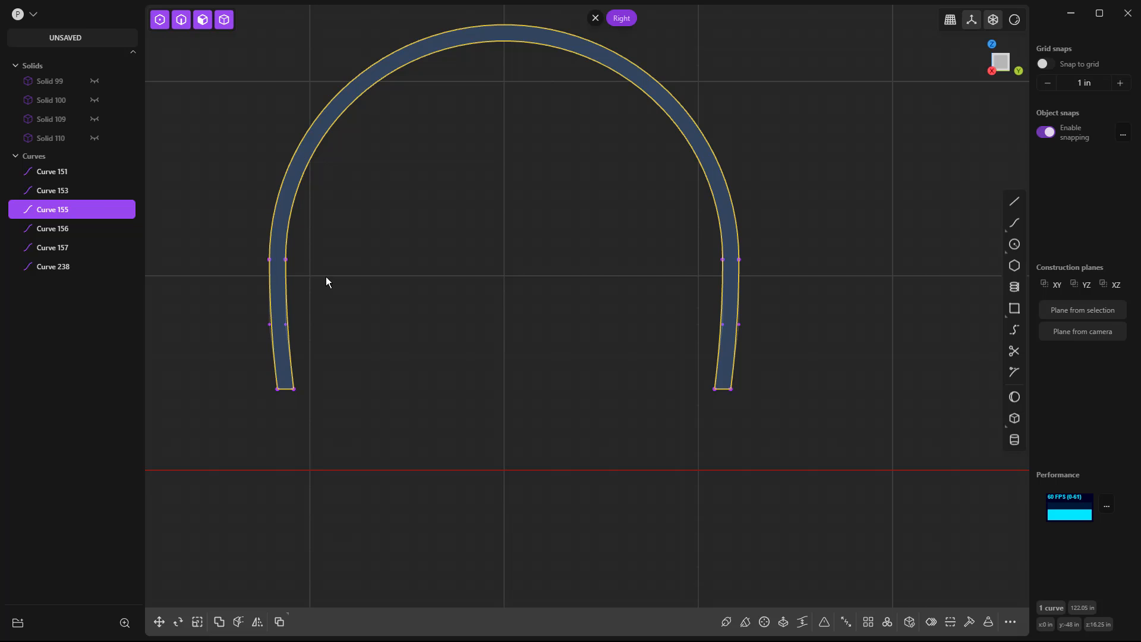
{"action": "left_click", "coordinate": [343, 279]}
{"action": "left_click", "coordinate": [183, 24]}
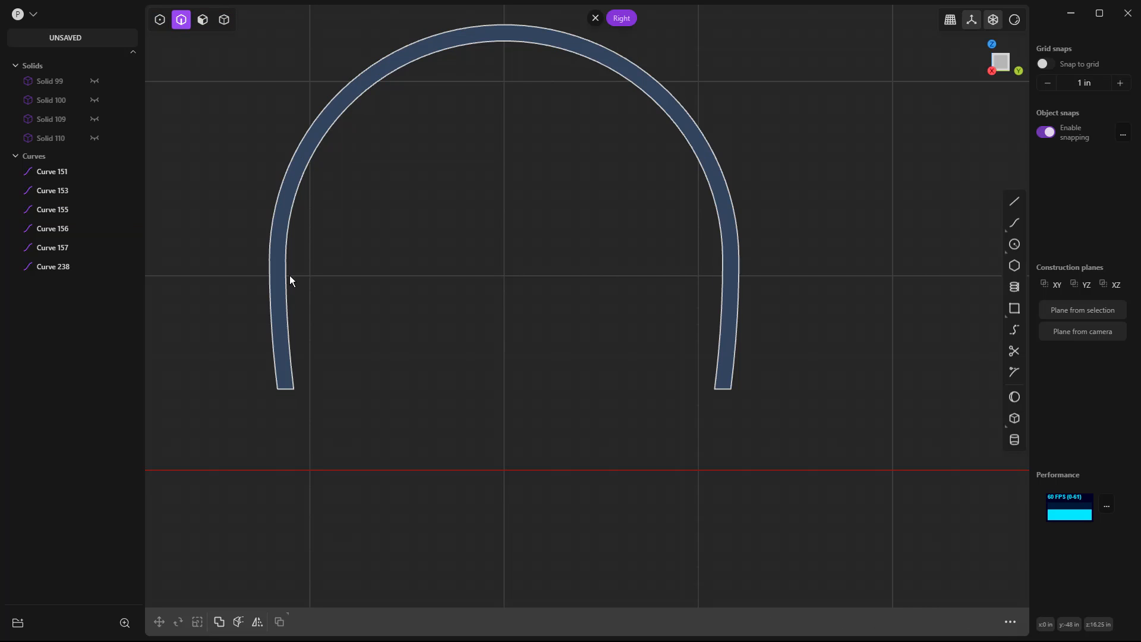
{"action": "key", "text": "2"}
{"action": "left_click", "coordinate": [270, 284]}
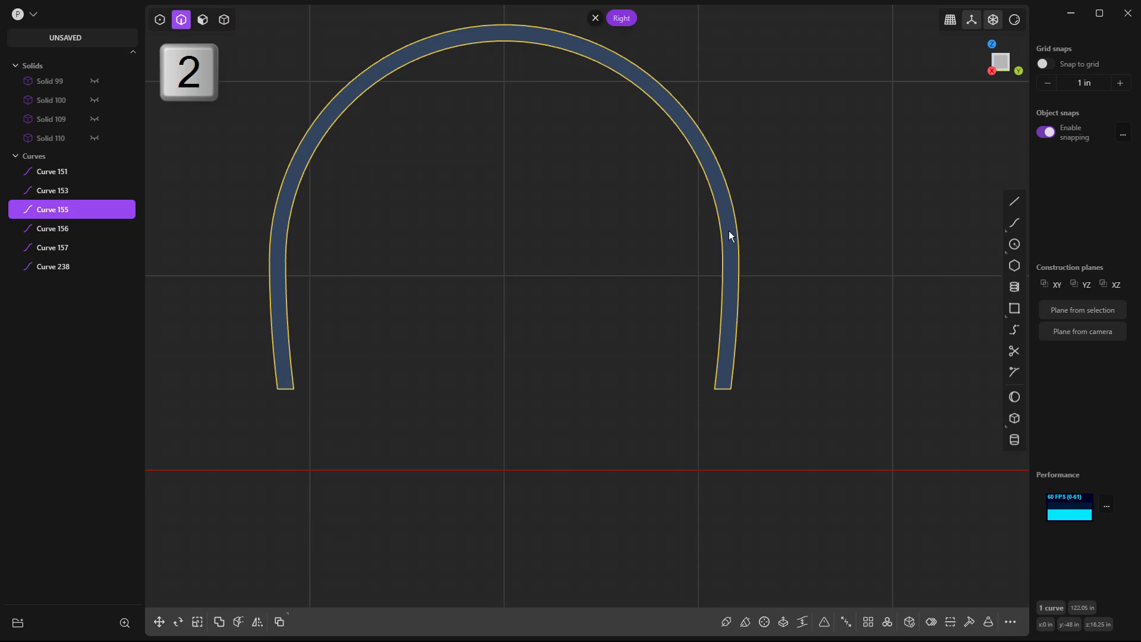
{"action": "left_click", "coordinate": [311, 334]}
{"action": "left_click", "coordinate": [1014, 201]}
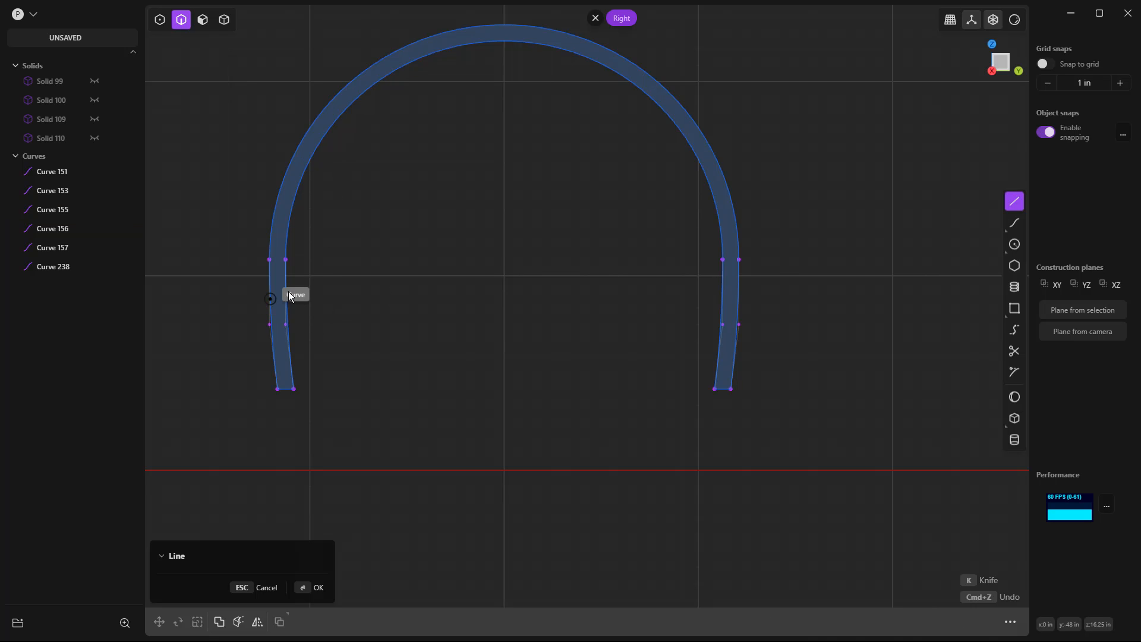
{"action": "left_click", "coordinate": [286, 260]}
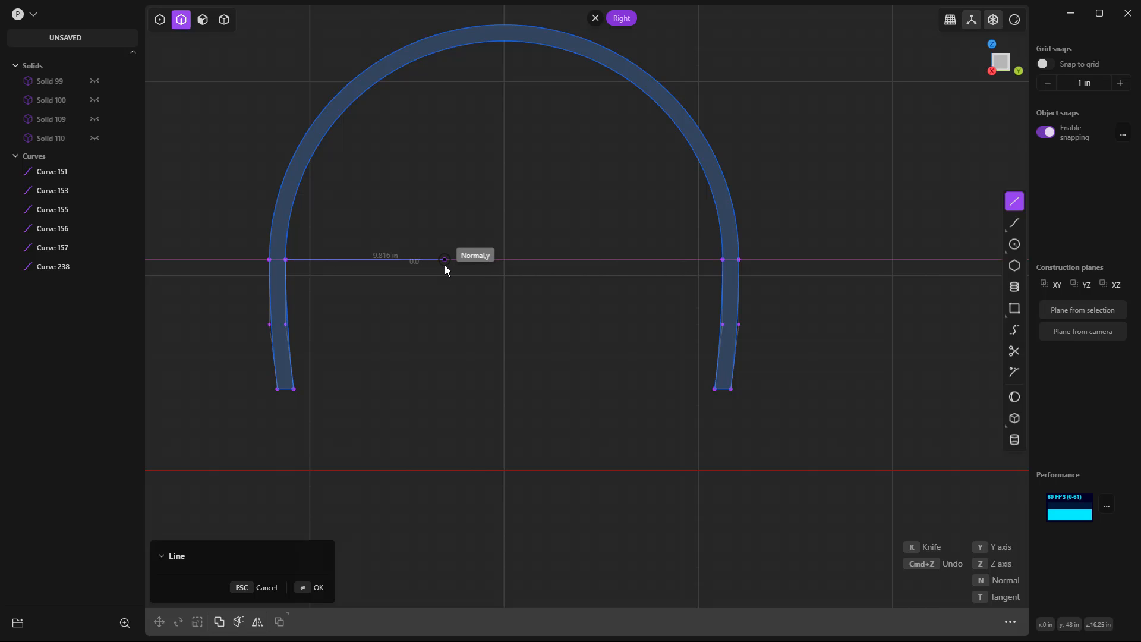
{"action": "key", "text": "Escape"}
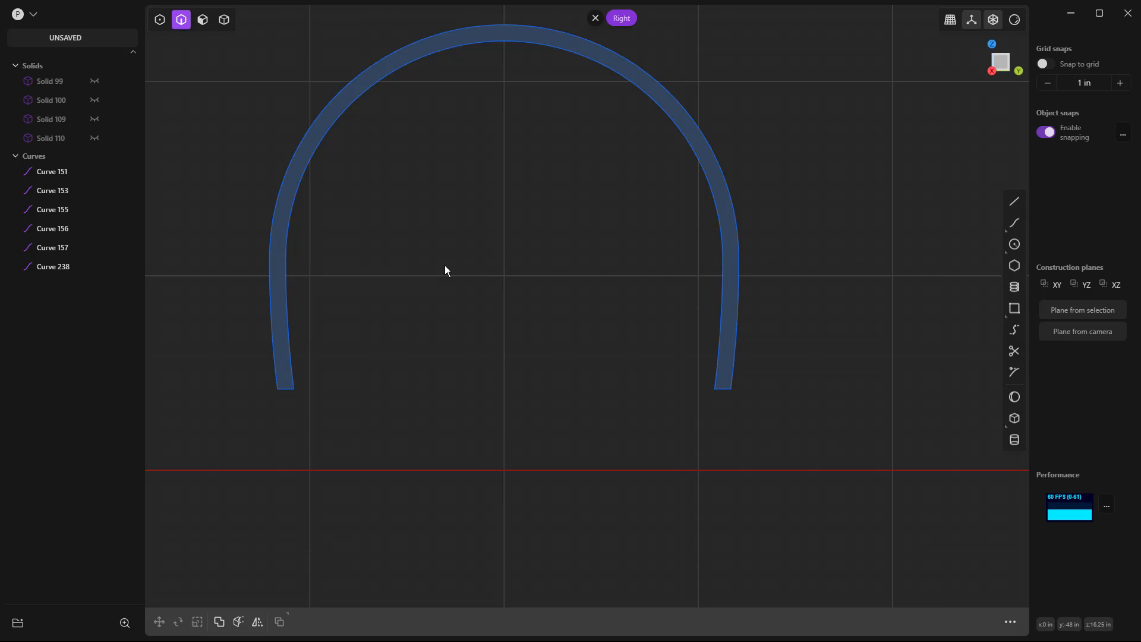
Re-enable all selection modes and bring the right arch and the shortened horizontal line into close view.
{"action": "key", "text": "5"}
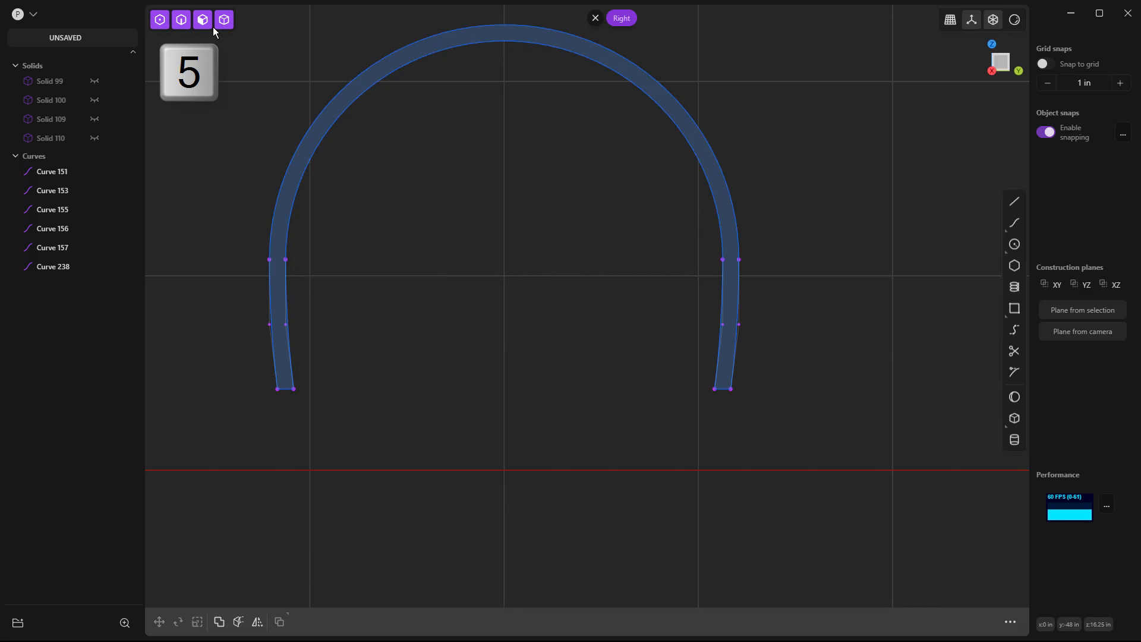
{"action": "scroll", "coordinate": [306, 239], "scroll_direction": "down", "scroll_amount": 1}
{"action": "scroll", "coordinate": [324, 326], "scroll_direction": "down", "scroll_amount": 5}
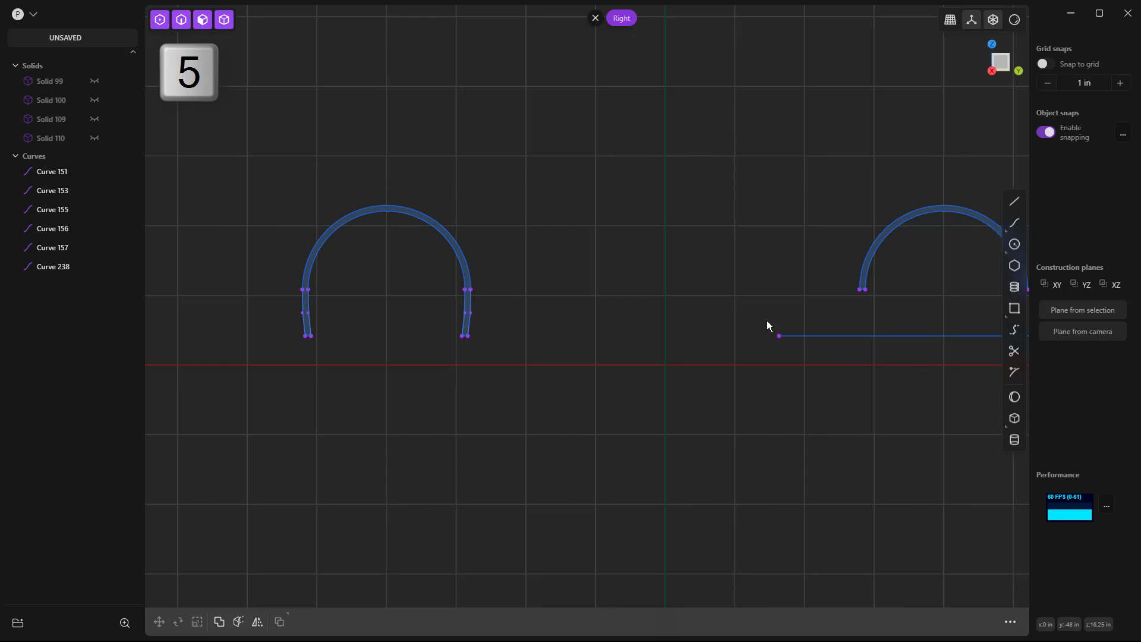
{"action": "middle_click_drag", "start_coordinate": [807, 322], "coordinate": [512, 309]}
{"action": "scroll", "coordinate": [751, 307], "scroll_direction": "up", "scroll_amount": 2}
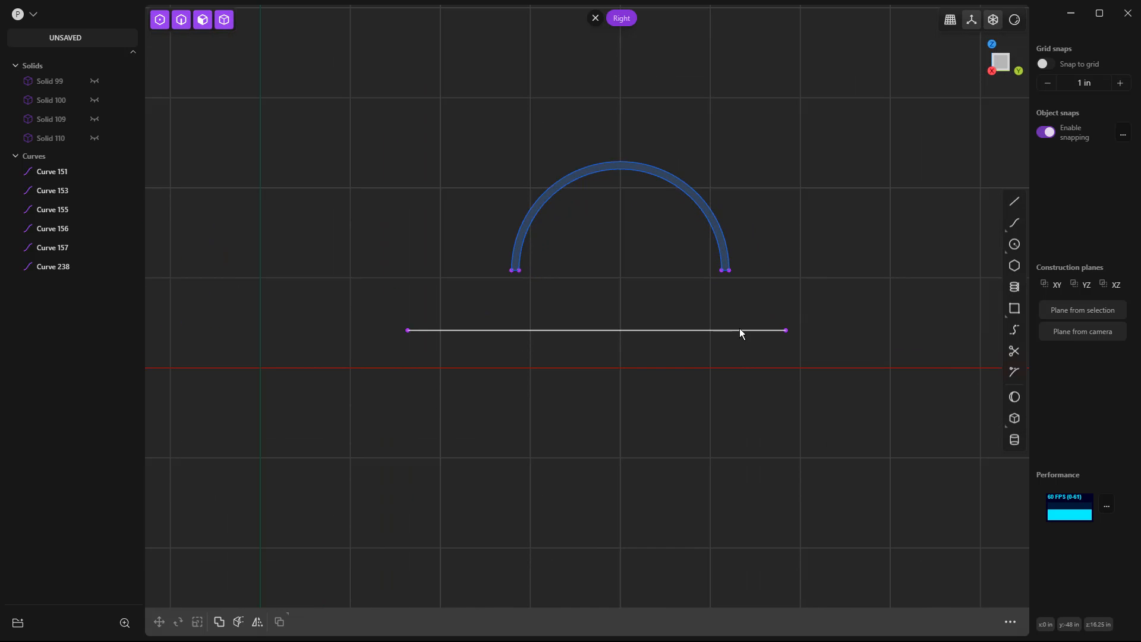
{"action": "scroll", "coordinate": [731, 327], "scroll_direction": "up", "scroll_amount": 2}
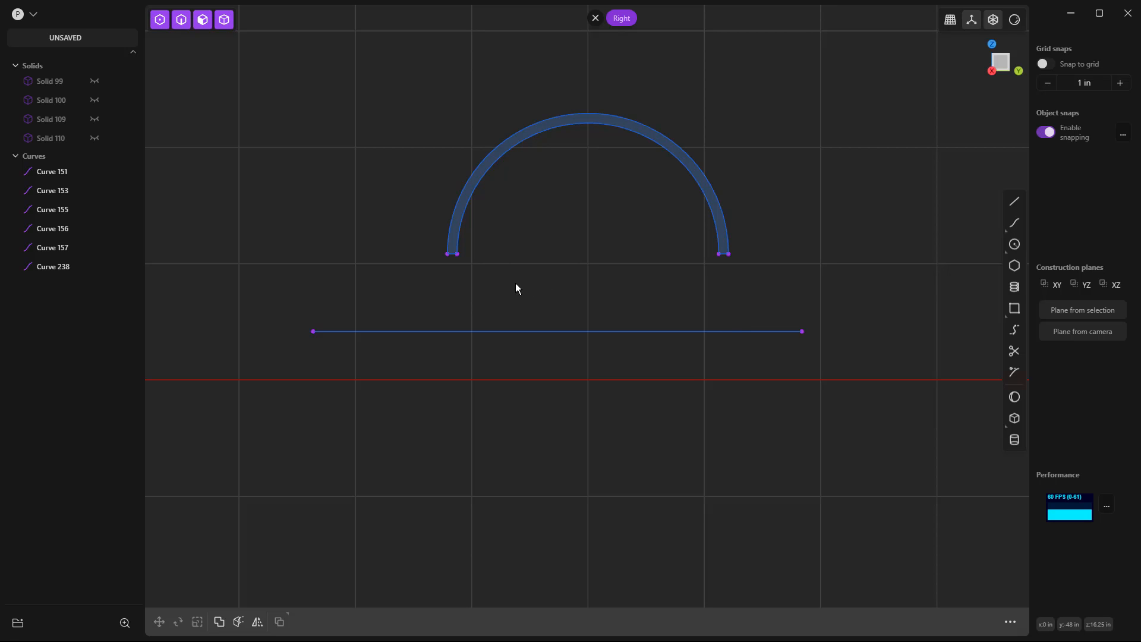
{"action": "scroll", "coordinate": [499, 278], "scroll_direction": "up", "scroll_amount": 2}
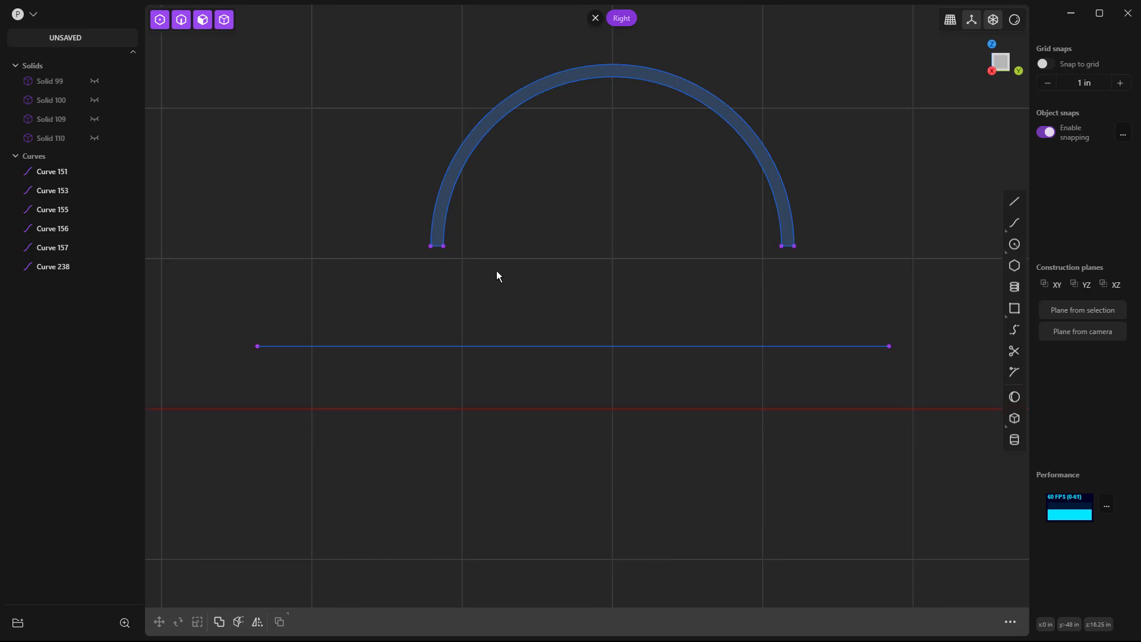
{"action": "left_click", "coordinate": [437, 248]}
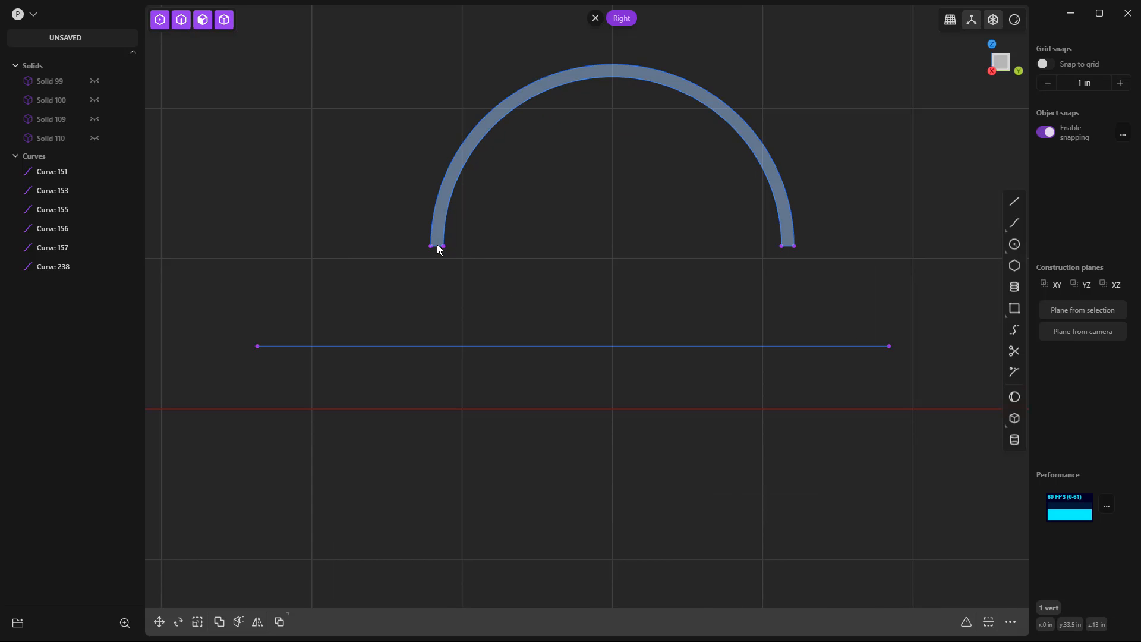
{"action": "scroll", "coordinate": [438, 250], "scroll_direction": "up", "scroll_amount": 5}
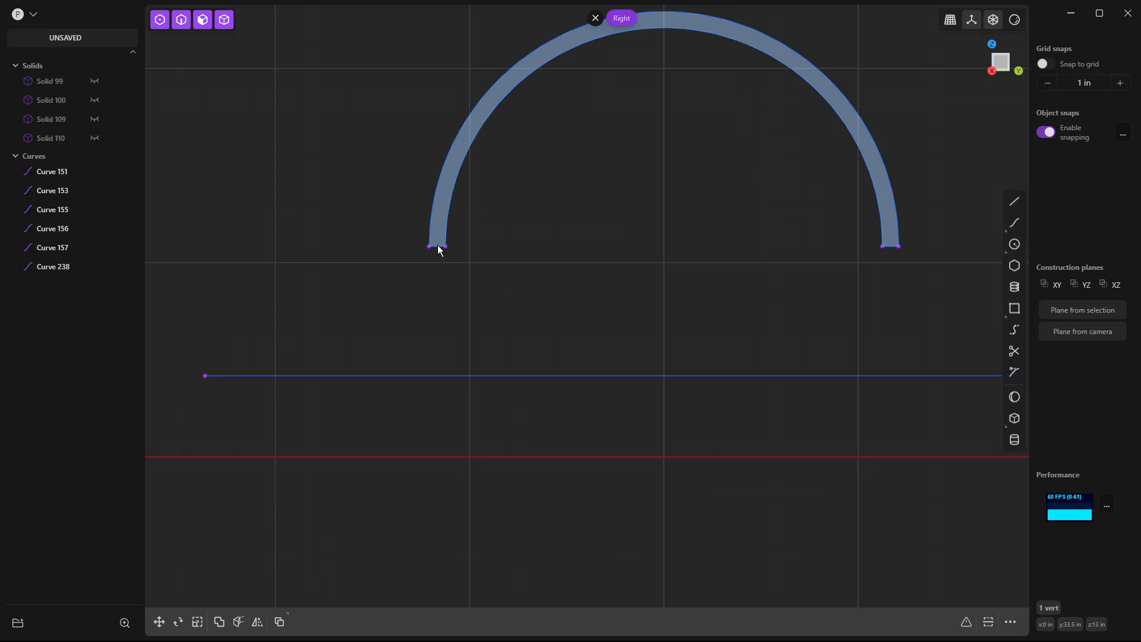
{"action": "left_click", "coordinate": [438, 245]}
{"action": "key", "text": "e"}
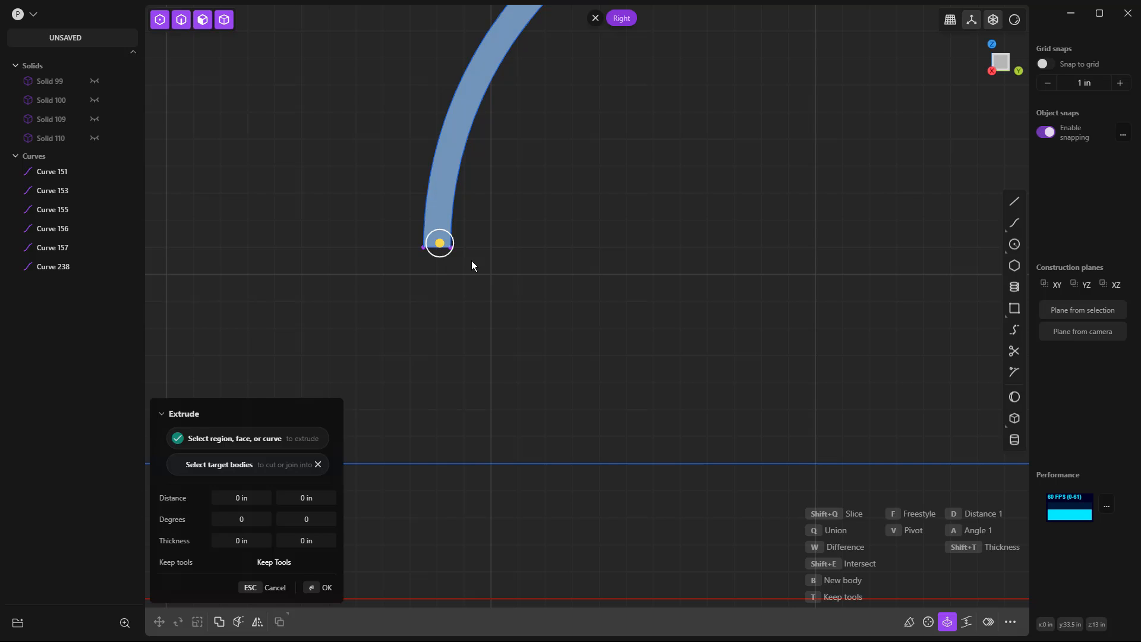
{"action": "key", "text": "Escape"}
Move the short segment closing the right arch's left end straight down along Z onto the horizontal line.
{"action": "left_click", "coordinate": [433, 248]}
{"action": "scroll", "coordinate": [451, 269], "scroll_direction": "down", "scroll_amount": 3}
{"action": "key", "text": "g"}
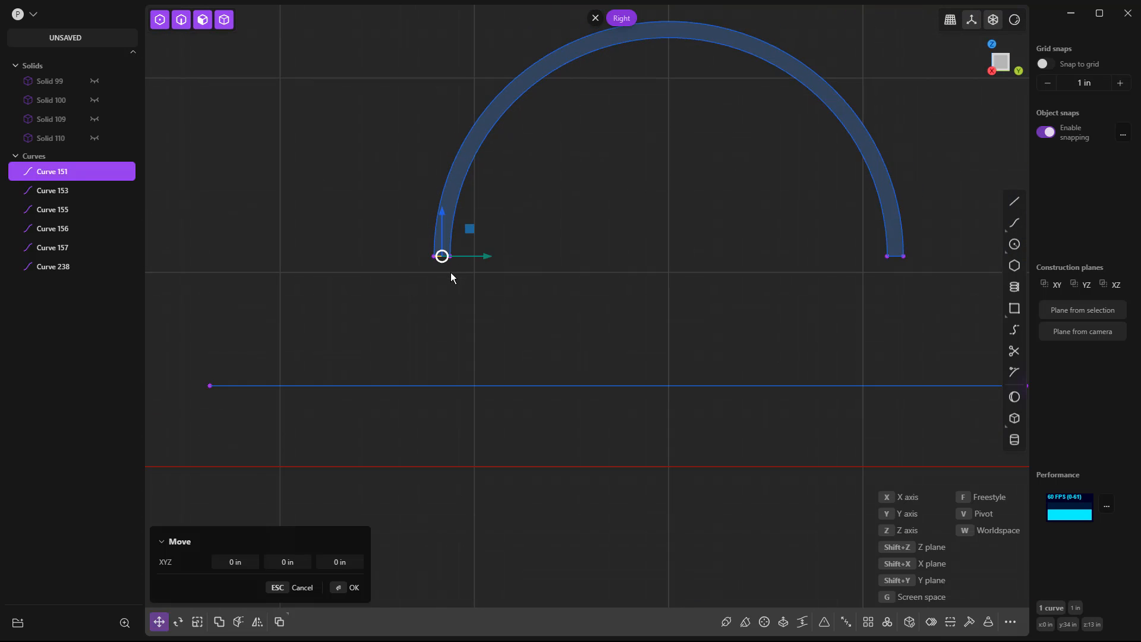
{"action": "left_click", "coordinate": [483, 422]}
Draw vertical lines from the right arch's inner and outer left ends to the matching endpoints of the moved segment.
{"action": "key", "text": "l"}
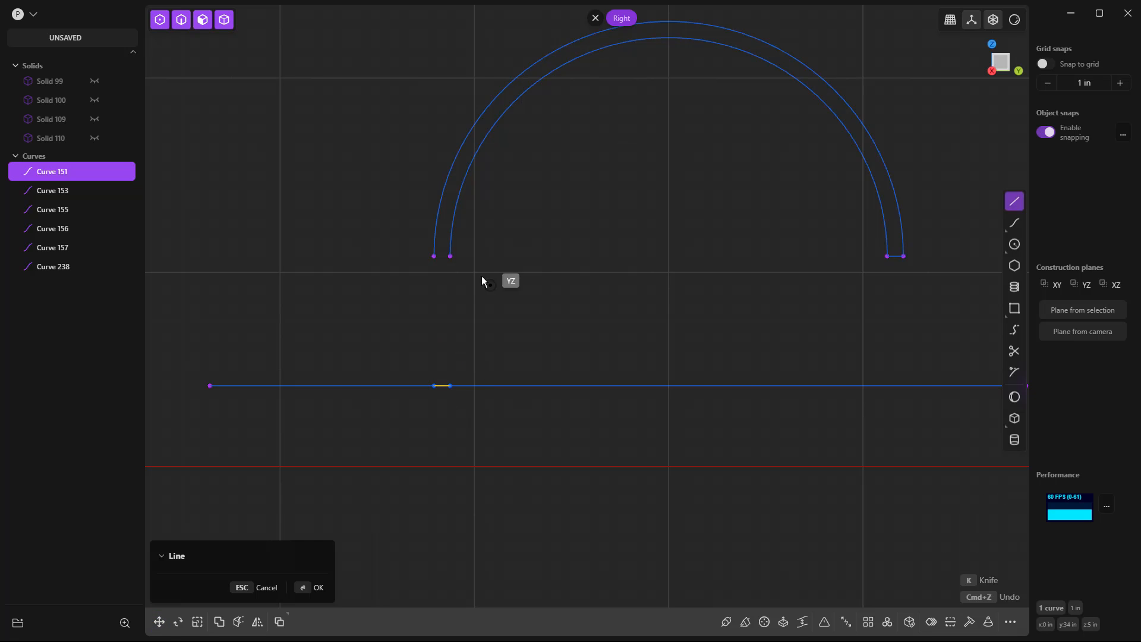
{"action": "left_click", "coordinate": [450, 255]}
{"action": "left_click", "coordinate": [452, 386]}
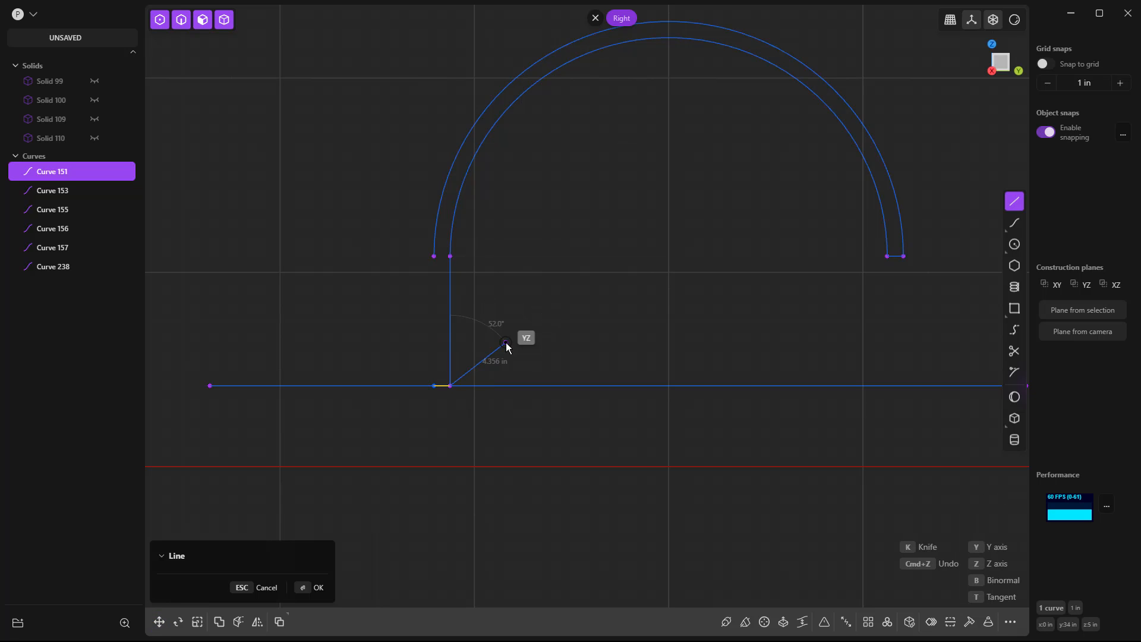
{"action": "key", "text": "l"}
{"action": "left_click", "coordinate": [434, 256]}
{"action": "left_click", "coordinate": [434, 386]}
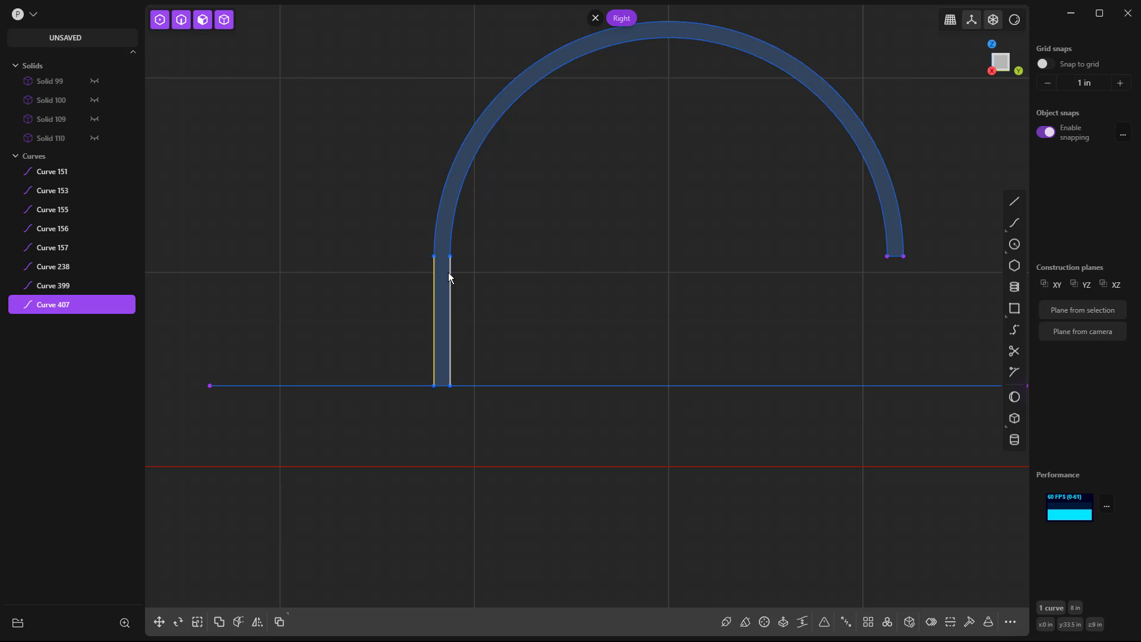
Move the long horizontal line below the right arch up 2 in along Z.
{"action": "scroll", "coordinate": [437, 317], "scroll_direction": "down", "scroll_amount": 3}
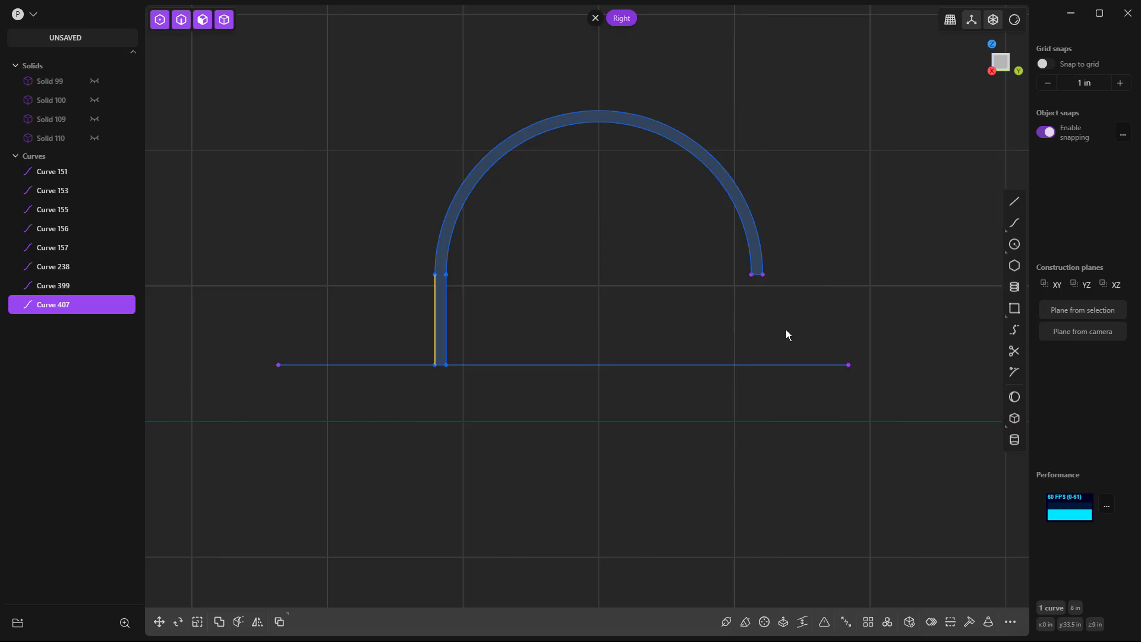
{"action": "scroll", "coordinate": [785, 329], "scroll_direction": "up", "scroll_amount": 1}
{"action": "left_click", "coordinate": [764, 369]}
{"action": "key", "text": "g"}
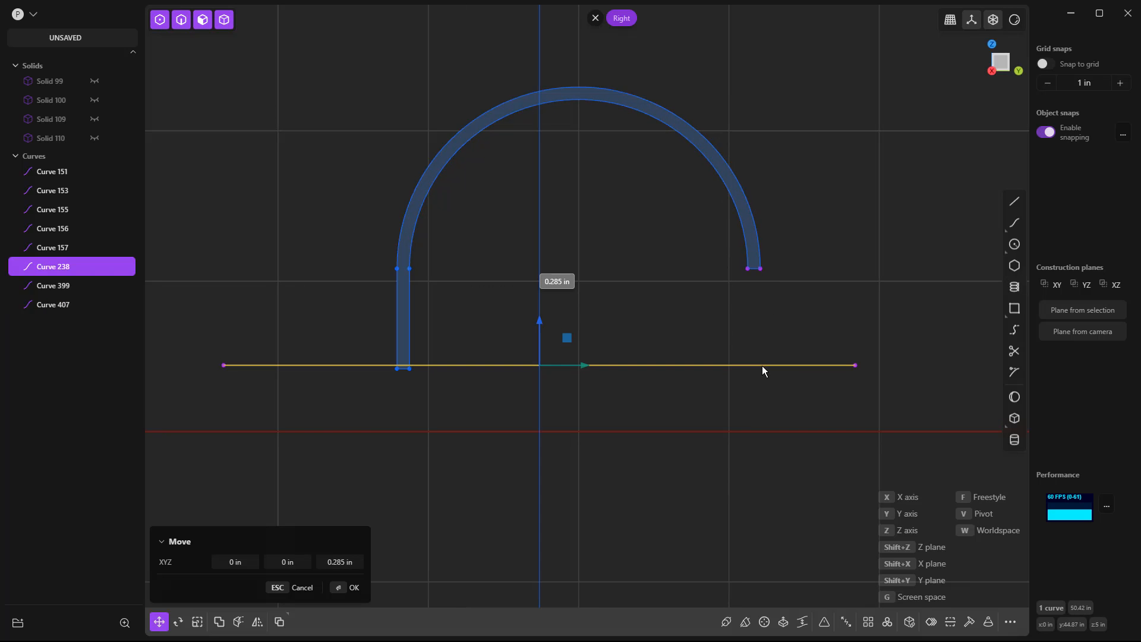
{"action": "key", "text": "Tab"}
{"action": "key", "text": "Tab"}
{"action": "key", "text": "Tab"}
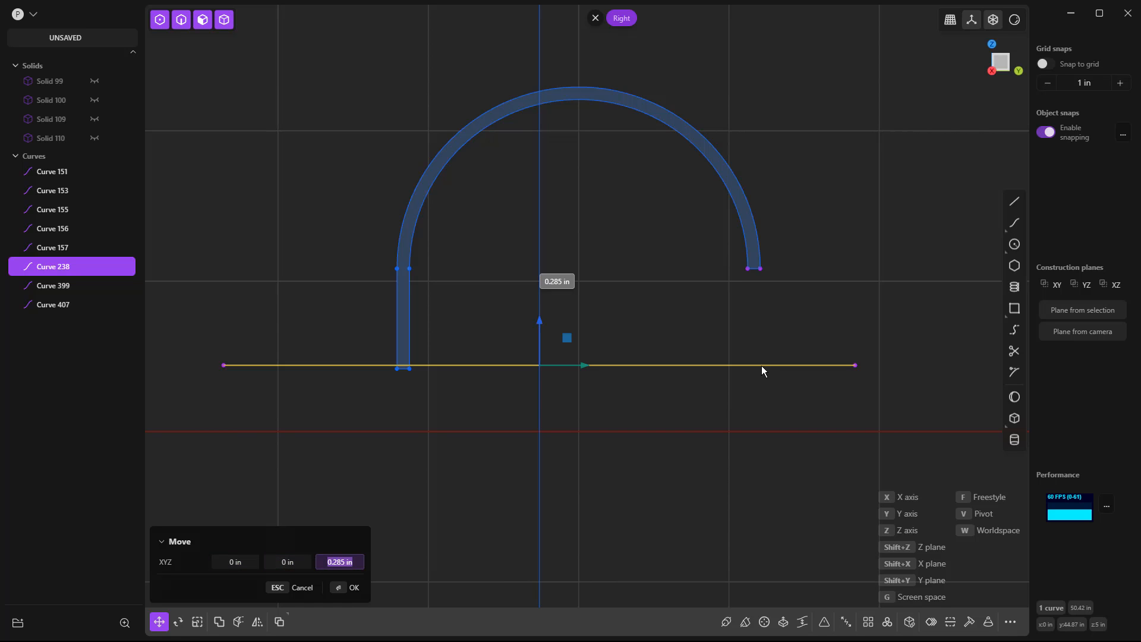
{"action": "type", "text": "2"}
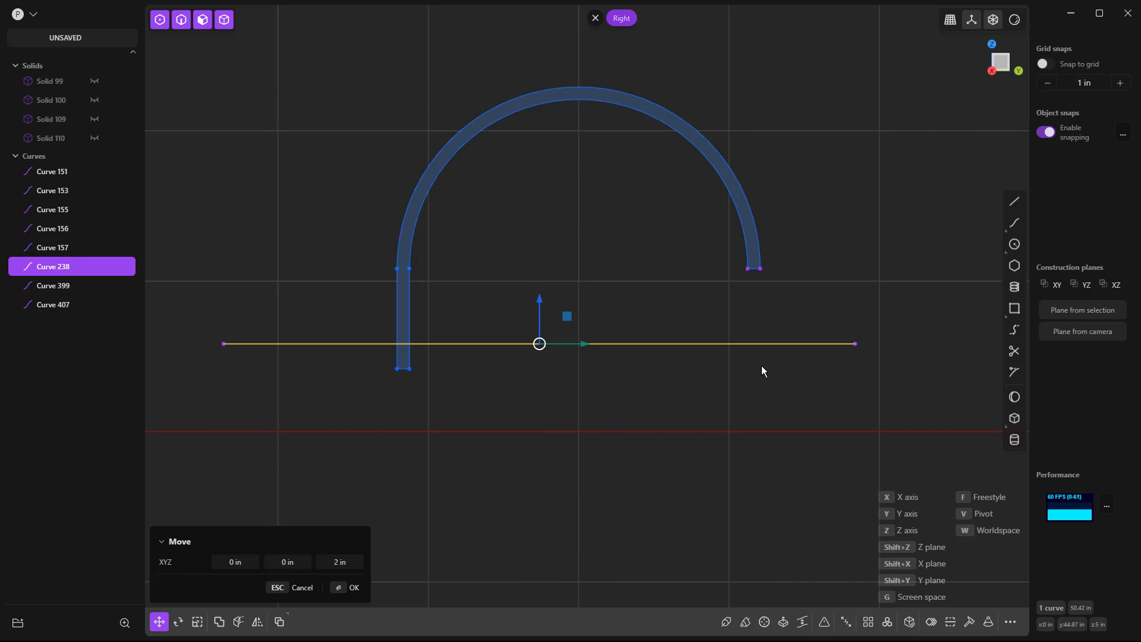
{"action": "key", "text": "Return"}
{"action": "left_click", "coordinate": [767, 261]}
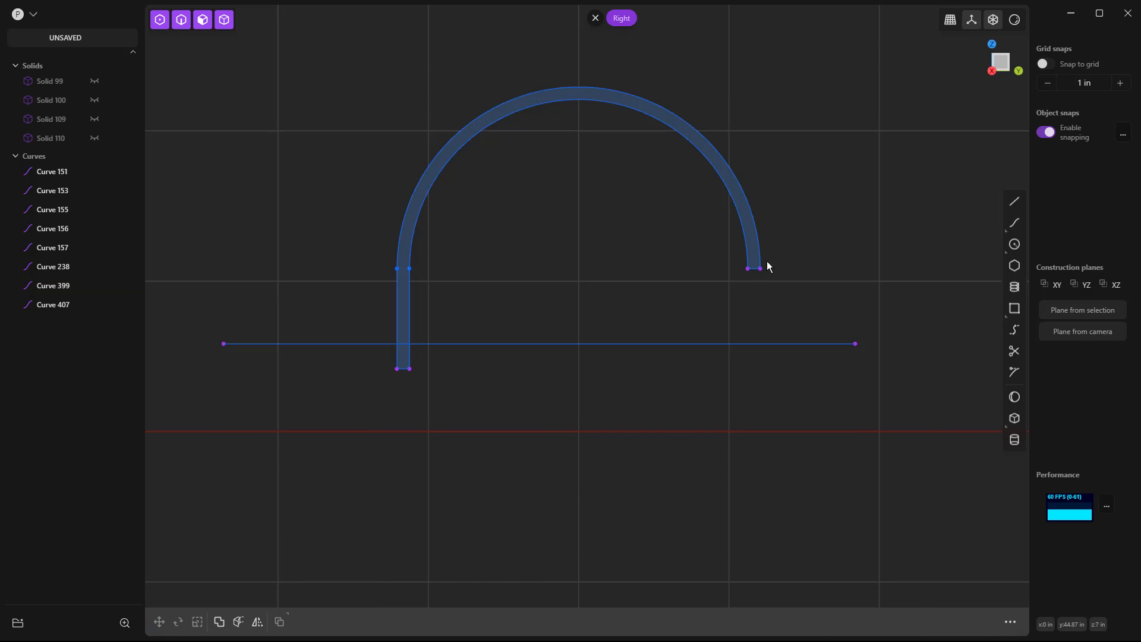
Move the short segment closing the right arch's right end down 6 in along Z onto the raised horizontal line.
{"action": "scroll", "coordinate": [754, 270], "scroll_direction": "up", "scroll_amount": 3}
{"action": "left_click", "coordinate": [756, 267]}
{"action": "key", "text": "g"}
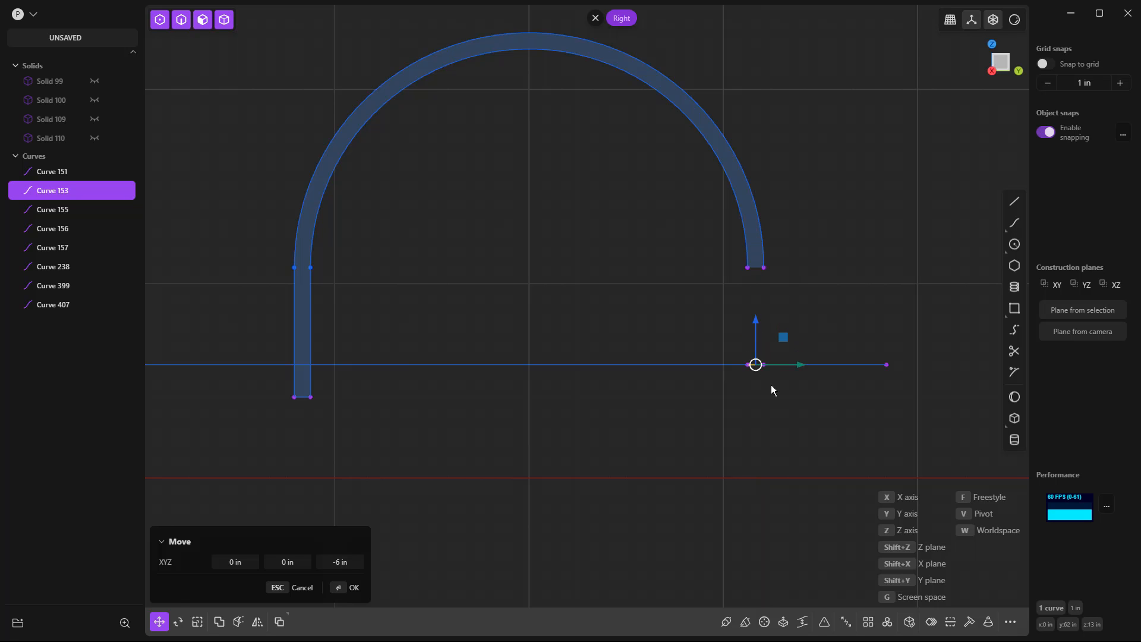
{"action": "key", "text": "Return"}
Draw vertical lines from the right arch's outer and inner right ends to the matching endpoints of the lowered segment.
{"action": "key", "text": "l"}
{"action": "left_click", "coordinate": [763, 267]}
{"action": "left_click", "coordinate": [764, 364]}
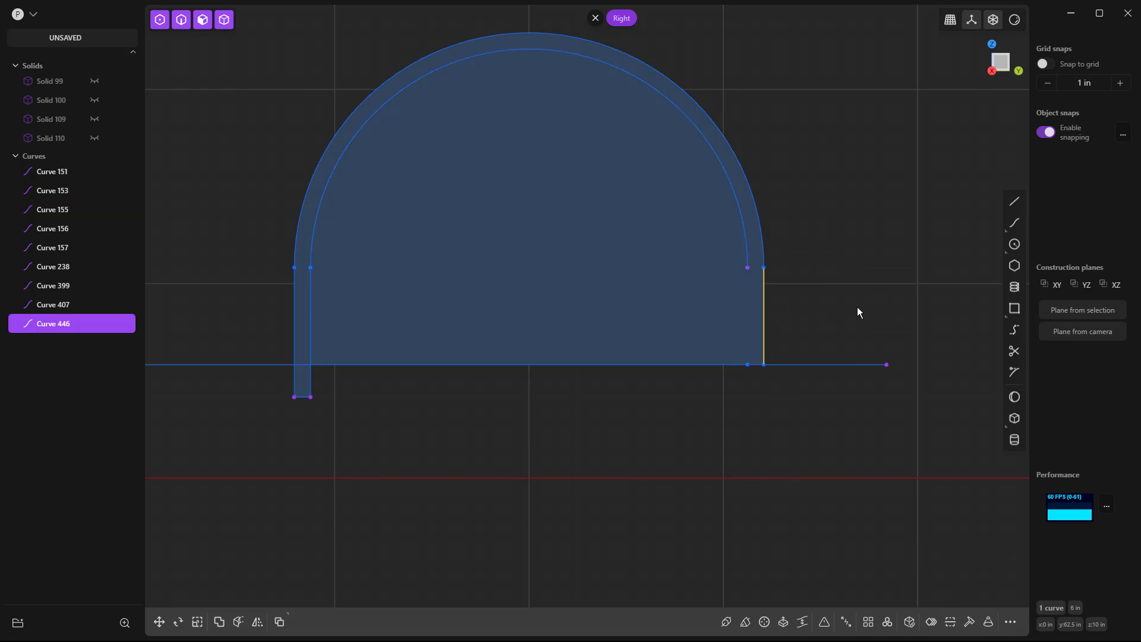
{"action": "key", "text": "l"}
{"action": "left_click", "coordinate": [747, 267]}
{"action": "left_click", "coordinate": [747, 364]}
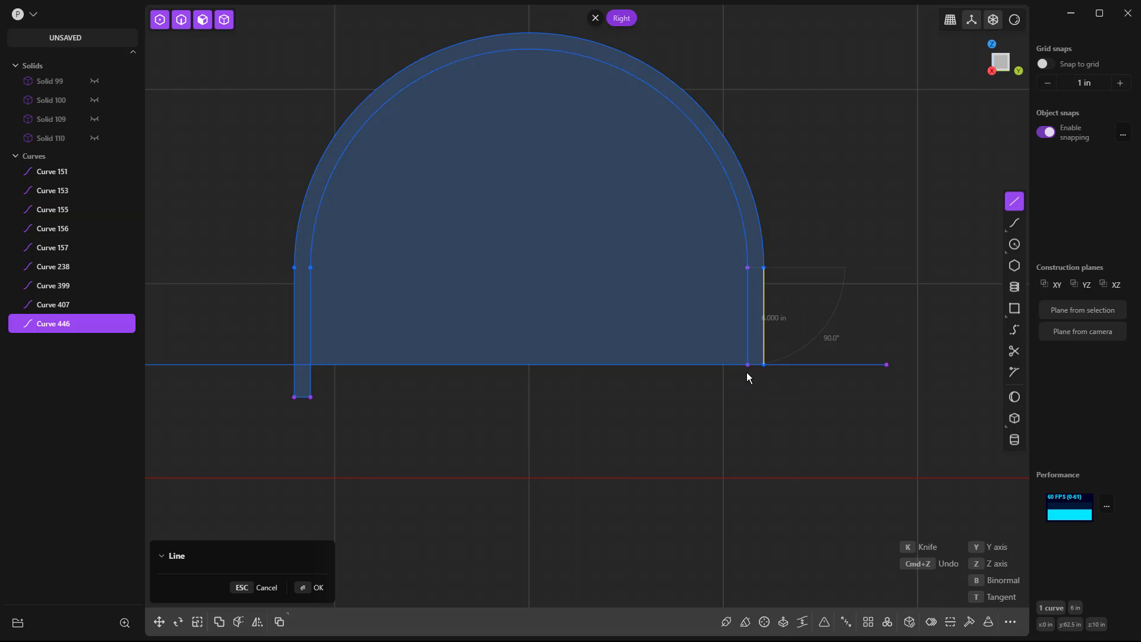
Delete the long horizontal guide line crossing the right arch's legs and clear the selection.
{"action": "left_click", "coordinate": [789, 367]}
{"action": "key", "text": "Delete"}
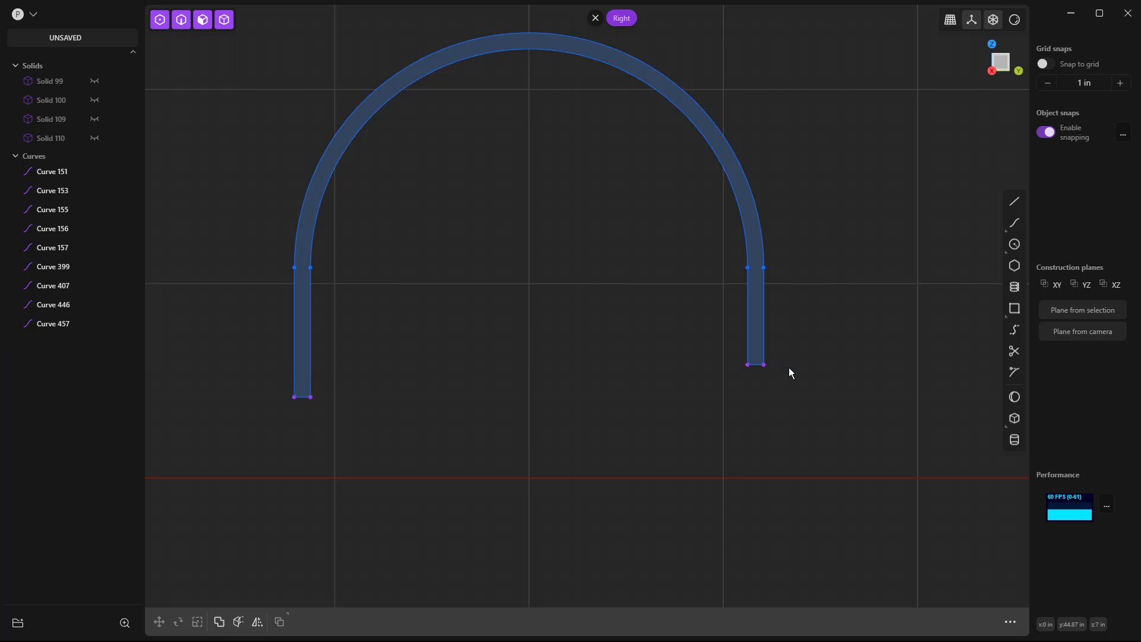
{"action": "left_click", "coordinate": [304, 398]}
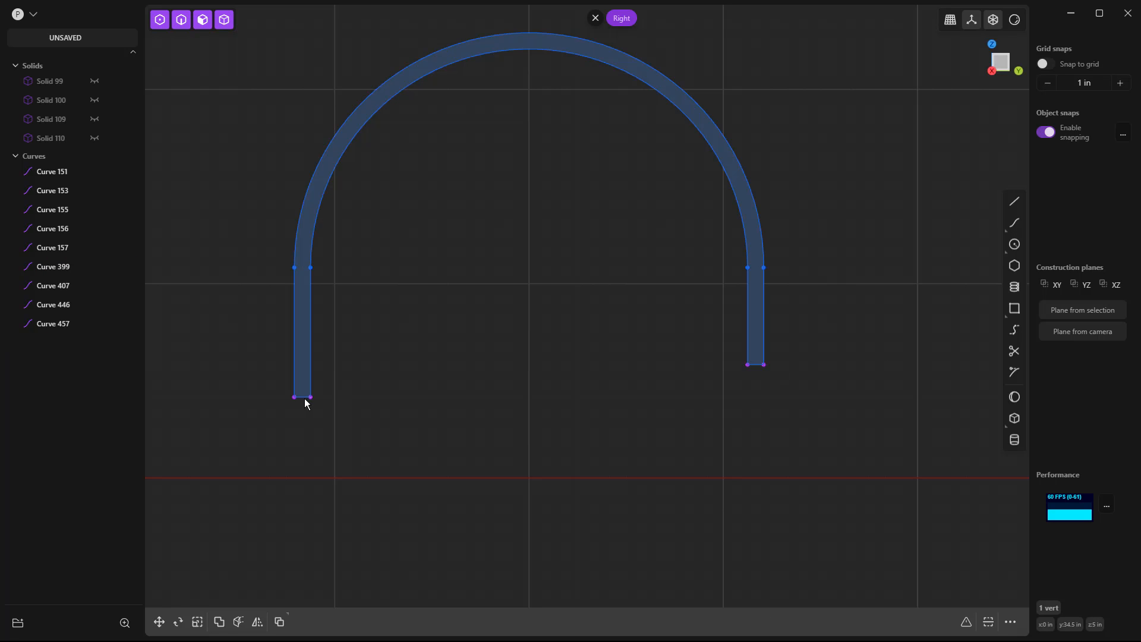
{"action": "scroll", "coordinate": [348, 386], "scroll_direction": "down", "scroll_amount": 2}
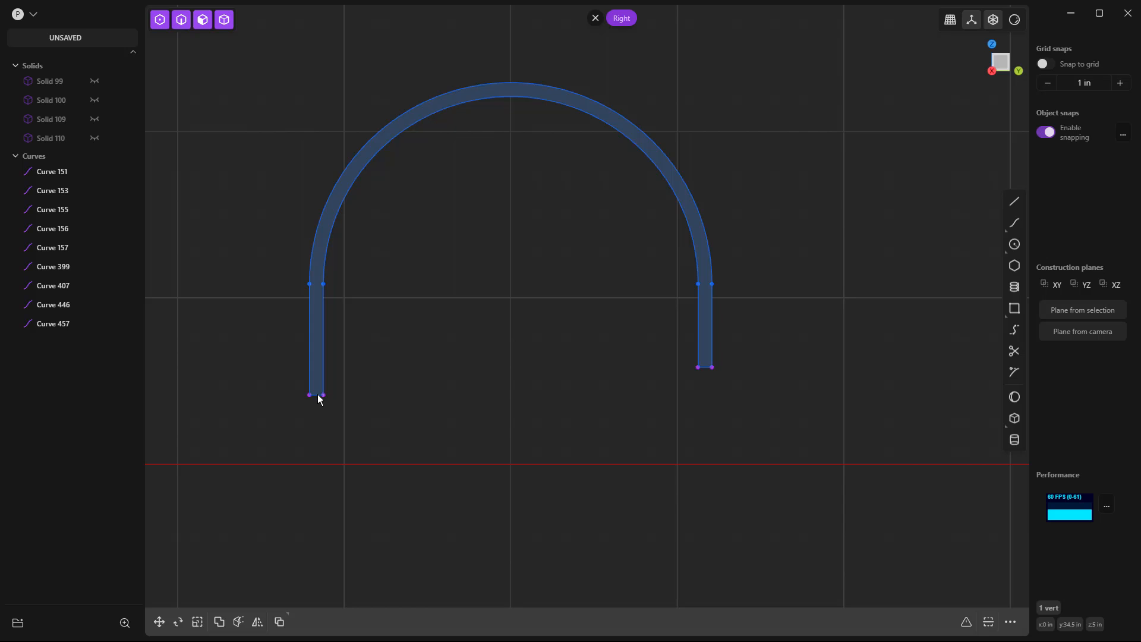
{"action": "key", "text": "Escape"}
Join all segments of the right wheel arch into one curve.
{"action": "scroll", "coordinate": [321, 397], "scroll_direction": "down", "scroll_amount": 2}
{"action": "left_click_drag", "start_coordinate": [280, 107], "coordinate": [732, 472]}
{"action": "key", "text": "e"}
{"action": "key", "text": "Return"}
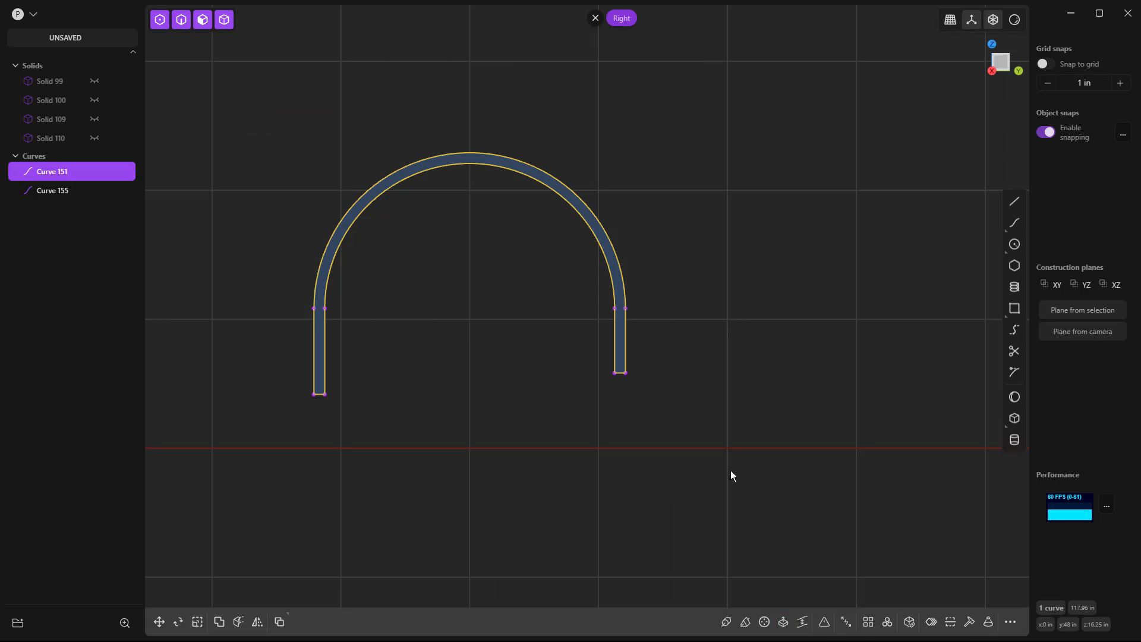
{"action": "key", "text": "Escape"}
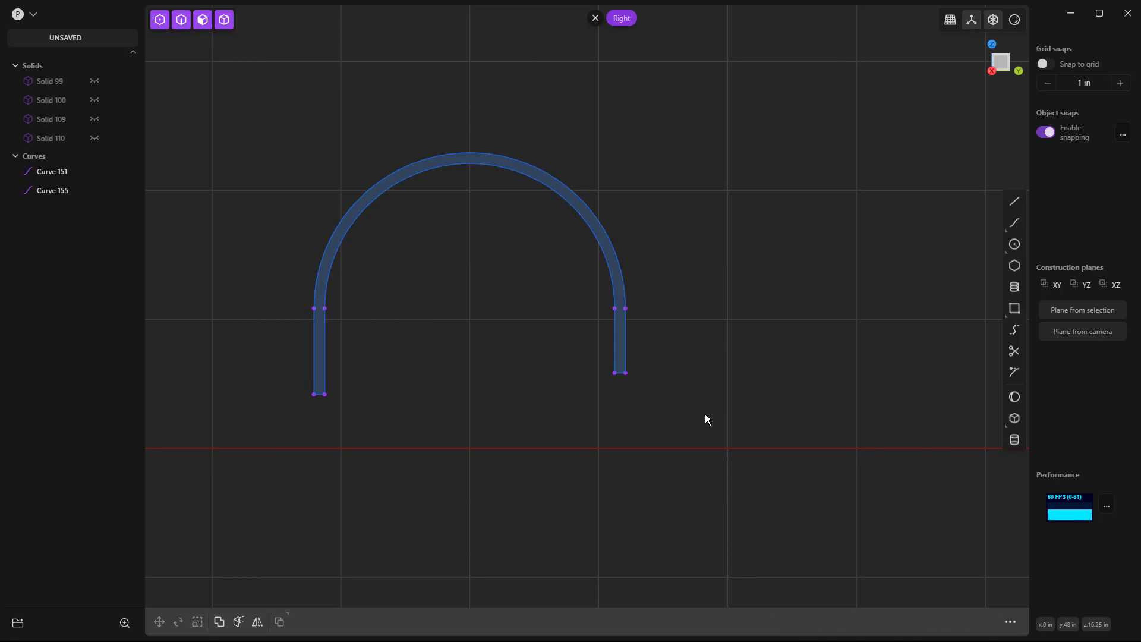
{"action": "scroll", "coordinate": [704, 413], "scroll_direction": "down", "scroll_amount": 5}
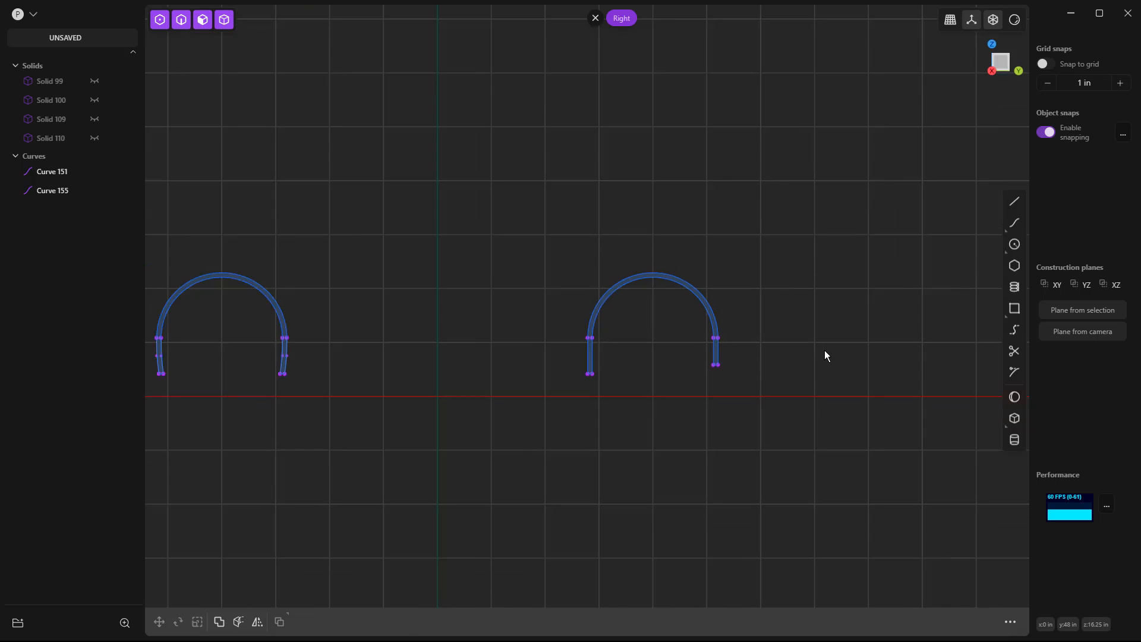
{"action": "scroll", "coordinate": [825, 355], "scroll_direction": "down", "scroll_amount": 2}
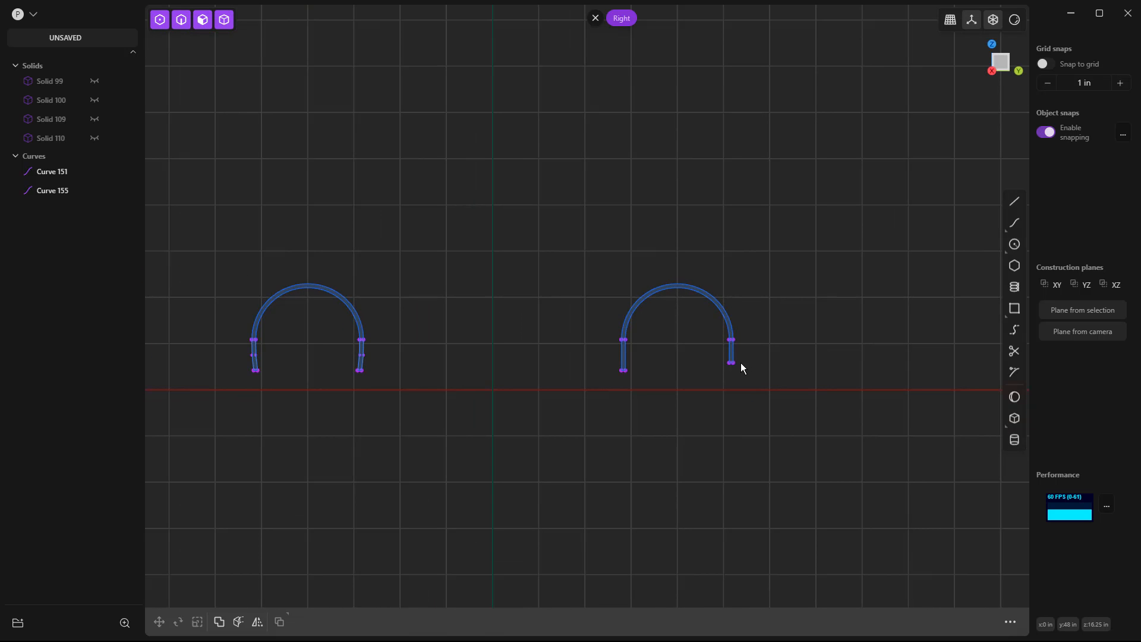
{"action": "scroll", "coordinate": [300, 369], "scroll_direction": "up", "scroll_amount": 3}
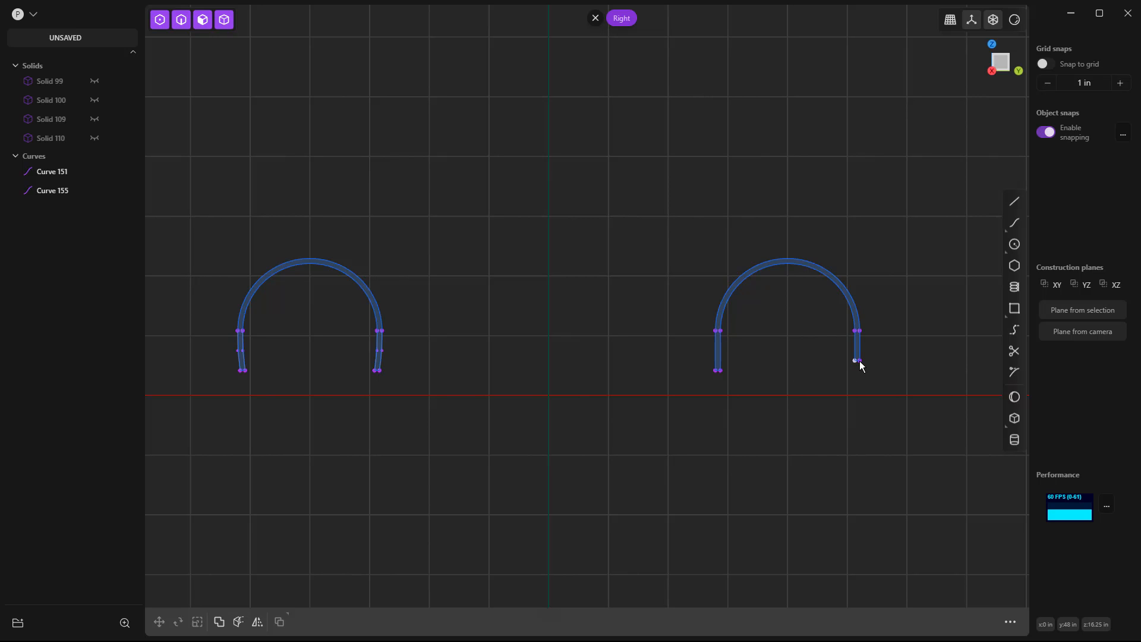
{"action": "scroll", "coordinate": [874, 415], "scroll_direction": "down", "scroll_amount": 3}
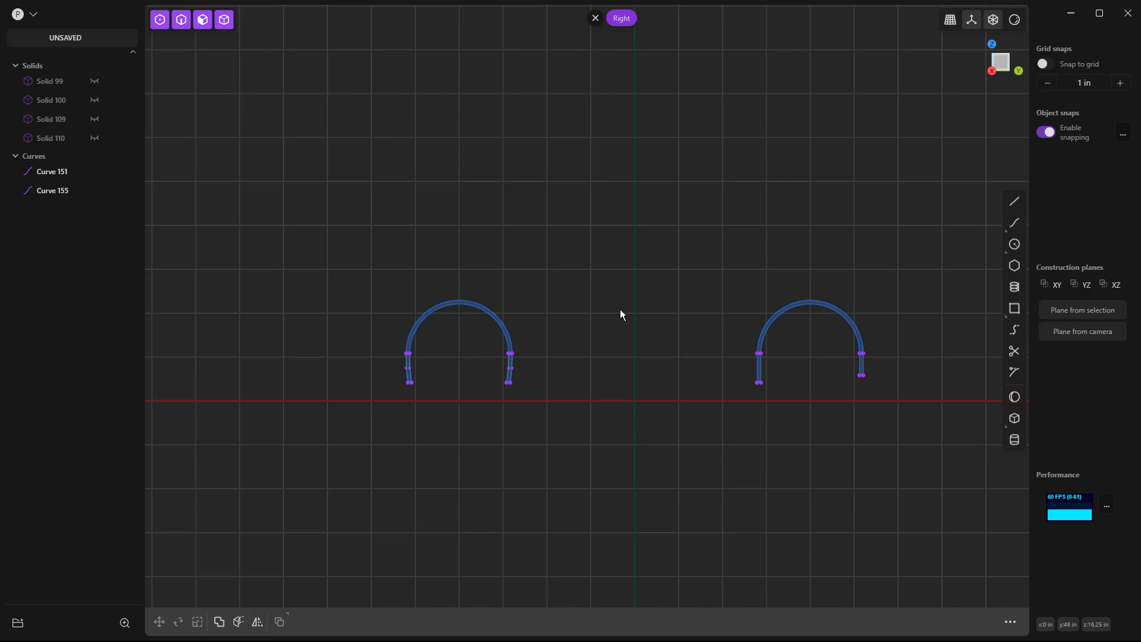
Start saving the scene and create a new folder named "Car Series" inside Datasets.
{"action": "left_click", "coordinate": [32, 15]}
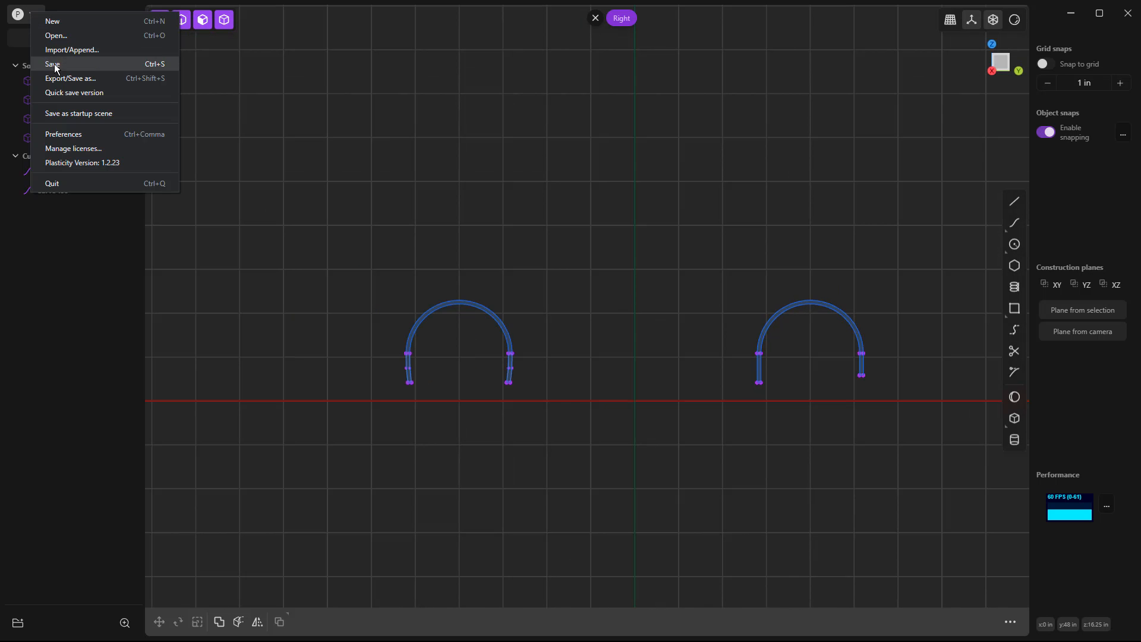
{"action": "left_click", "coordinate": [48, 67]}
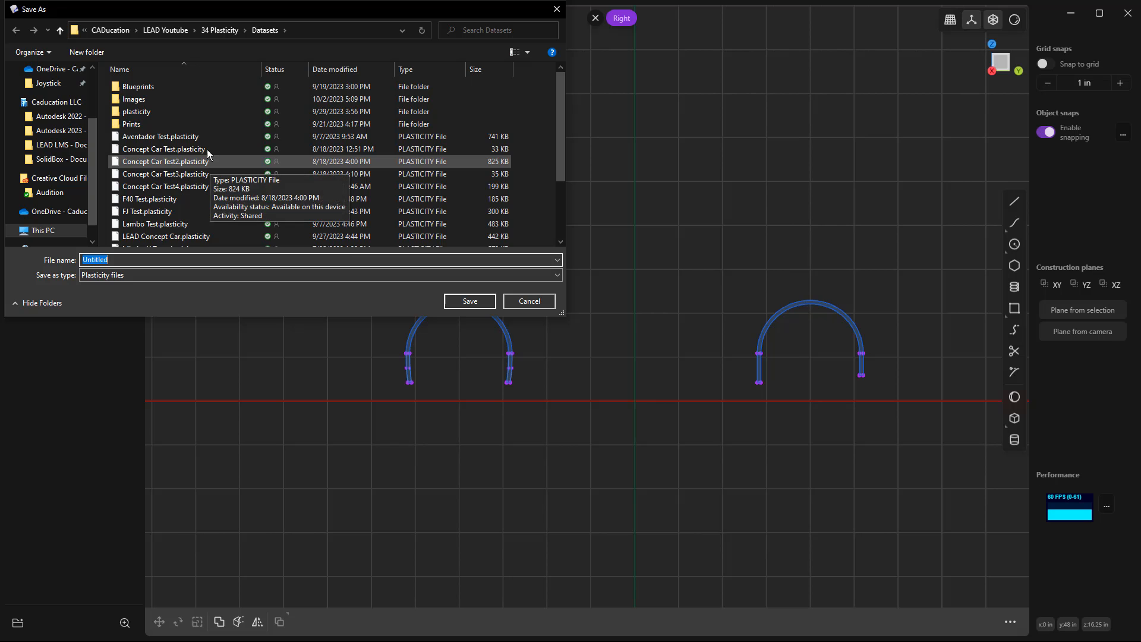
{"action": "right_click", "coordinate": [203, 111]}
{"action": "mouse_move", "coordinate": [255, 345]}
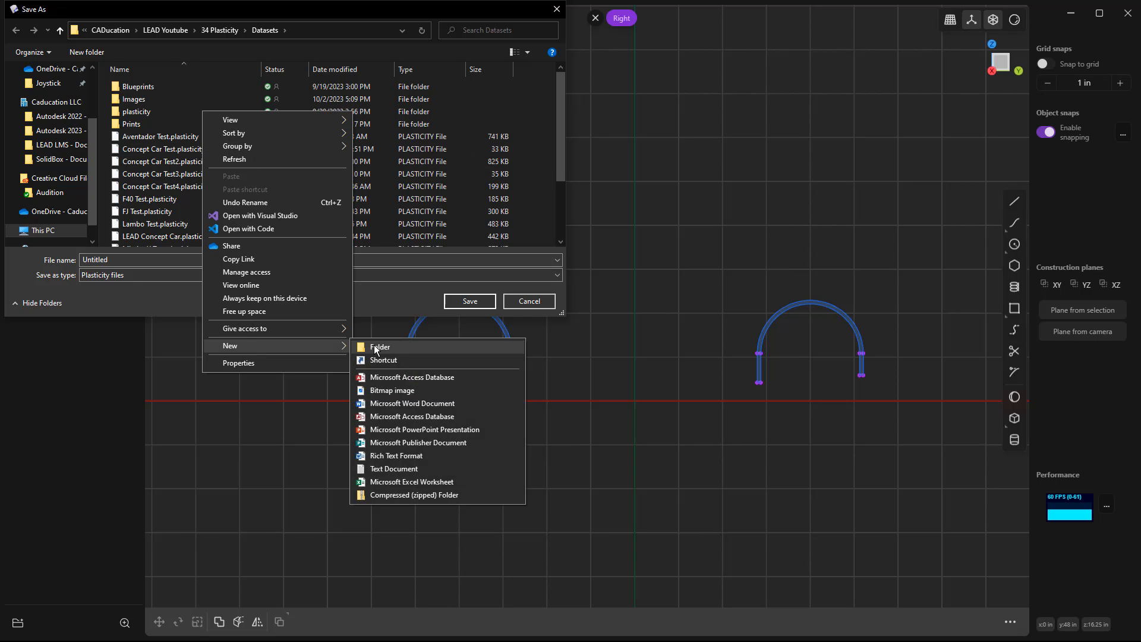
{"action": "left_click", "coordinate": [374, 345]}
{"action": "type", "text": "Car Series"}
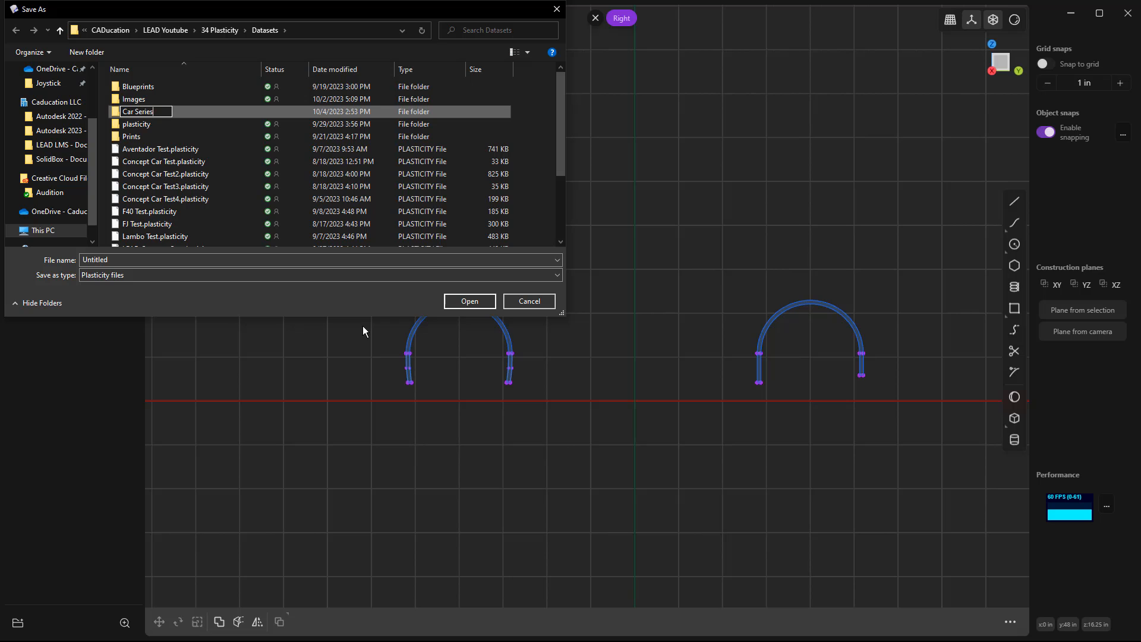
{"action": "key", "text": "Return"}
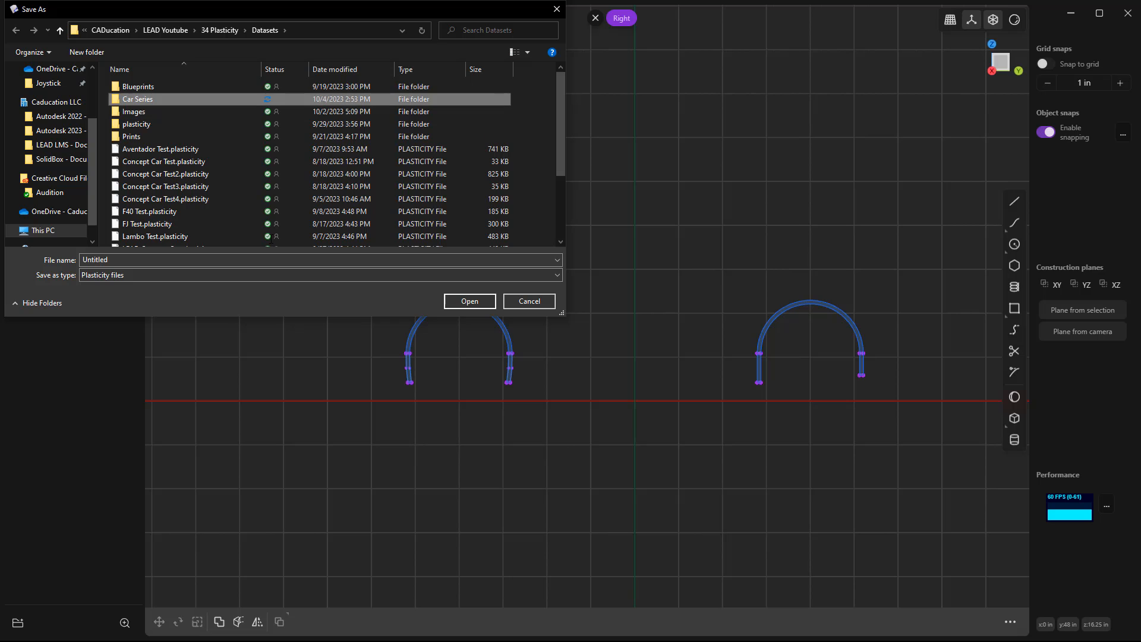
Save the scene as "concept car" in the Car Series folder.
{"action": "double_click", "coordinate": [143, 99]}
{"action": "type", "text": "C"}
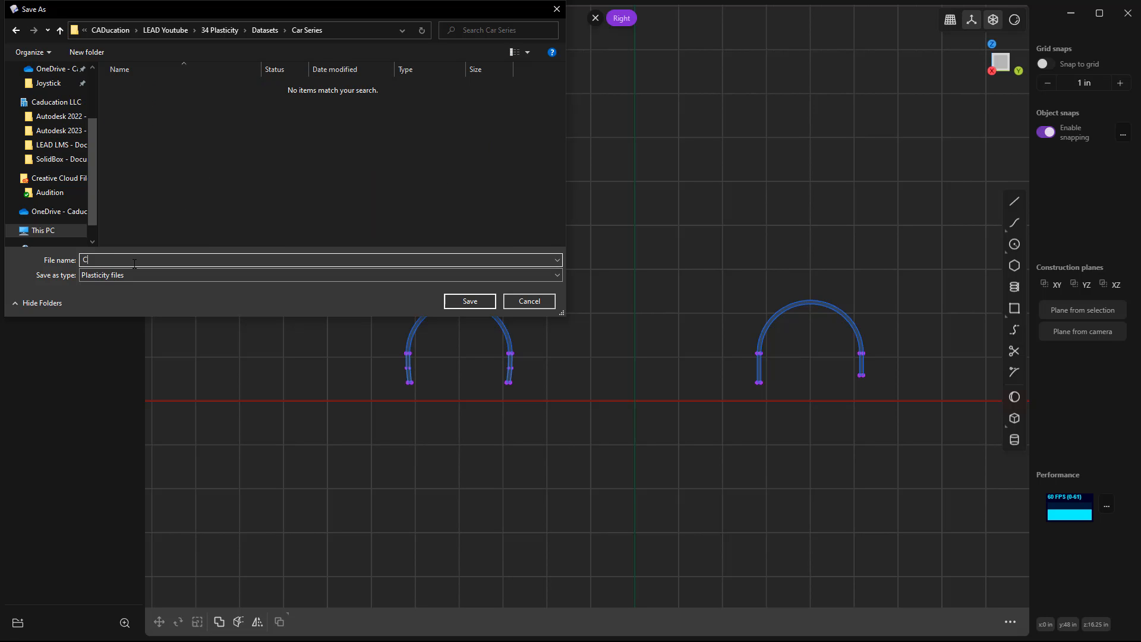
{"action": "type", "text": "oncept Car"}
{"action": "key", "text": "Return"}
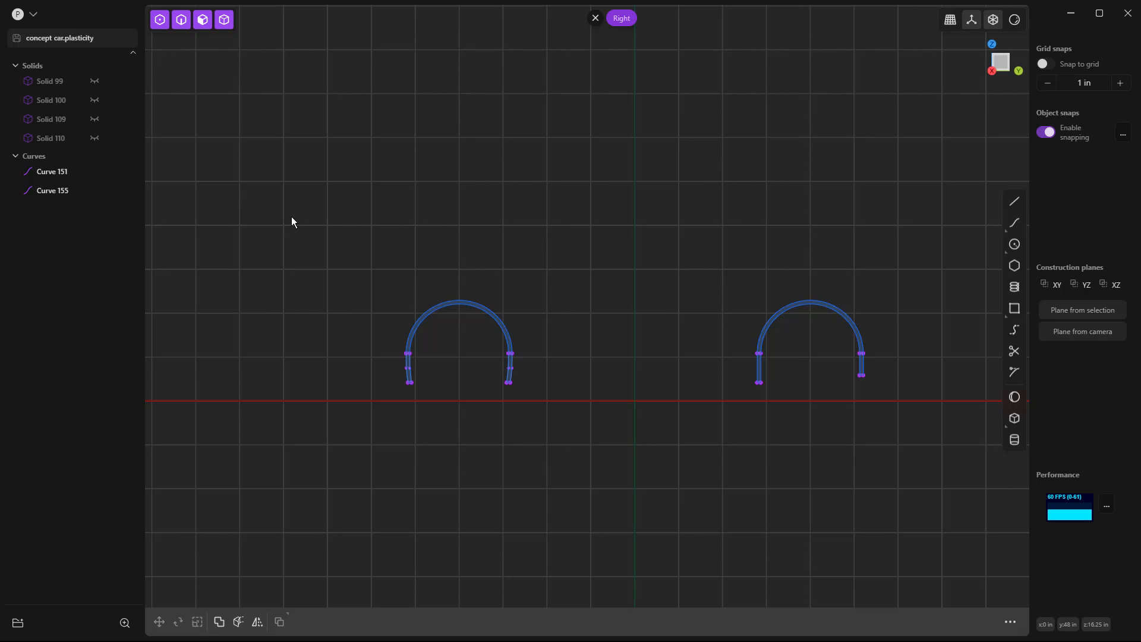
Unhide the wheel cylinders Solid 99 and Solid 100 and inspect them in perspective and from the front.
{"action": "left_click", "coordinate": [94, 81]}
{"action": "left_click", "coordinate": [94, 100]}
{"action": "middle_click_drag", "start_coordinate": [244, 315], "coordinate": [331, 319]}
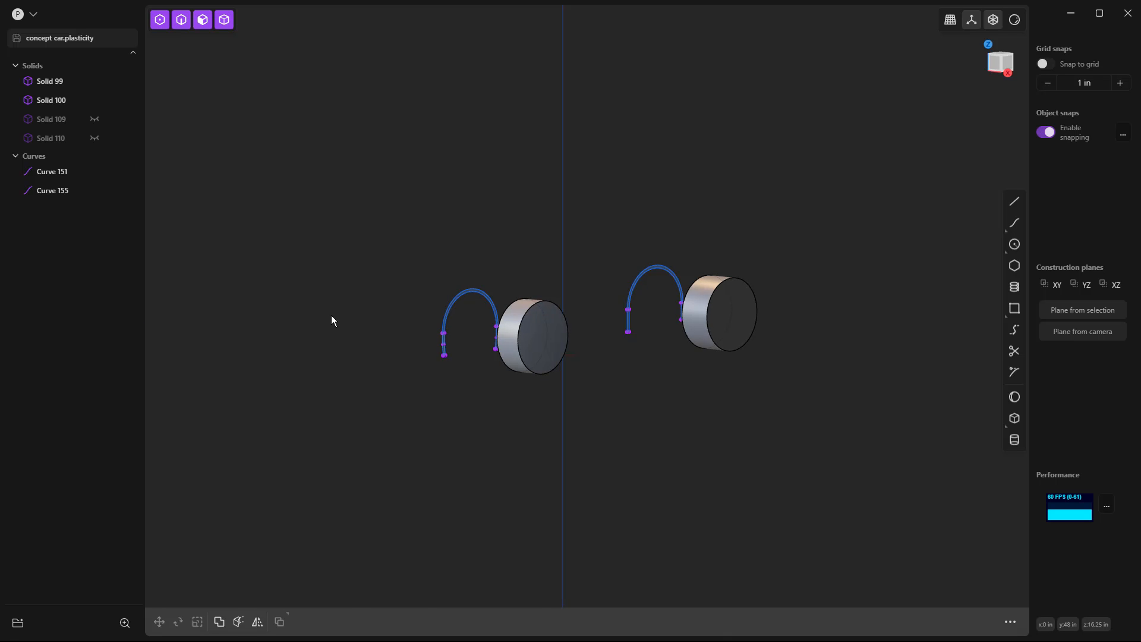
{"action": "key", "text": "KP_1"}
{"action": "scroll", "coordinate": [690, 288], "scroll_direction": "up", "scroll_amount": 3}
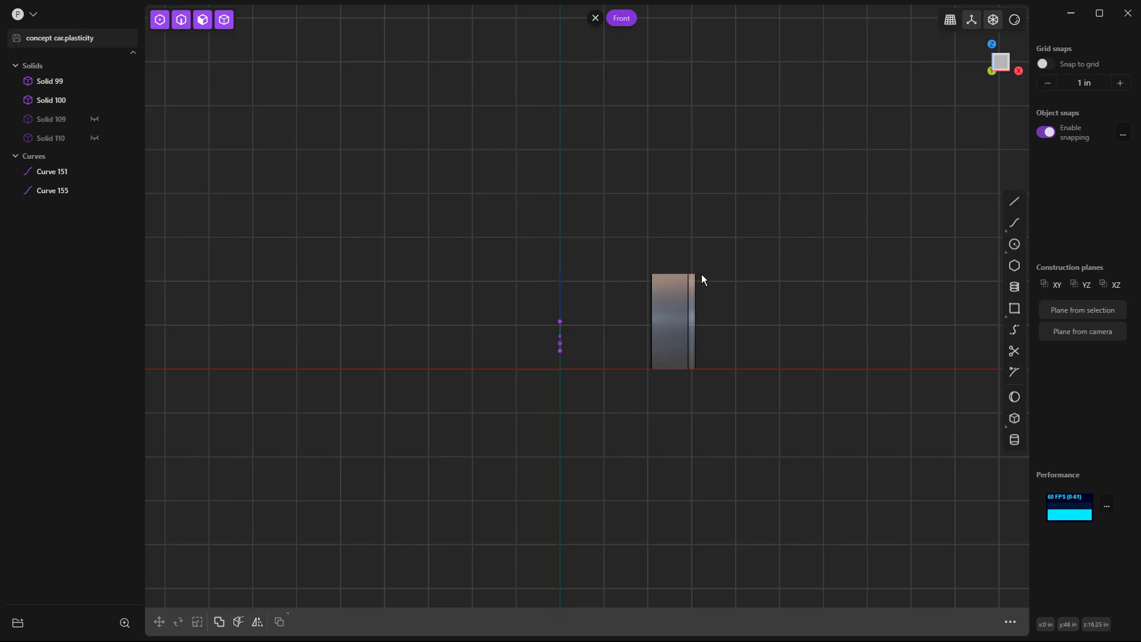
In the right view, draw a horizontal line about 42 in long just above the left wheel arch, overhanging it on both sides.
{"action": "key", "text": "KP_3"}
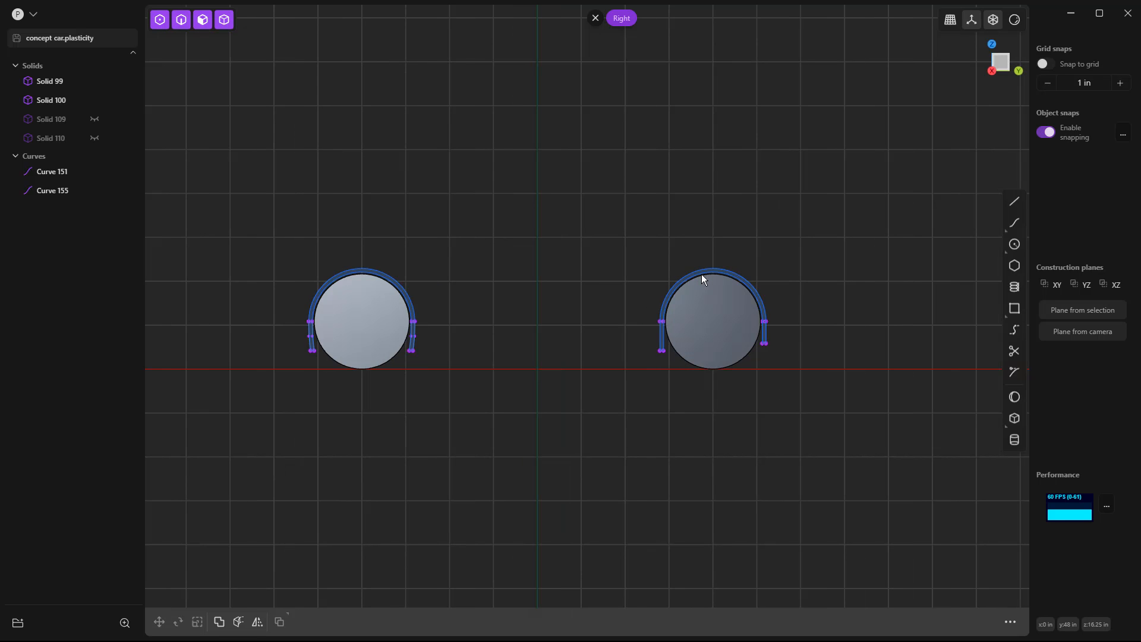
{"action": "left_click", "coordinate": [1015, 196]}
{"action": "left_click", "coordinate": [285, 256]}
{"action": "left_click", "coordinate": [437, 256]}
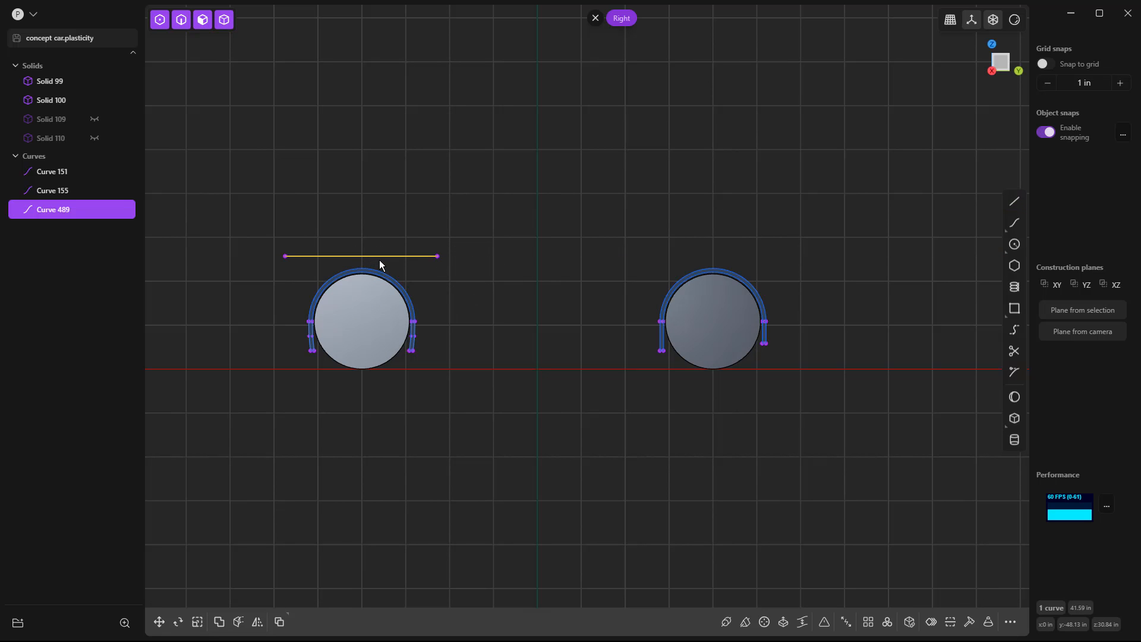
Duplicate the horizontal line and move the copy about 30.87 in down along Z to the bottom of the left wheel.
{"action": "key", "text": "ctrl+d"}
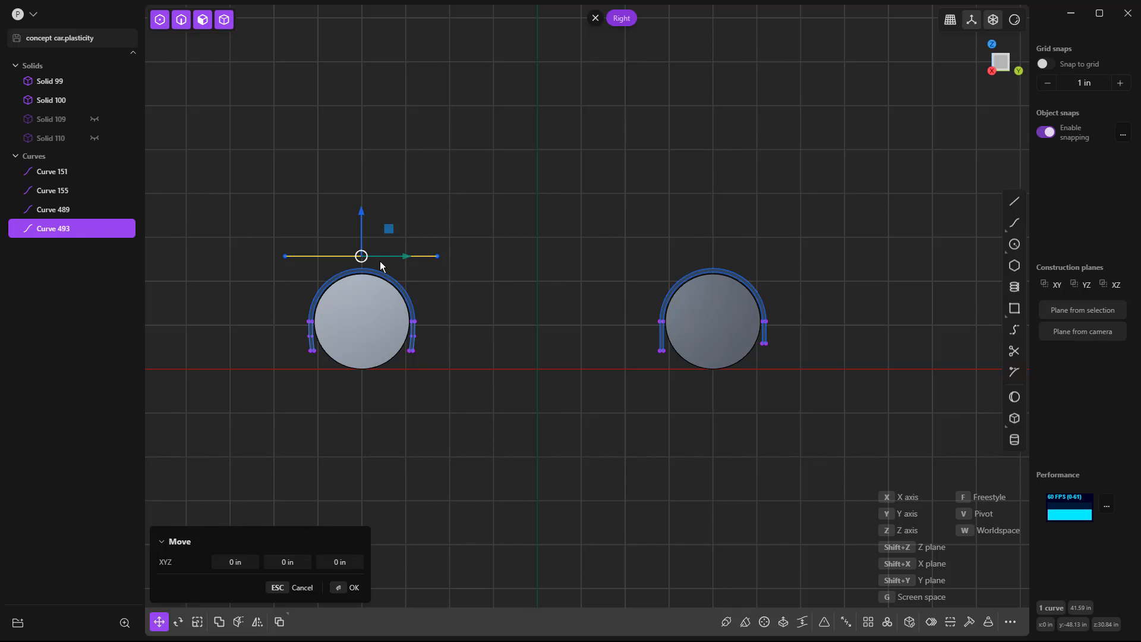
{"action": "key", "text": "z"}
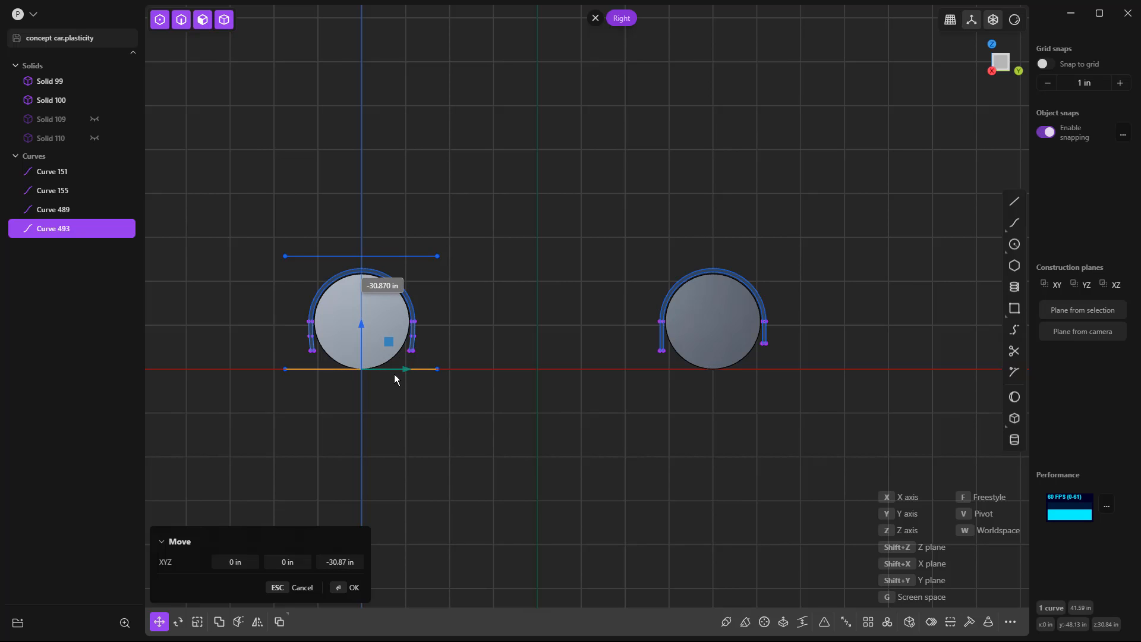
{"action": "left_click", "coordinate": [404, 376]}
{"action": "key", "text": "Escape"}
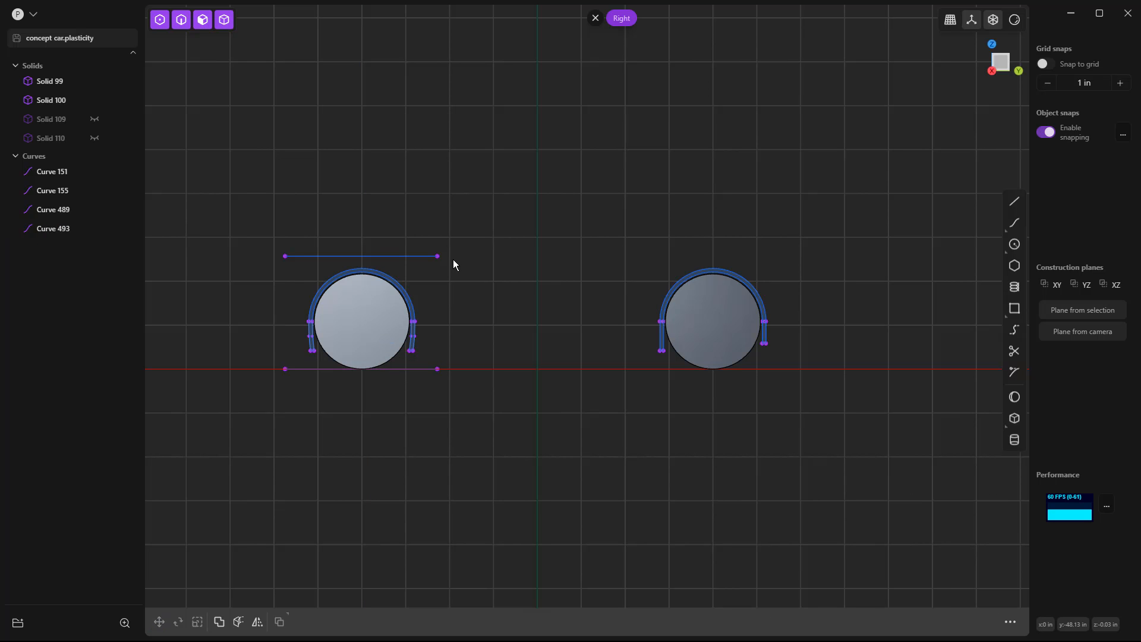
Select both horizontal lines and move them about 35.44 in along X, in the top view, to just outside the wheel's outer face.
{"action": "middle_click_drag", "start_coordinate": [382, 305], "coordinate": [444, 282]}
{"action": "left_click", "coordinate": [444, 283]}
{"action": "left_click", "coordinate": [427, 390]}
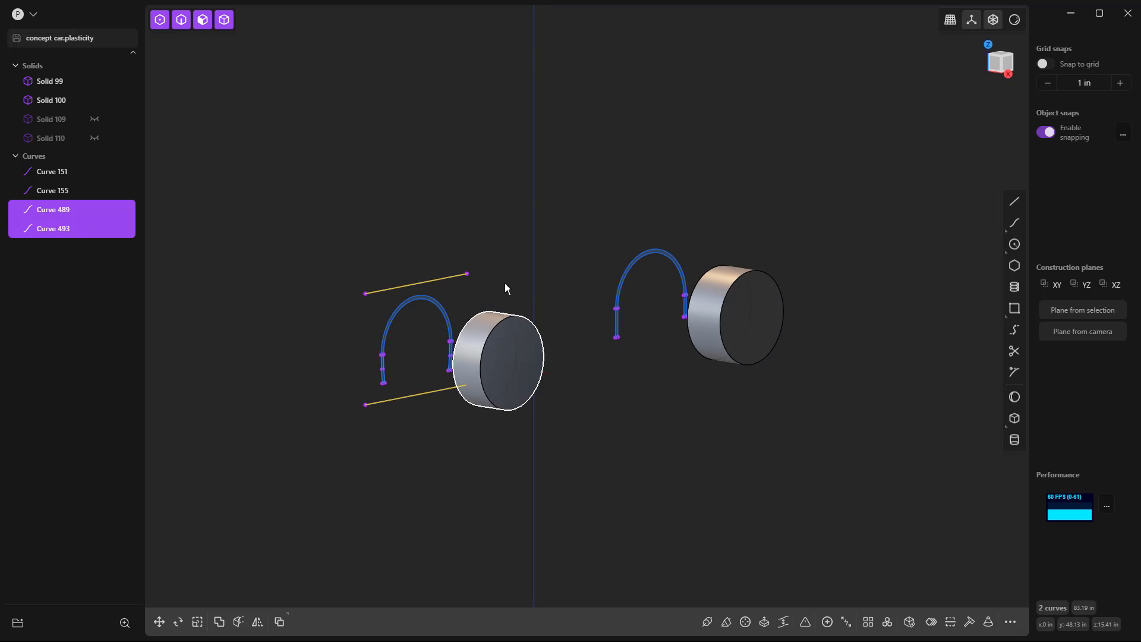
{"action": "key", "text": "7"}
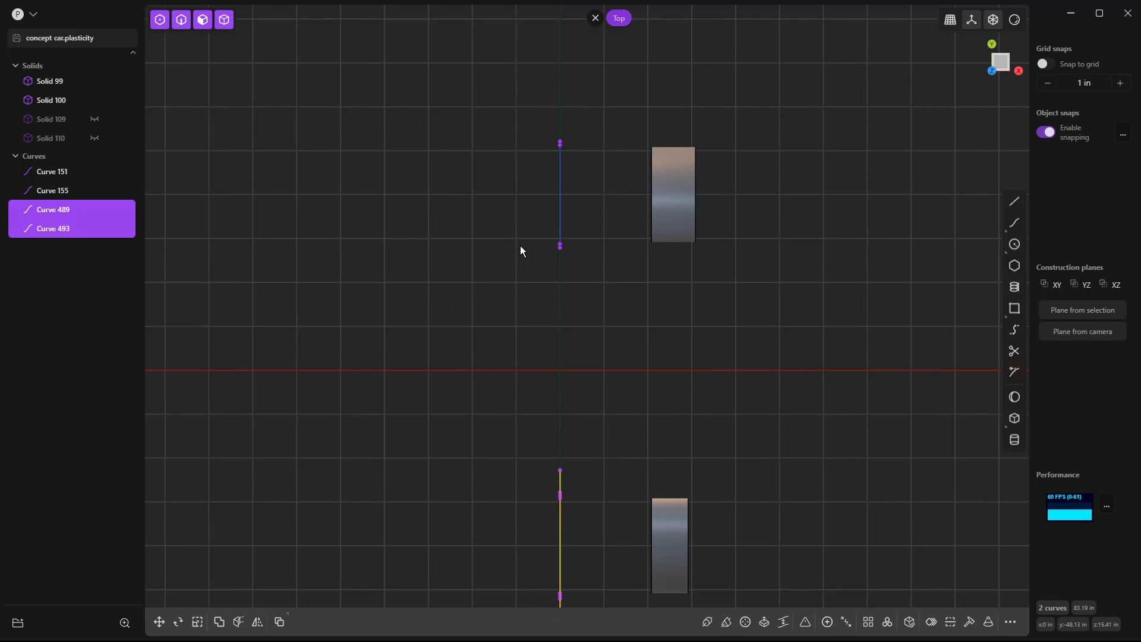
{"action": "scroll", "coordinate": [519, 252], "scroll_direction": "down", "scroll_amount": 3}
{"action": "middle_click_drag", "start_coordinate": [502, 246], "coordinate": [490, 204], "text": "shift"}
{"action": "key", "text": "g"}
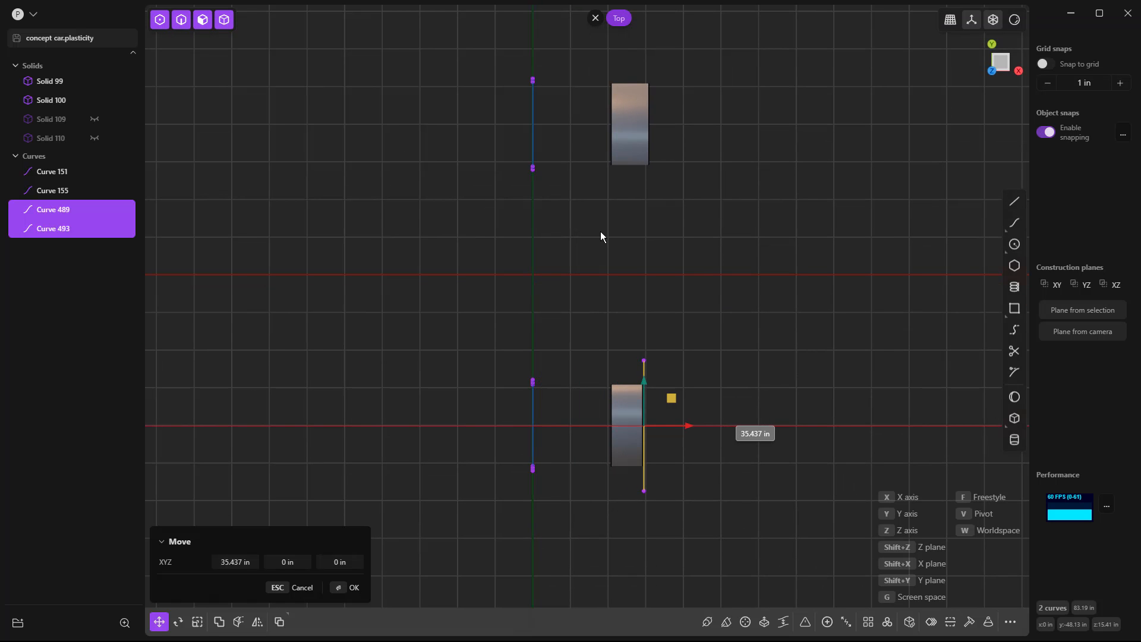
{"action": "left_click", "coordinate": [674, 428]}
{"action": "scroll", "coordinate": [664, 472], "scroll_direction": "up", "scroll_amount": 5}
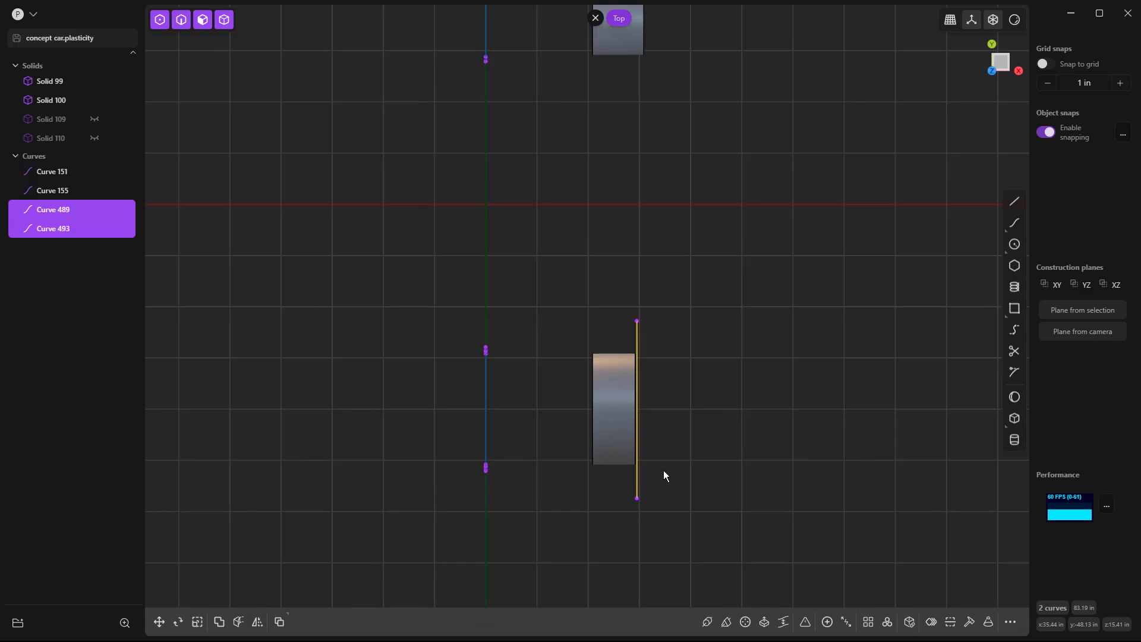
Select only the lower horizontal line and move it about 1.51 in along negative X, inward under the wheel, in the front view.
{"action": "middle_click_drag", "start_coordinate": [660, 469], "coordinate": [627, 389]}
{"action": "left_click", "coordinate": [628, 391]}
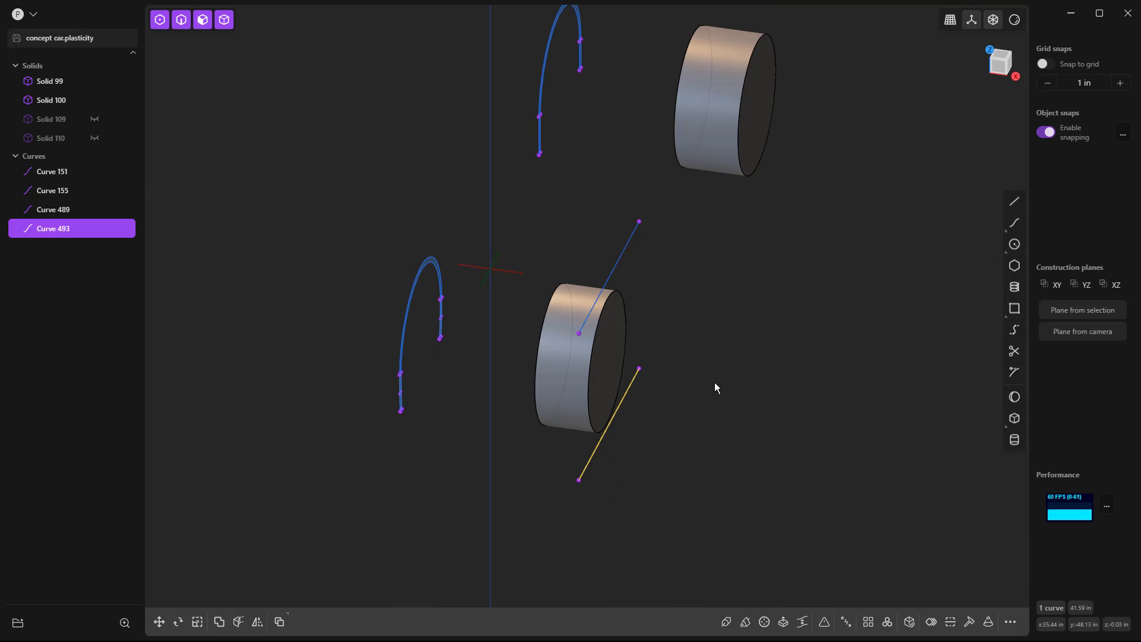
{"action": "key", "text": "KP_1"}
{"action": "key", "text": "g"}
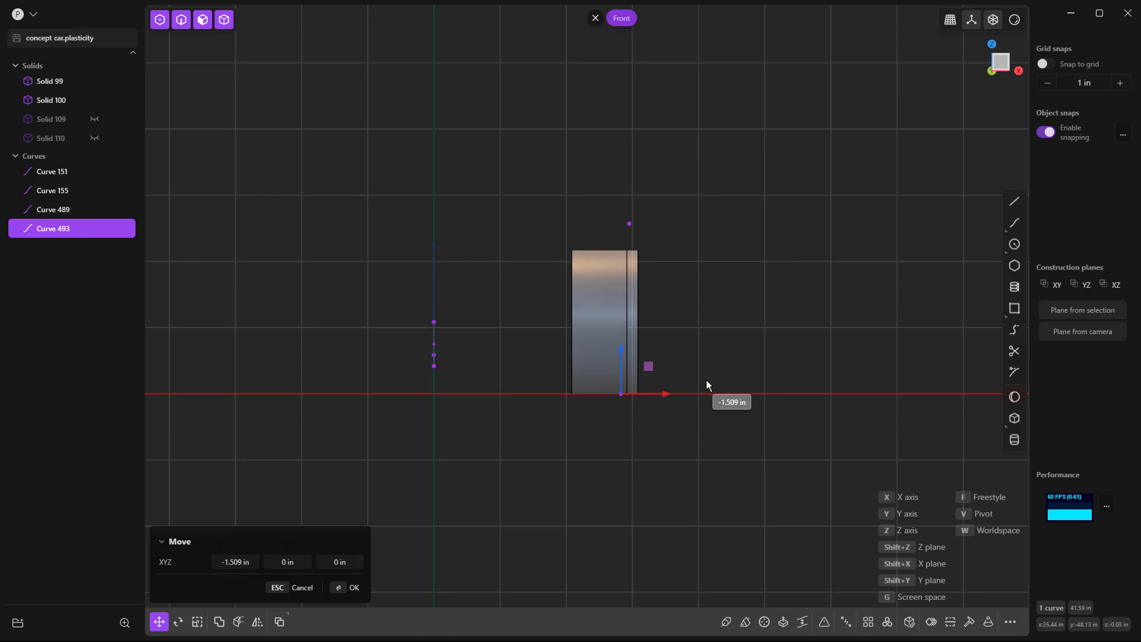
{"action": "left_click", "coordinate": [706, 380]}
{"action": "middle_click_drag", "start_coordinate": [704, 369], "coordinate": [649, 404]}
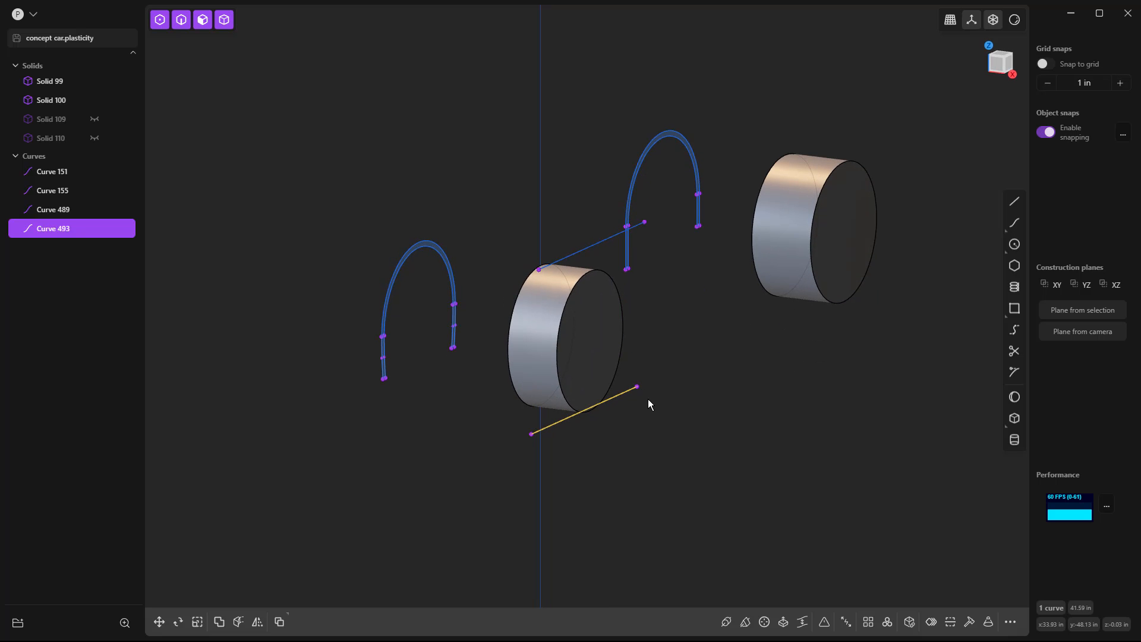
Select the upper and lower horizontal lines together and rebuild them so each gains two interior control points.
{"action": "left_click", "coordinate": [601, 241]}
{"action": "left_click", "coordinate": [969, 621]}
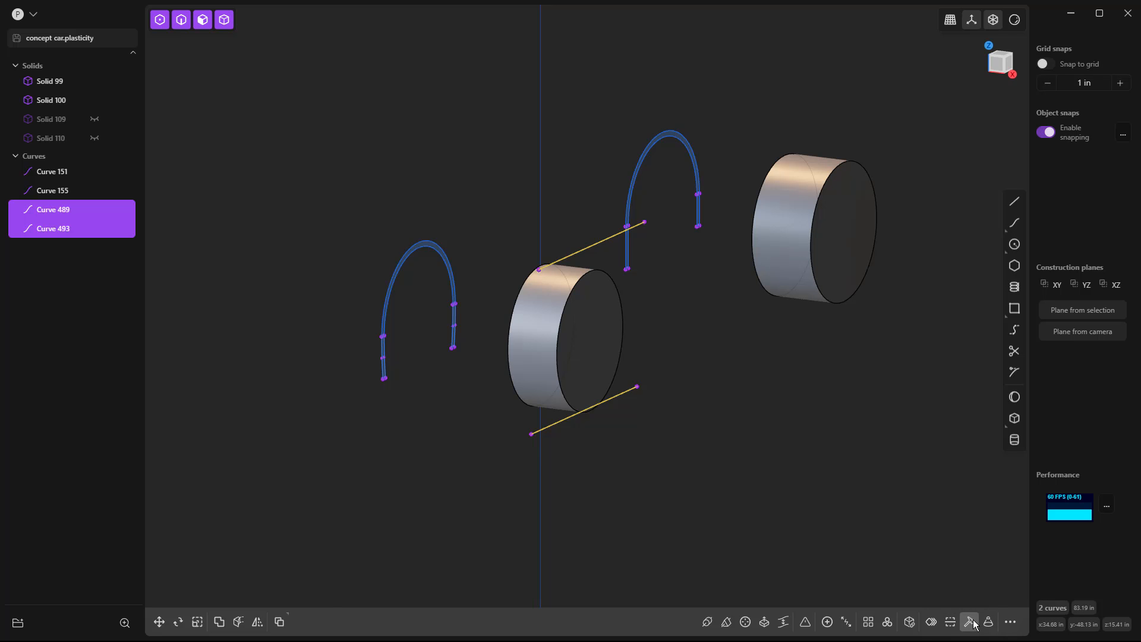
{"action": "key", "text": "Return"}
In the top view, move the two line end points nearest the X axis inward about 0.71 in along negative X.
{"action": "key", "text": "7"}
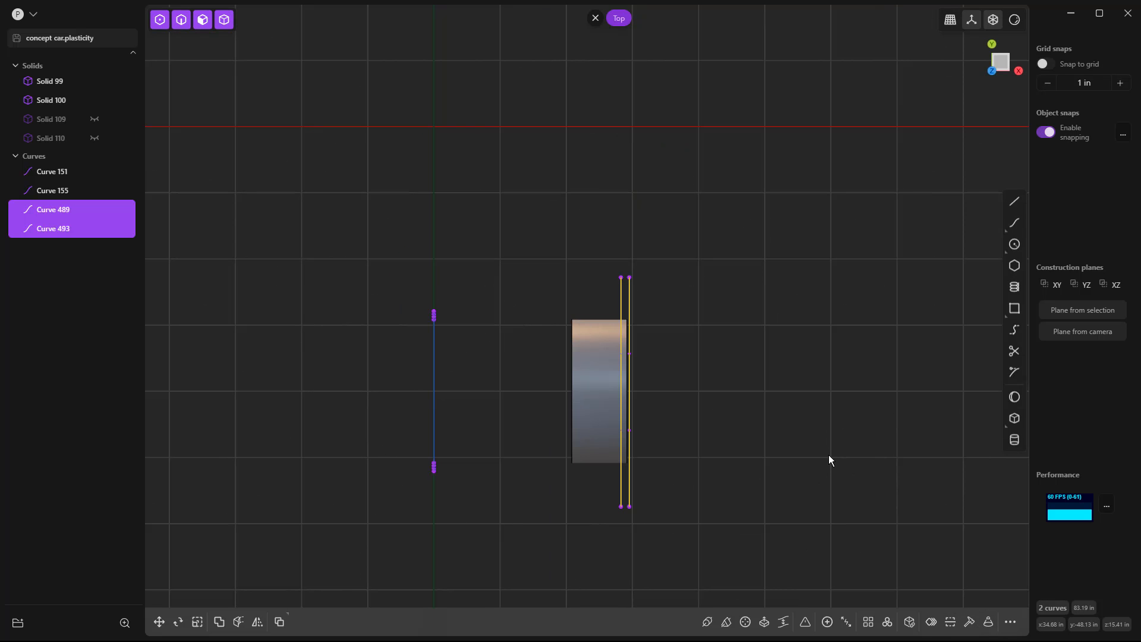
{"action": "left_click_drag", "start_coordinate": [590, 334], "coordinate": [676, 443]}
{"action": "scroll", "coordinate": [654, 409], "scroll_direction": "up", "scroll_amount": 2}
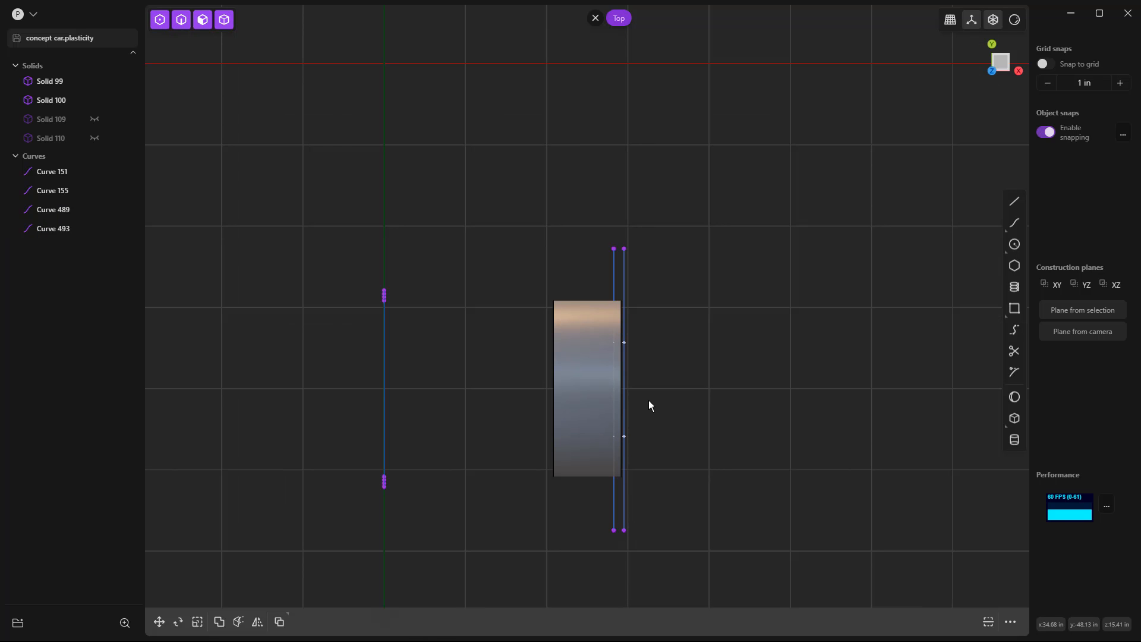
{"action": "scroll", "coordinate": [649, 405], "scroll_direction": "up", "scroll_amount": 1}
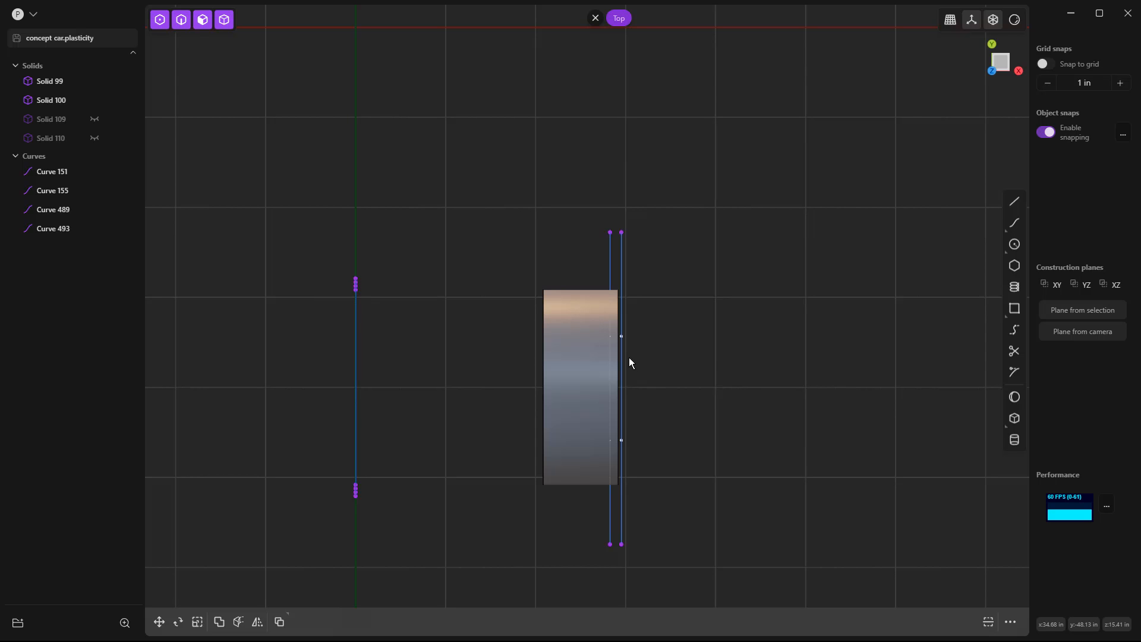
{"action": "left_click_drag", "start_coordinate": [567, 192], "coordinate": [657, 255]}
{"action": "key", "text": "g"}
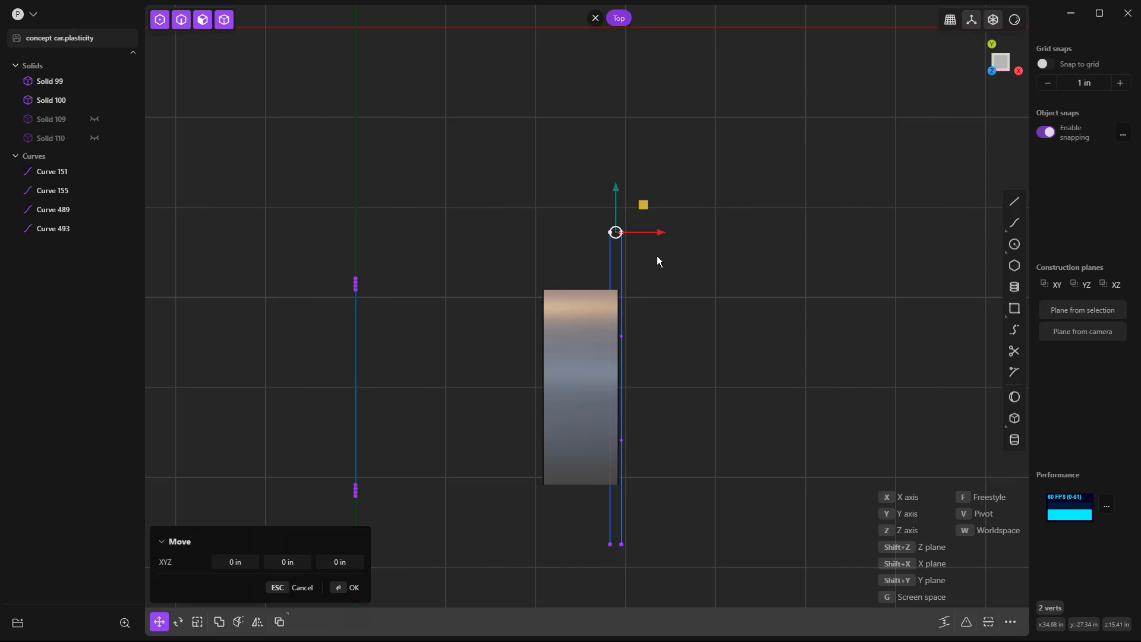
{"action": "key", "text": "x"}
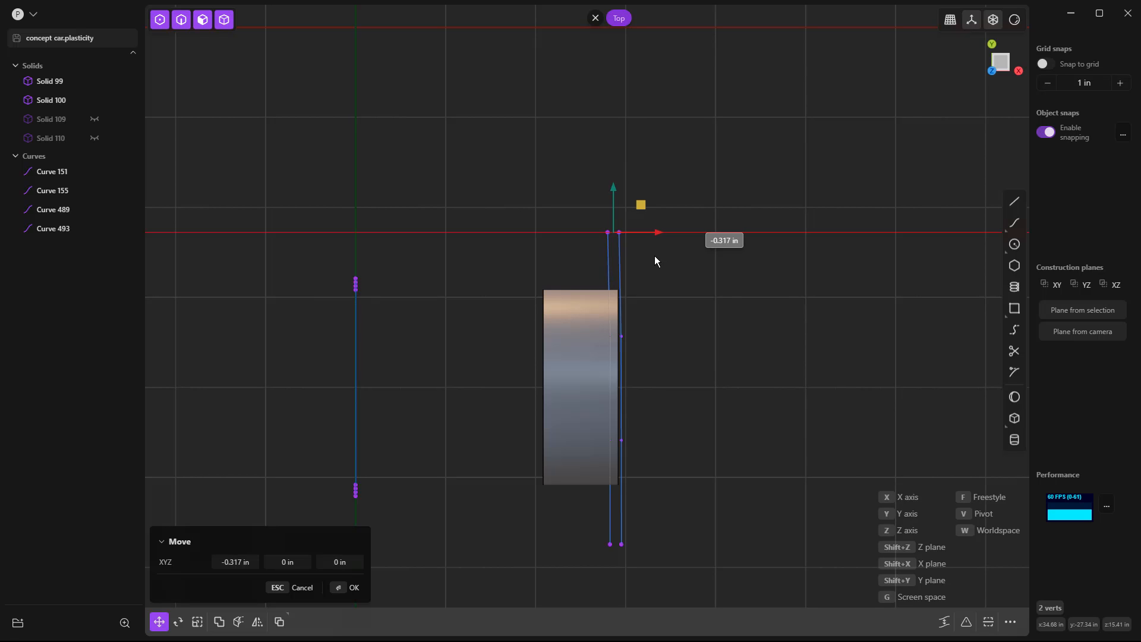
{"action": "left_click", "coordinate": [651, 255]}
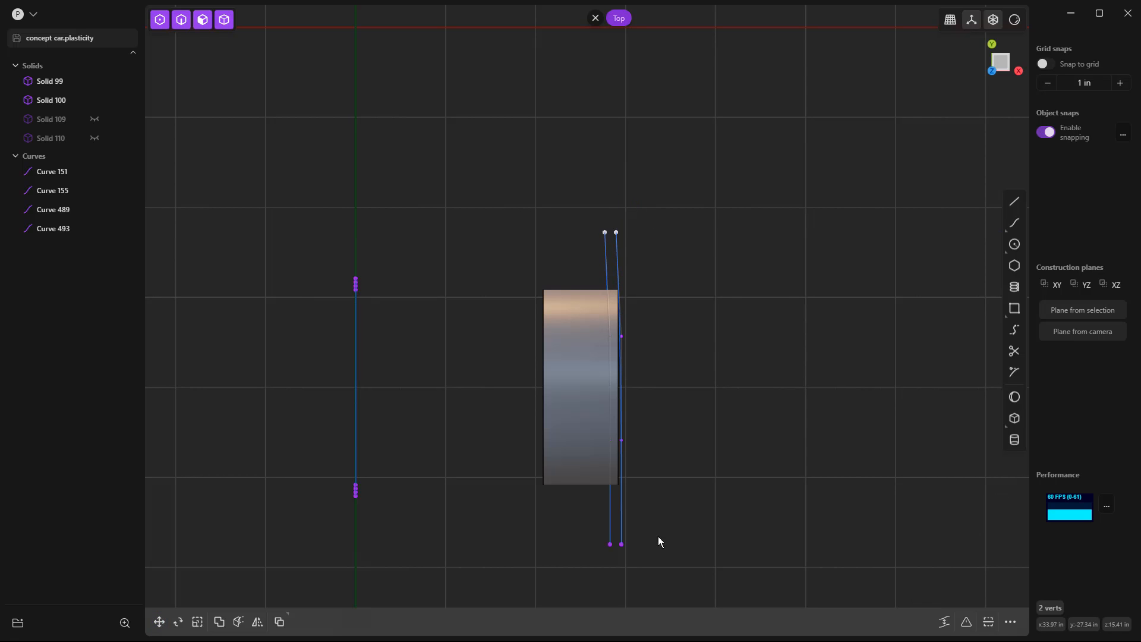
Move the two line end points farthest from the X axis inward about 0.87 in along negative X.
{"action": "left_click_drag", "start_coordinate": [602, 539], "coordinate": [676, 565]}
{"action": "key", "text": "g"}
{"action": "key", "text": "x"}
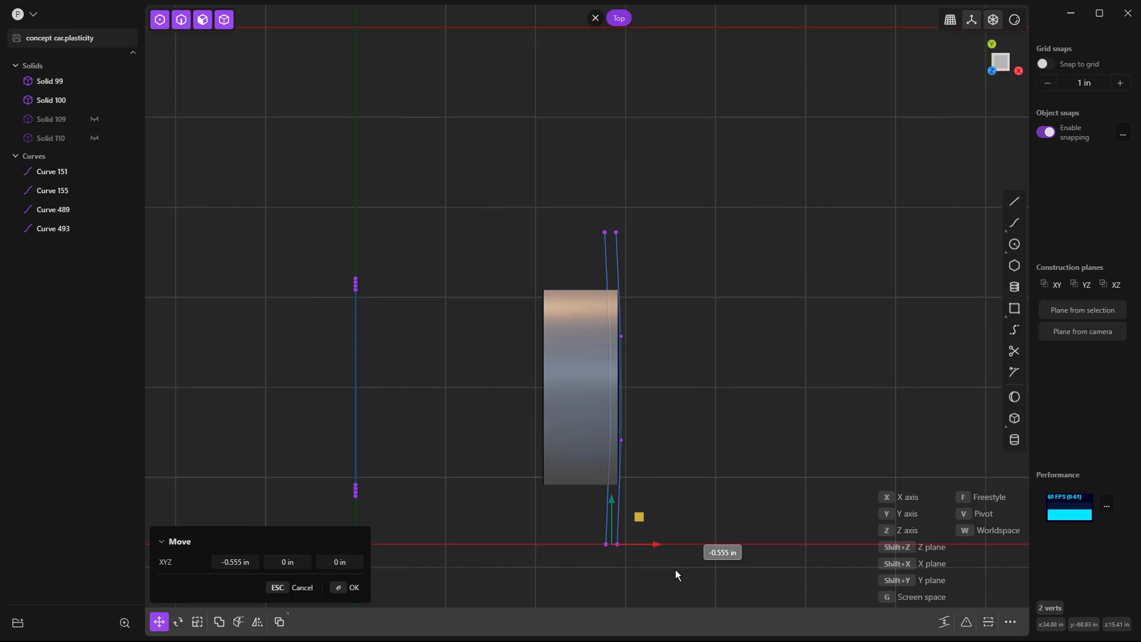
{"action": "left_click", "coordinate": [673, 568]}
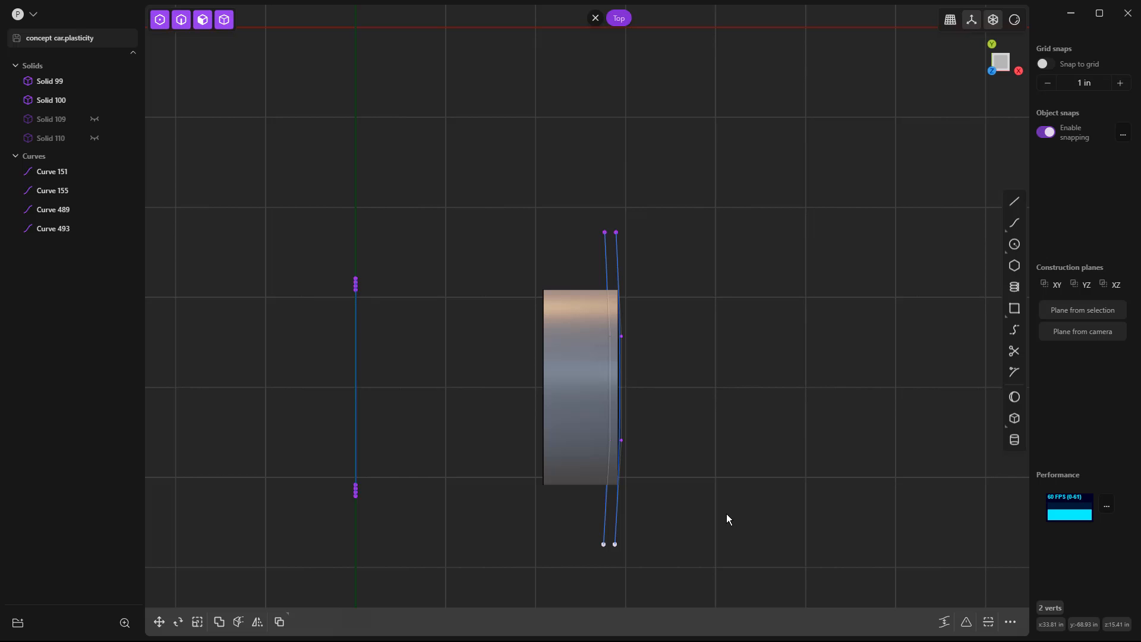
Draw two straight lines joining the upper and lower curves at their ends, closing a four-sided frame outside the wheel.
{"action": "middle_click_drag", "start_coordinate": [724, 540], "coordinate": [677, 424]}
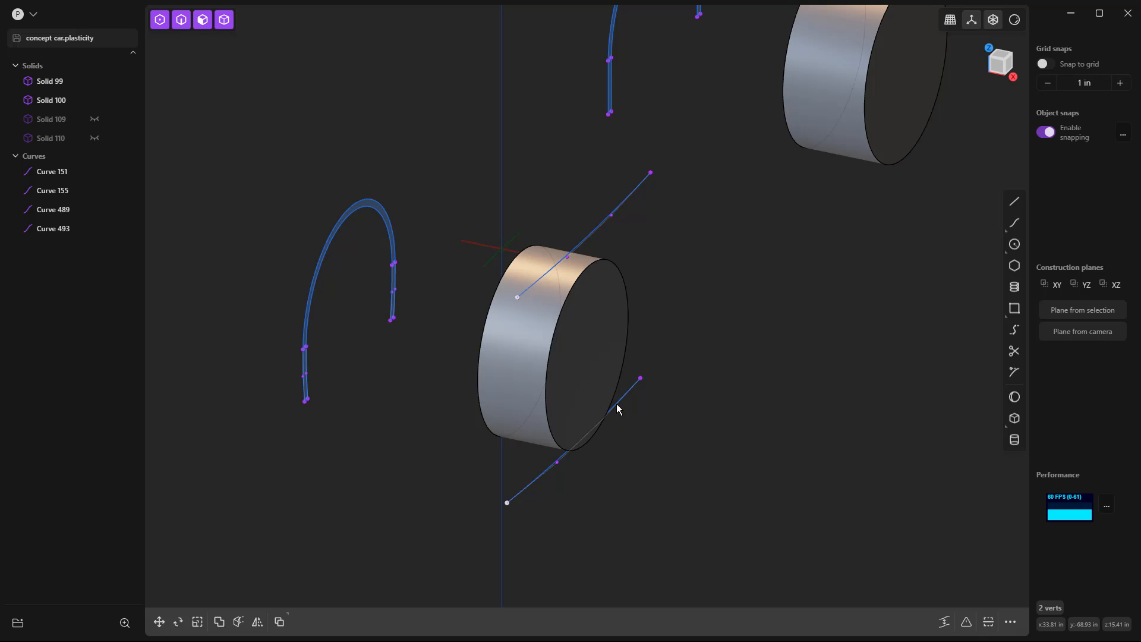
{"action": "middle_click_drag", "start_coordinate": [652, 440], "coordinate": [623, 397]}
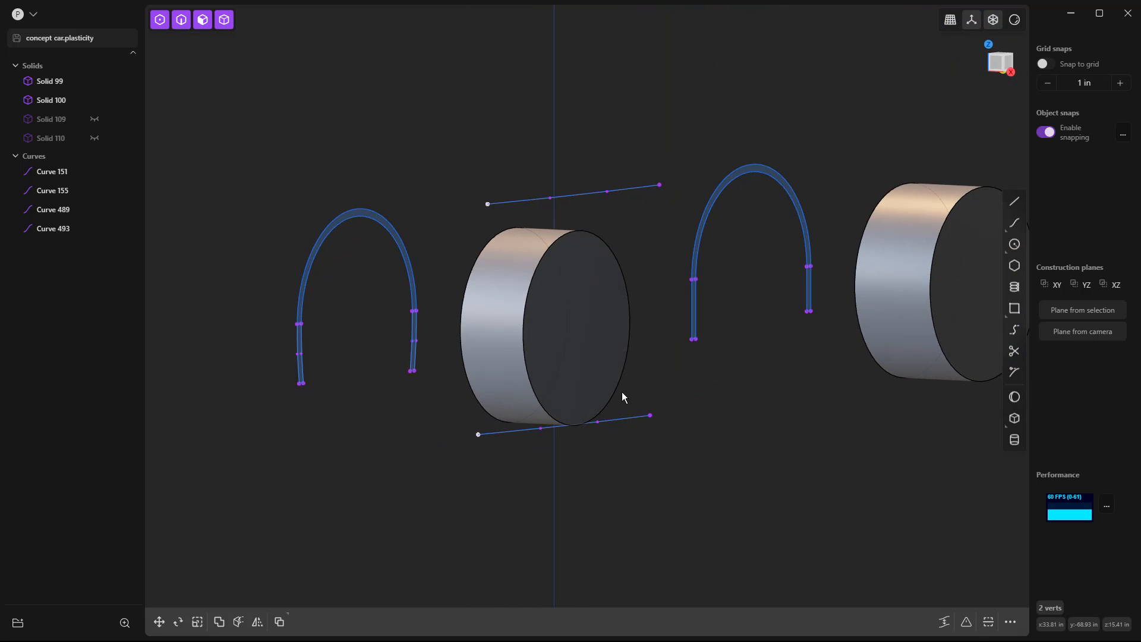
{"action": "left_click", "coordinate": [681, 422]}
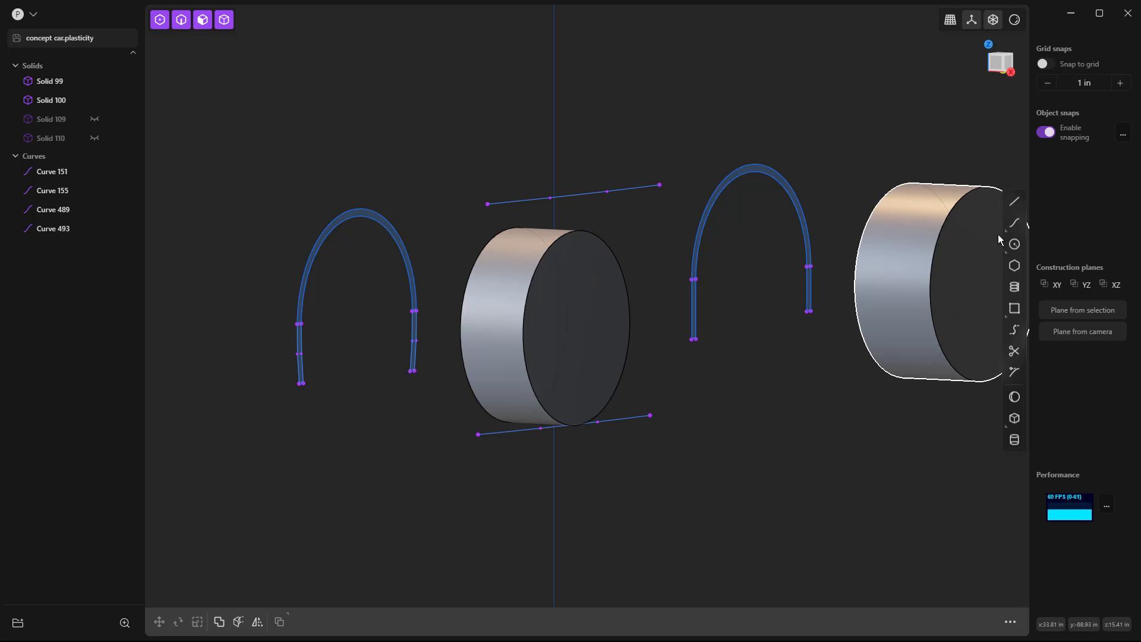
{"action": "left_click", "coordinate": [1014, 201]}
{"action": "left_click", "coordinate": [487, 204]}
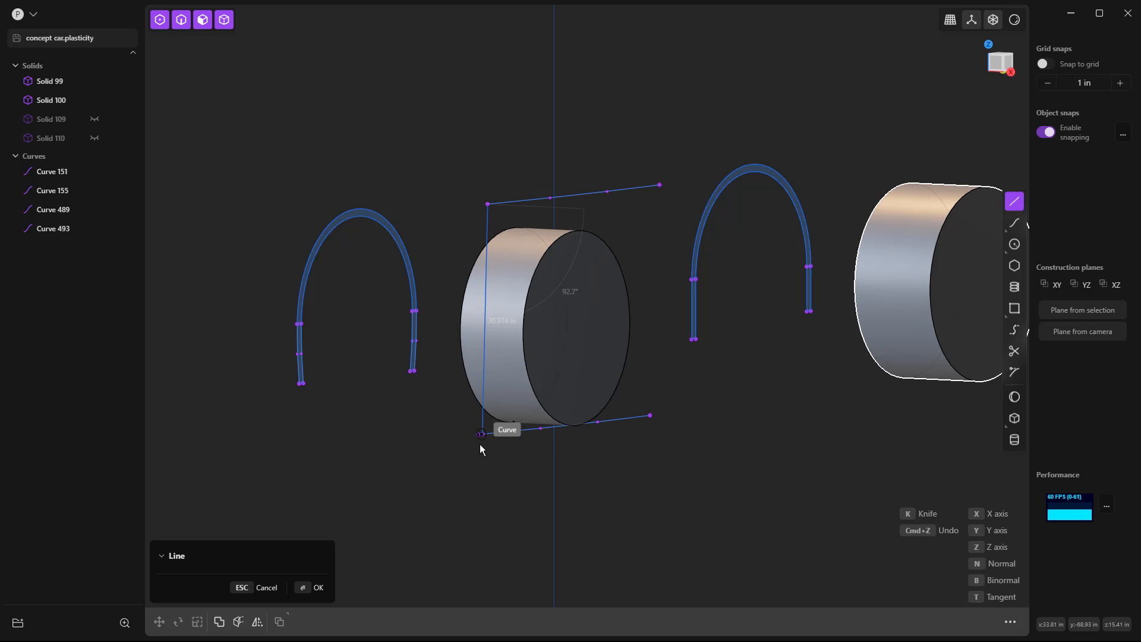
{"action": "left_click", "coordinate": [477, 434]}
{"action": "key", "text": "Return"}
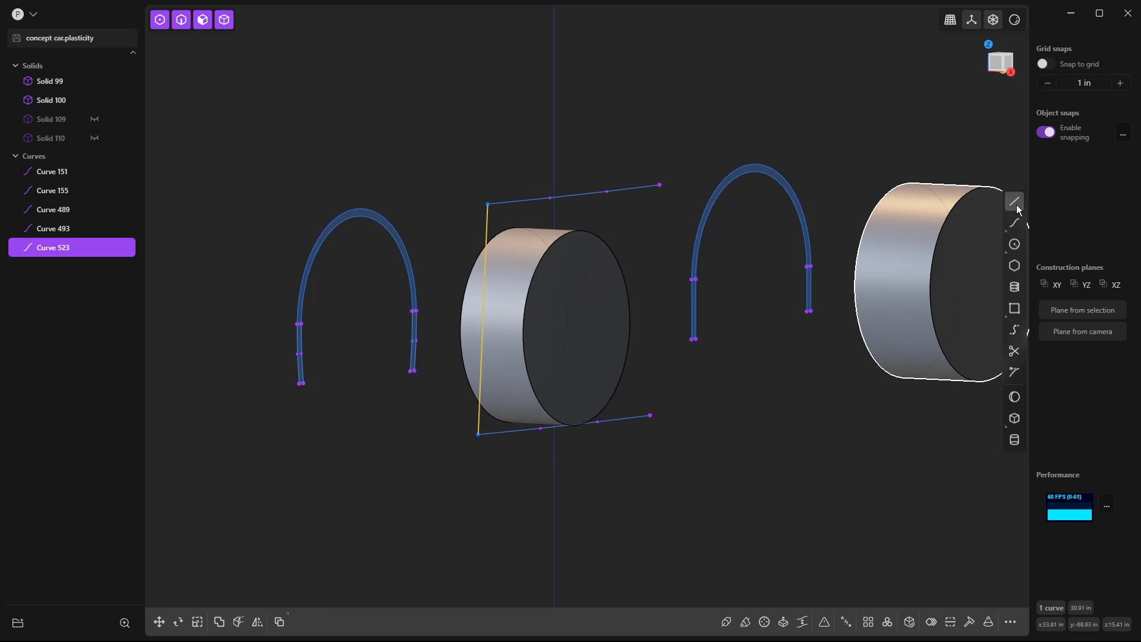
{"action": "left_click", "coordinate": [1014, 201]}
{"action": "left_click", "coordinate": [658, 185]}
{"action": "left_click", "coordinate": [650, 415]}
{"action": "key", "text": "Return"}
Select both upright connecting lines and rebuild them so each gains two interior control points.
{"action": "left_click", "coordinate": [487, 232]}
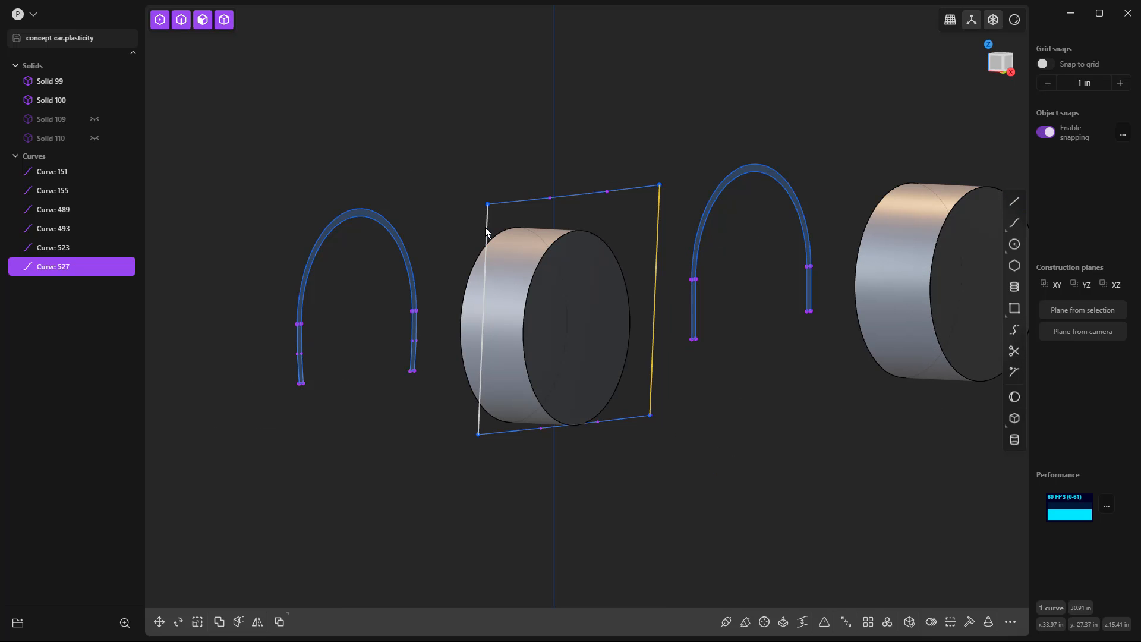
{"action": "left_click", "coordinate": [969, 621]}
{"action": "right_click", "coordinate": [836, 475]}
{"action": "middle_click_drag", "start_coordinate": [714, 512], "coordinate": [736, 511]}
In the front view, move the interior control points of both upright lines outward and down to bow the lines outward.
{"action": "key", "text": "KP_1"}
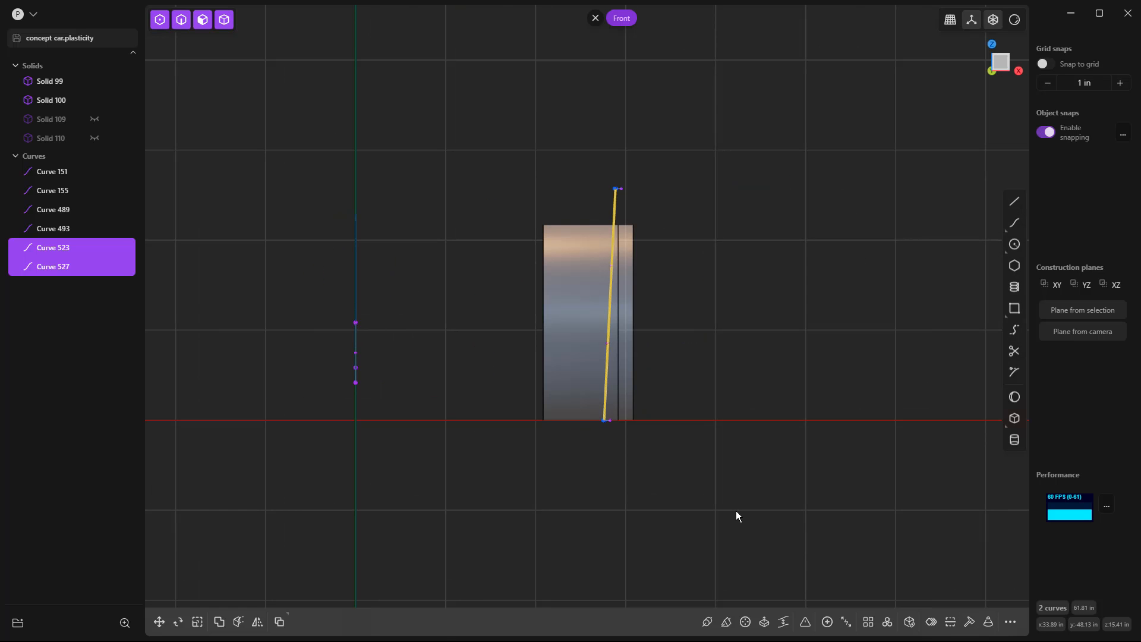
{"action": "left_click", "coordinate": [666, 287]}
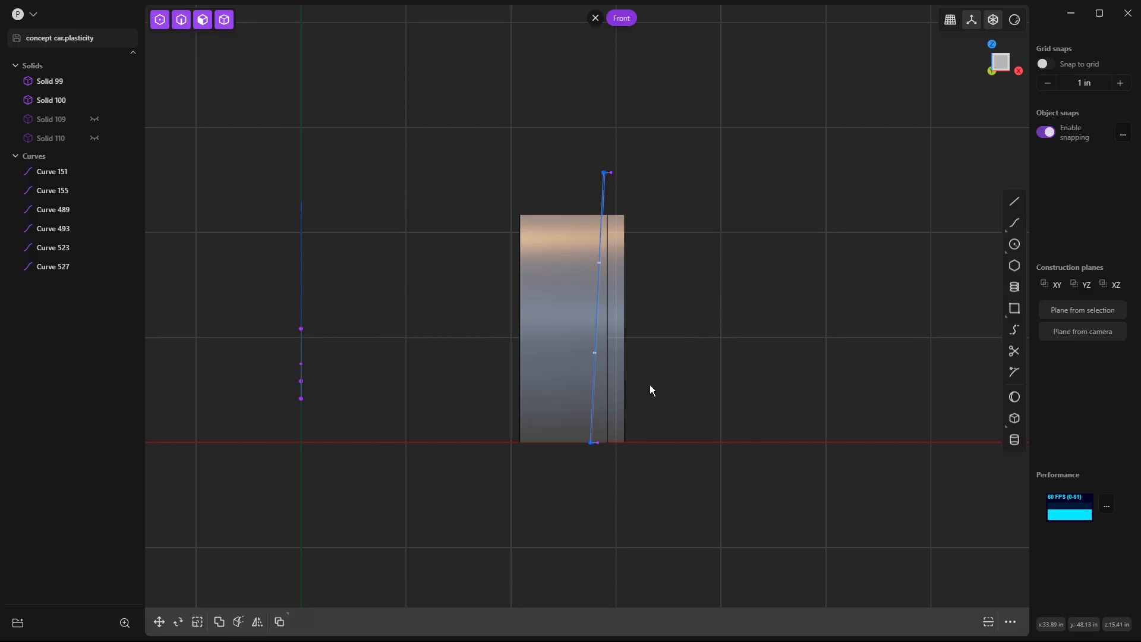
{"action": "key", "text": "g"}
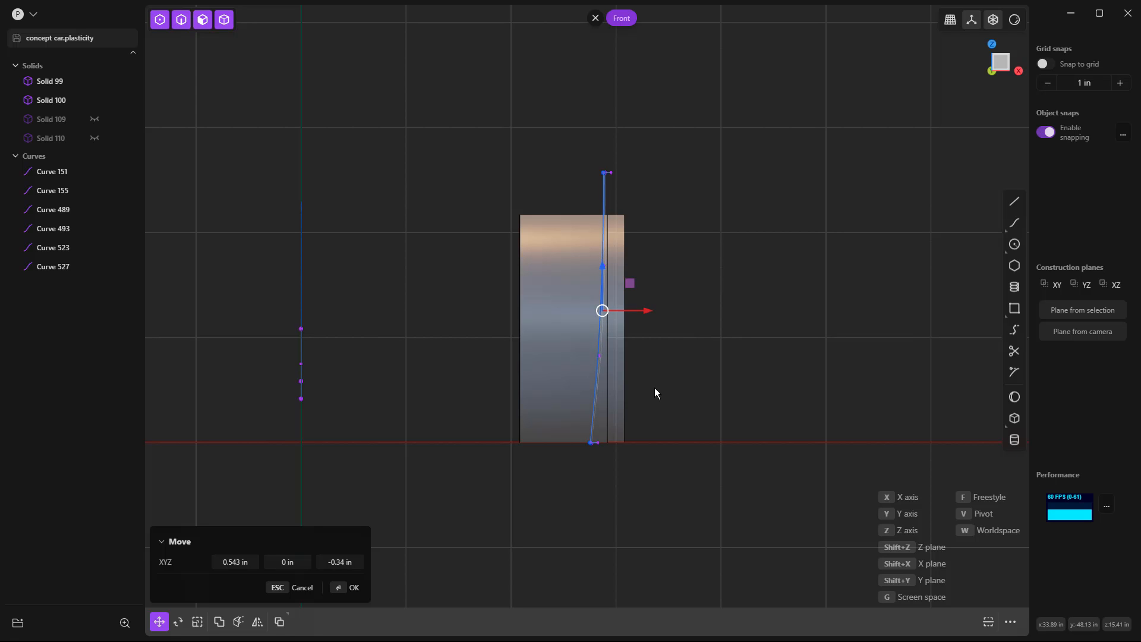
{"action": "left_click", "coordinate": [658, 452]}
{"action": "middle_click_drag", "start_coordinate": [682, 459], "coordinate": [648, 455]}
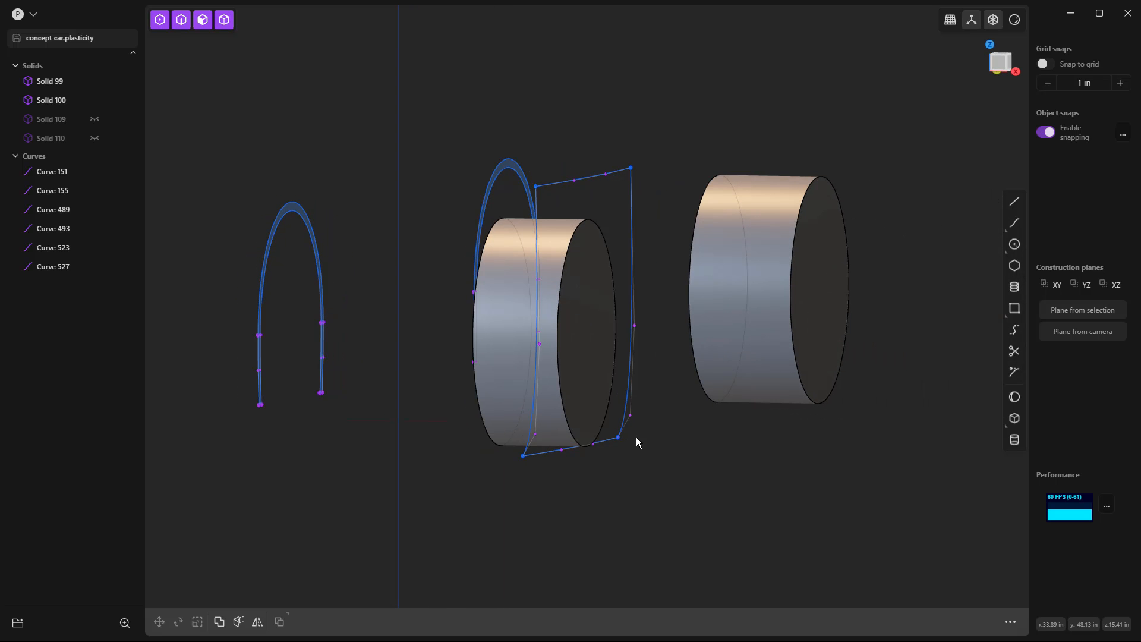
Loft a surface between the upper and lower curves, using the two bowed upright curves as guides.
{"action": "middle_click_drag", "start_coordinate": [637, 443], "coordinate": [641, 434]}
{"action": "left_click", "coordinate": [616, 172]}
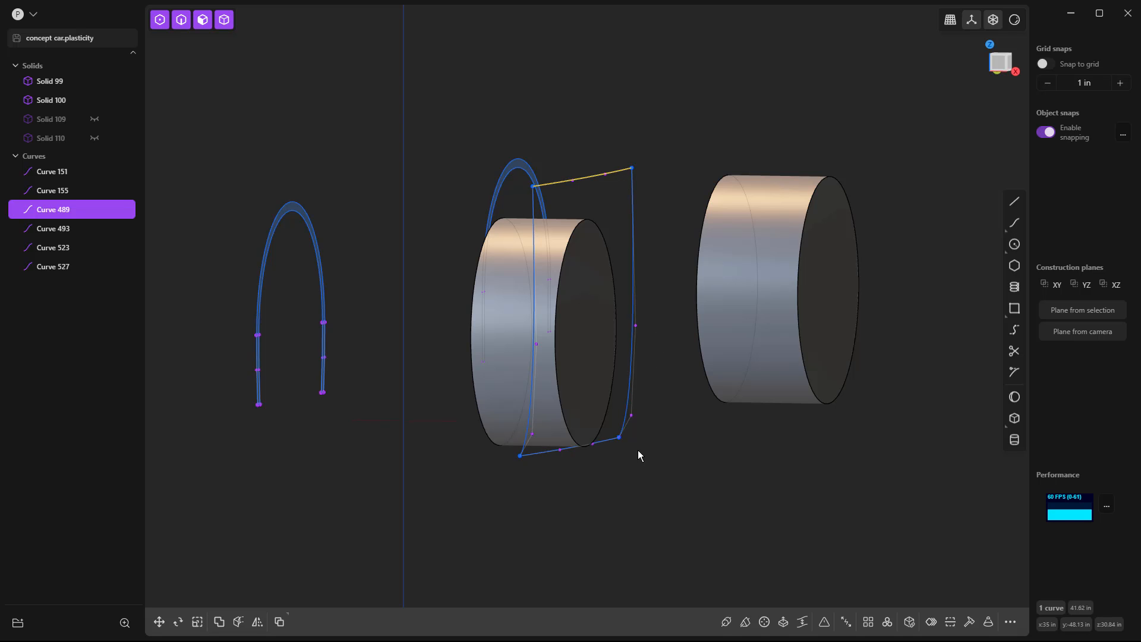
{"action": "left_click", "coordinate": [606, 440]}
{"action": "key", "text": "l"}
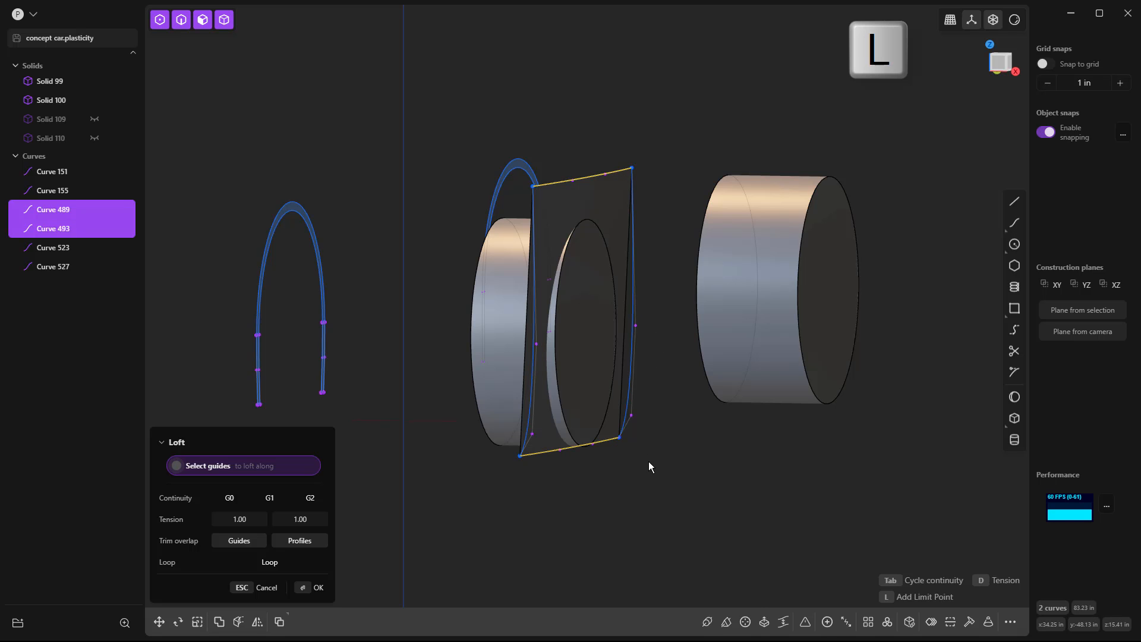
{"action": "left_click", "coordinate": [634, 290]}
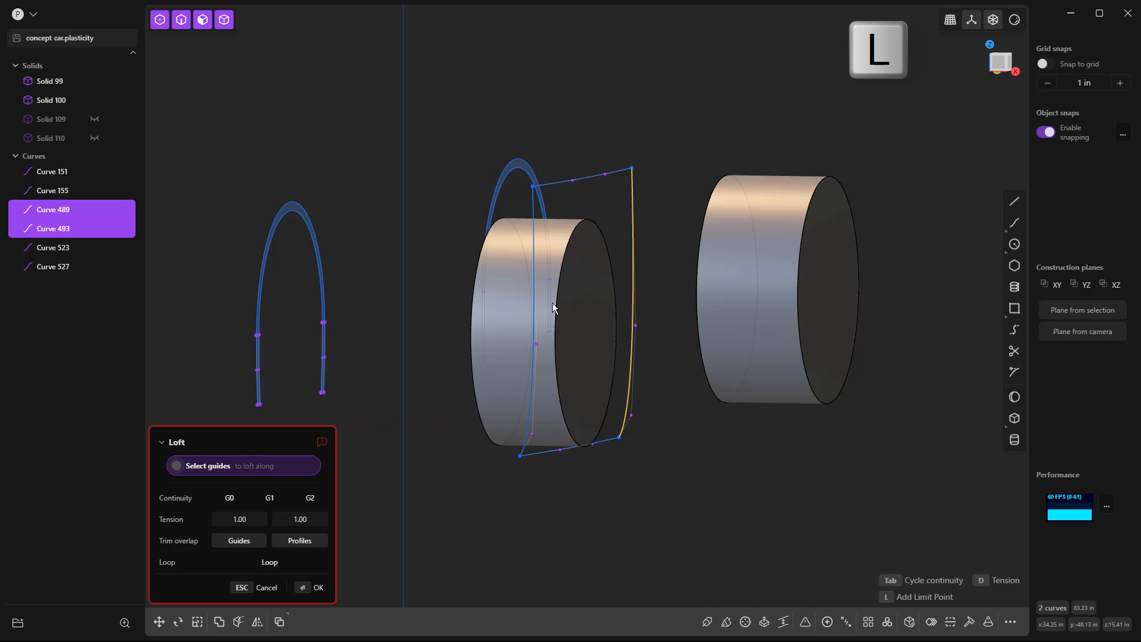
{"action": "left_click", "coordinate": [535, 309]}
{"action": "right_click", "coordinate": [641, 502]}
{"action": "middle_click_drag", "start_coordinate": [655, 496], "coordinate": [631, 493]}
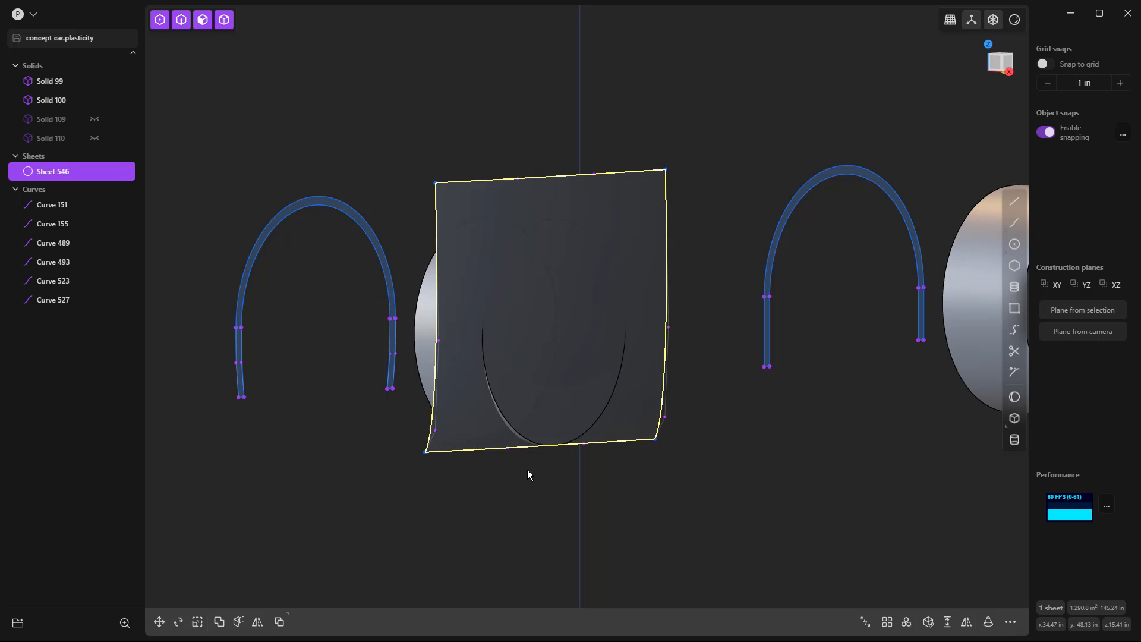
{"action": "middle_click_drag", "start_coordinate": [527, 470], "coordinate": [518, 469]}
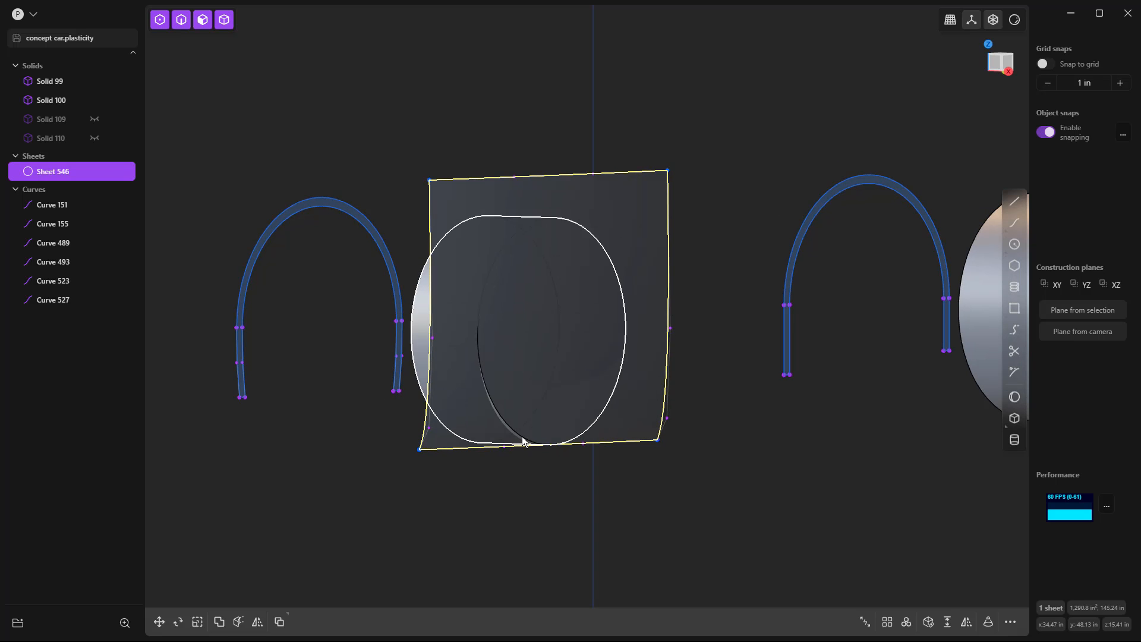
{"action": "left_click", "coordinate": [537, 491]}
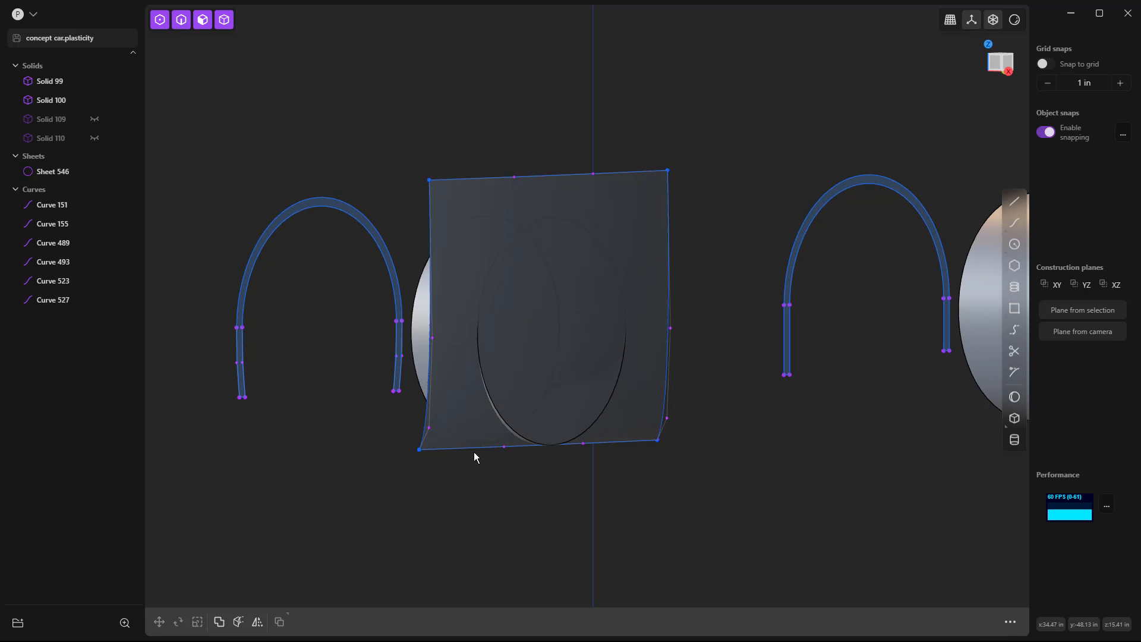
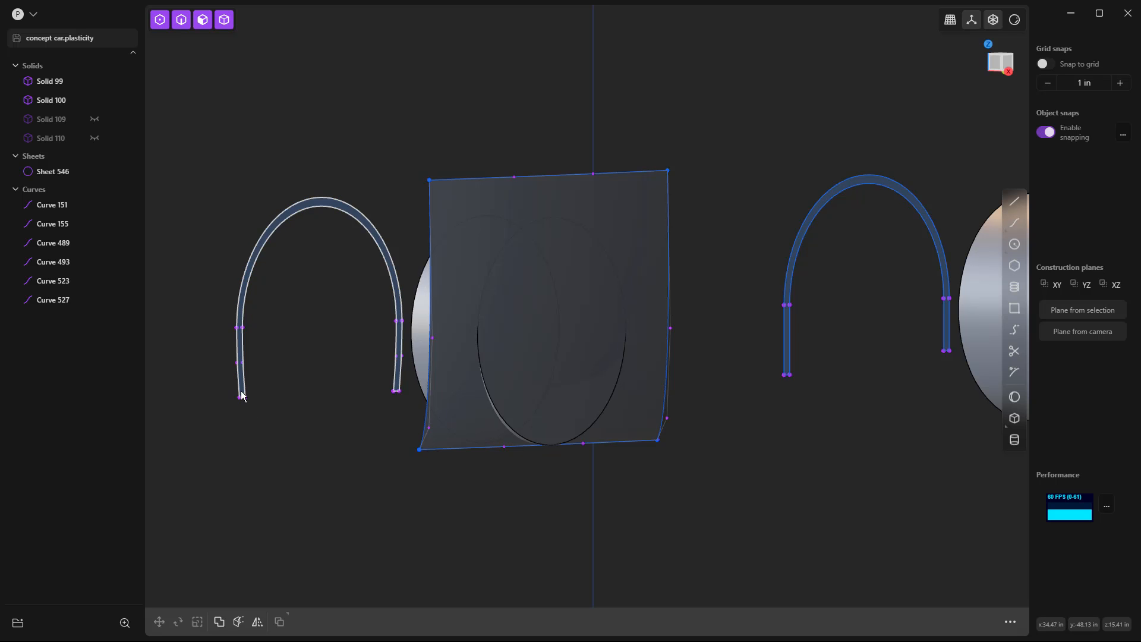
Move the four curves framing the lofted panel along Y until the frame sits around the other wheel.
{"action": "key", "text": "3"}
{"action": "scroll", "coordinate": [241, 398], "scroll_direction": "down", "scroll_amount": 5}
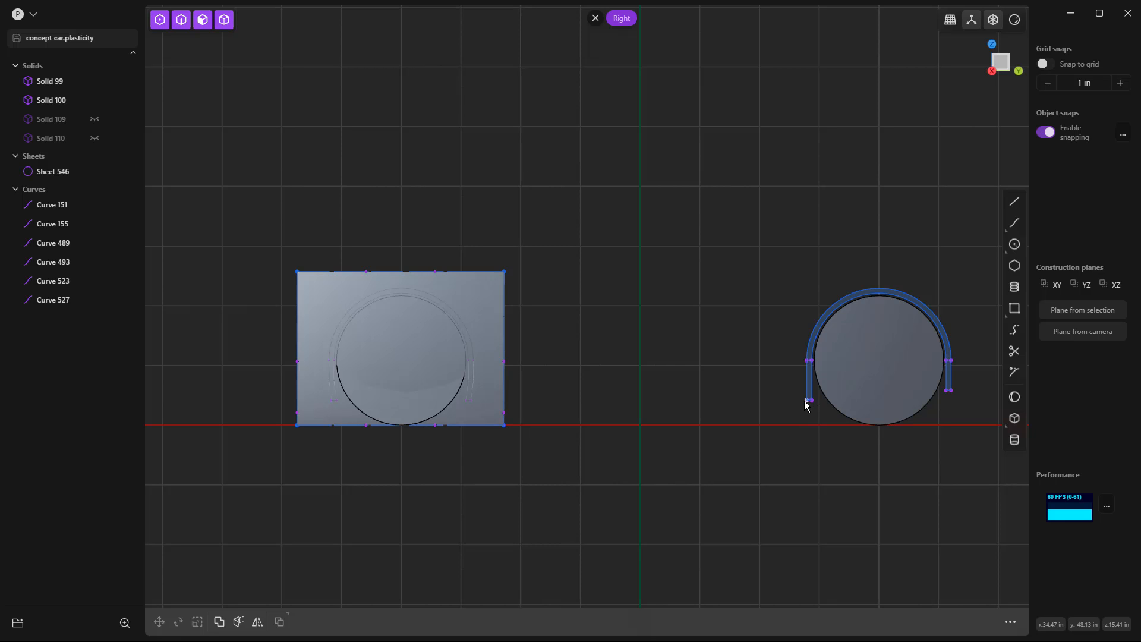
{"action": "scroll", "coordinate": [806, 406], "scroll_direction": "up", "scroll_amount": 2}
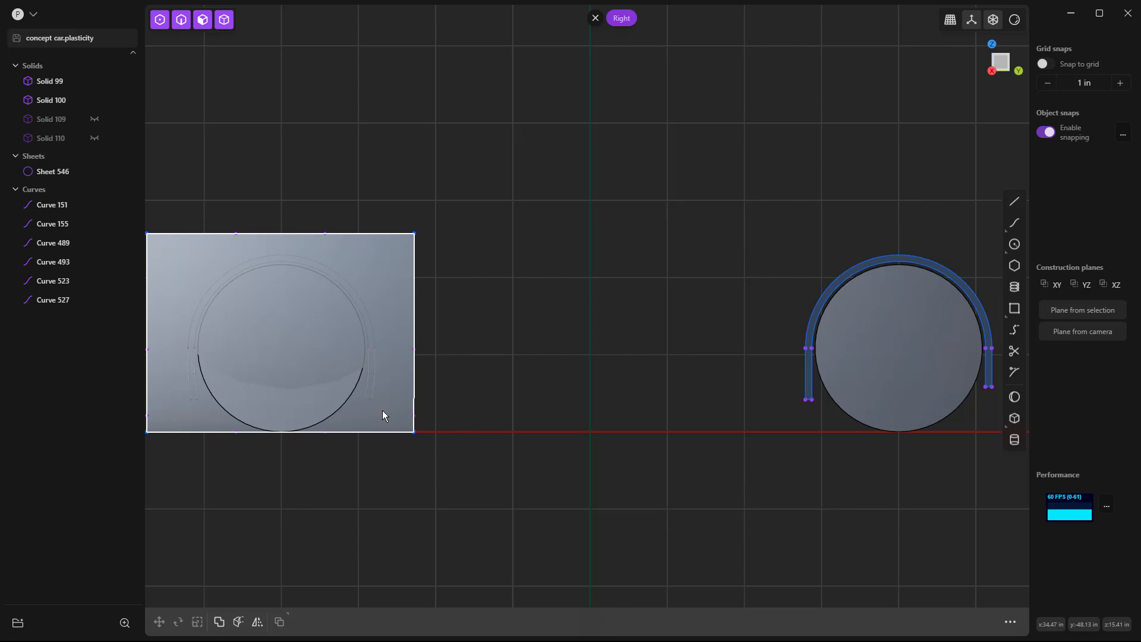
{"action": "scroll", "coordinate": [382, 410], "scroll_direction": "down", "scroll_amount": 2}
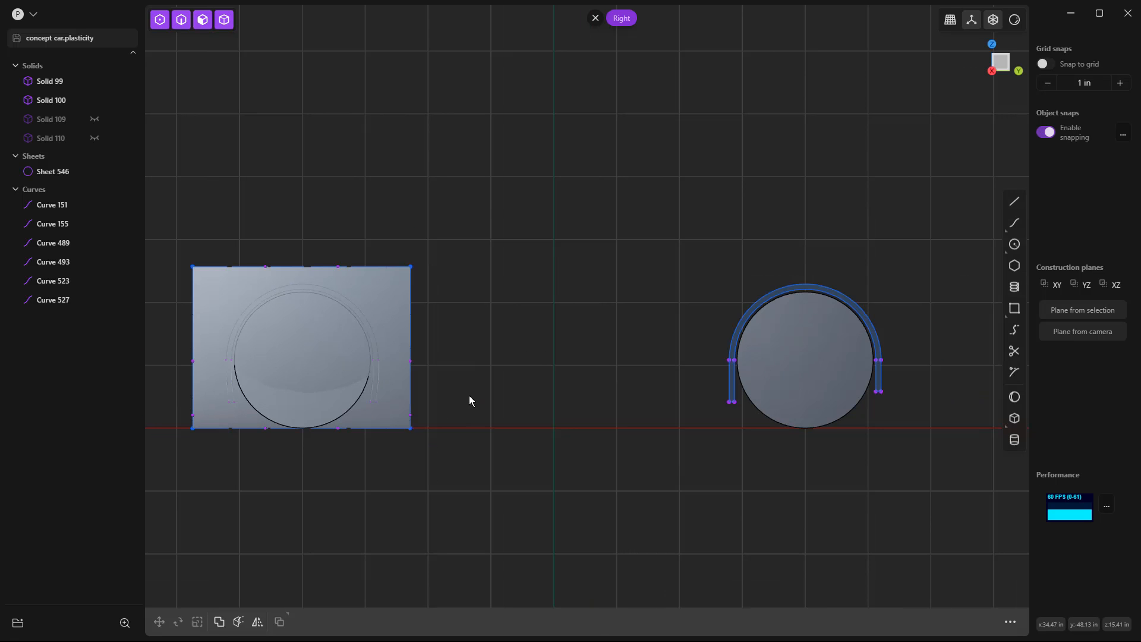
{"action": "left_click", "coordinate": [411, 301]}
{"action": "left_click", "coordinate": [373, 266]}
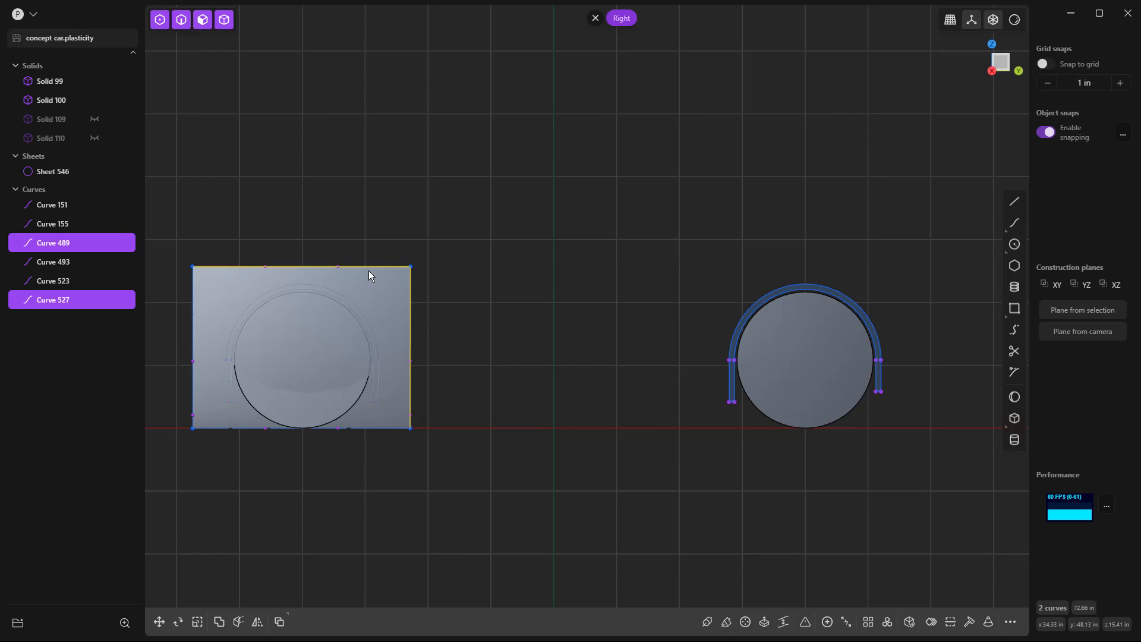
{"action": "left_click", "coordinate": [191, 300]}
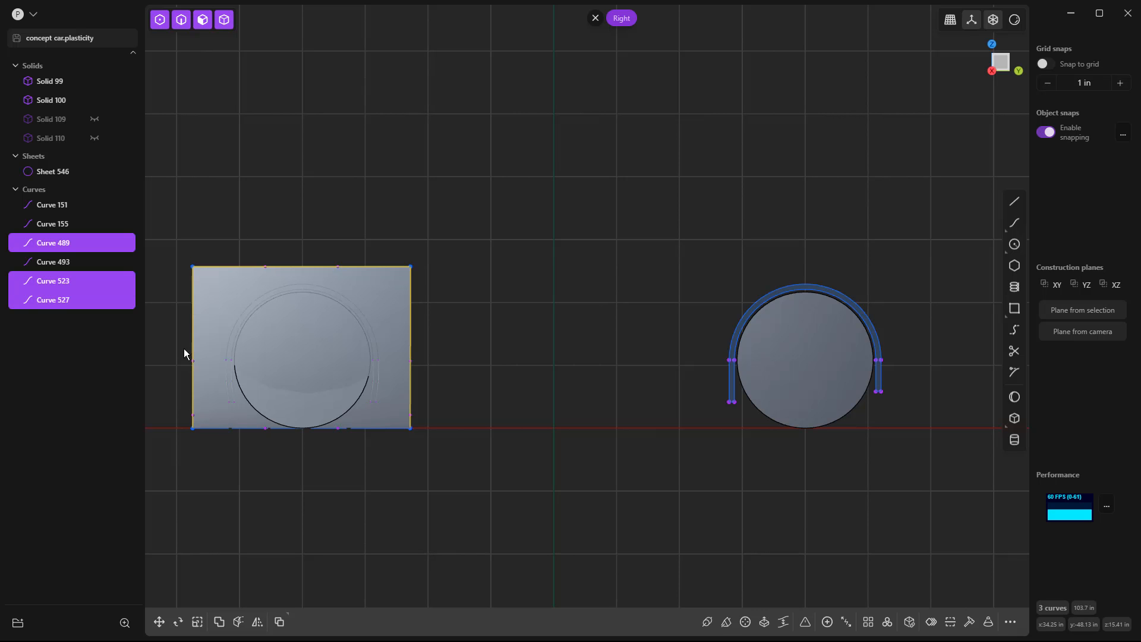
{"action": "left_click", "coordinate": [243, 429]}
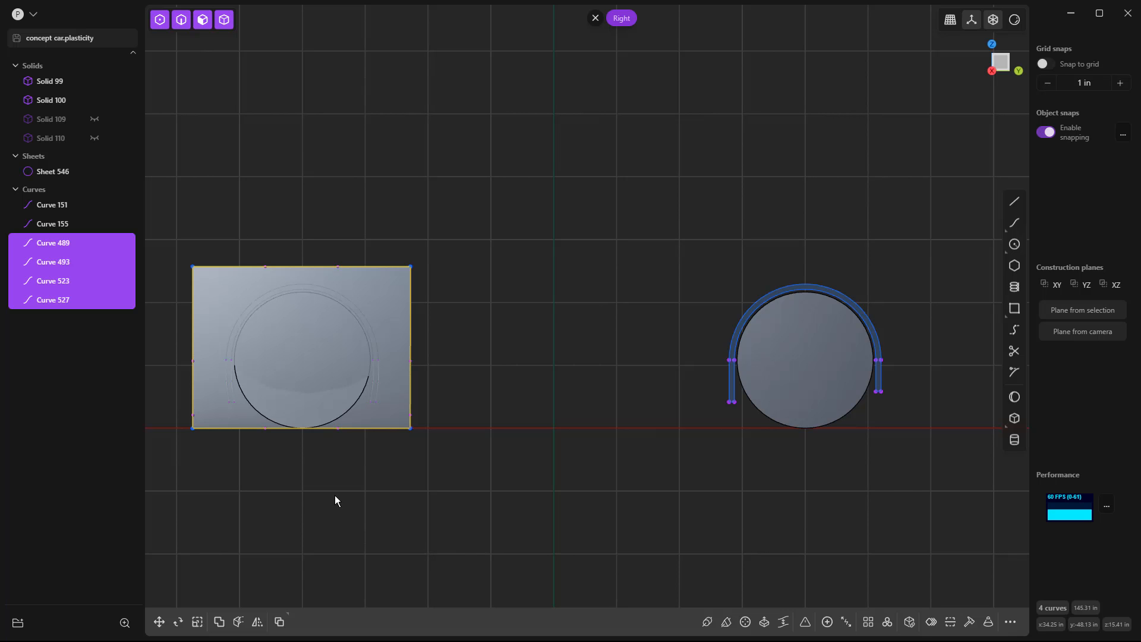
{"action": "key", "text": "g"}
{"action": "key", "text": "y"}
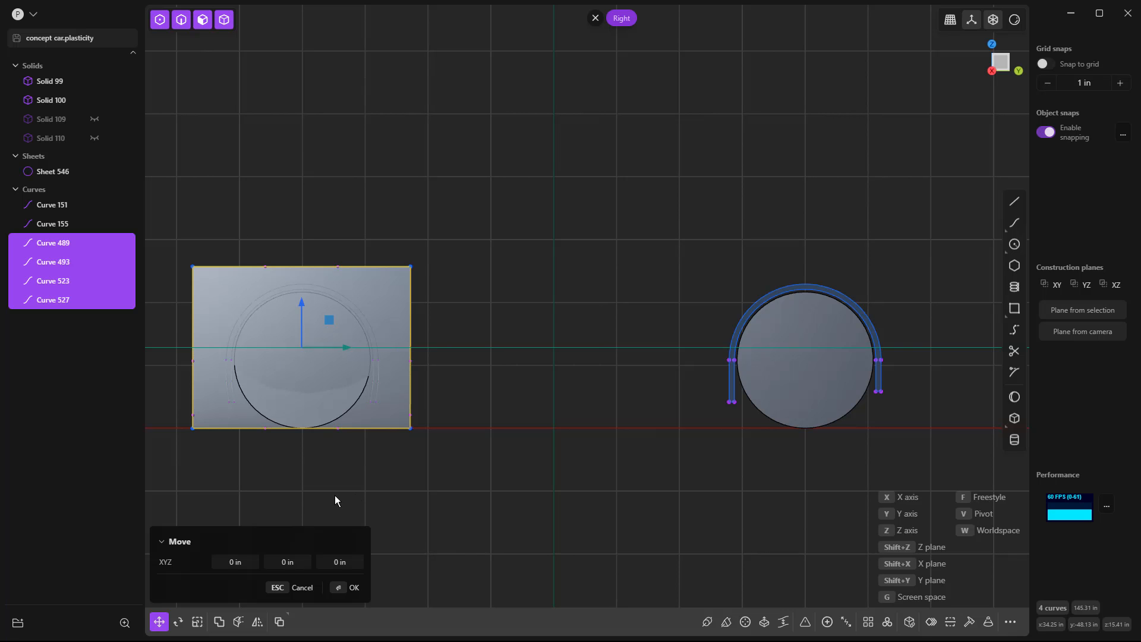
{"action": "left_click", "coordinate": [838, 490]}
{"action": "middle_click_drag", "start_coordinate": [749, 500], "coordinate": [818, 530]}
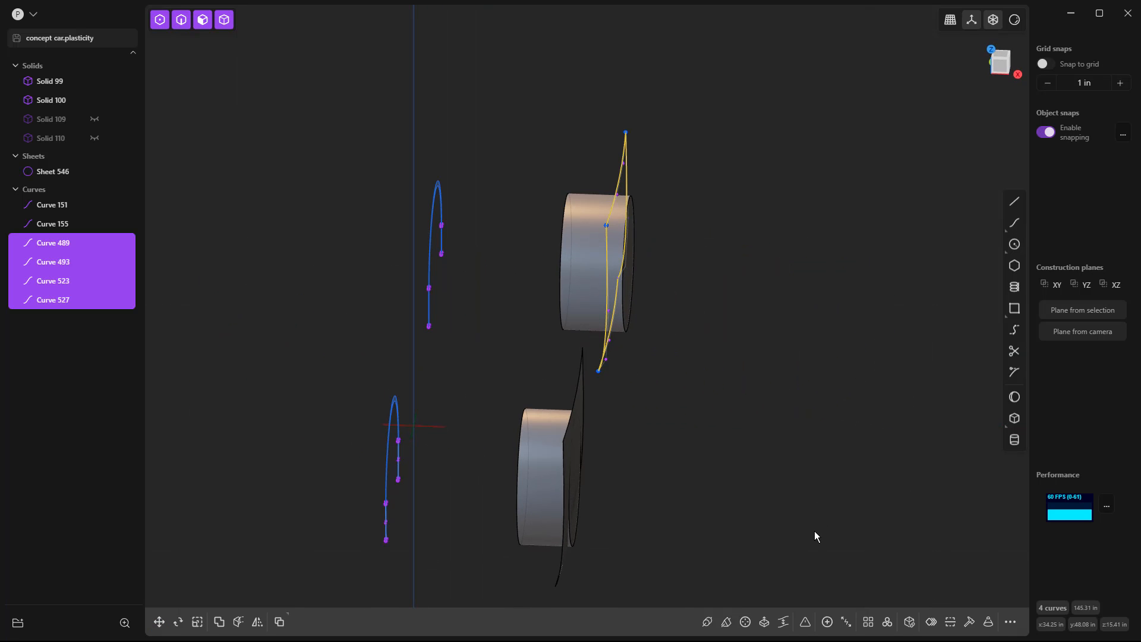
In the top view, shift the four frame curves outward 2.2 in along X.
{"action": "key", "text": "KP_7"}
{"action": "scroll", "coordinate": [775, 481], "scroll_direction": "down", "scroll_amount": 2}
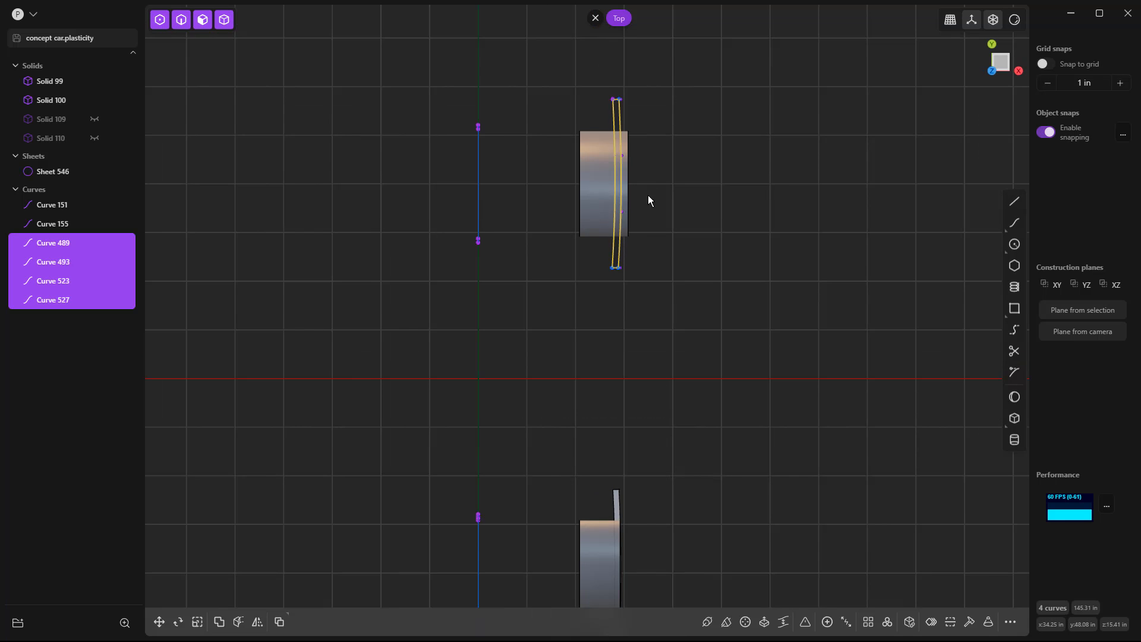
{"action": "middle_click_drag", "start_coordinate": [648, 200], "coordinate": [647, 254], "text": "shift"}
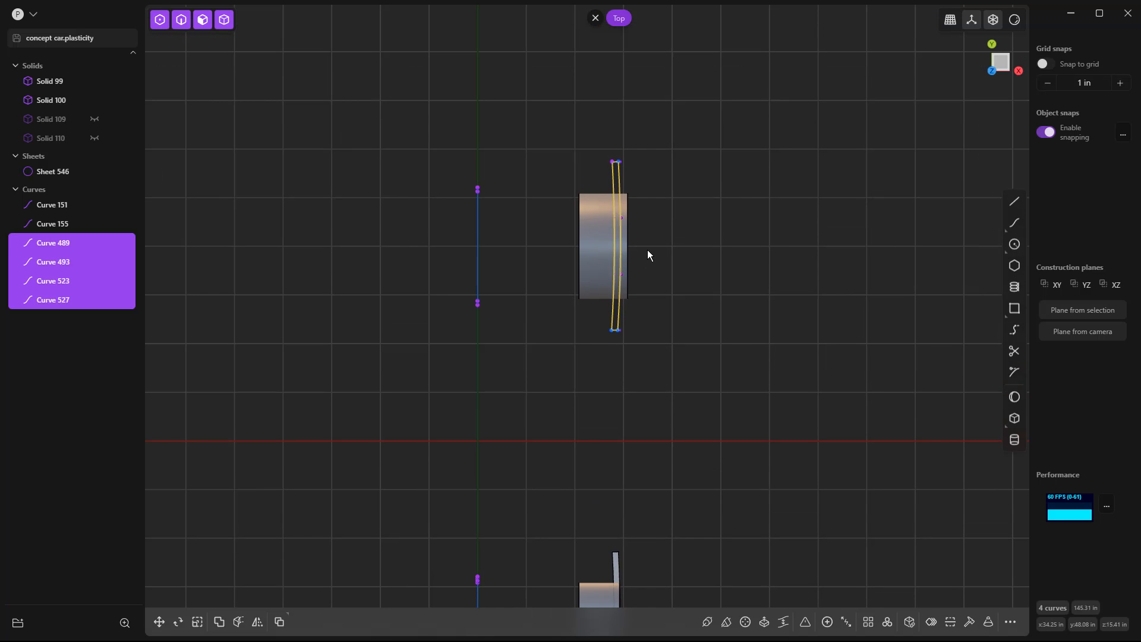
{"action": "key", "text": "g"}
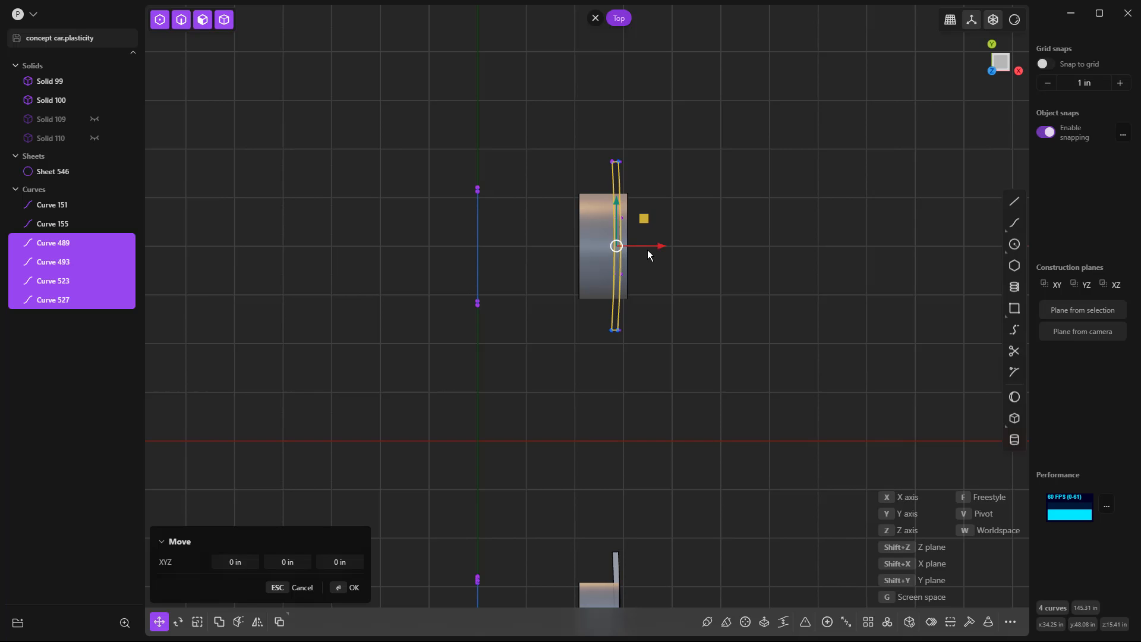
{"action": "type", "text": "2.2"}
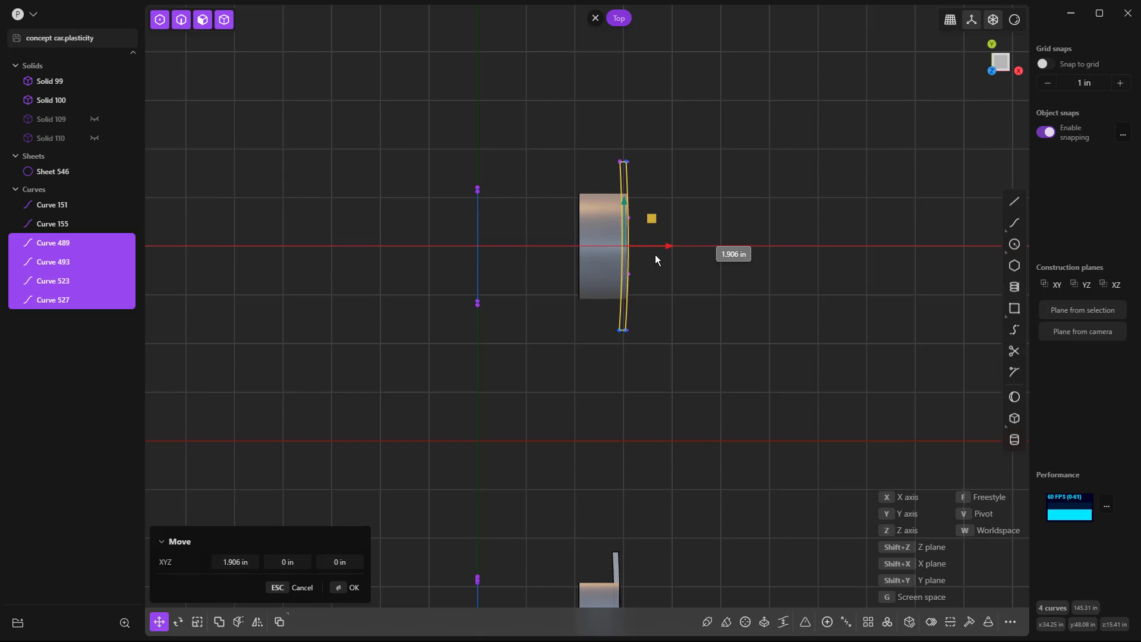
{"action": "key", "text": "Return"}
Move the frame's upright curve farthest from the lofted panel inward about 1 in along X.
{"action": "middle_click_drag", "start_coordinate": [688, 410], "coordinate": [642, 262]}
{"action": "scroll", "coordinate": [645, 265], "scroll_direction": "up", "scroll_amount": 3}
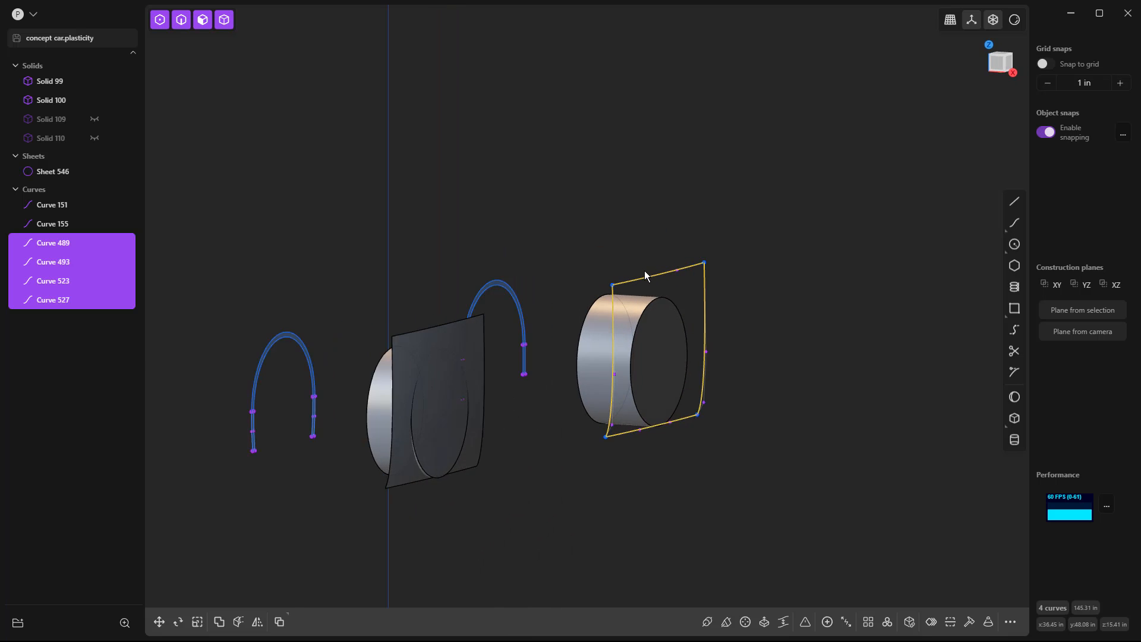
{"action": "mouse_move", "coordinate": [731, 305]}
{"action": "middle_mouse_down"}
{"action": "mouse_move", "coordinate": [723, 325]}
{"action": "mouse_move", "coordinate": [729, 295]}
{"action": "middle_mouse_up"}
{"action": "key", "text": "KP_3"}
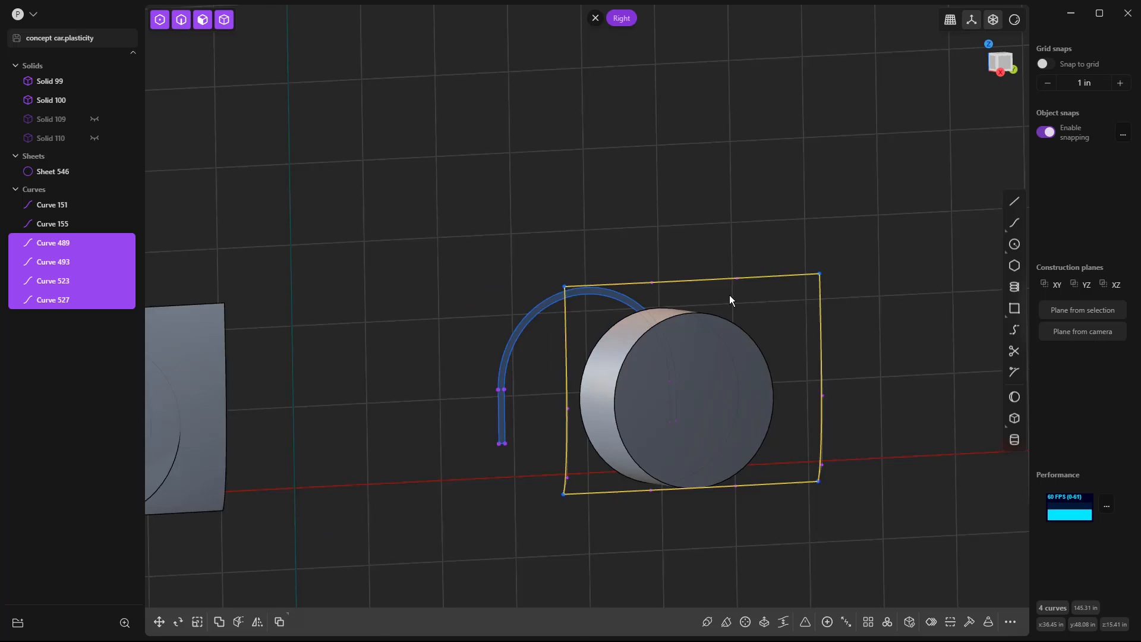
{"action": "left_click_drag", "start_coordinate": [806, 238], "coordinate": [873, 522]}
{"action": "middle_click_drag", "start_coordinate": [824, 394], "coordinate": [729, 385]}
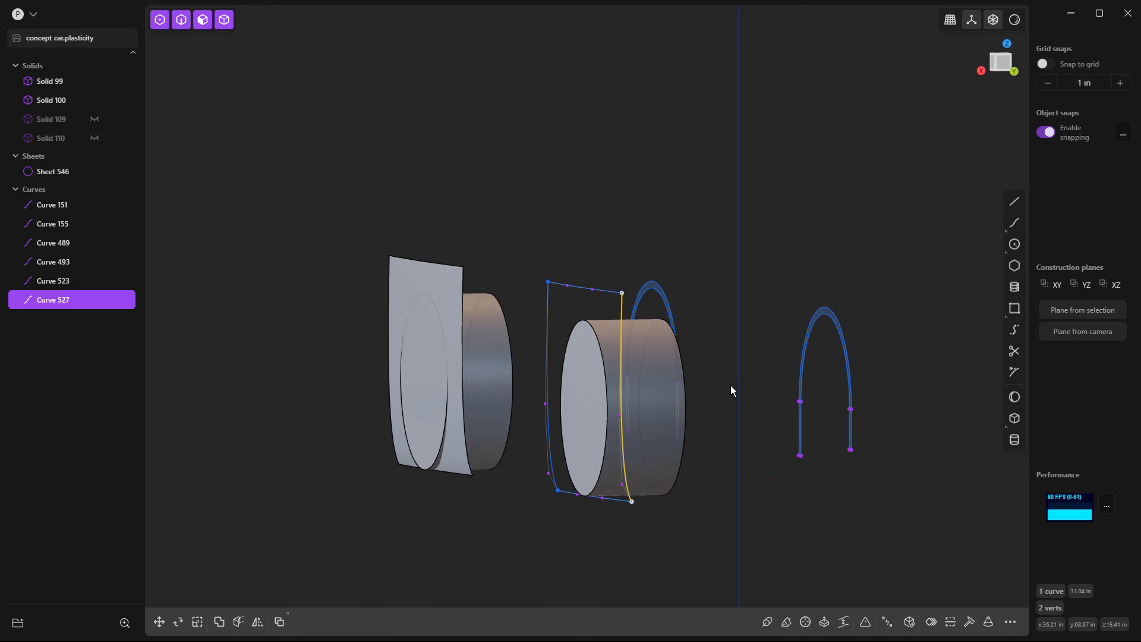
{"action": "key", "text": "g"}
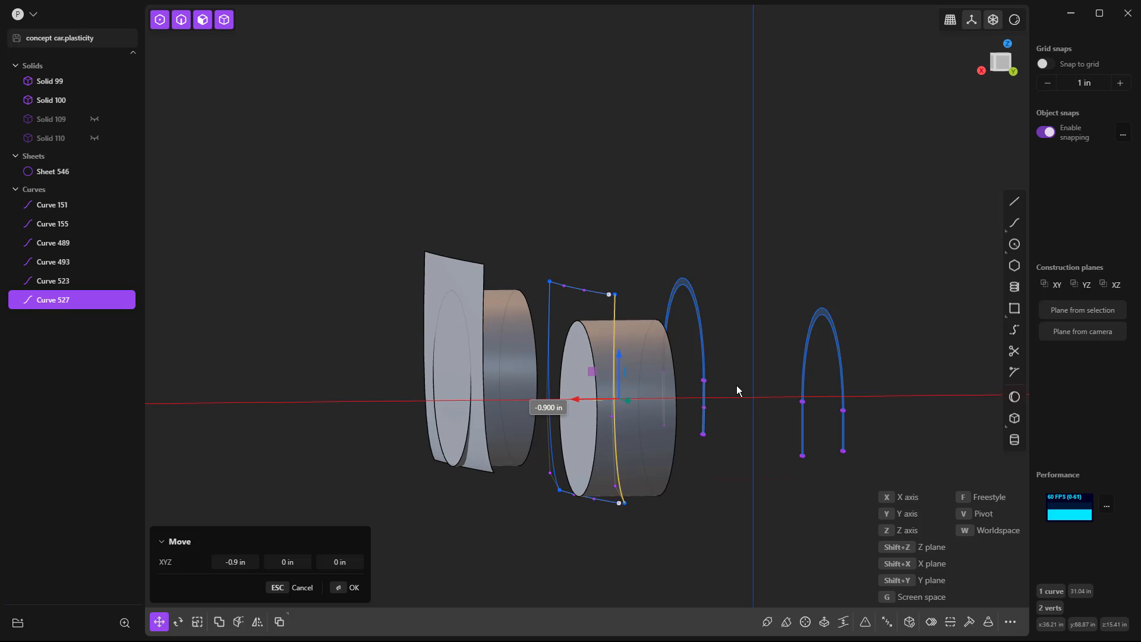
{"action": "left_click", "coordinate": [740, 385]}
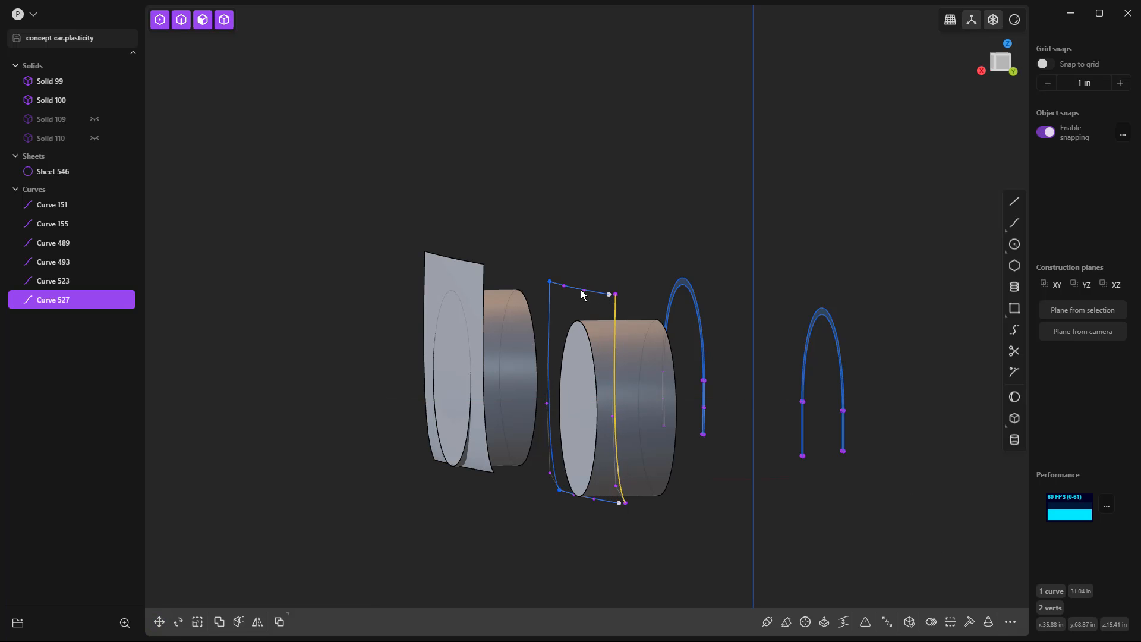
{"action": "left_click", "coordinate": [631, 277]}
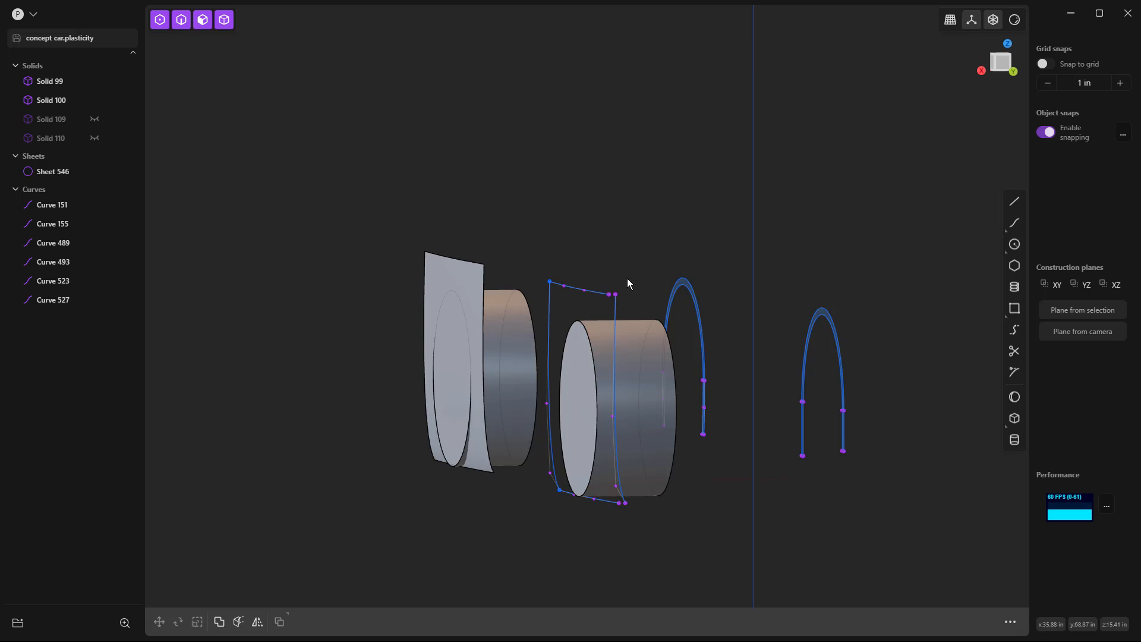
Move the upper curve's loose end point -0.99 in along X to snap onto the shifted upright's upper end.
{"action": "scroll", "coordinate": [616, 297], "scroll_direction": "up", "scroll_amount": 3}
{"action": "scroll", "coordinate": [616, 297], "scroll_direction": "up", "scroll_amount": 3}
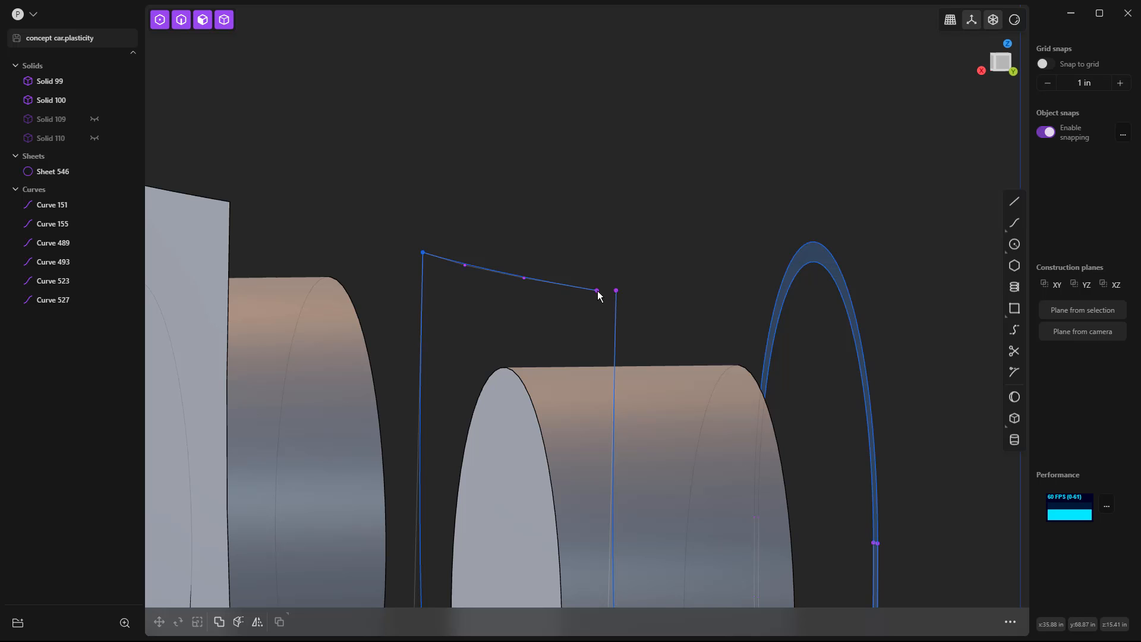
{"action": "left_click", "coordinate": [597, 292]}
{"action": "key", "text": "g"}
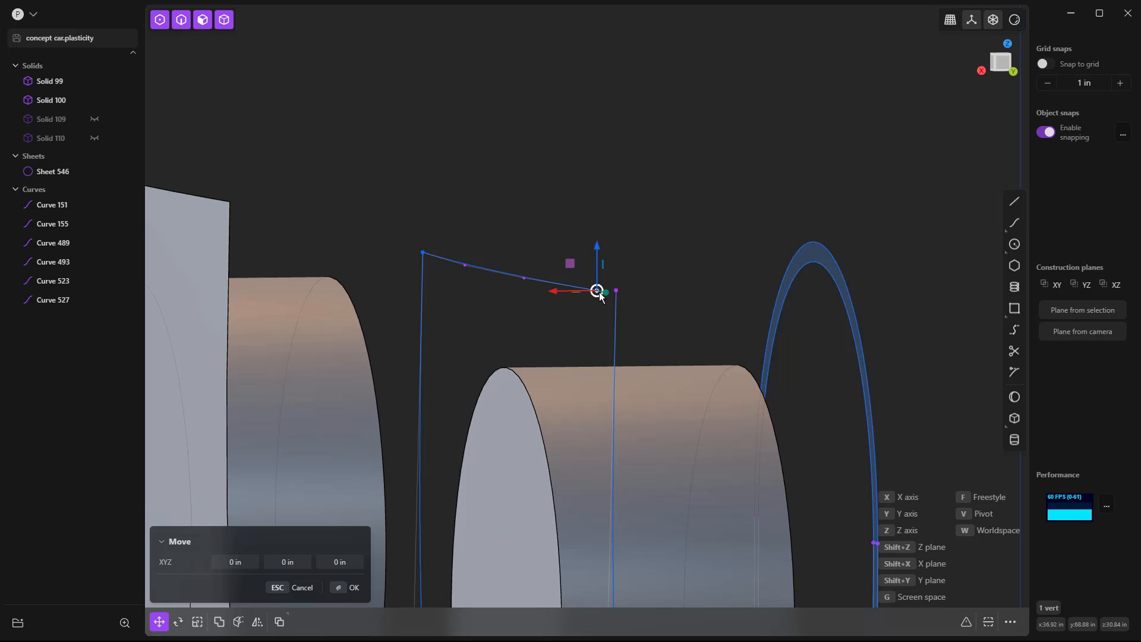
{"action": "left_click_drag", "start_coordinate": [599, 295], "coordinate": [617, 295]}
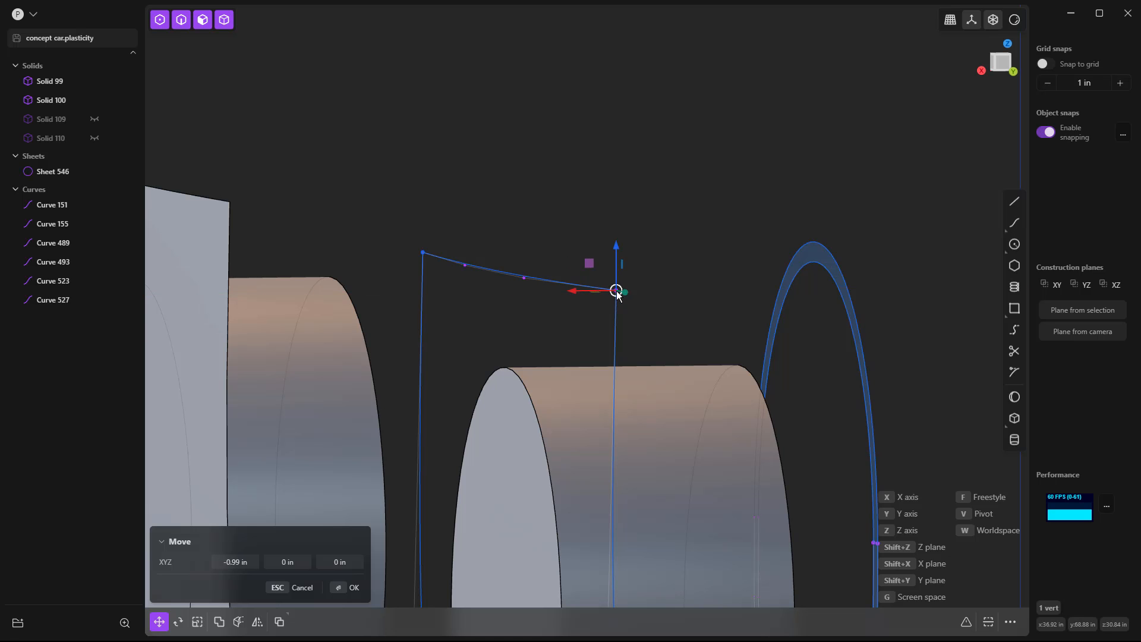
{"action": "right_click", "coordinate": [645, 308]}
Try to move the lower curve's loose end point along X onto the shifted upright's lower end.
{"action": "scroll", "coordinate": [644, 257], "scroll_direction": "down", "scroll_amount": 3}
{"action": "right_click_drag", "start_coordinate": [700, 385], "coordinate": [693, 163]}
{"action": "left_click", "coordinate": [622, 531]}
{"action": "key", "text": "g"}
{"action": "key", "text": "x"}
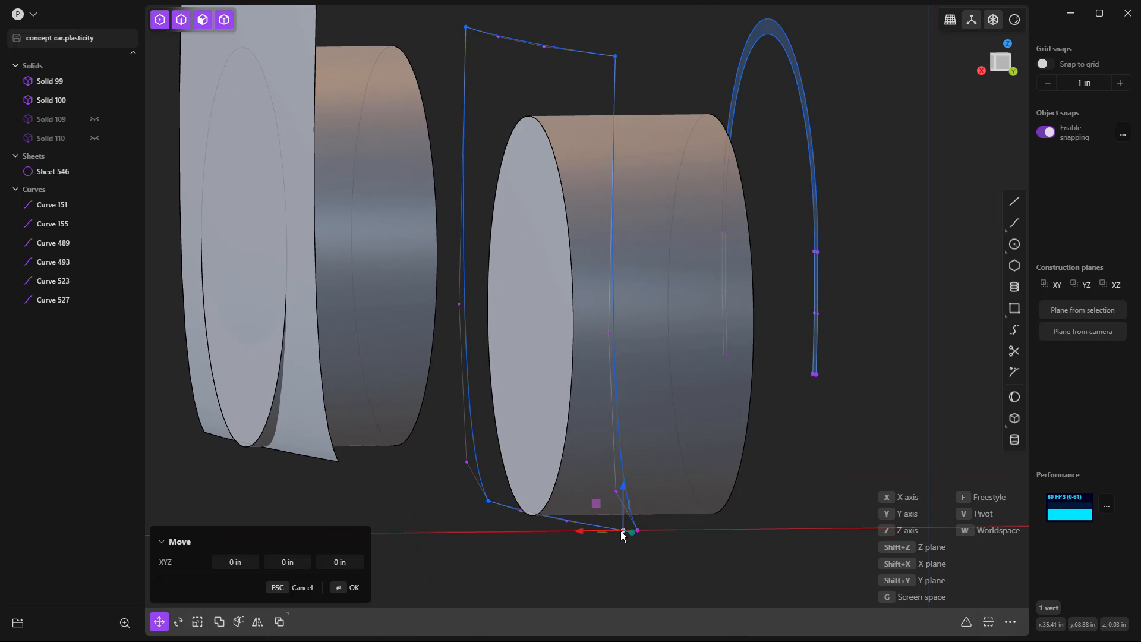
{"action": "left_click", "coordinate": [639, 535]}
{"action": "scroll", "coordinate": [652, 544], "scroll_direction": "down", "scroll_amount": 4}
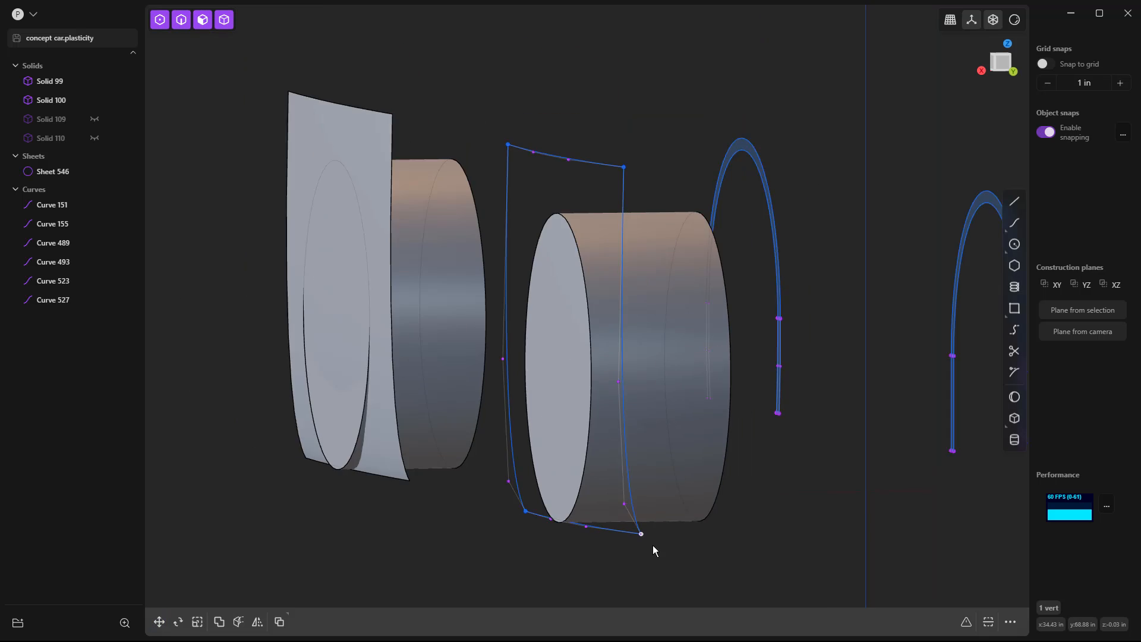
{"action": "scroll", "coordinate": [689, 541], "scroll_direction": "up", "scroll_amount": 3}
{"action": "scroll", "coordinate": [692, 538], "scroll_direction": "down", "scroll_amount": 3}
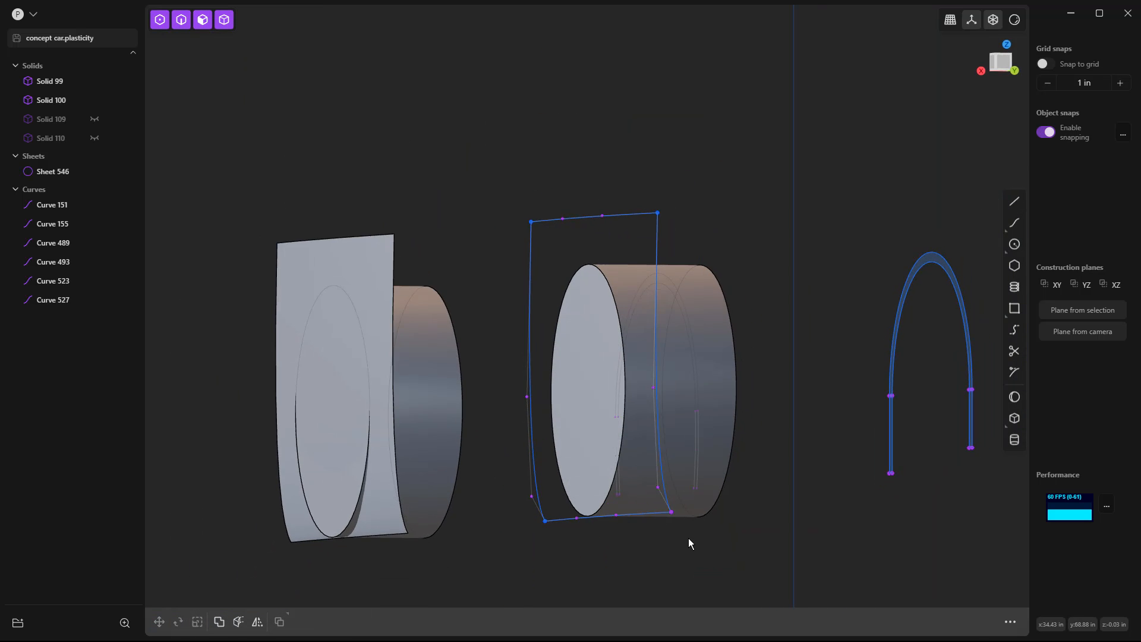
Examine the lower corner up close and undo the last move of the lower curve's end point.
{"action": "scroll", "coordinate": [672, 517], "scroll_direction": "up", "scroll_amount": 3}
{"action": "scroll", "coordinate": [670, 515], "scroll_direction": "up", "scroll_amount": 6}
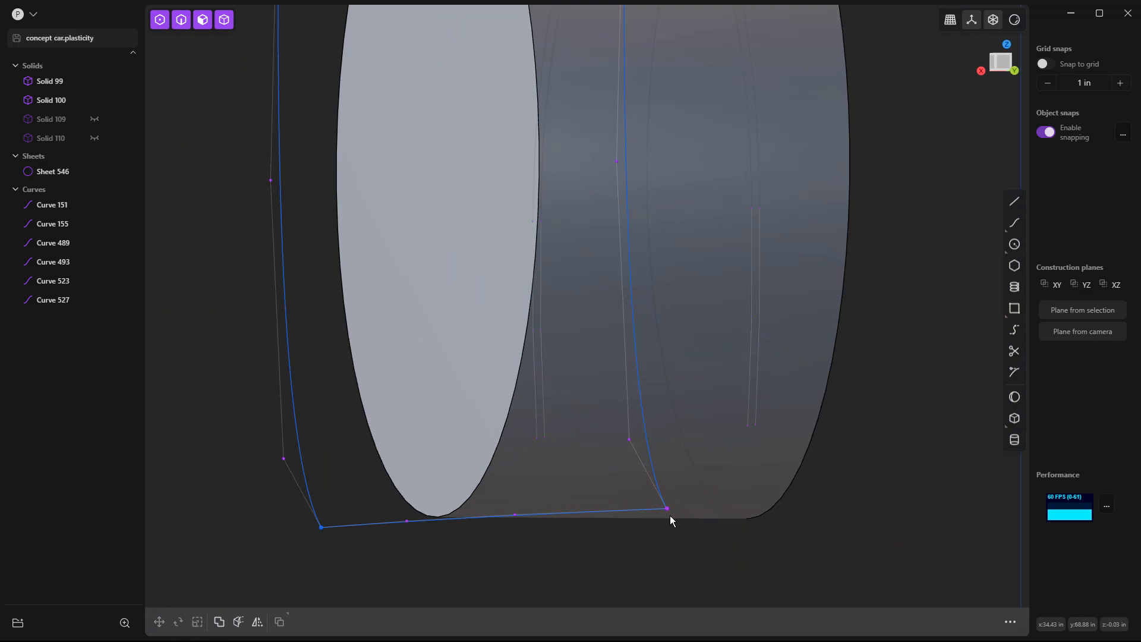
{"action": "middle_click_drag", "start_coordinate": [664, 519], "coordinate": [660, 519]}
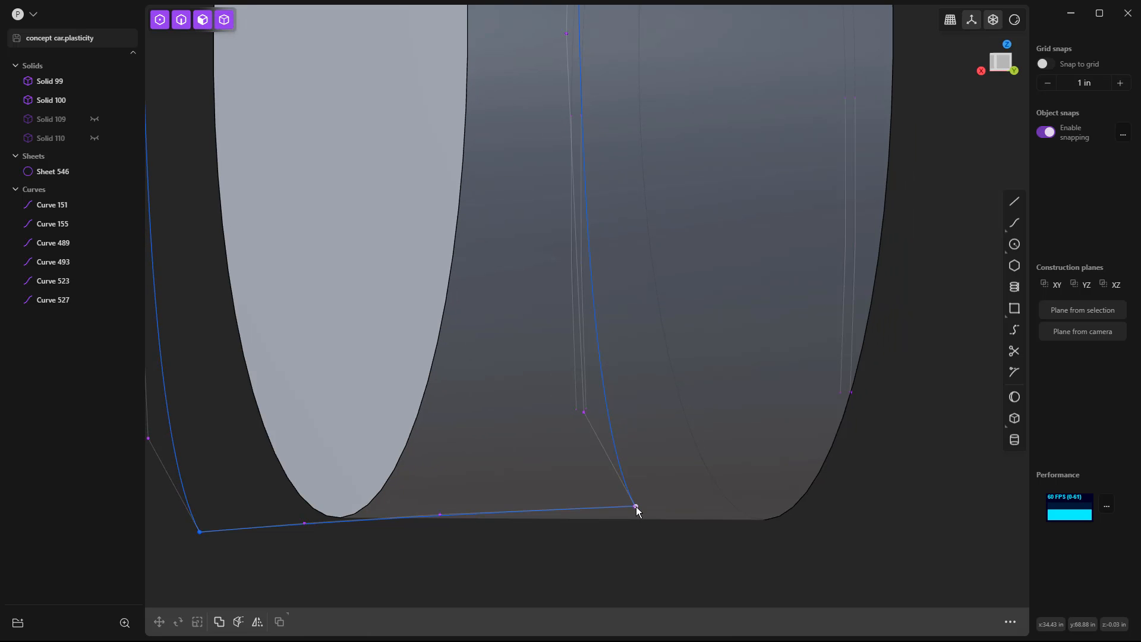
{"action": "key", "text": "ctrl+z"}
{"action": "key", "text": "ctrl+z"}
{"action": "key", "text": "g"}
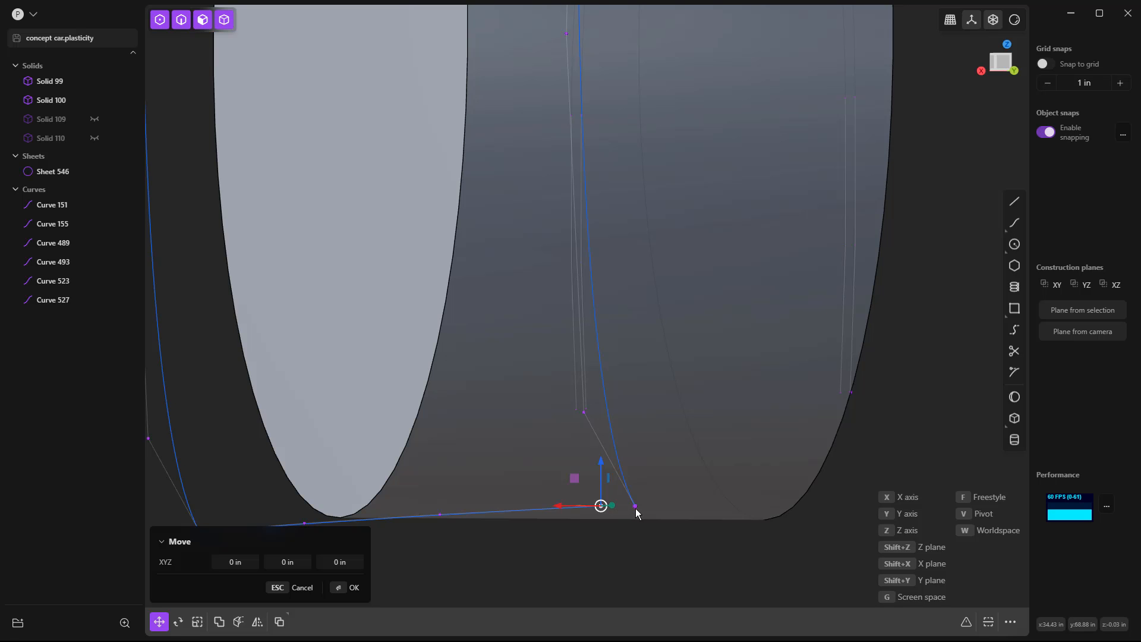
{"action": "middle_click_drag", "start_coordinate": [622, 513], "coordinate": [616, 516]}
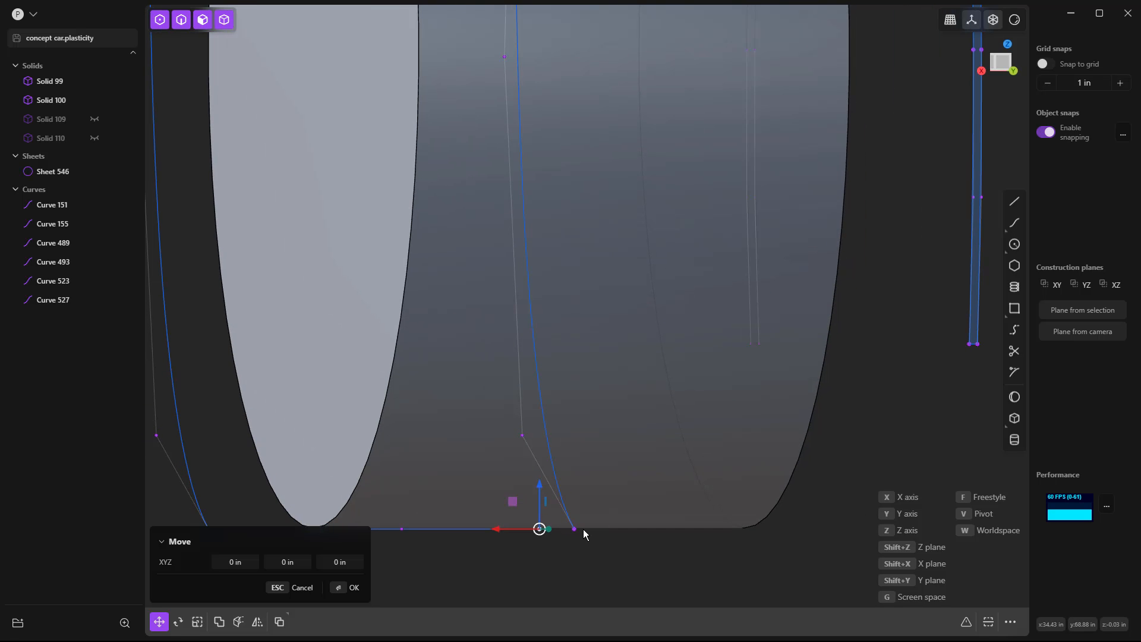
{"action": "key", "text": "x"}
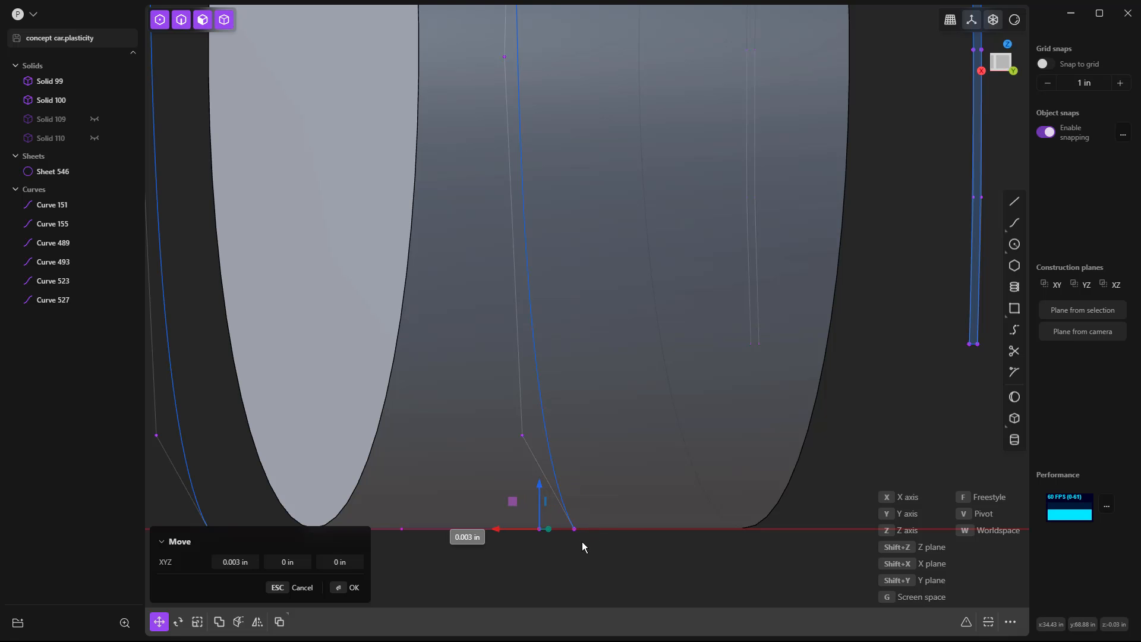
{"action": "left_click", "coordinate": [582, 541]}
Move the lower curve's loose end point -0.986 in along X to meet the upright's lower end.
{"action": "middle_click_drag", "start_coordinate": [587, 548], "coordinate": [645, 551]}
{"action": "middle_click_drag", "start_coordinate": [730, 438], "coordinate": [392, 358], "text": "shift"}
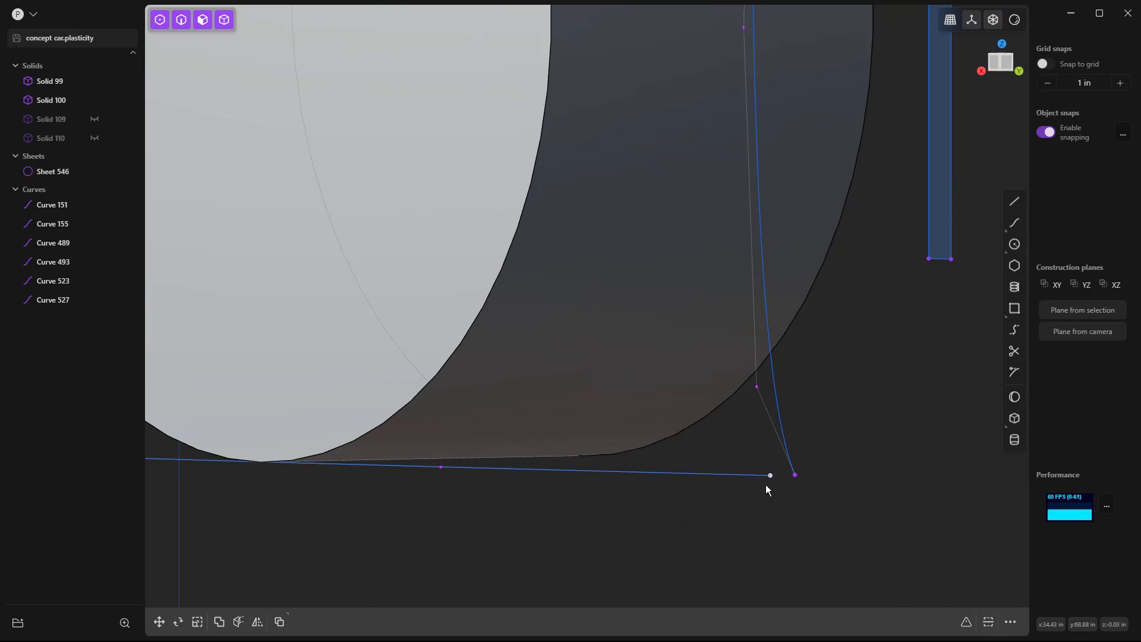
{"action": "key", "text": "g"}
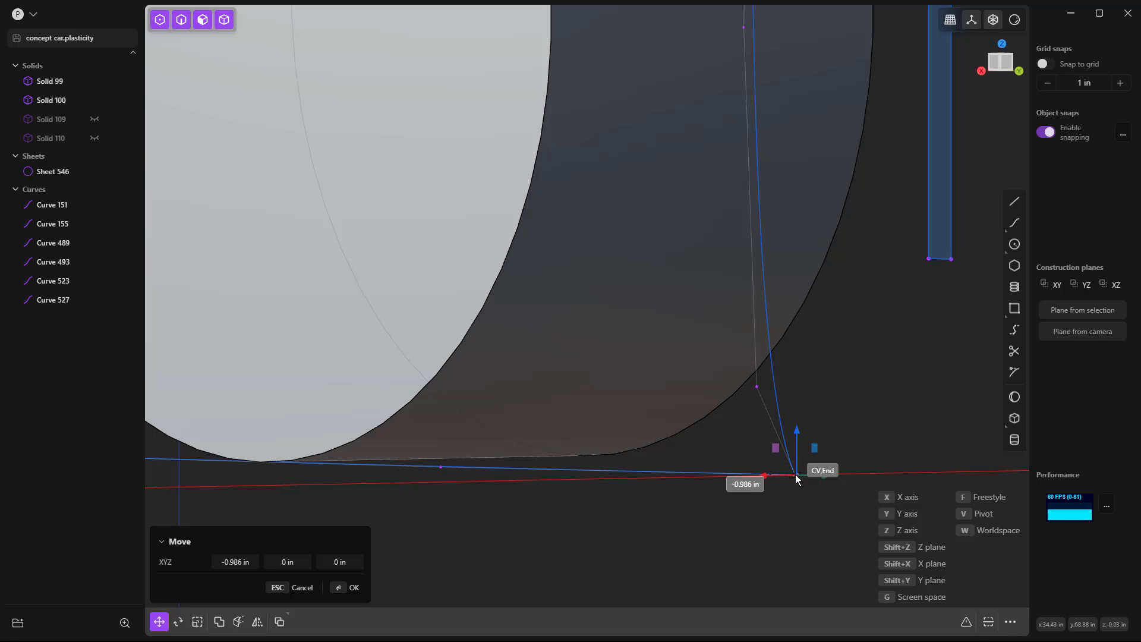
{"action": "left_click", "coordinate": [794, 497]}
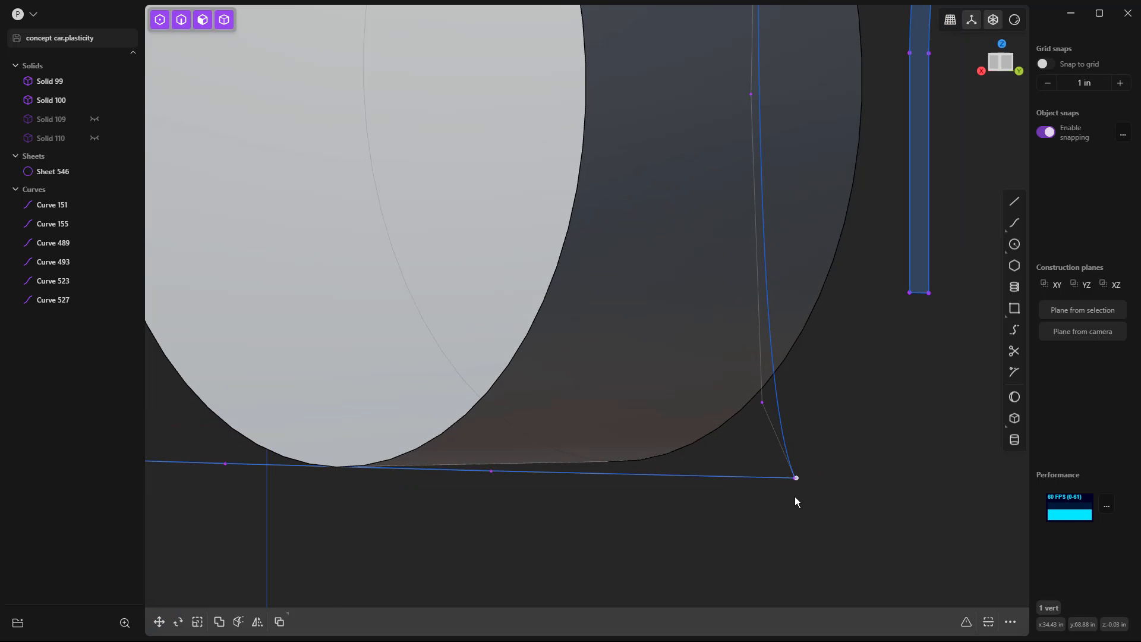
Move the shifted upright's lower end point 0.077 in along Y to meet the lower curve's end point.
{"action": "scroll", "coordinate": [779, 504], "scroll_direction": "up", "scroll_amount": 5}
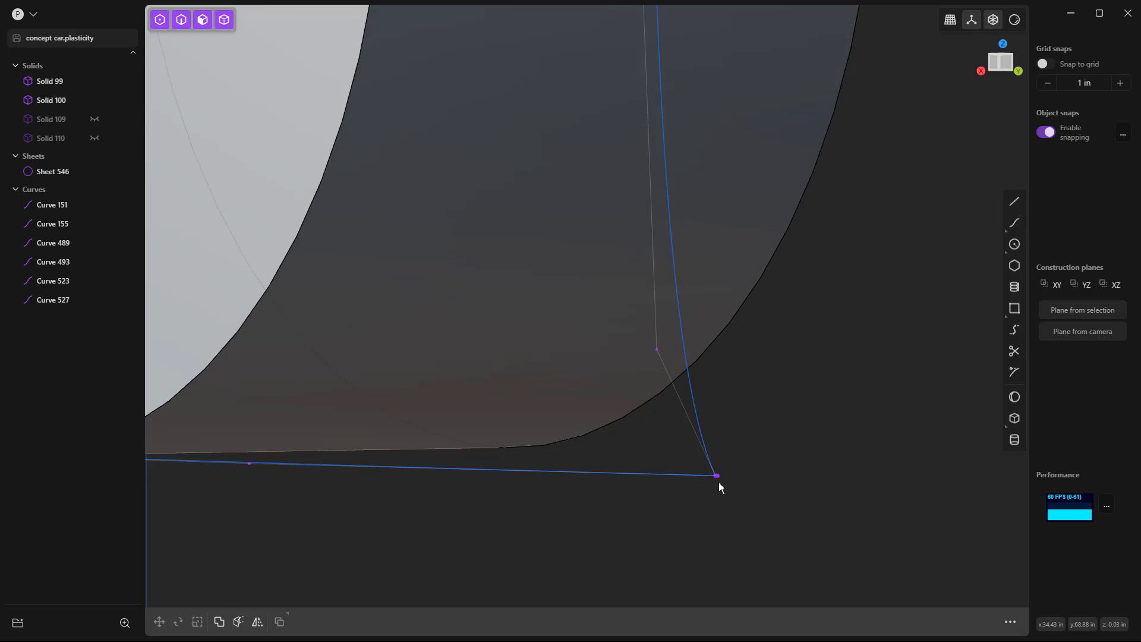
{"action": "scroll", "coordinate": [713, 471], "scroll_direction": "up", "scroll_amount": 5}
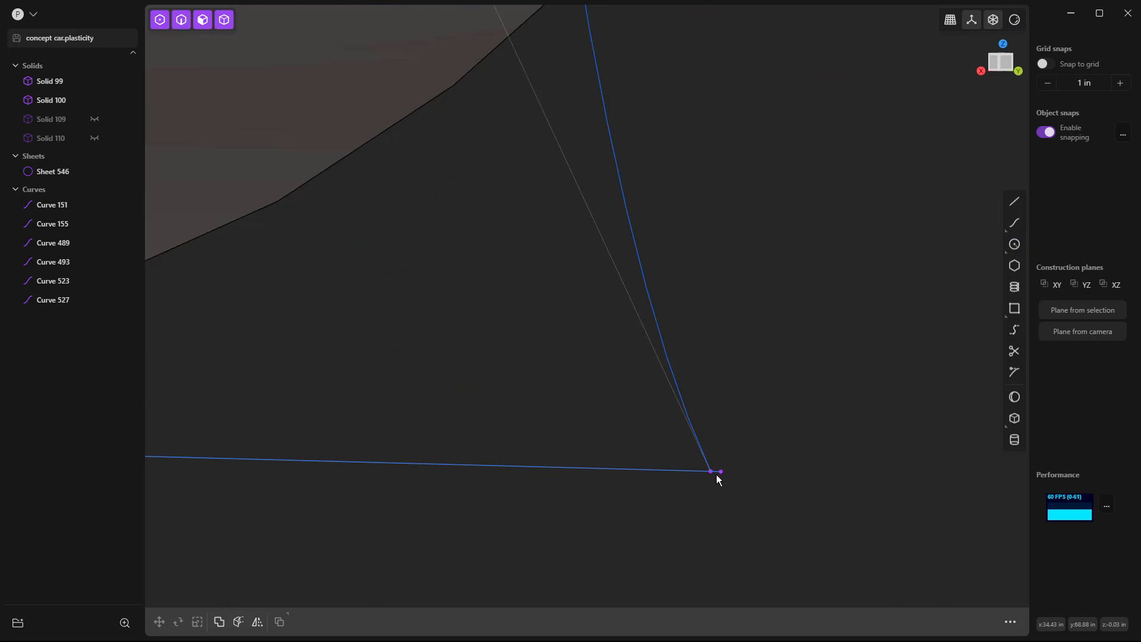
{"action": "left_click", "coordinate": [712, 472]}
{"action": "key", "text": "g"}
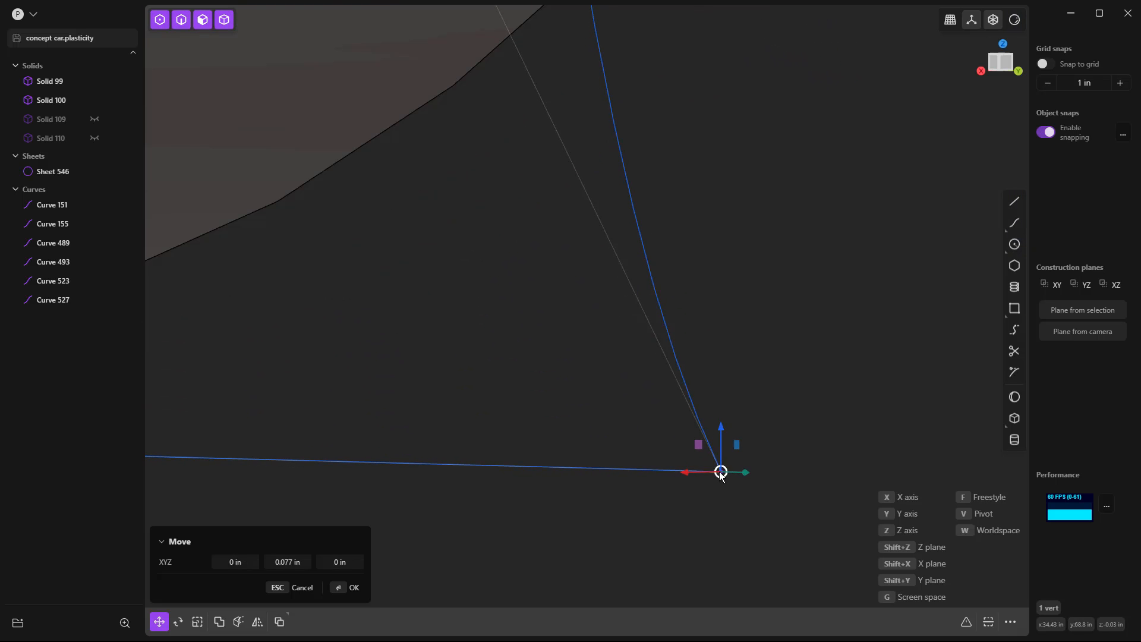
{"action": "right_click", "coordinate": [733, 510]}
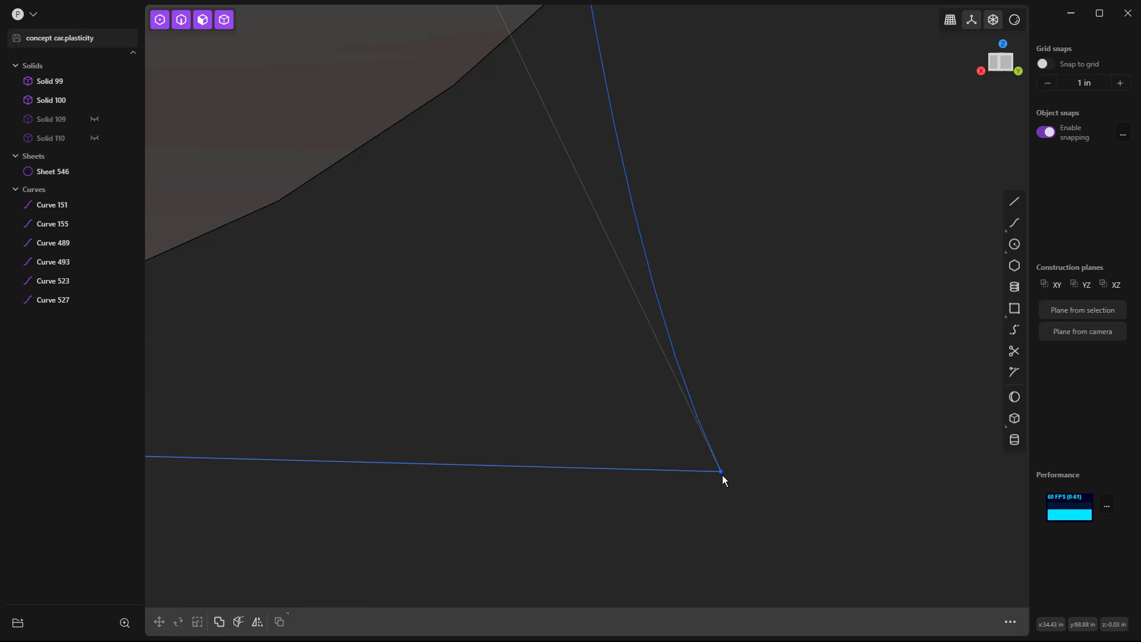
{"action": "scroll", "coordinate": [722, 475], "scroll_direction": "down", "scroll_amount": 5}
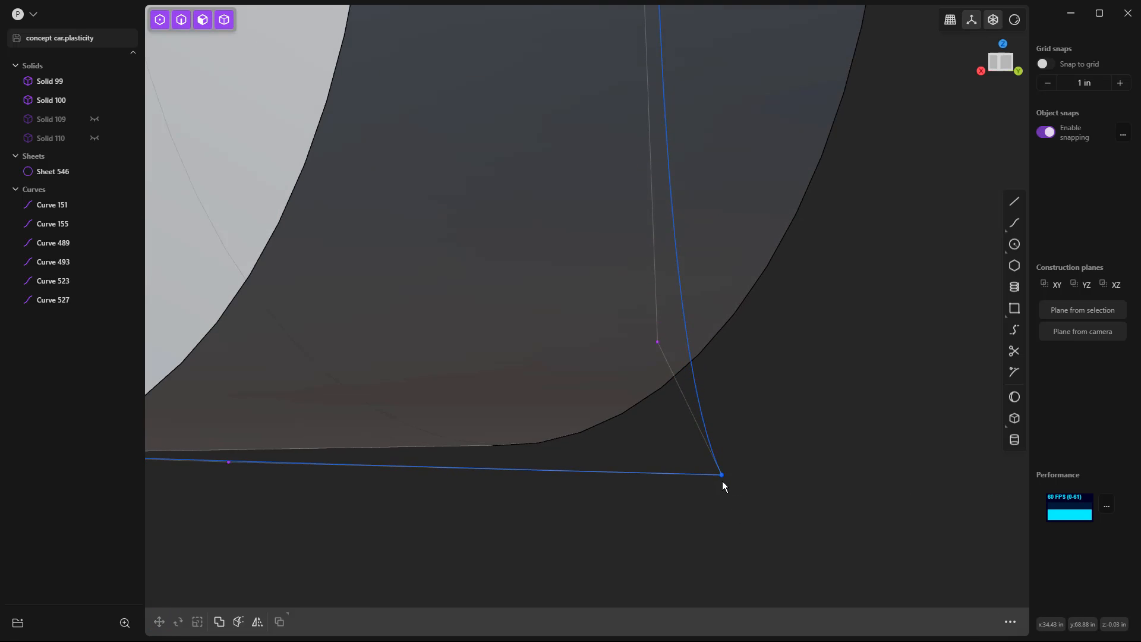
{"action": "scroll", "coordinate": [721, 480], "scroll_direction": "down", "scroll_amount": 6}
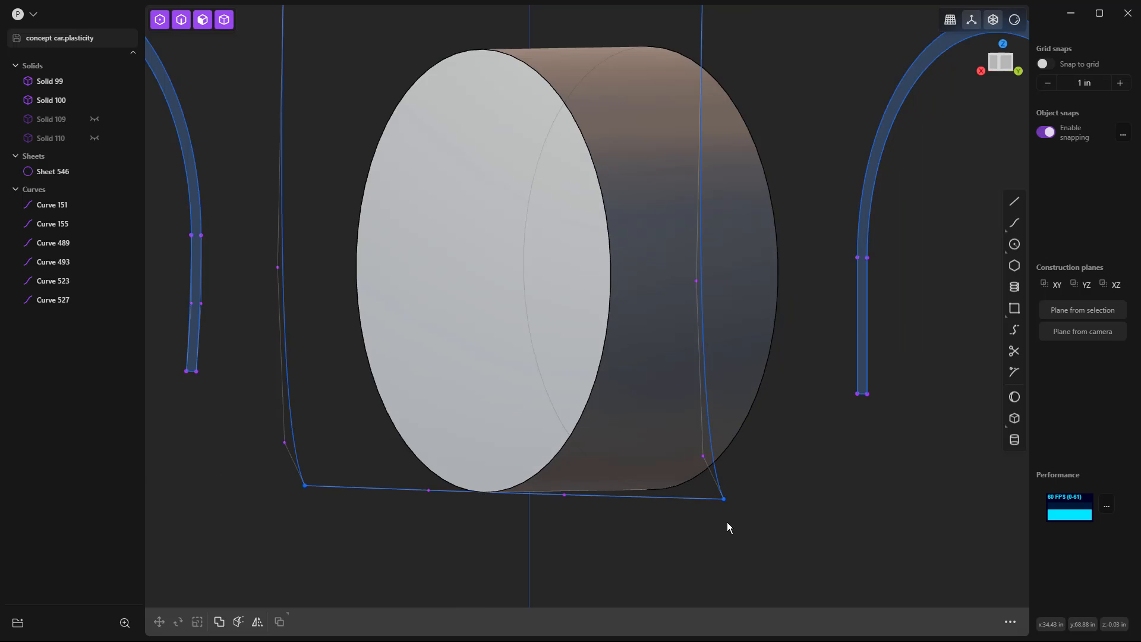
{"action": "scroll", "coordinate": [727, 525], "scroll_direction": "down", "scroll_amount": 5}
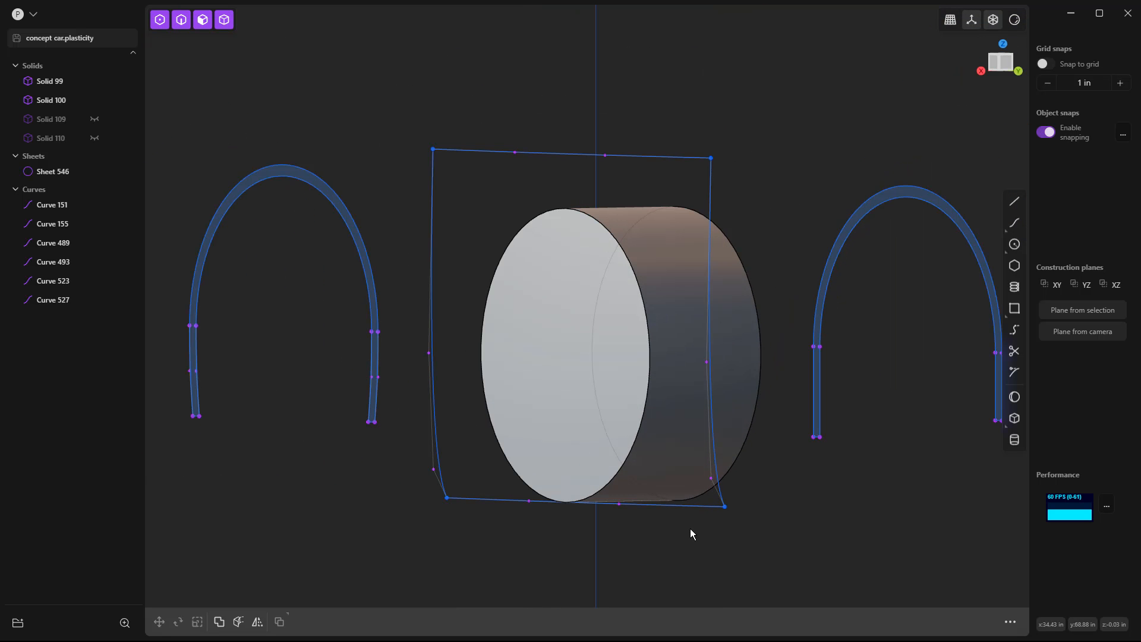
Patch the closed loop of four curves outside the nearer wheel into a sheet with the default tolerance.
{"action": "middle_click_drag", "start_coordinate": [686, 533], "coordinate": [703, 539]}
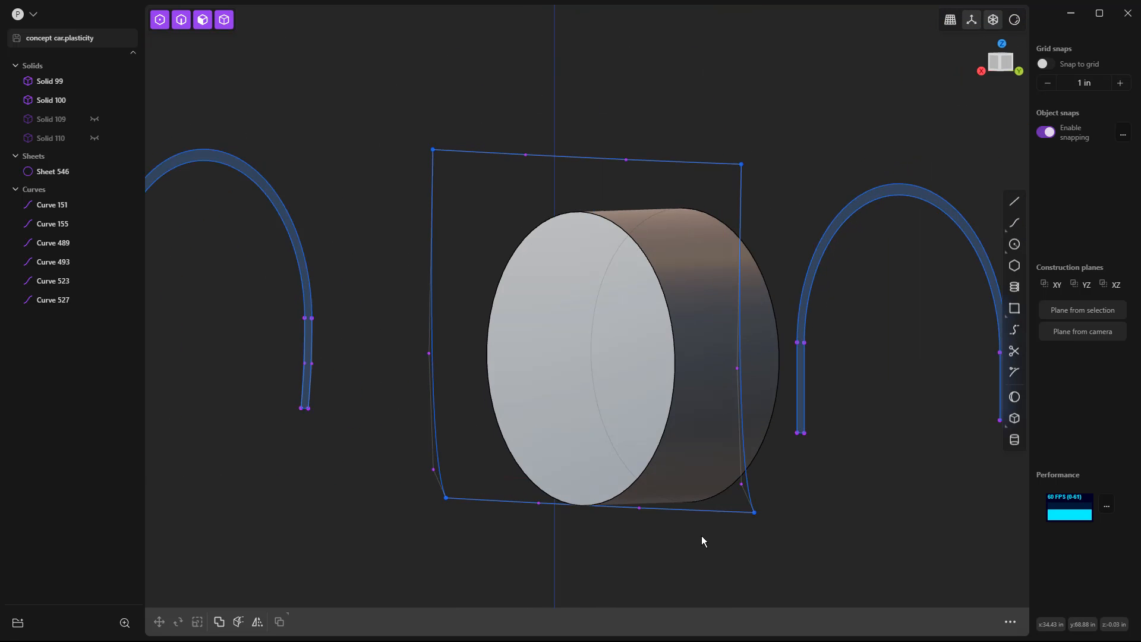
{"action": "left_click", "coordinate": [716, 168]}
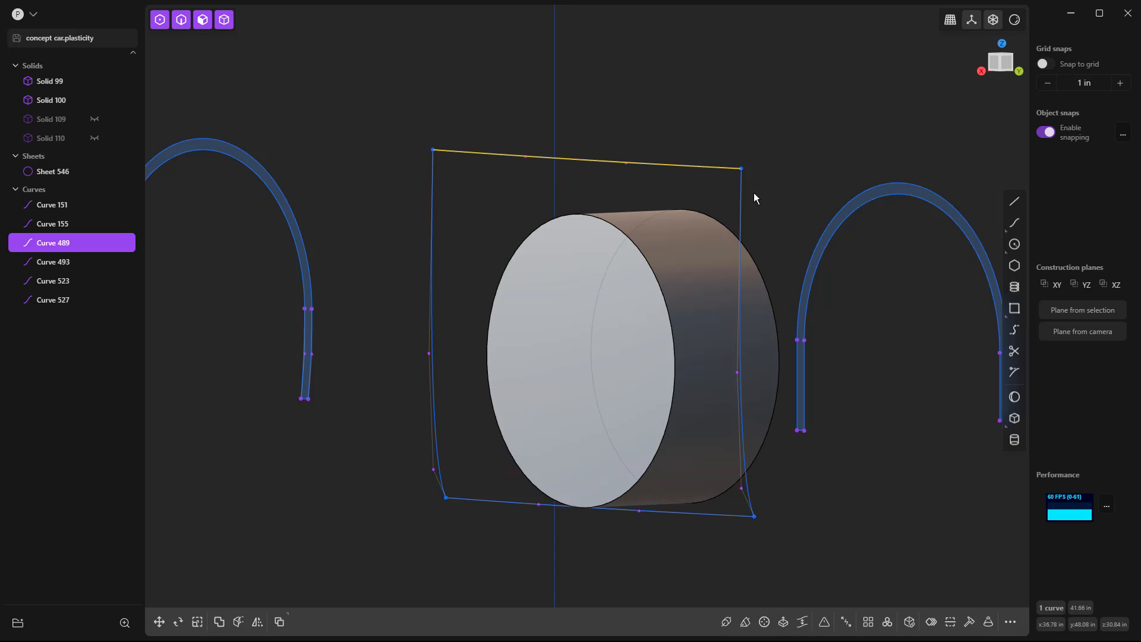
{"action": "left_click", "coordinate": [741, 204]}
{"action": "left_click", "coordinate": [718, 513]}
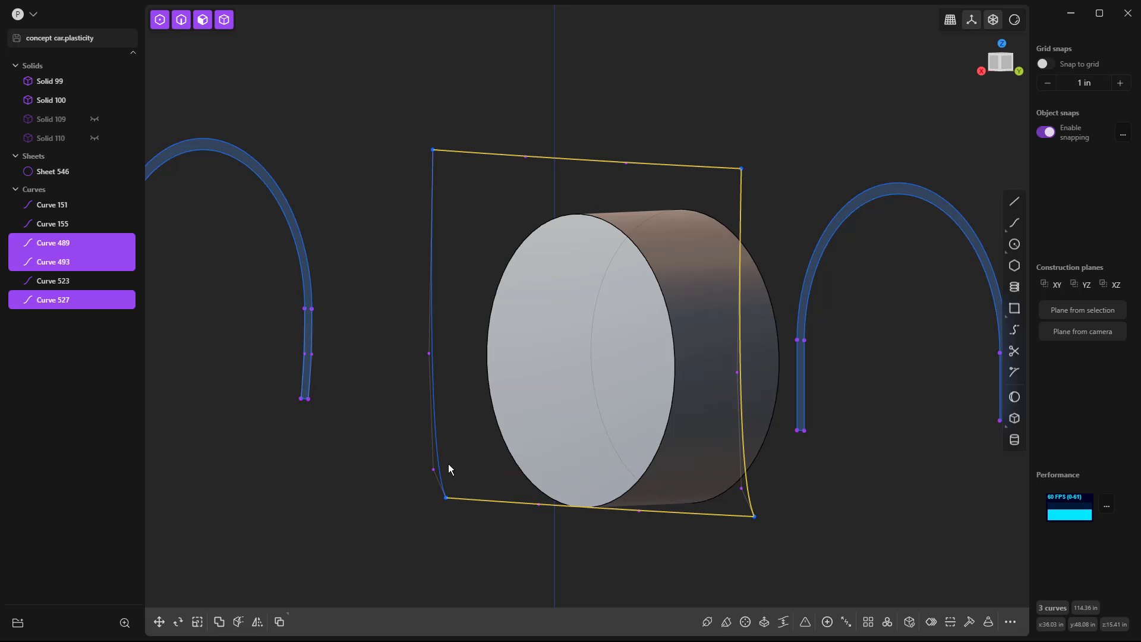
{"action": "left_click", "coordinate": [439, 453]}
{"action": "type", "text": "f"}
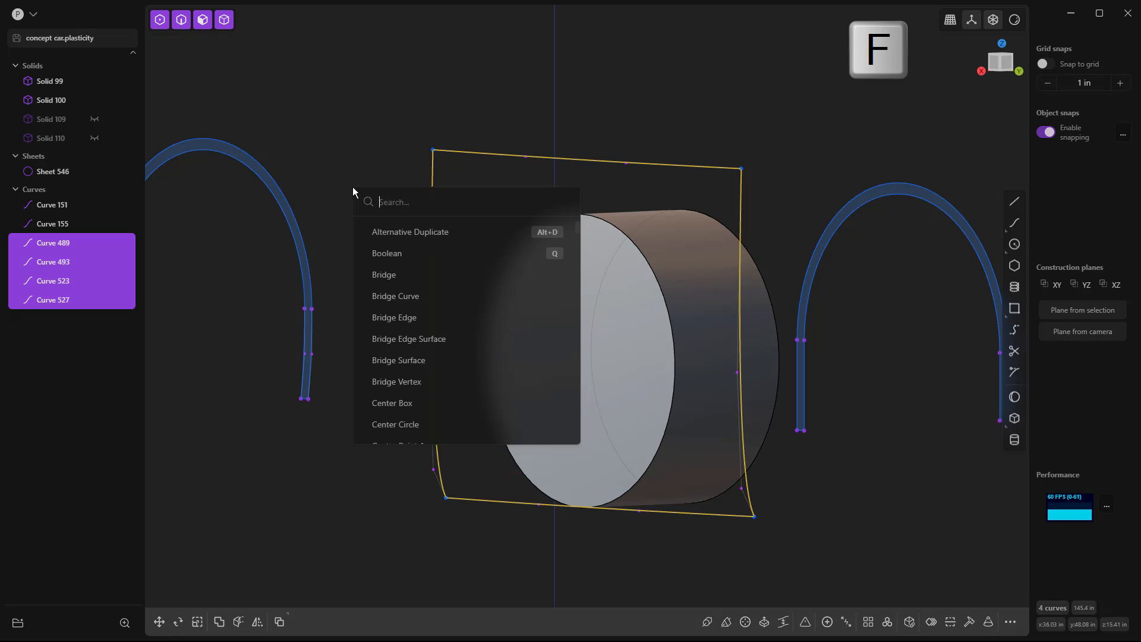
{"action": "type", "text": "pat"}
{"action": "key", "text": "Return"}
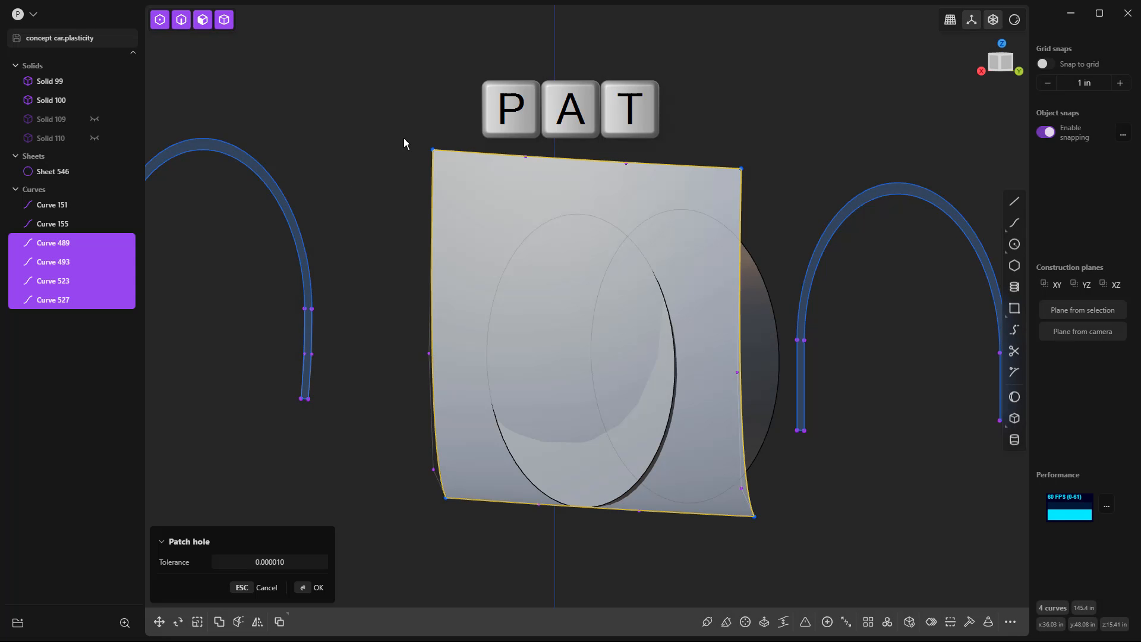
{"action": "key", "text": "Return"}
{"action": "left_click", "coordinate": [724, 111]}
Delete the four boundary curves around the patched sheet.
{"action": "middle_click_drag", "start_coordinate": [784, 137], "coordinate": [729, 138]}
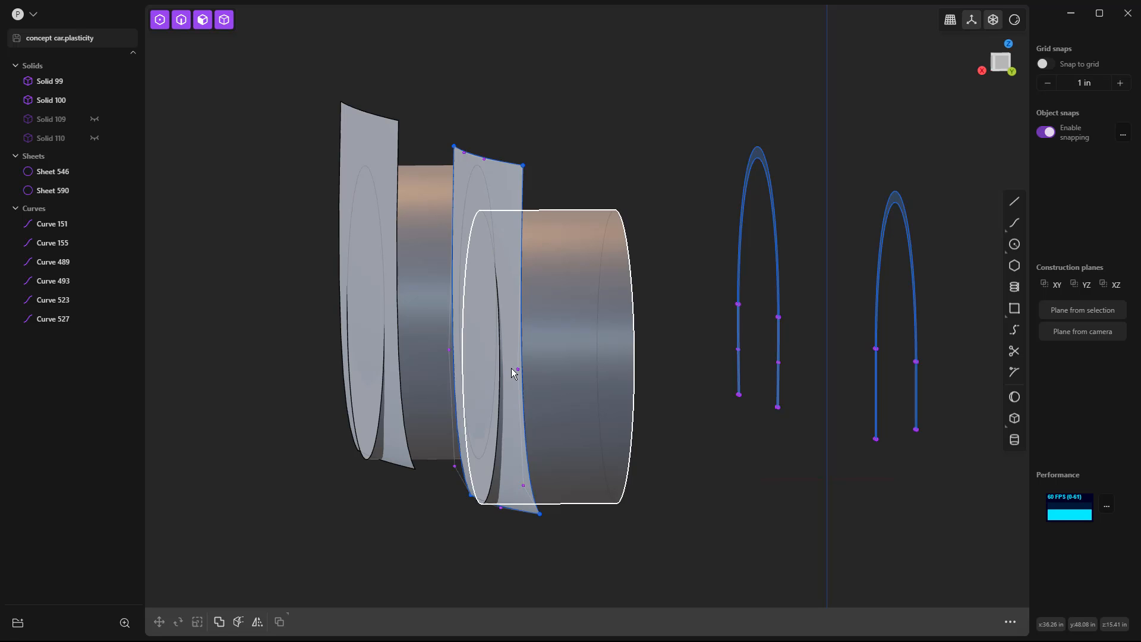
{"action": "middle_click_drag", "start_coordinate": [551, 550], "coordinate": [555, 553]}
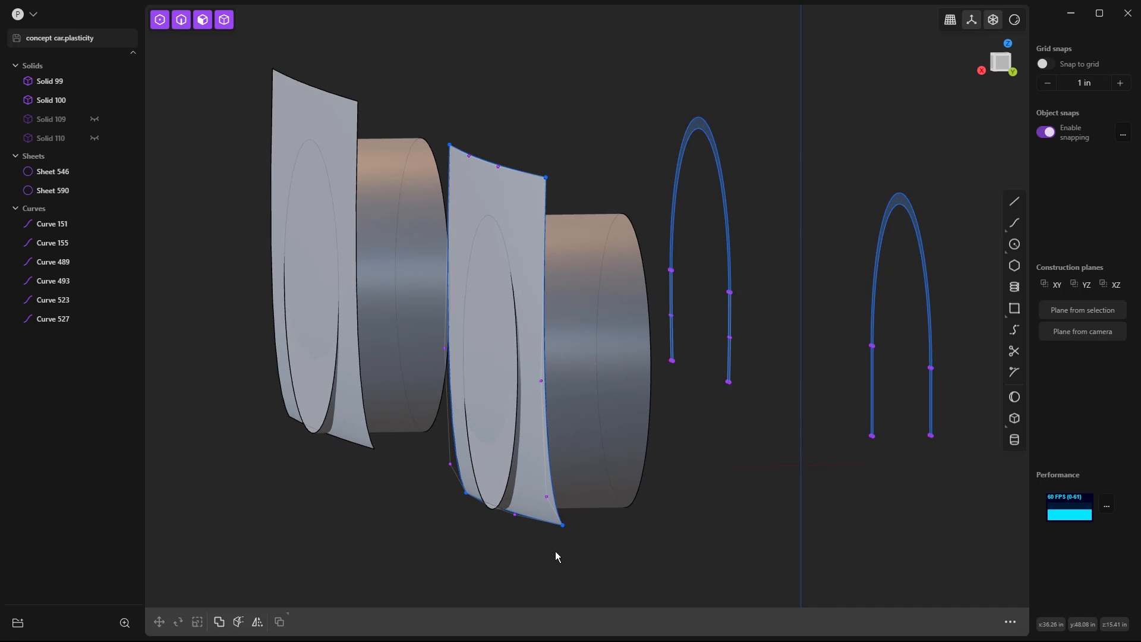
{"action": "left_click", "coordinate": [541, 523]}
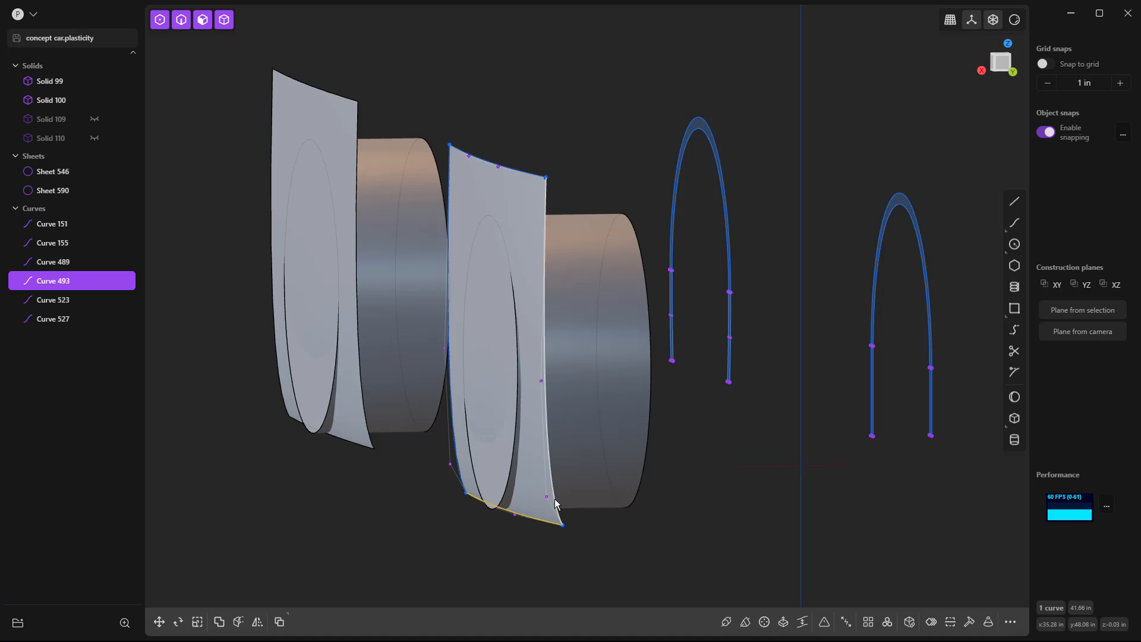
{"action": "left_click", "coordinate": [553, 501]}
{"action": "left_click", "coordinate": [516, 172]}
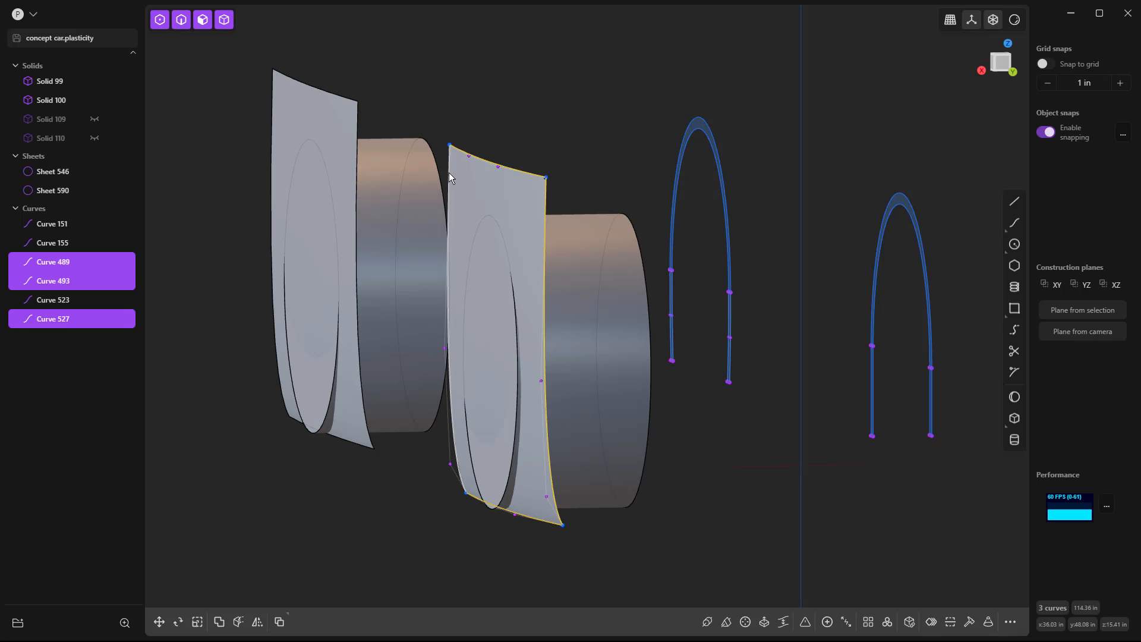
{"action": "left_click", "coordinate": [448, 172]}
{"action": "key", "text": "Delete"}
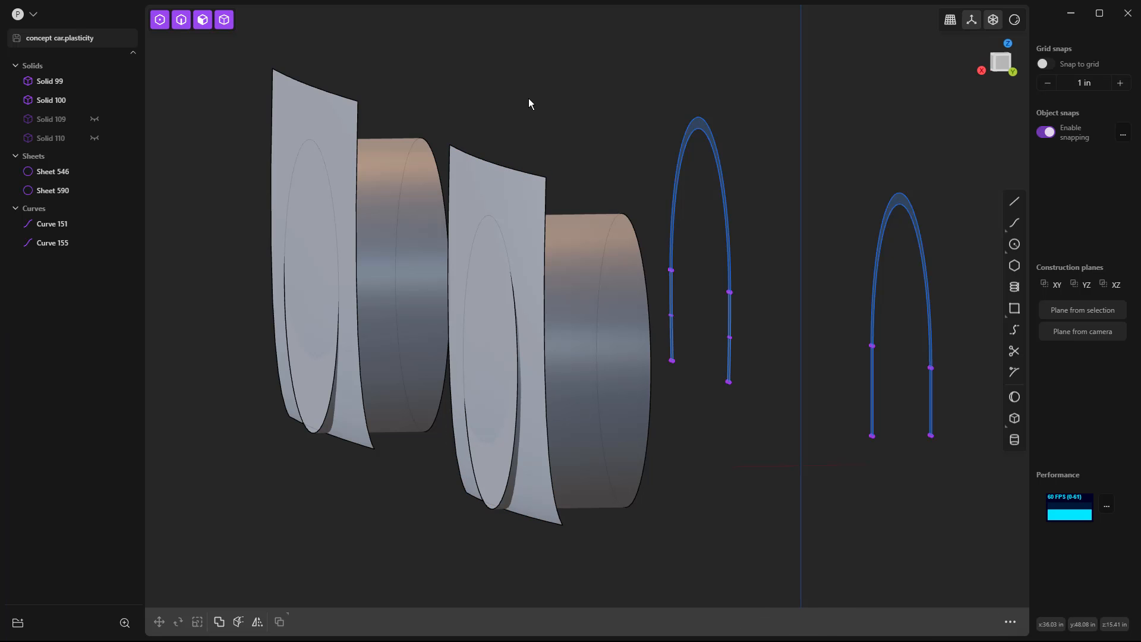
Duplicate the nearer sheet's outer vertical edge as a separate curve and move it along Y away from the sheet.
{"action": "left_click", "coordinate": [544, 201]}
{"action": "key", "text": "e"}
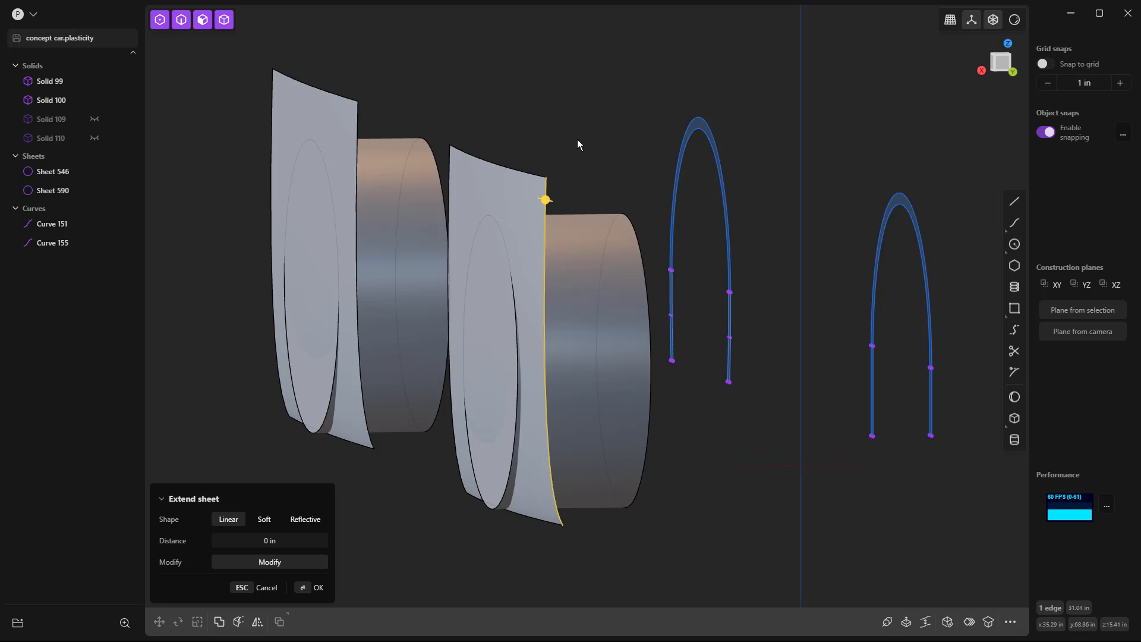
{"action": "key", "text": "shift+d"}
{"action": "key", "text": "Escape"}
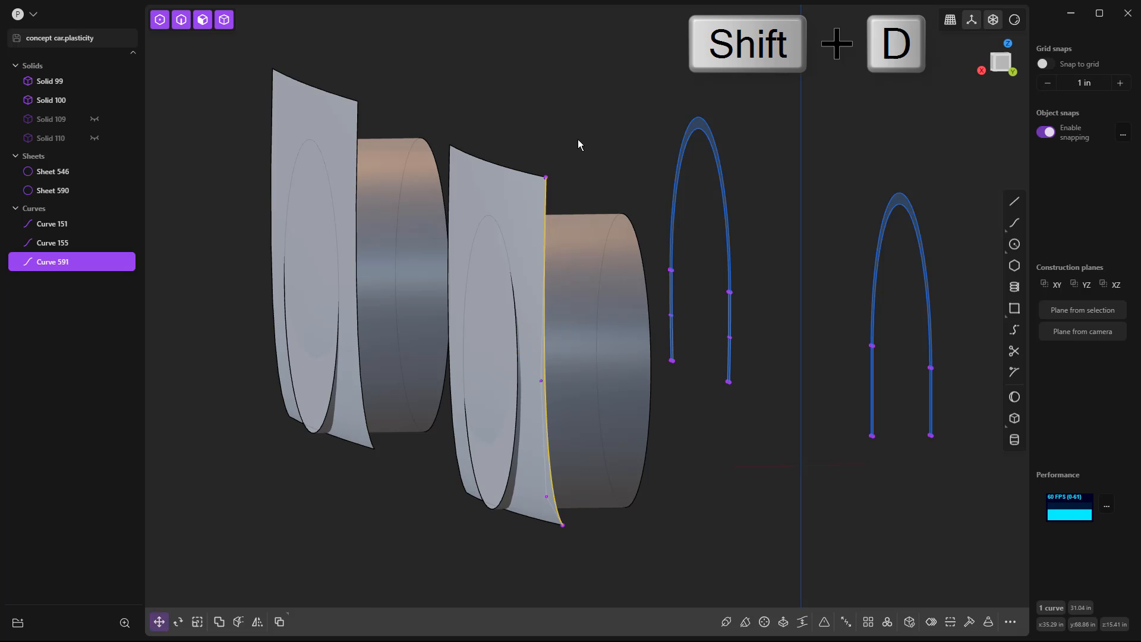
{"action": "key", "text": "g"}
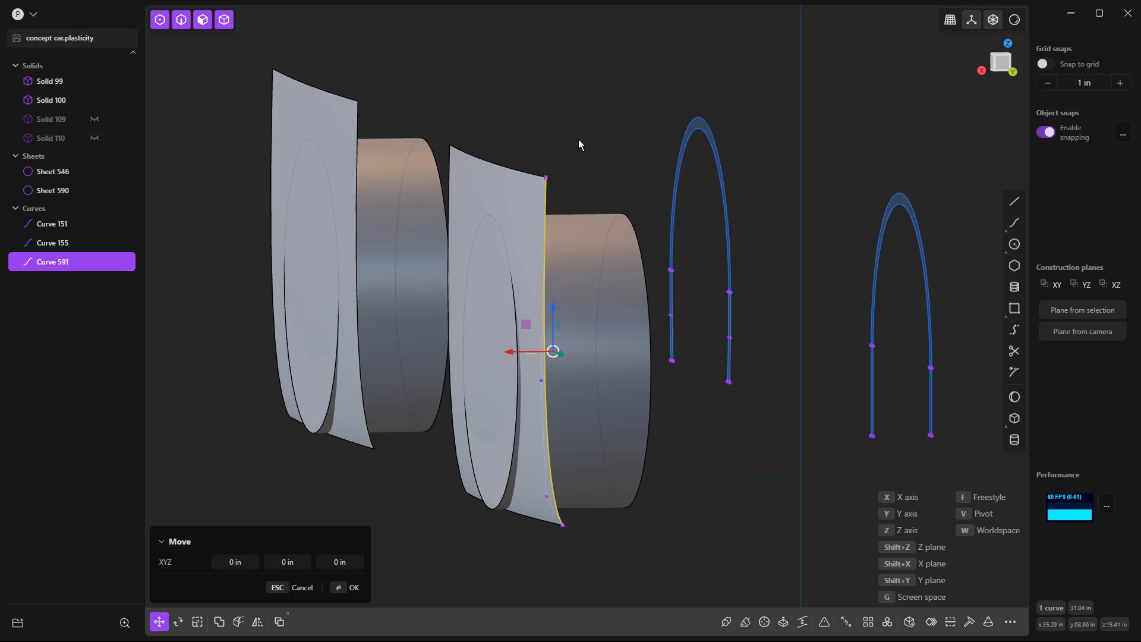
{"action": "left_click", "coordinate": [605, 144]}
{"action": "left_click", "coordinate": [704, 519]}
{"action": "mouse_move", "coordinate": [704, 518]}
{"action": "middle_mouse_down"}
{"action": "mouse_move", "coordinate": [716, 474]}
{"action": "mouse_move", "coordinate": [716, 511]}
{"action": "middle_mouse_up"}
Try moving the duplicated edge curve's lower end point, cancel the move, and delete the curve.
{"action": "left_click", "coordinate": [616, 535]}
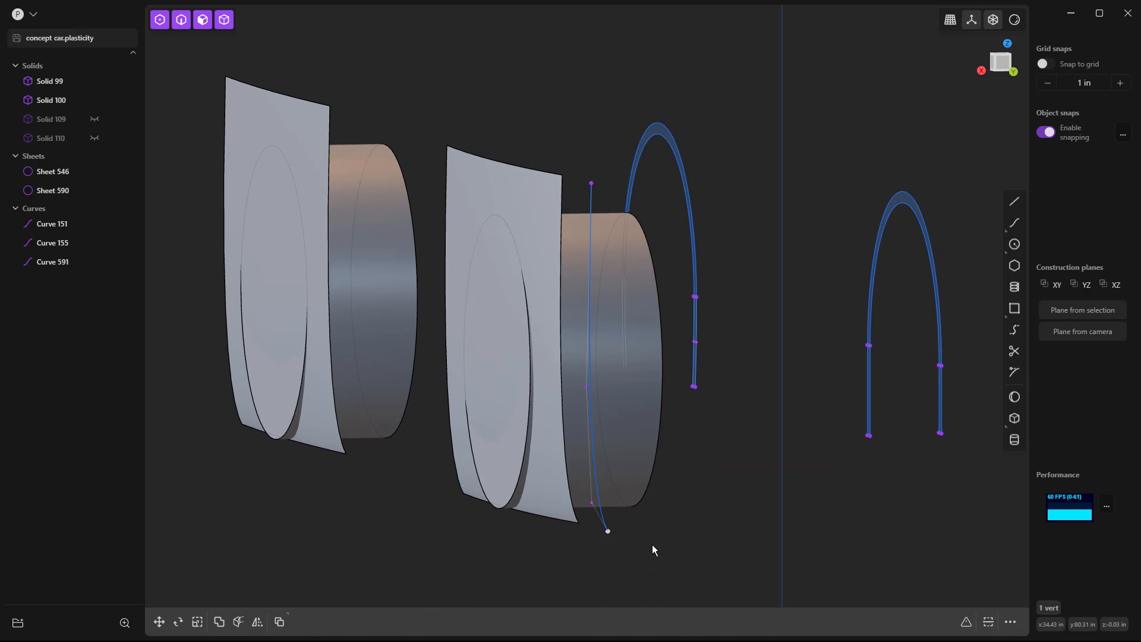
{"action": "key", "text": "g"}
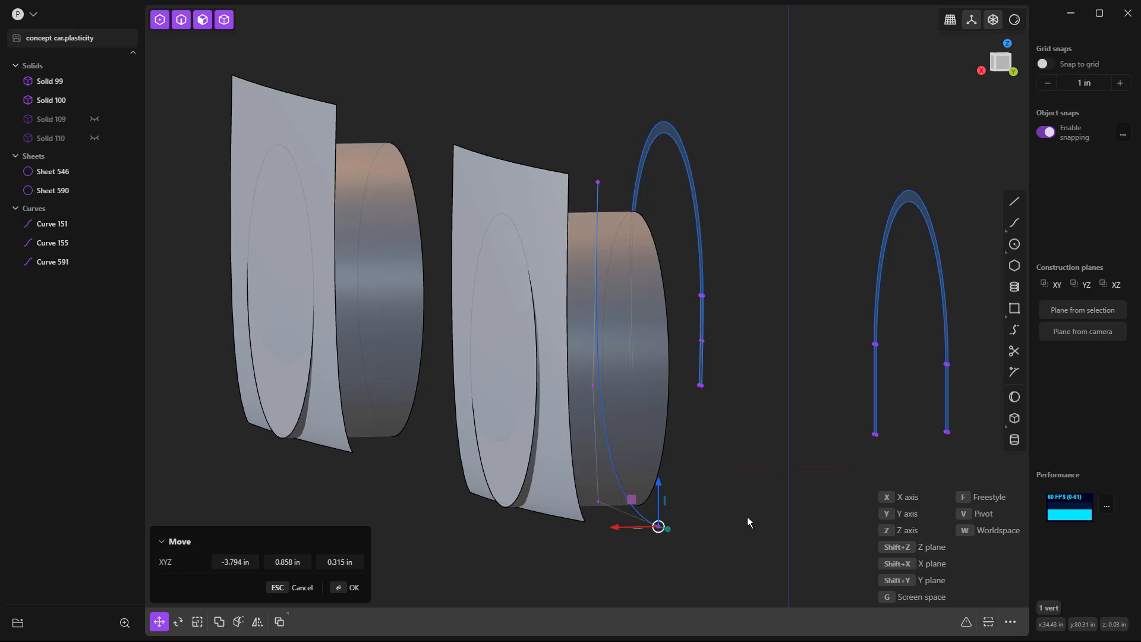
{"action": "key", "text": "Escape"}
{"action": "left_click", "coordinate": [607, 498]}
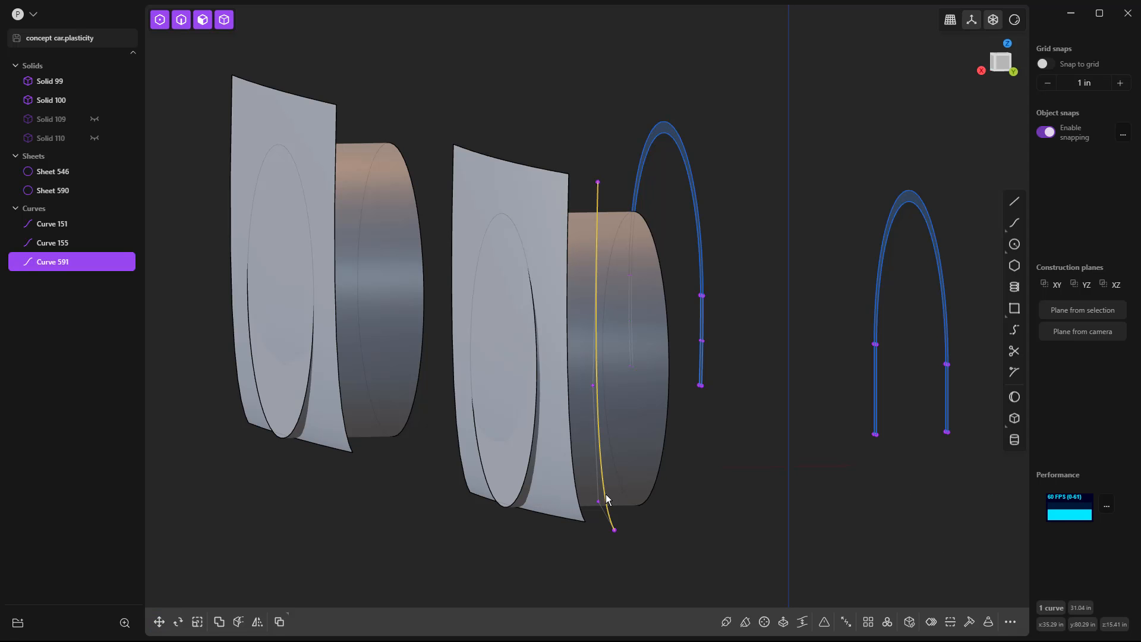
{"action": "key", "text": "Delete"}
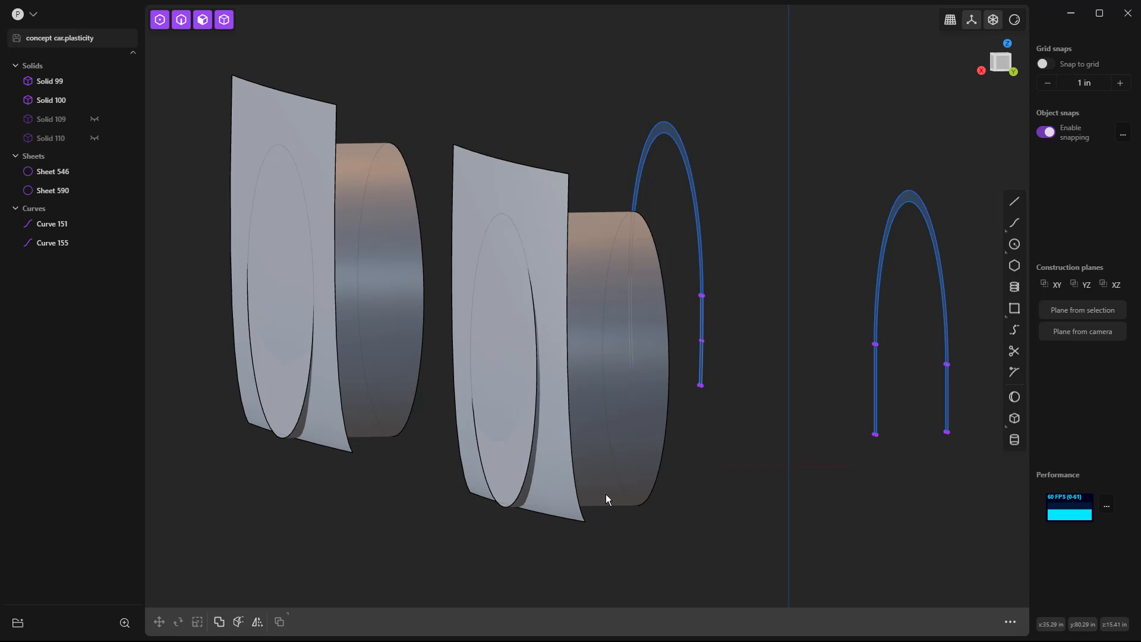
Cut the nearer sheet with its matching wheel-arch profile and delete the surrounding sheet, keeping only the arch-shaped strip.
{"action": "scroll", "coordinate": [547, 279], "scroll_direction": "down", "scroll_amount": 5}
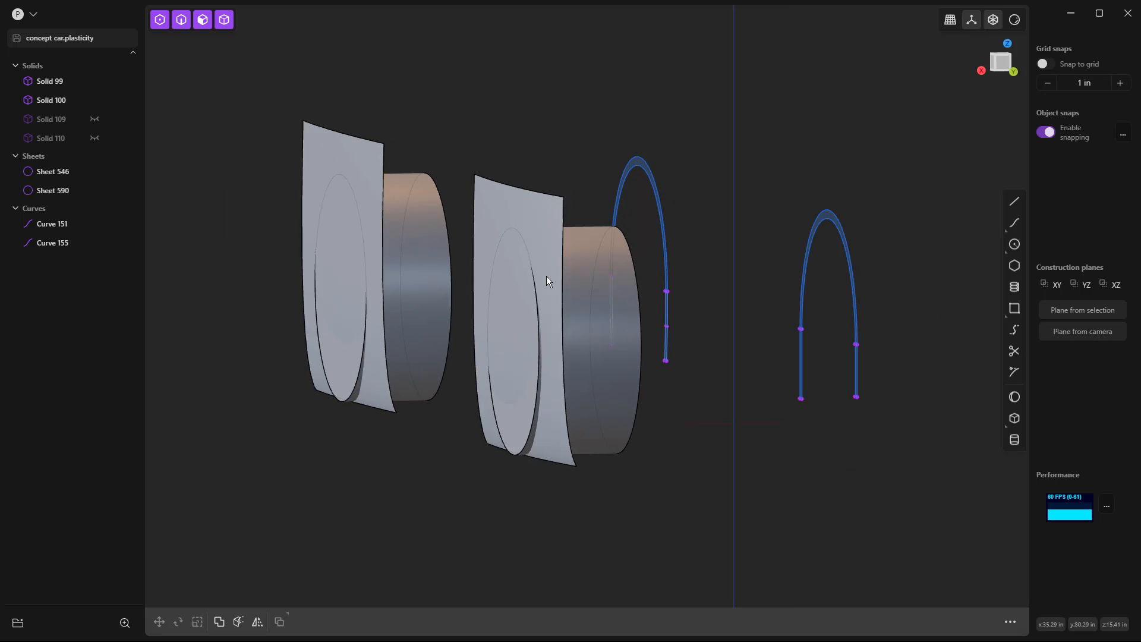
{"action": "middle_click_drag", "start_coordinate": [604, 382], "coordinate": [644, 393]}
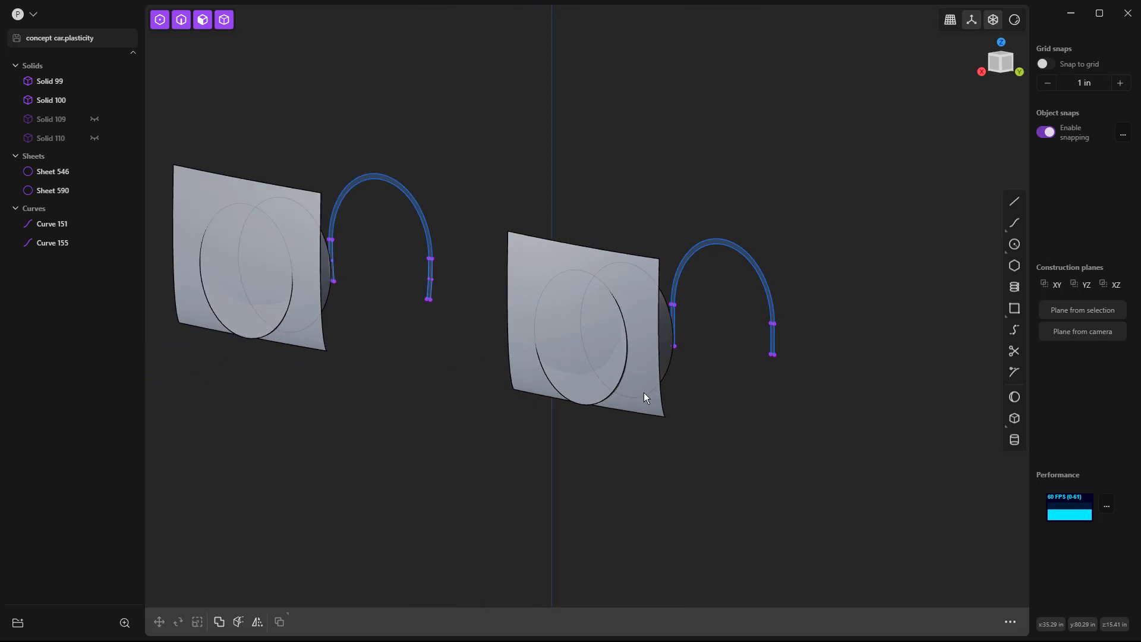
{"action": "left_click", "coordinate": [628, 280]}
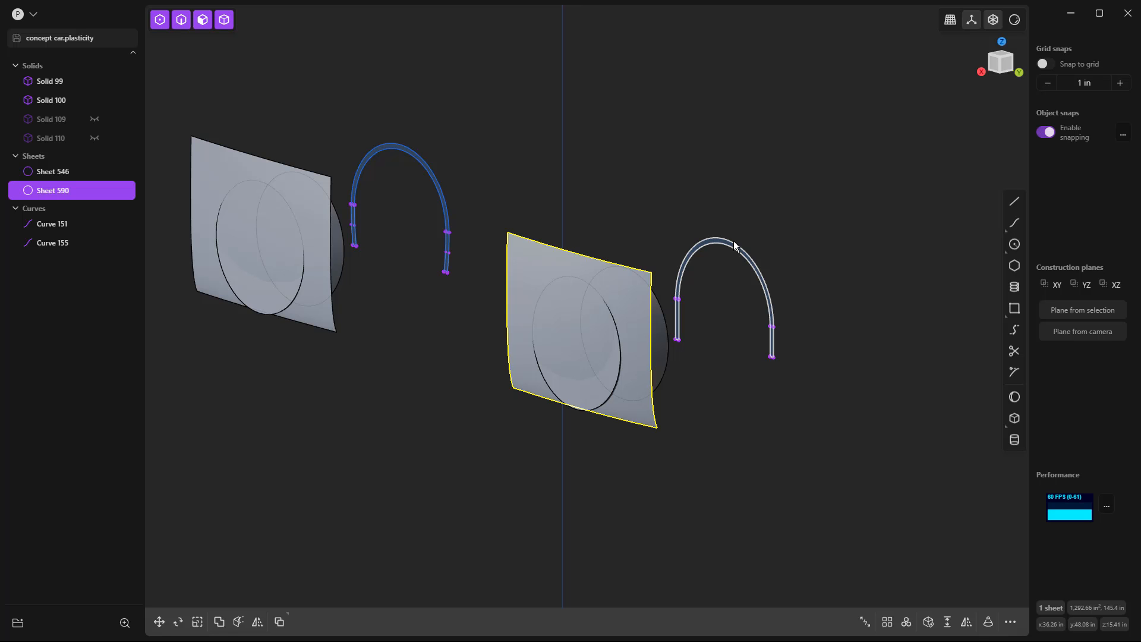
{"action": "left_click", "coordinate": [739, 269]}
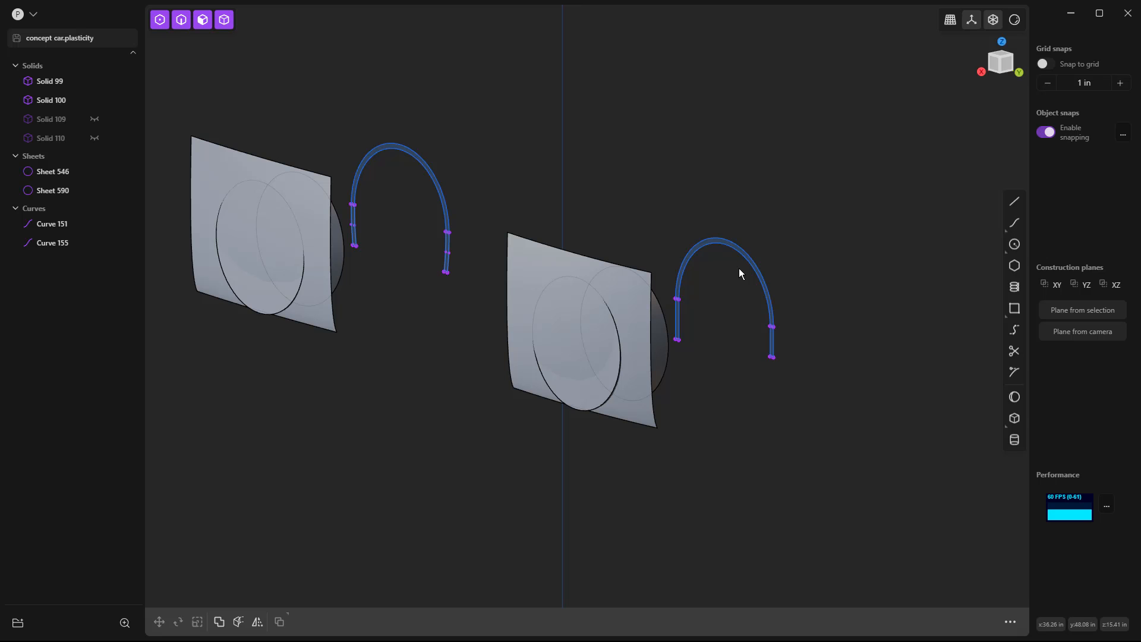
{"action": "left_click", "coordinate": [729, 247]}
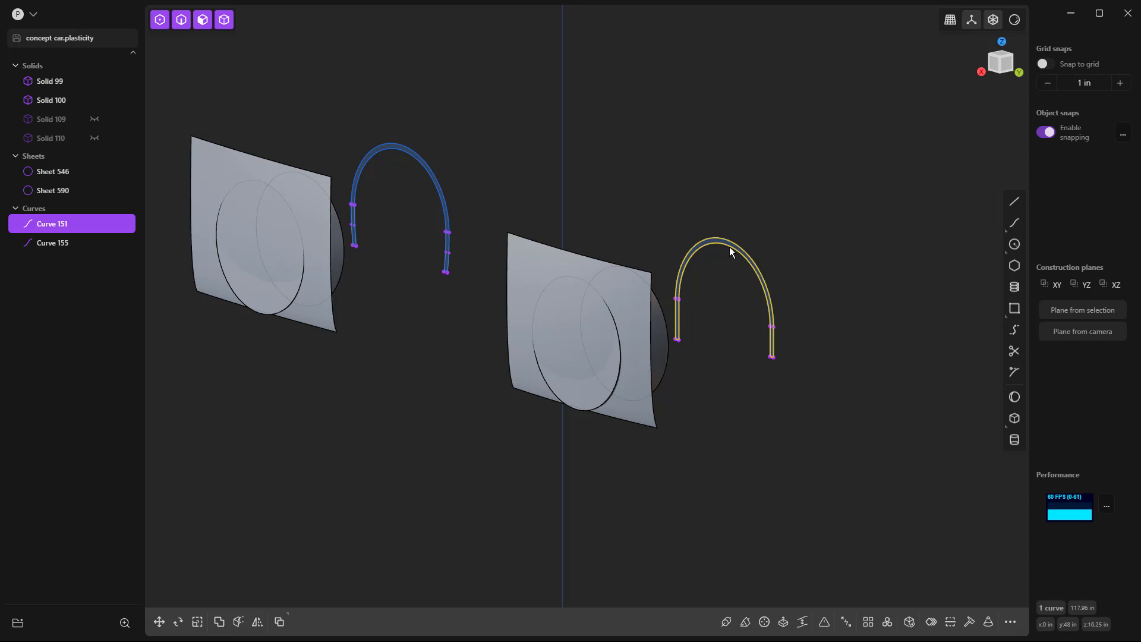
{"action": "key", "text": "c"}
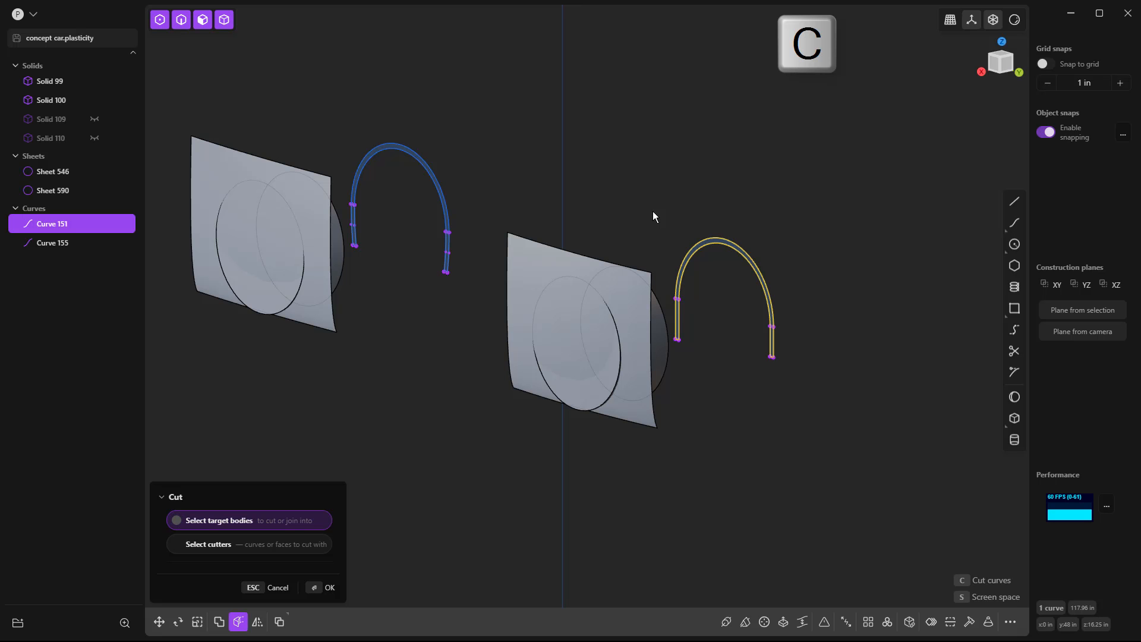
{"action": "left_click", "coordinate": [644, 272]}
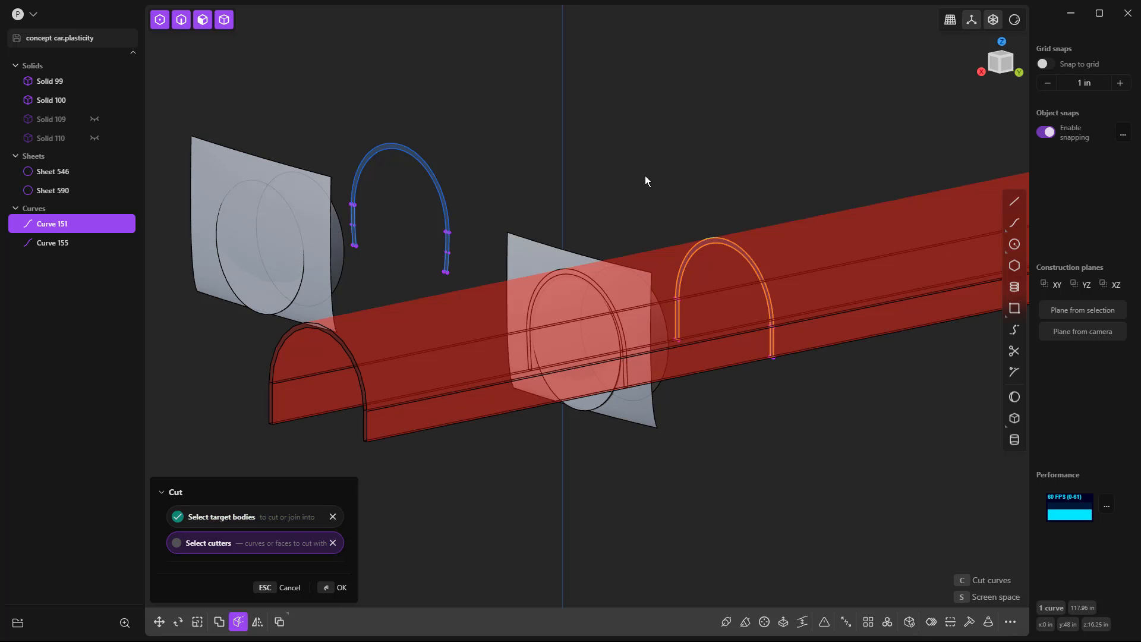
{"action": "key", "text": "Return"}
{"action": "key", "text": "Escape"}
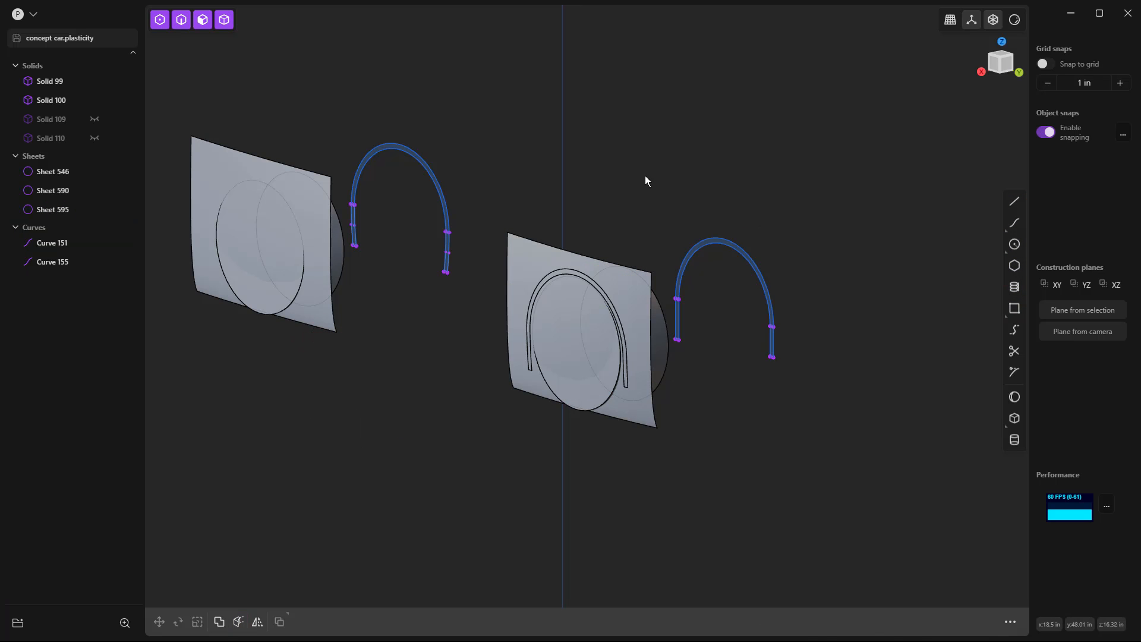
{"action": "left_click", "coordinate": [628, 276]}
{"action": "key", "text": "Delete"}
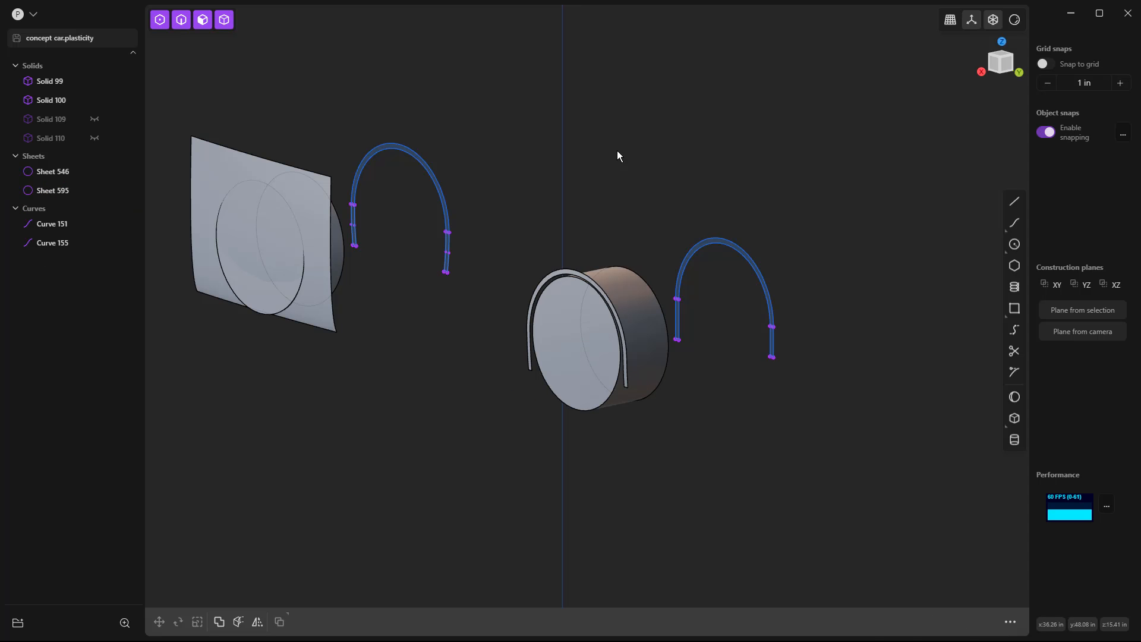
Imprint the front wheel-arch profile onto the remaining sheet and delete the surrounding face, keeping only the arch-shaped strip.
{"action": "left_click", "coordinate": [432, 171]}
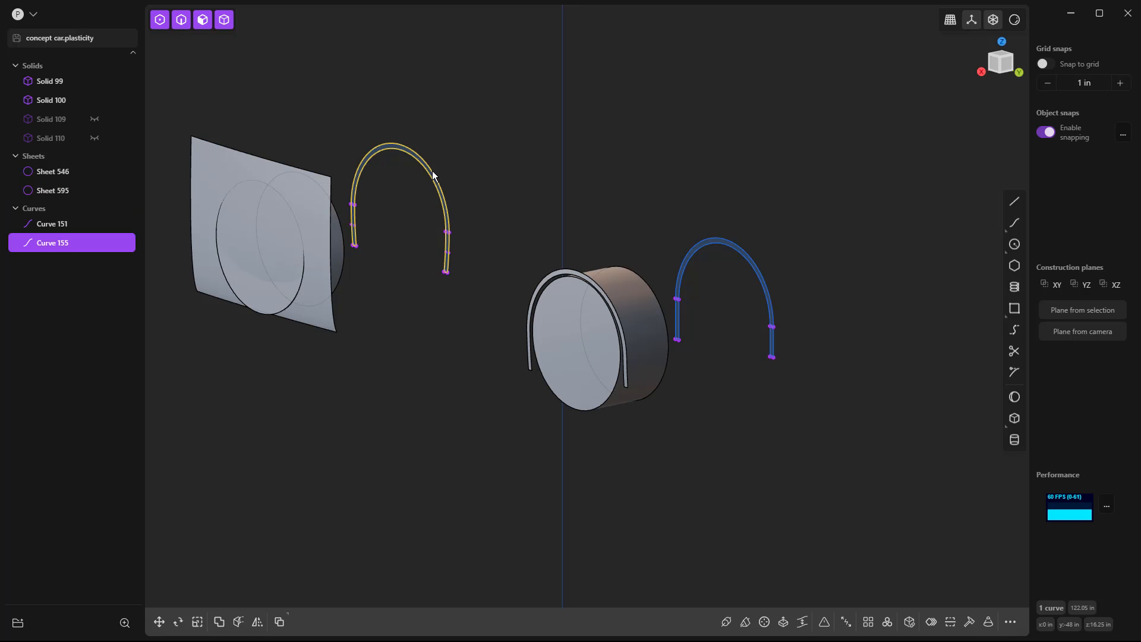
{"action": "key", "text": "shift+i"}
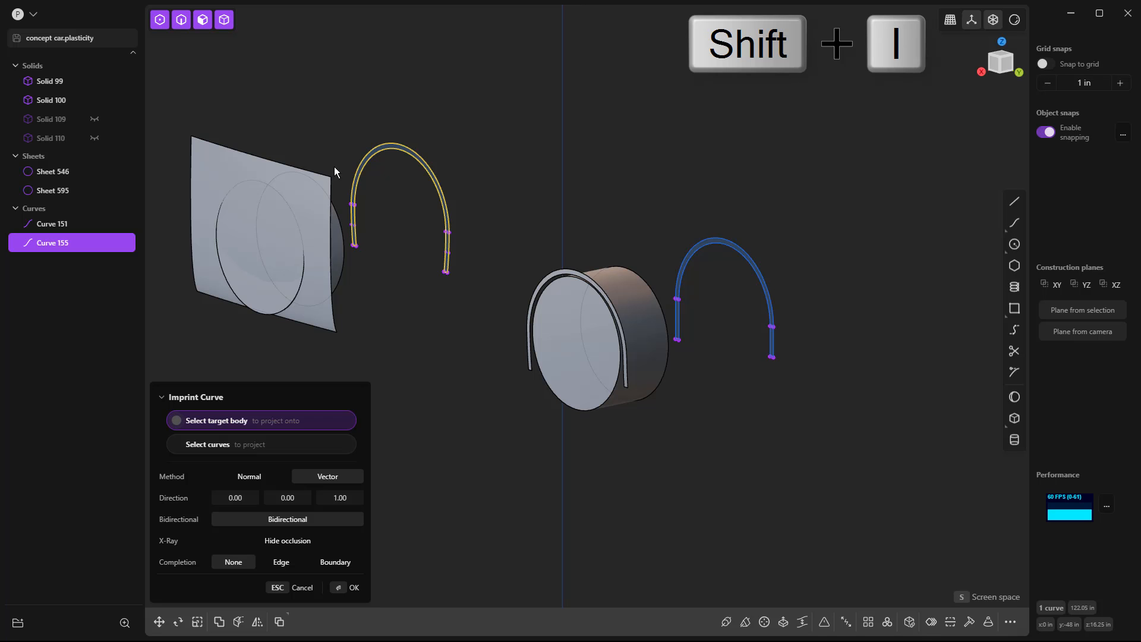
{"action": "left_click", "coordinate": [234, 159]}
{"action": "key", "text": "Return"}
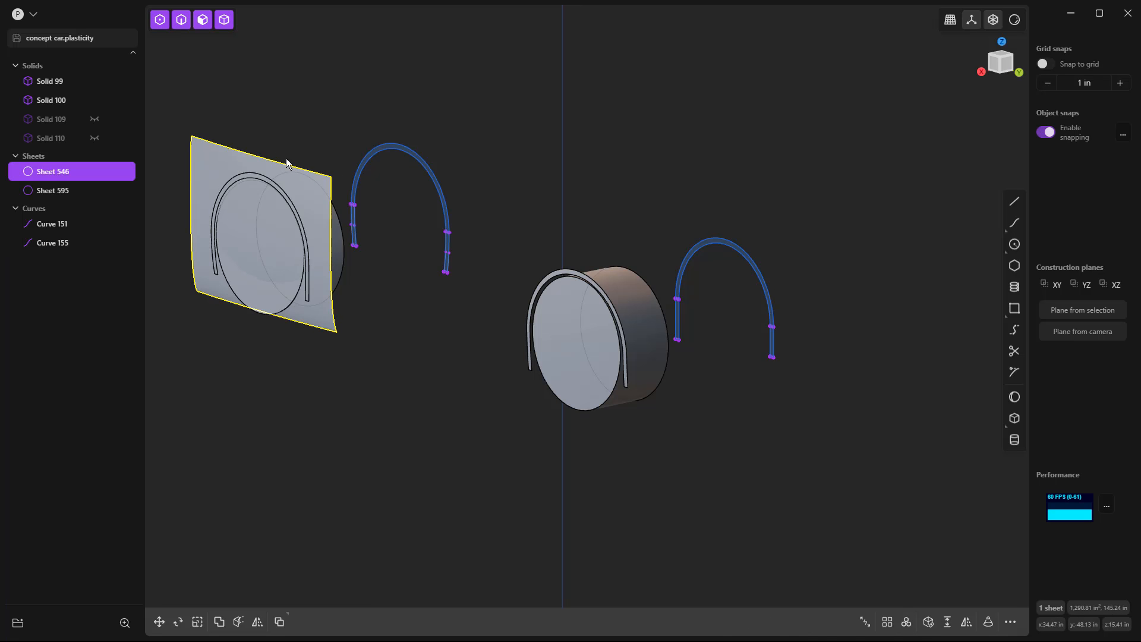
{"action": "left_click", "coordinate": [215, 158]}
{"action": "key", "text": "o"}
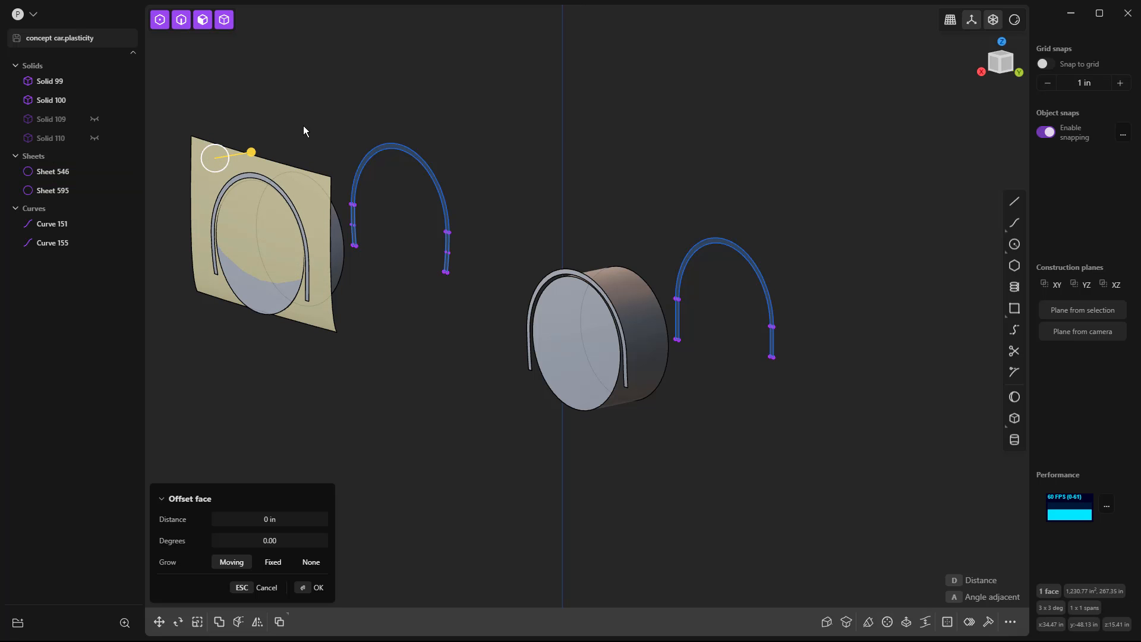
{"action": "key", "text": "shift+Delete"}
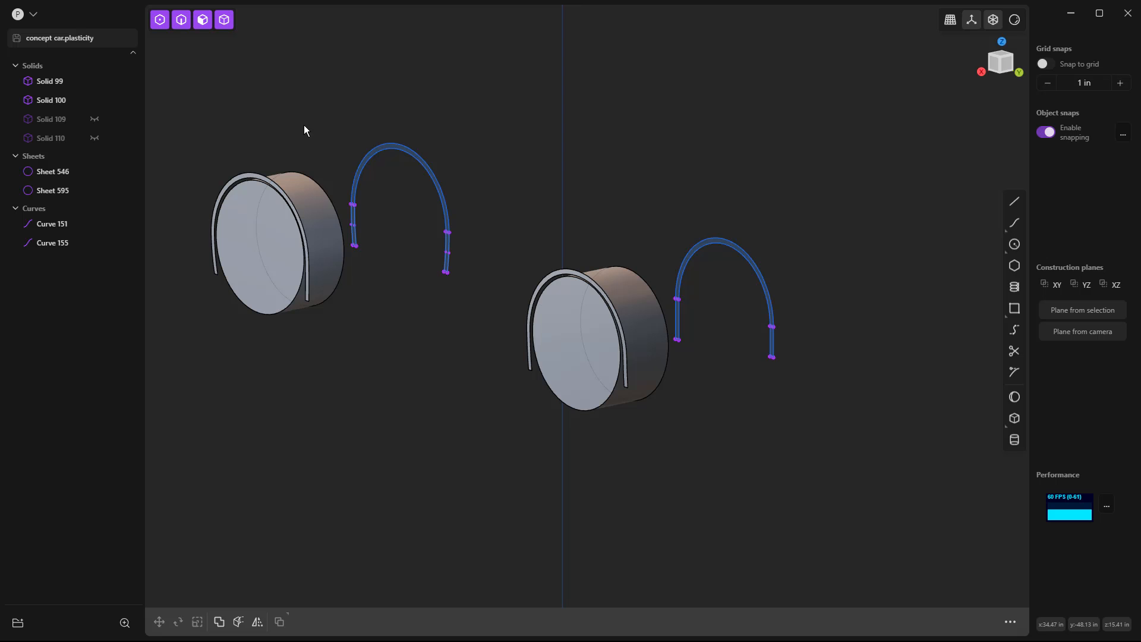
Rename the two arch profile curves Front Arch 2d and Rear Arch 2d, and hide both.
{"action": "middle_click_drag", "start_coordinate": [384, 271], "coordinate": [479, 315]}
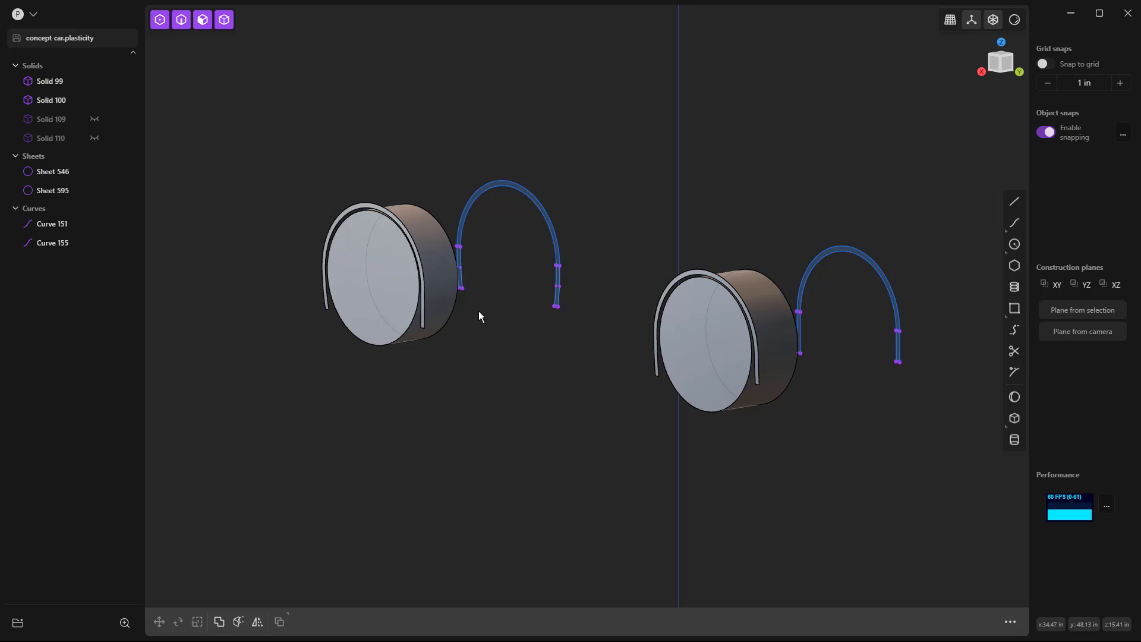
{"action": "left_click", "coordinate": [529, 190]}
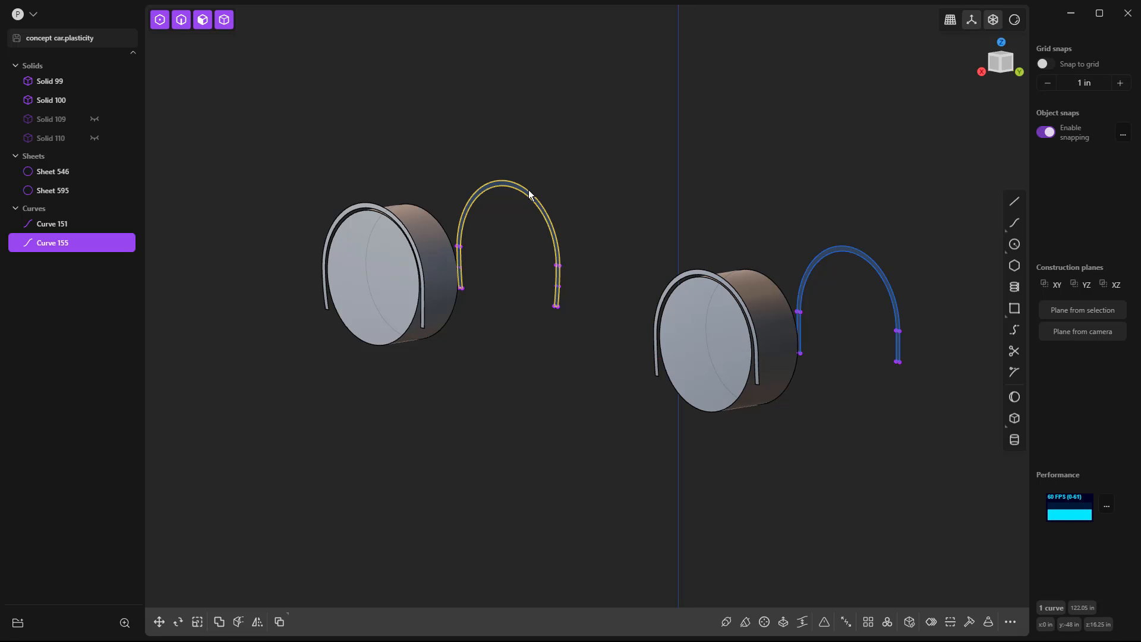
{"action": "double_click", "coordinate": [53, 242]}
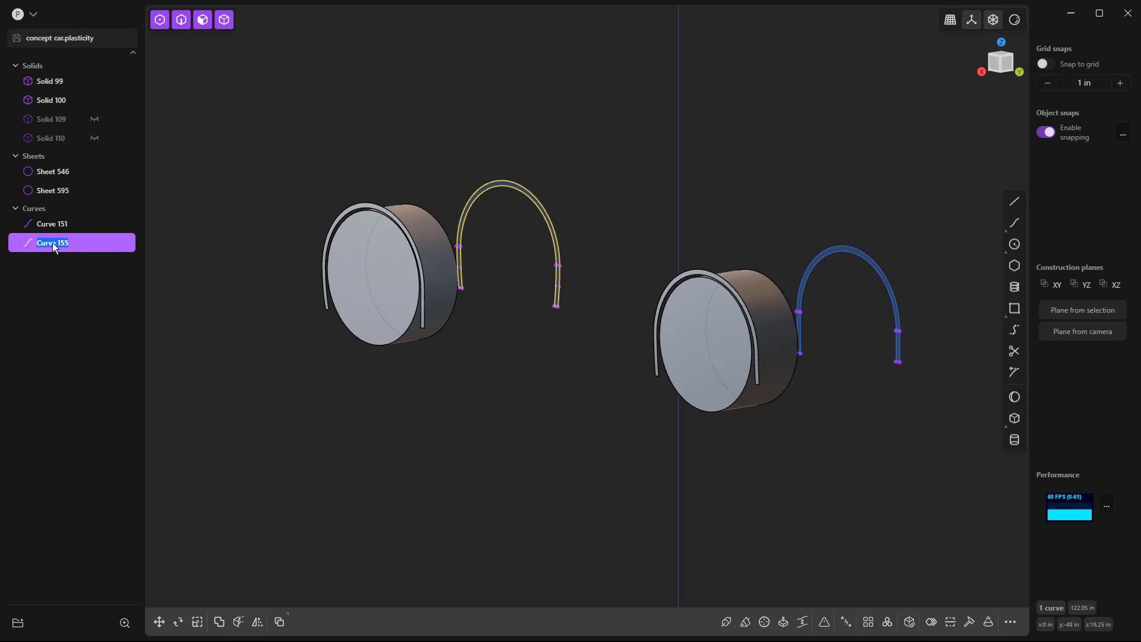
{"action": "type", "text": "d"}
{"action": "left_click", "coordinate": [57, 224]}
{"action": "double_click", "coordinate": [58, 221]}
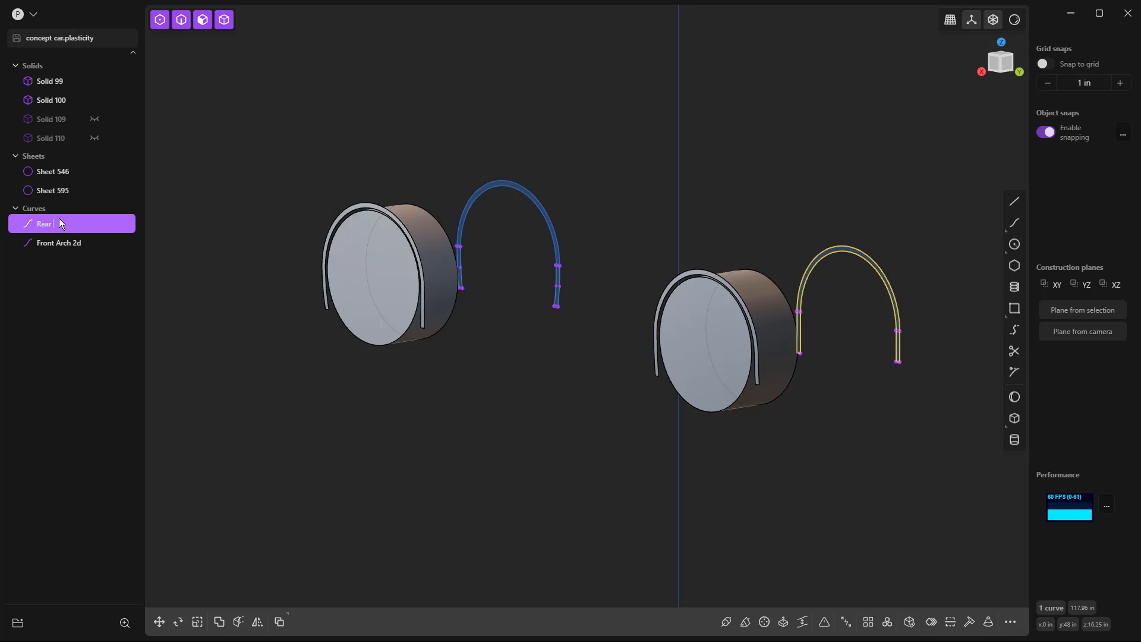
{"action": "type", "text": "Rear Arch 2d"}
{"action": "key", "text": "Return"}
{"action": "left_click", "coordinate": [94, 224]}
{"action": "left_click", "coordinate": [94, 243]}
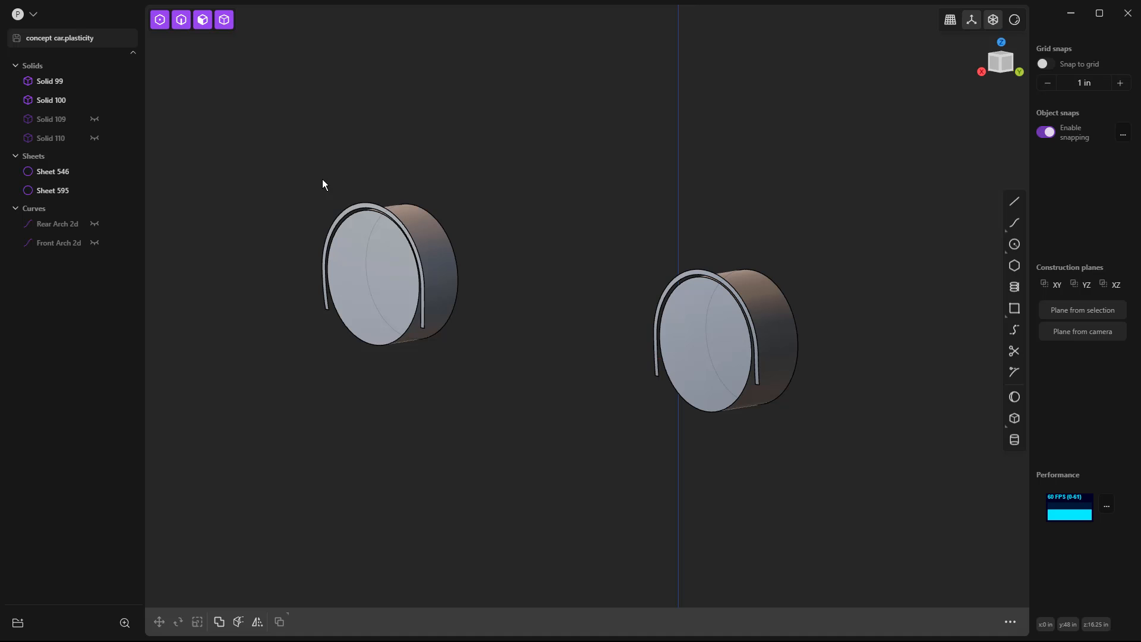
Duplicate the outer curved edge of the front wheel-arch strip as a separate curve and move it along X away from the strip.
{"action": "left_click", "coordinate": [381, 204]}
{"action": "left_click", "coordinate": [381, 204]}
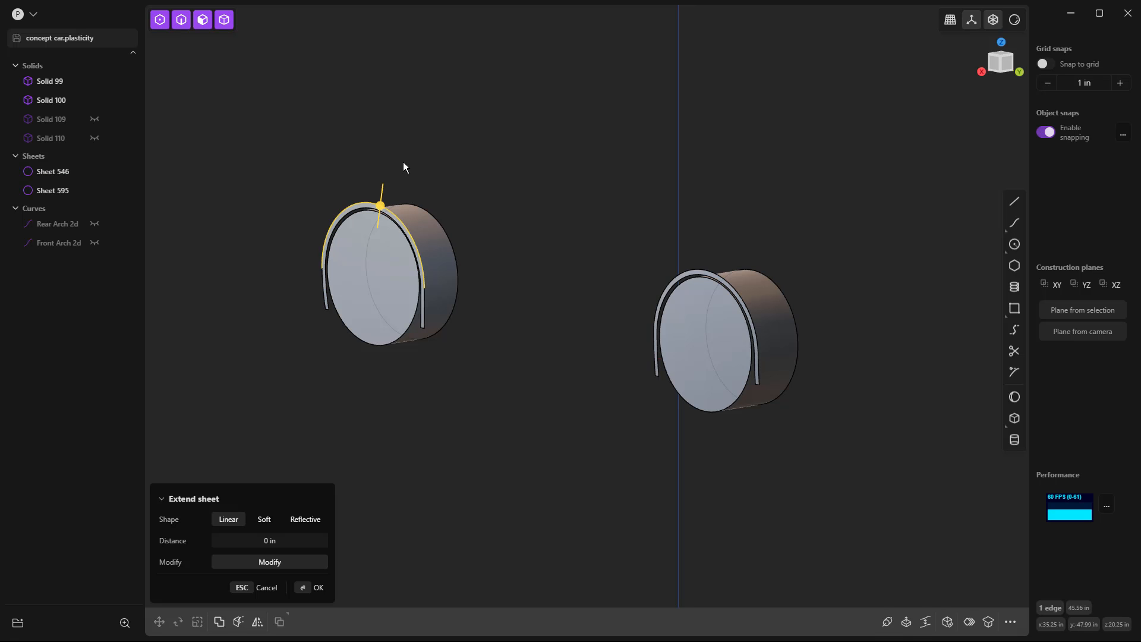
{"action": "key", "text": "shift+d"}
{"action": "left_click_drag", "start_coordinate": [339, 244], "coordinate": [472, 232]}
{"action": "left_click", "coordinate": [503, 272]}
{"action": "middle_click_drag", "start_coordinate": [526, 269], "coordinate": [623, 165]}
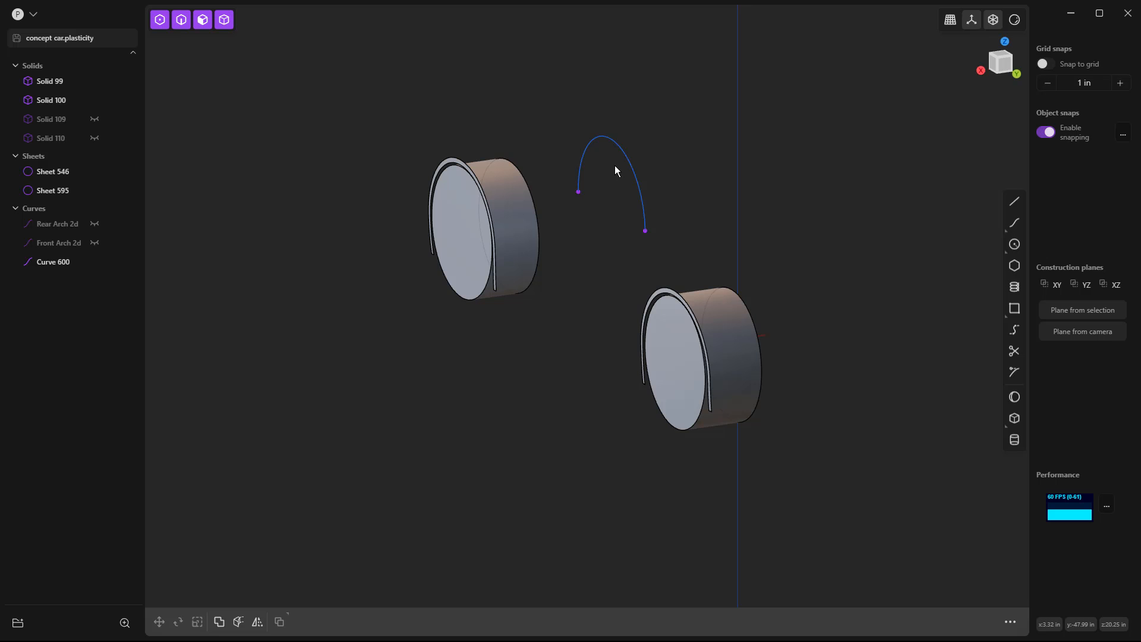
Flatten the duplicated arch curve onto the centre plane by scaling it to 0 along X about the origin.
{"action": "left_click", "coordinate": [631, 166]}
{"action": "key", "text": "s"}
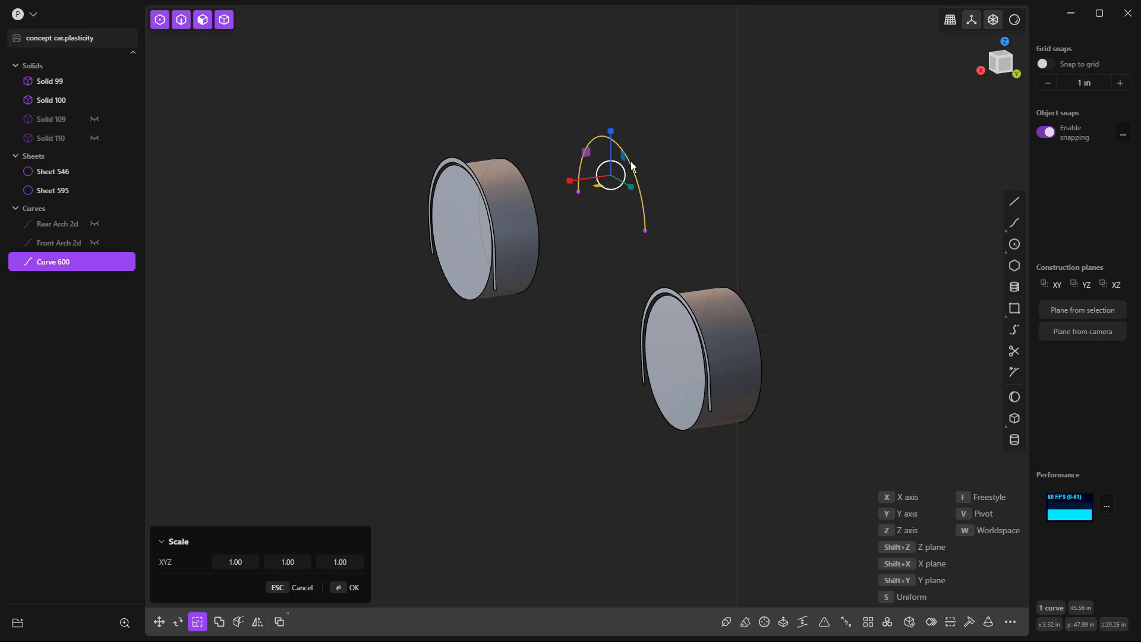
{"action": "middle_click_drag", "start_coordinate": [697, 232], "coordinate": [715, 263]}
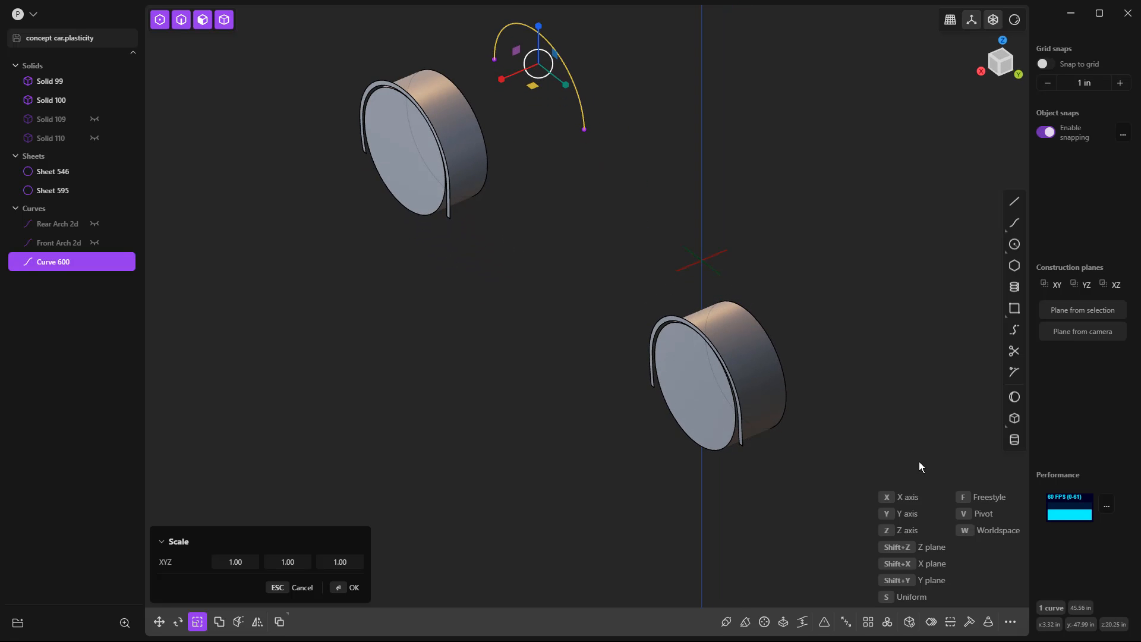
{"action": "key", "text": "v"}
{"action": "left_click", "coordinate": [702, 262]}
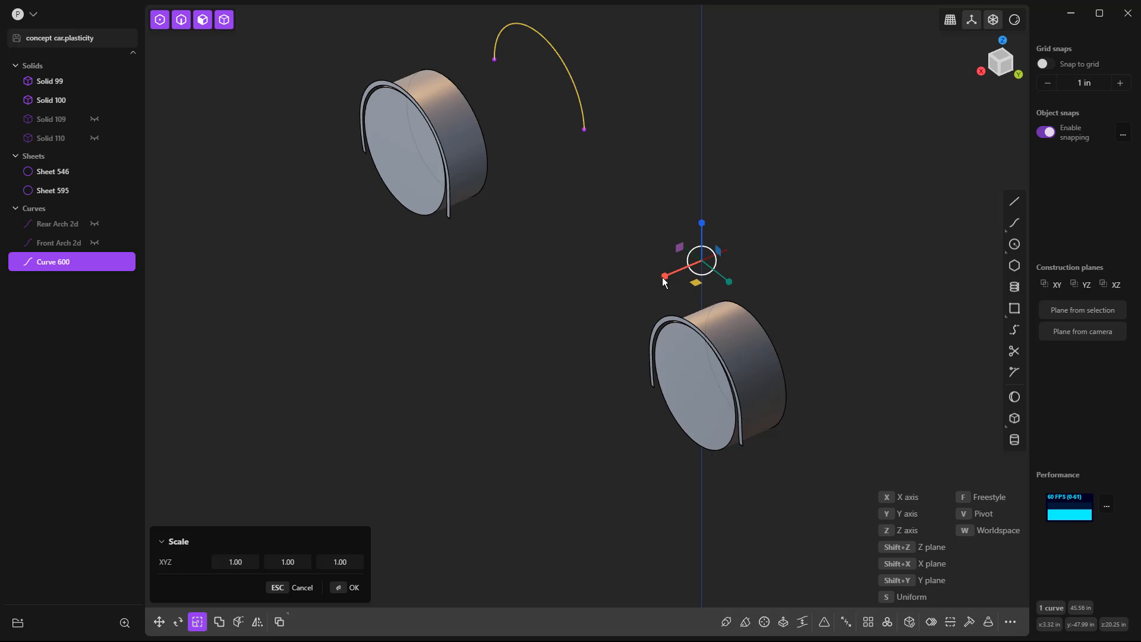
{"action": "left_click_drag", "start_coordinate": [664, 282], "coordinate": [694, 266]}
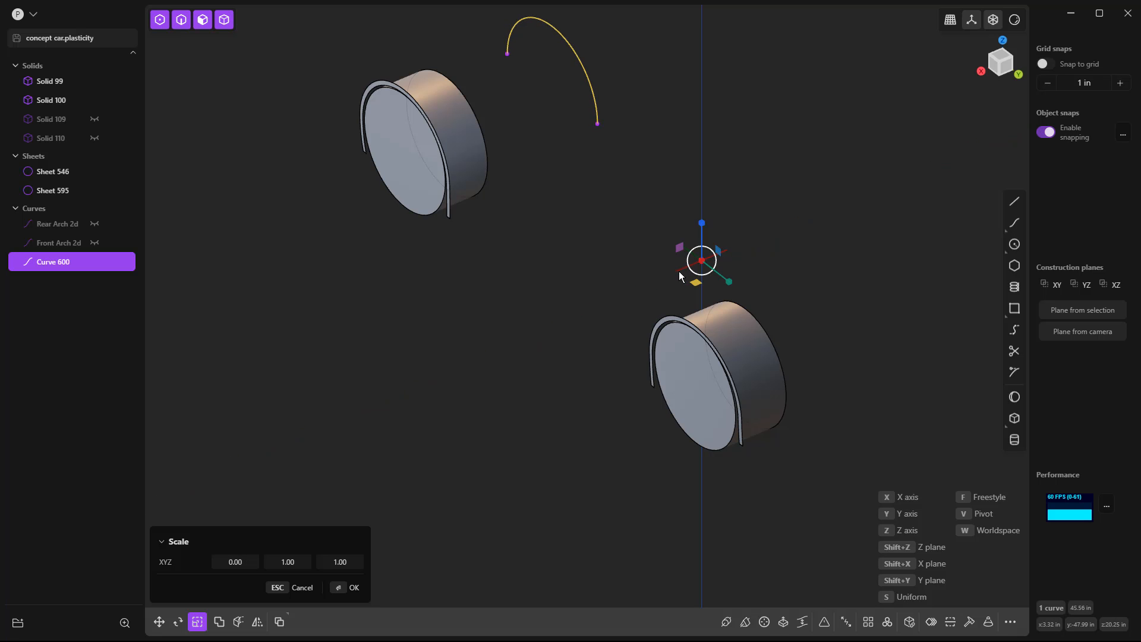
{"action": "key", "text": "Return"}
Examine the flattened arch curve from the front and its points up close.
{"action": "key", "text": "KP_1"}
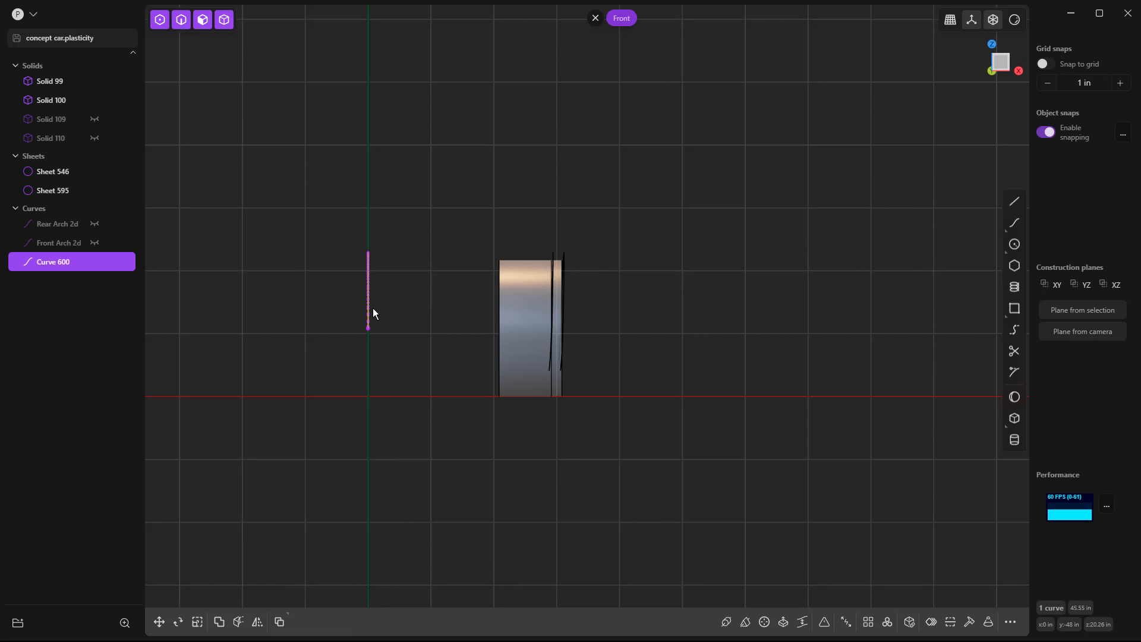
{"action": "middle_click_drag", "start_coordinate": [375, 330], "coordinate": [309, 266]}
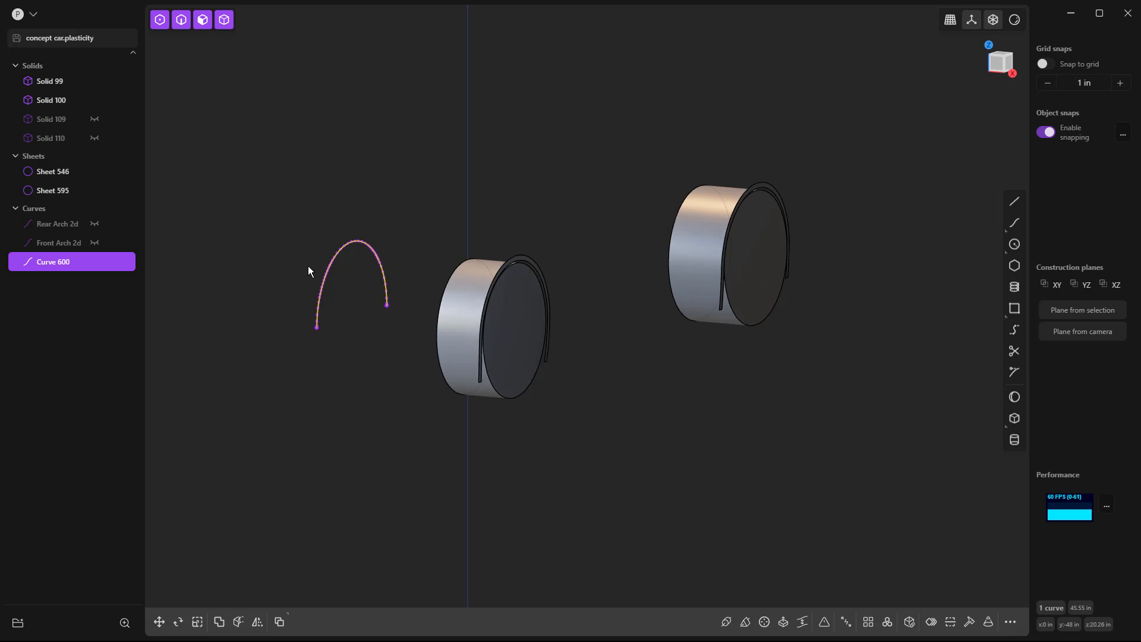
{"action": "scroll", "coordinate": [309, 266], "scroll_direction": "up", "scroll_amount": 3}
{"action": "scroll", "coordinate": [318, 283], "scroll_direction": "up", "scroll_amount": 5}
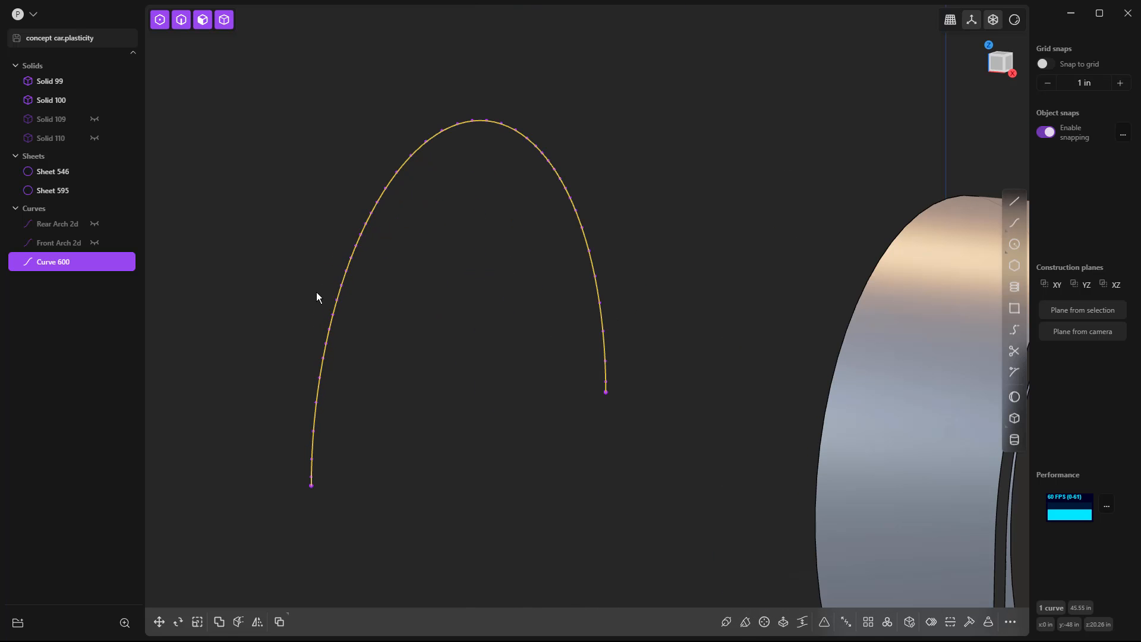
{"action": "left_click", "coordinate": [464, 299]}
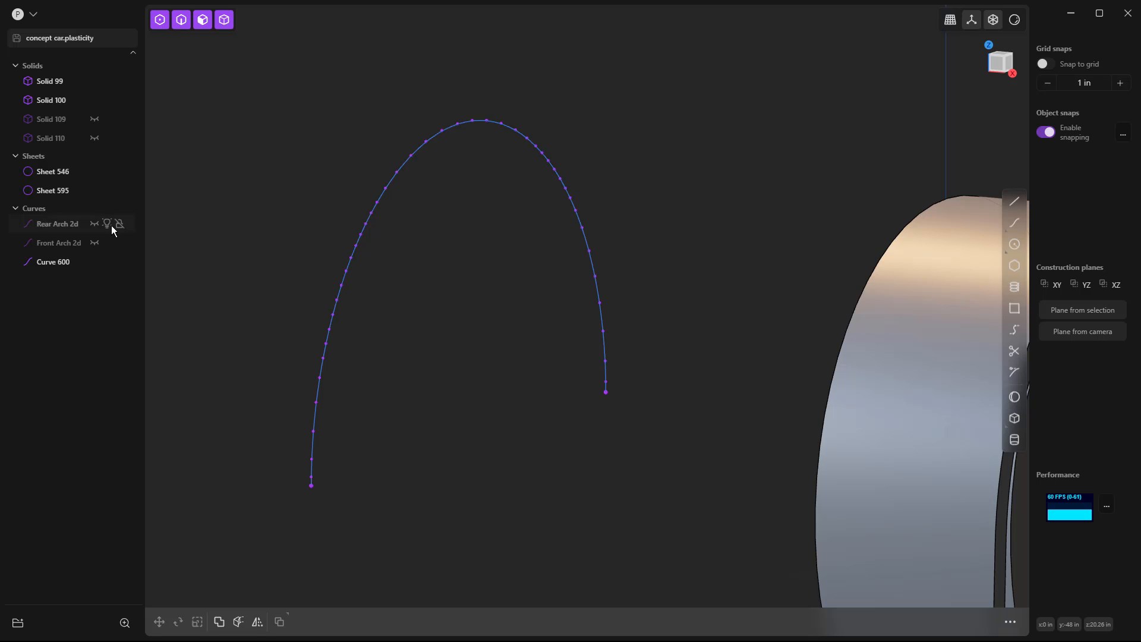
Show the Front Arch 2d profile for comparison, hide it again and delete the flattened arch curve.
{"action": "left_click", "coordinate": [94, 224]}
{"action": "left_click", "coordinate": [95, 224]}
{"action": "left_click", "coordinate": [95, 243]}
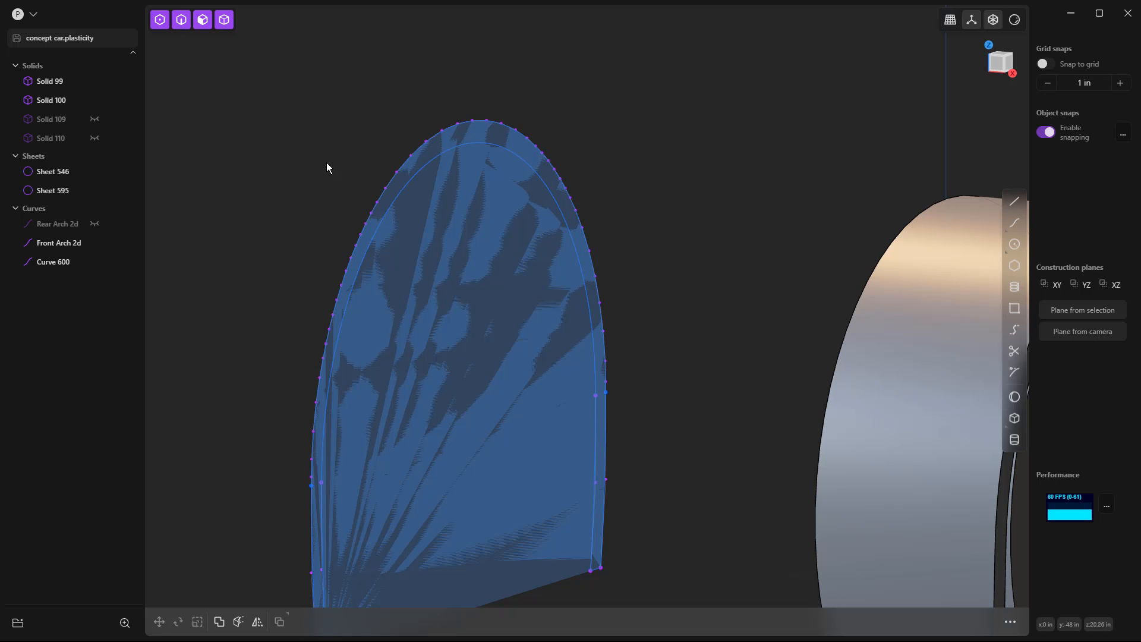
{"action": "left_click", "coordinate": [94, 243]}
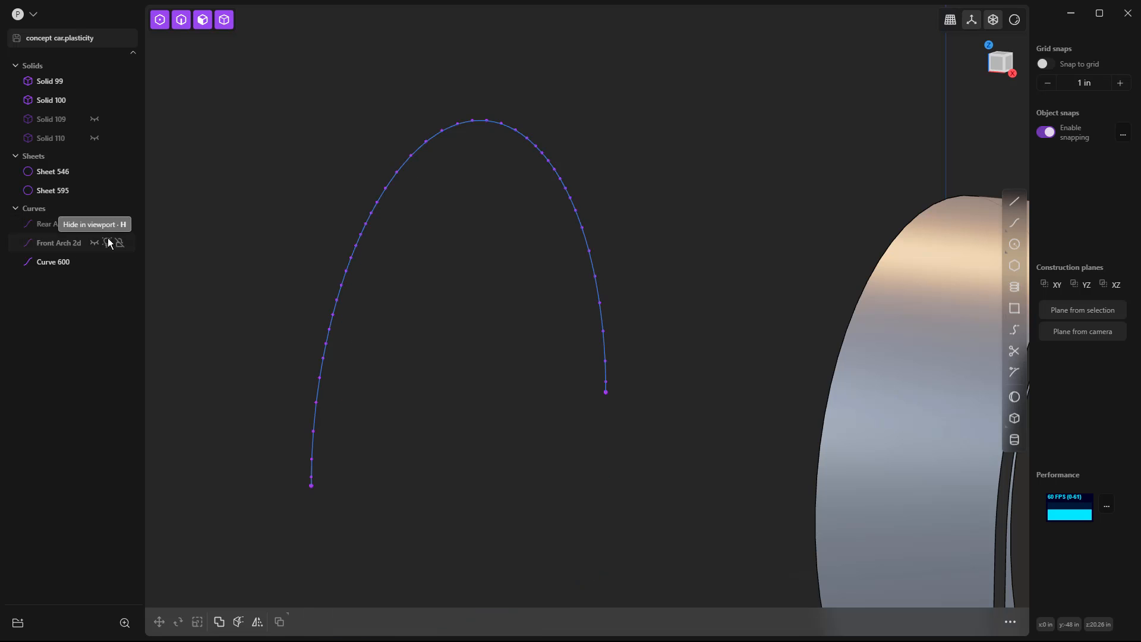
{"action": "left_click", "coordinate": [466, 122]}
{"action": "key", "text": "Delete"}
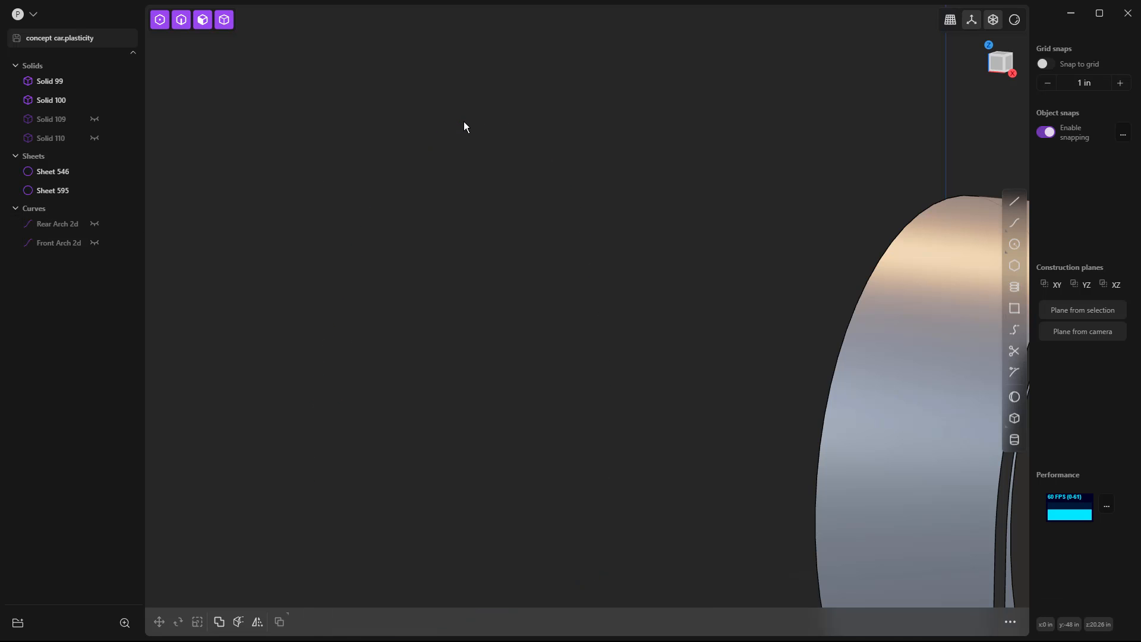
Examine both wheels and their arch strips together, finishing in the right side view.
{"action": "scroll", "coordinate": [432, 173], "scroll_direction": "down", "scroll_amount": 3}
{"action": "scroll", "coordinate": [525, 190], "scroll_direction": "down", "scroll_amount": 10}
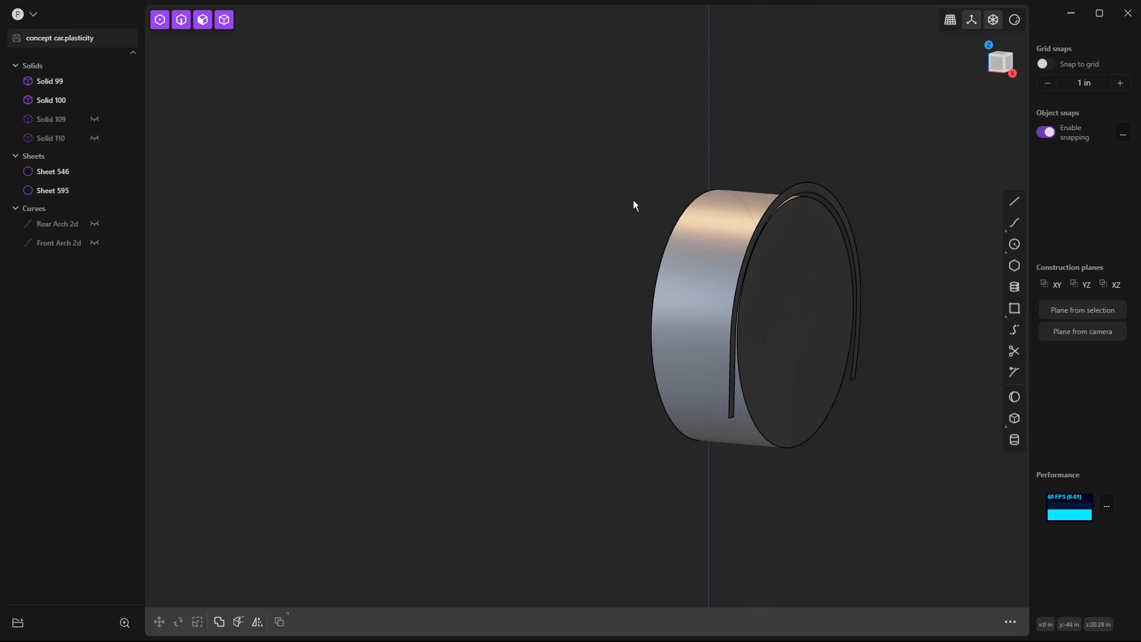
{"action": "scroll", "coordinate": [619, 262], "scroll_direction": "down", "scroll_amount": 4}
{"action": "middle_click_drag", "start_coordinate": [711, 287], "coordinate": [639, 295]}
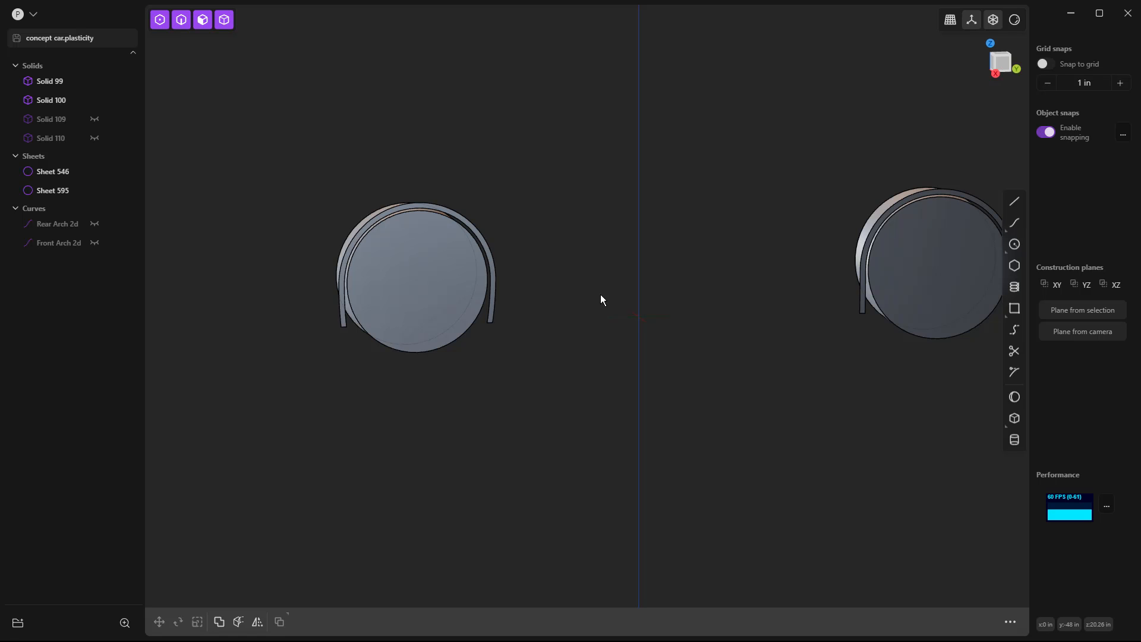
{"action": "scroll", "coordinate": [340, 227], "scroll_direction": "down", "scroll_amount": 2}
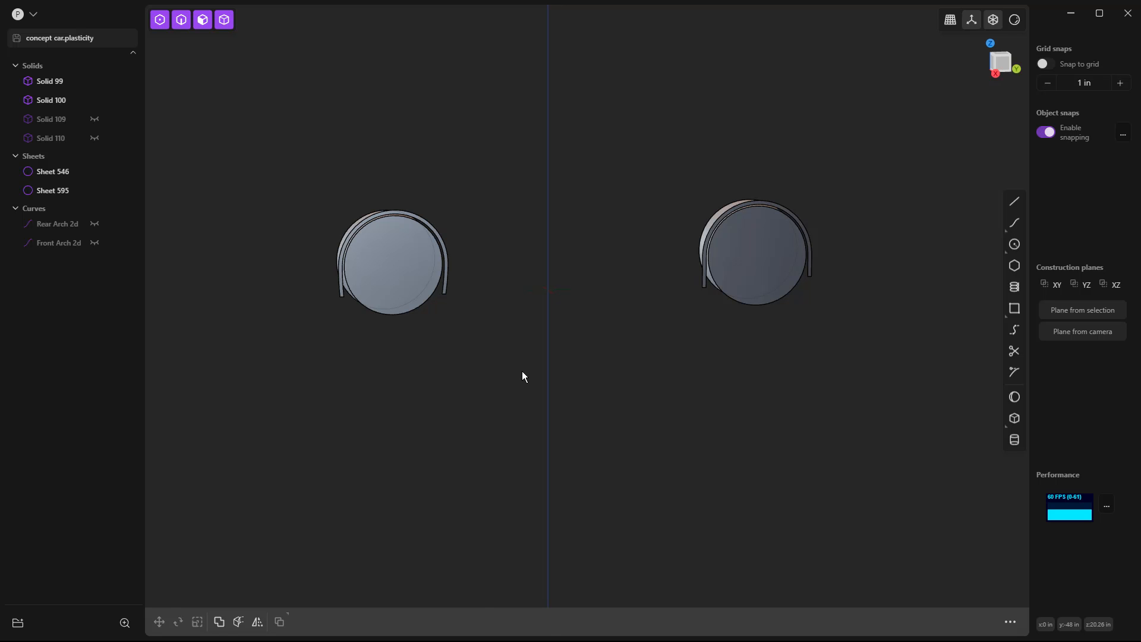
{"action": "key", "text": "KP_3"}
{"action": "middle_click_drag", "start_coordinate": [529, 374], "coordinate": [565, 454], "text": "shift"}
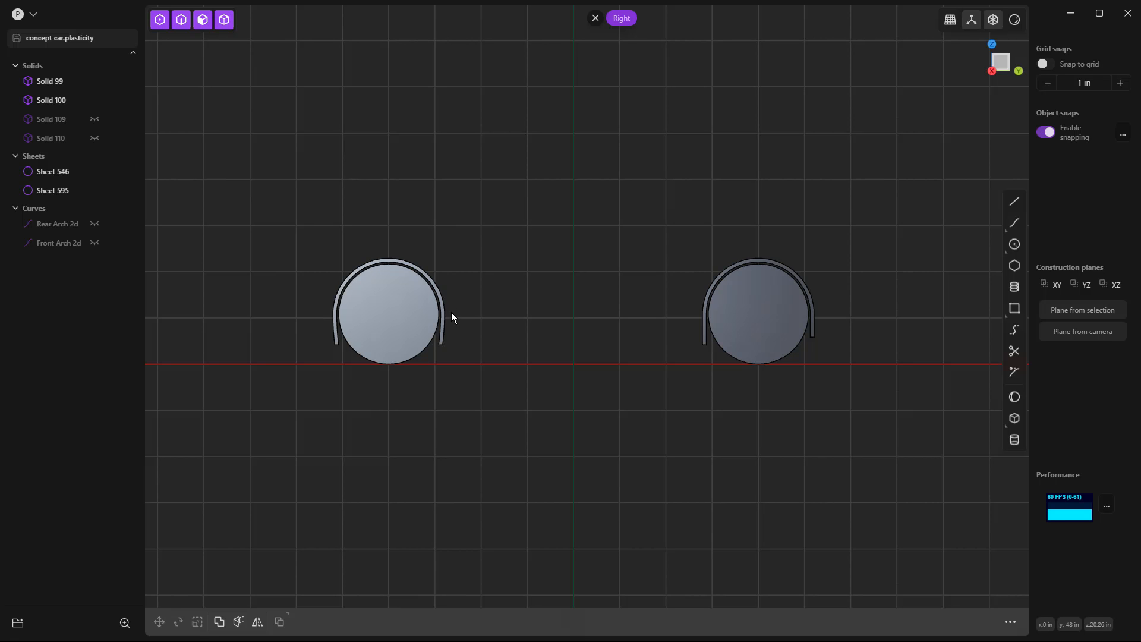
{"action": "scroll", "coordinate": [453, 333], "scroll_direction": "down", "scroll_amount": 3}
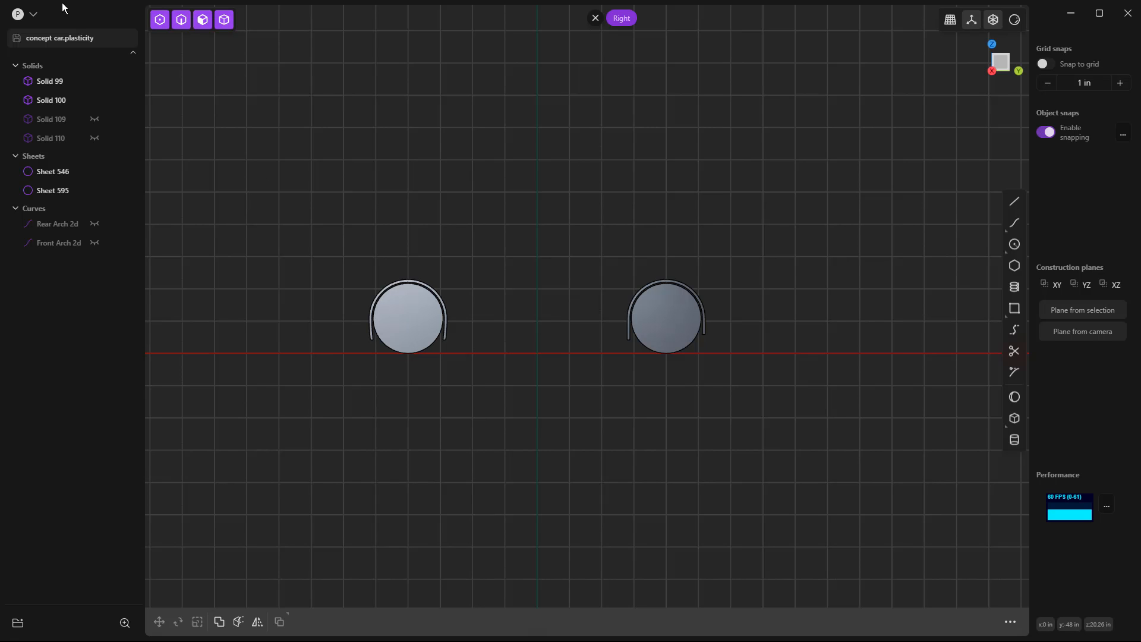
{"action": "left_click", "coordinate": [38, 15]}
{"action": "left_click", "coordinate": [70, 66]}
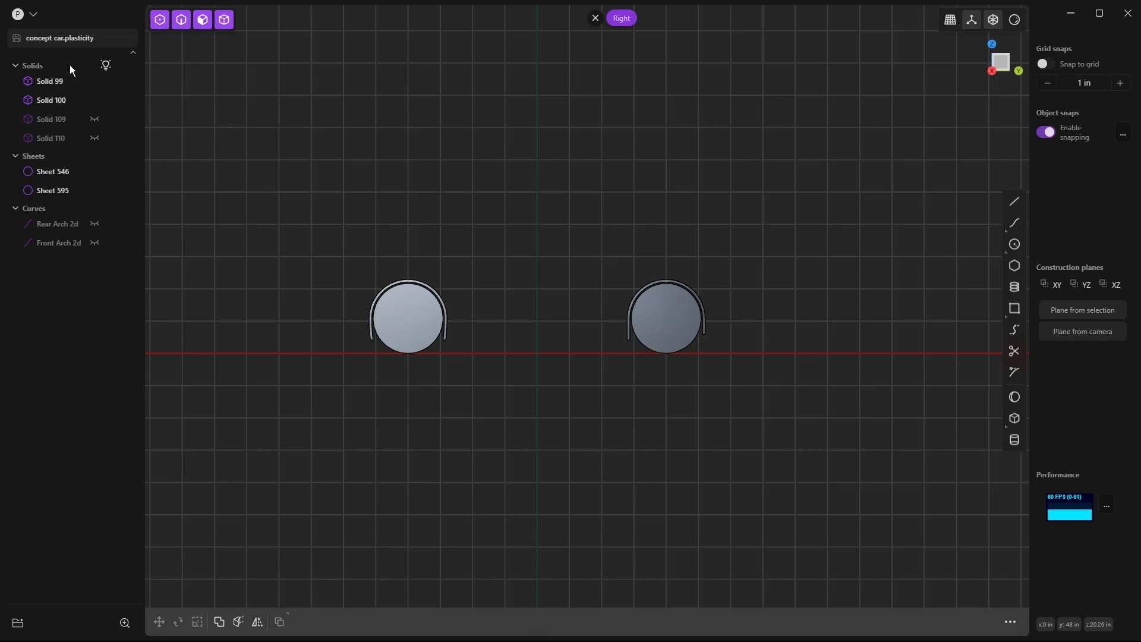